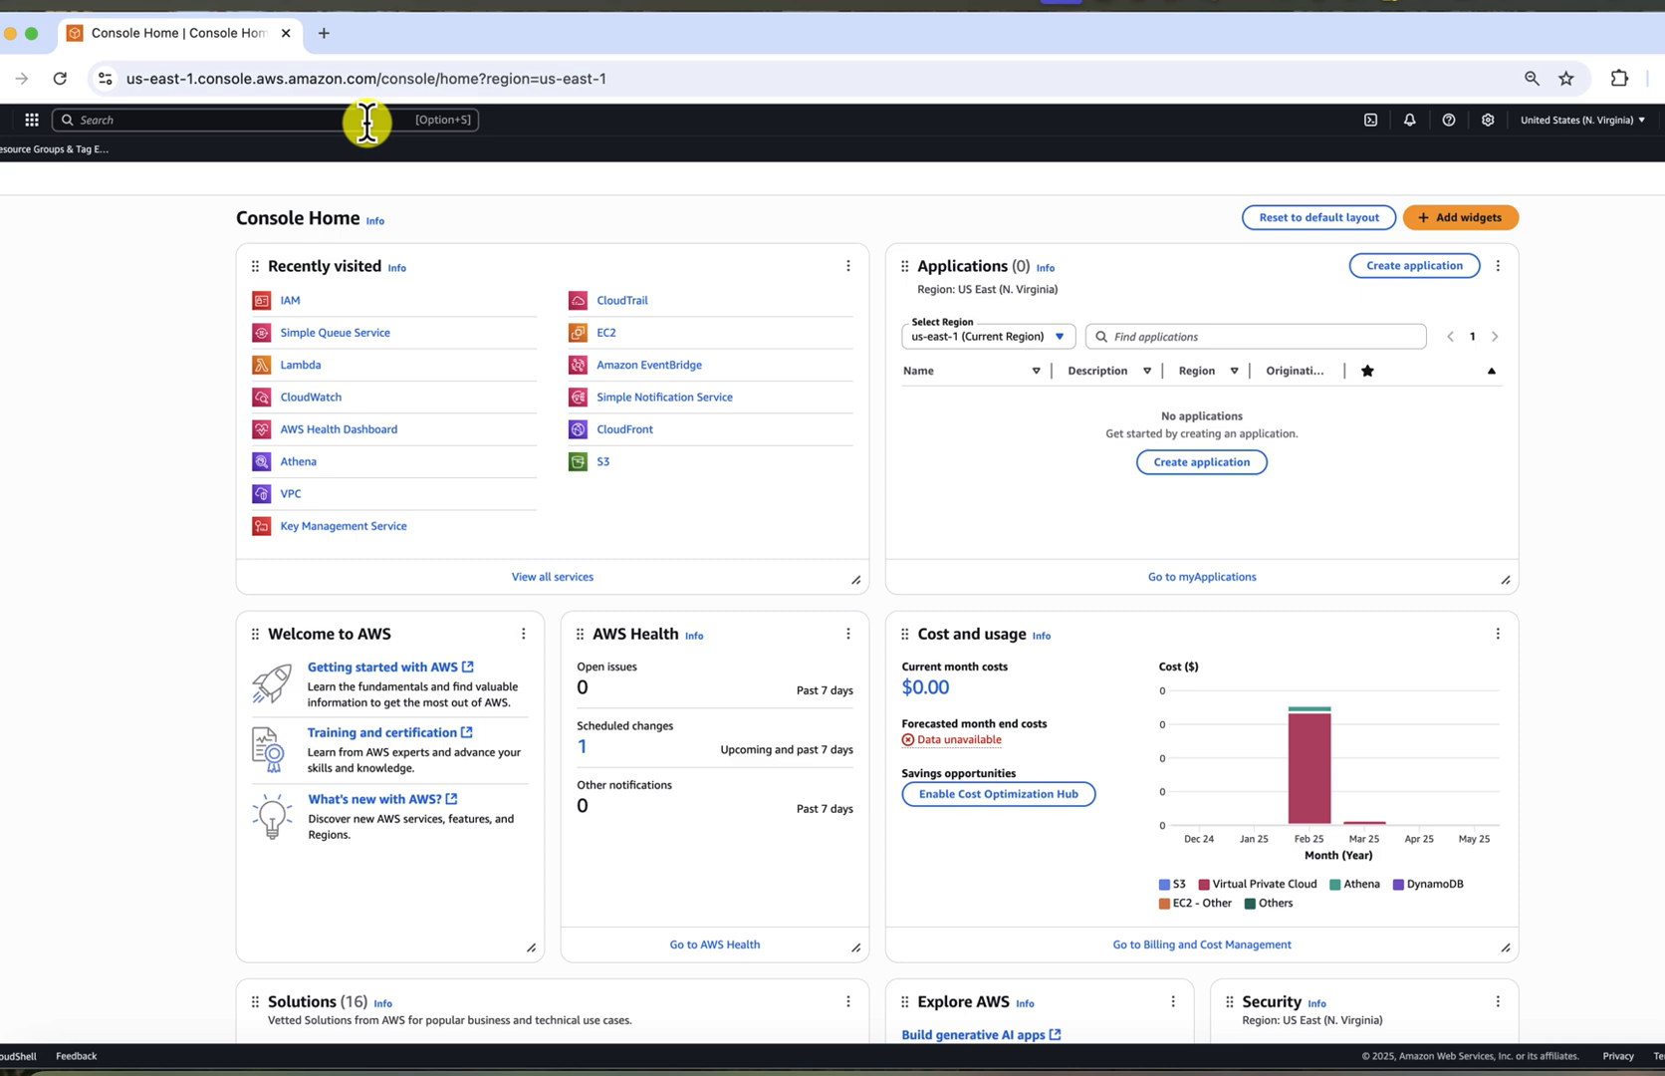
Step: Find Simple Queue Service via console search and start the Create queue form
{"action": "left_click", "coordinate": [366, 121]}
{"action": "type", "text": "SQS"}
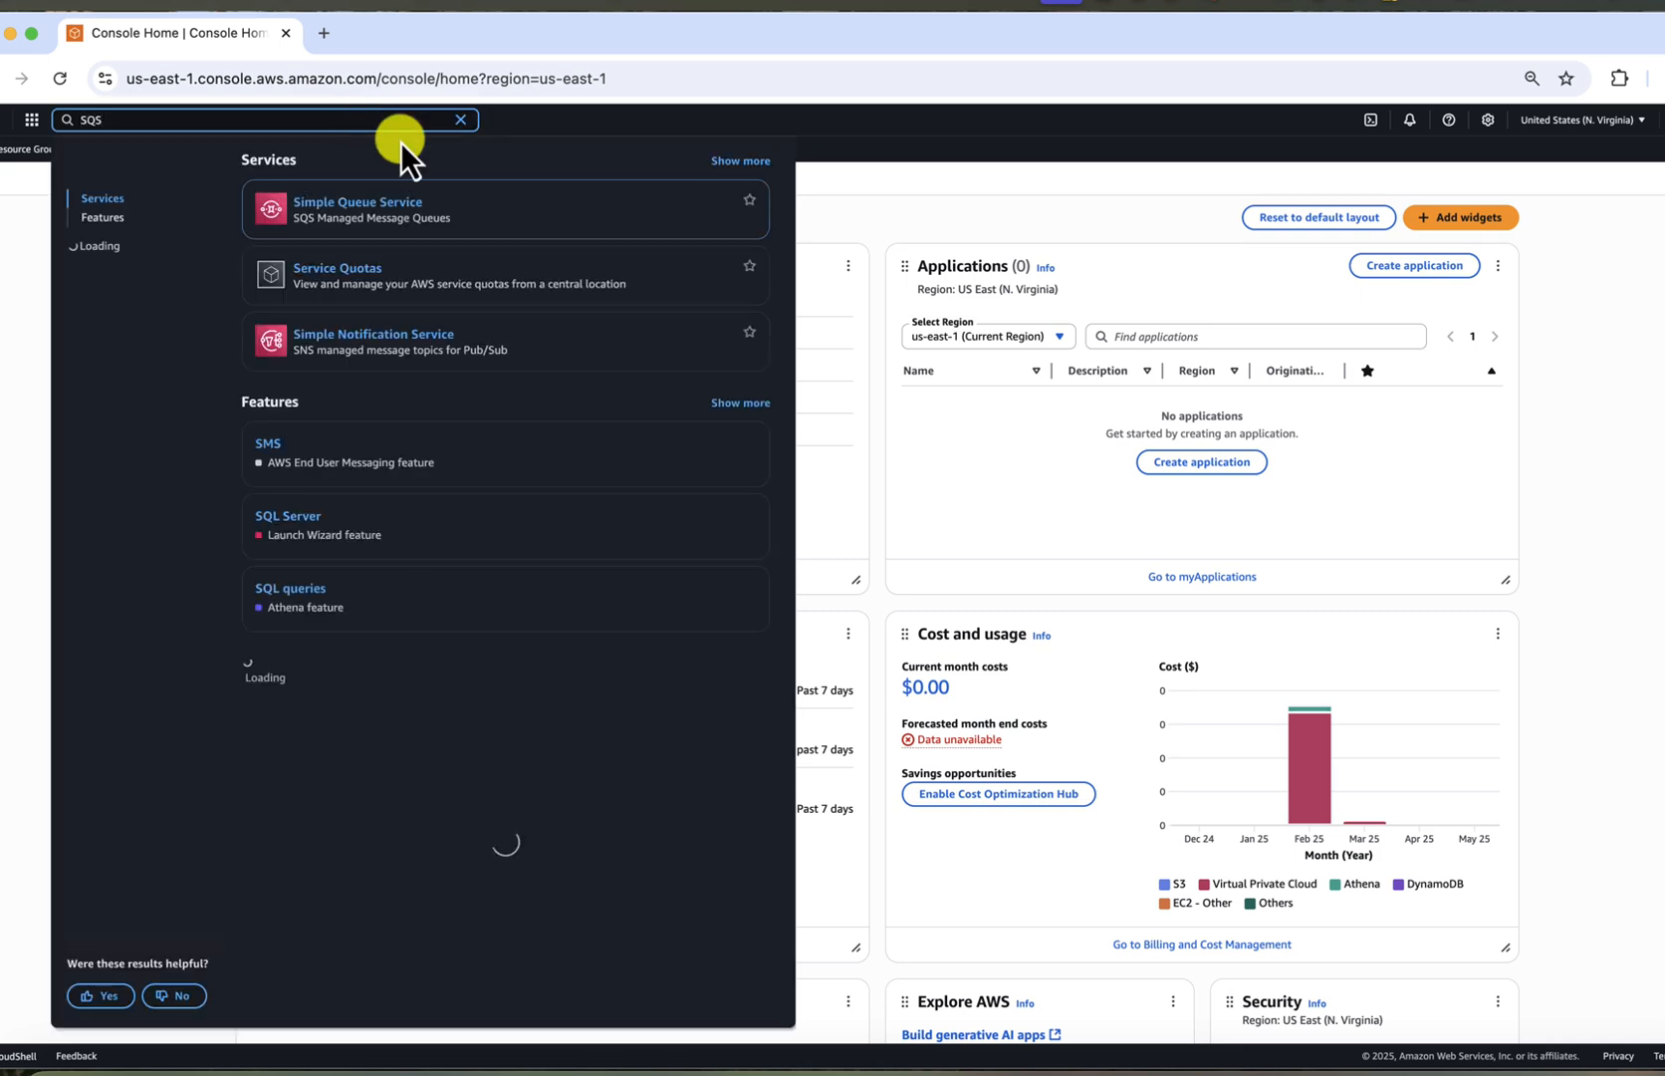
{"action": "left_click", "coordinate": [412, 212]}
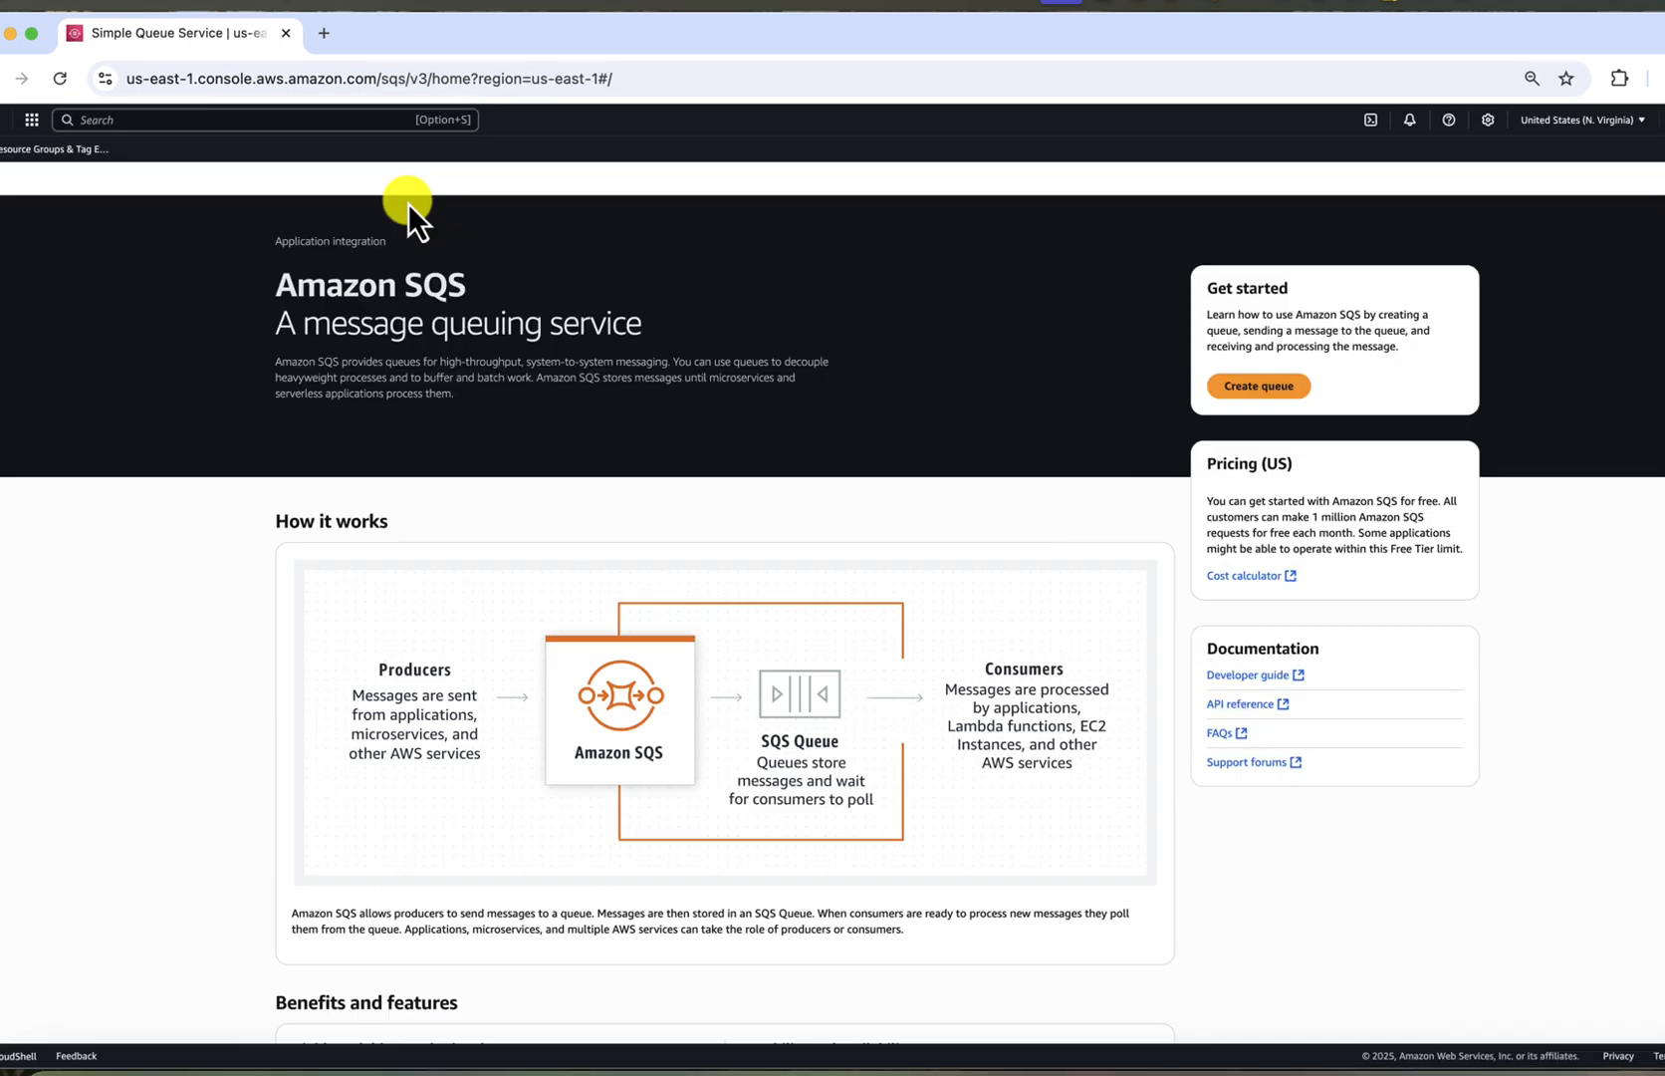
{"action": "left_click", "coordinate": [1298, 388]}
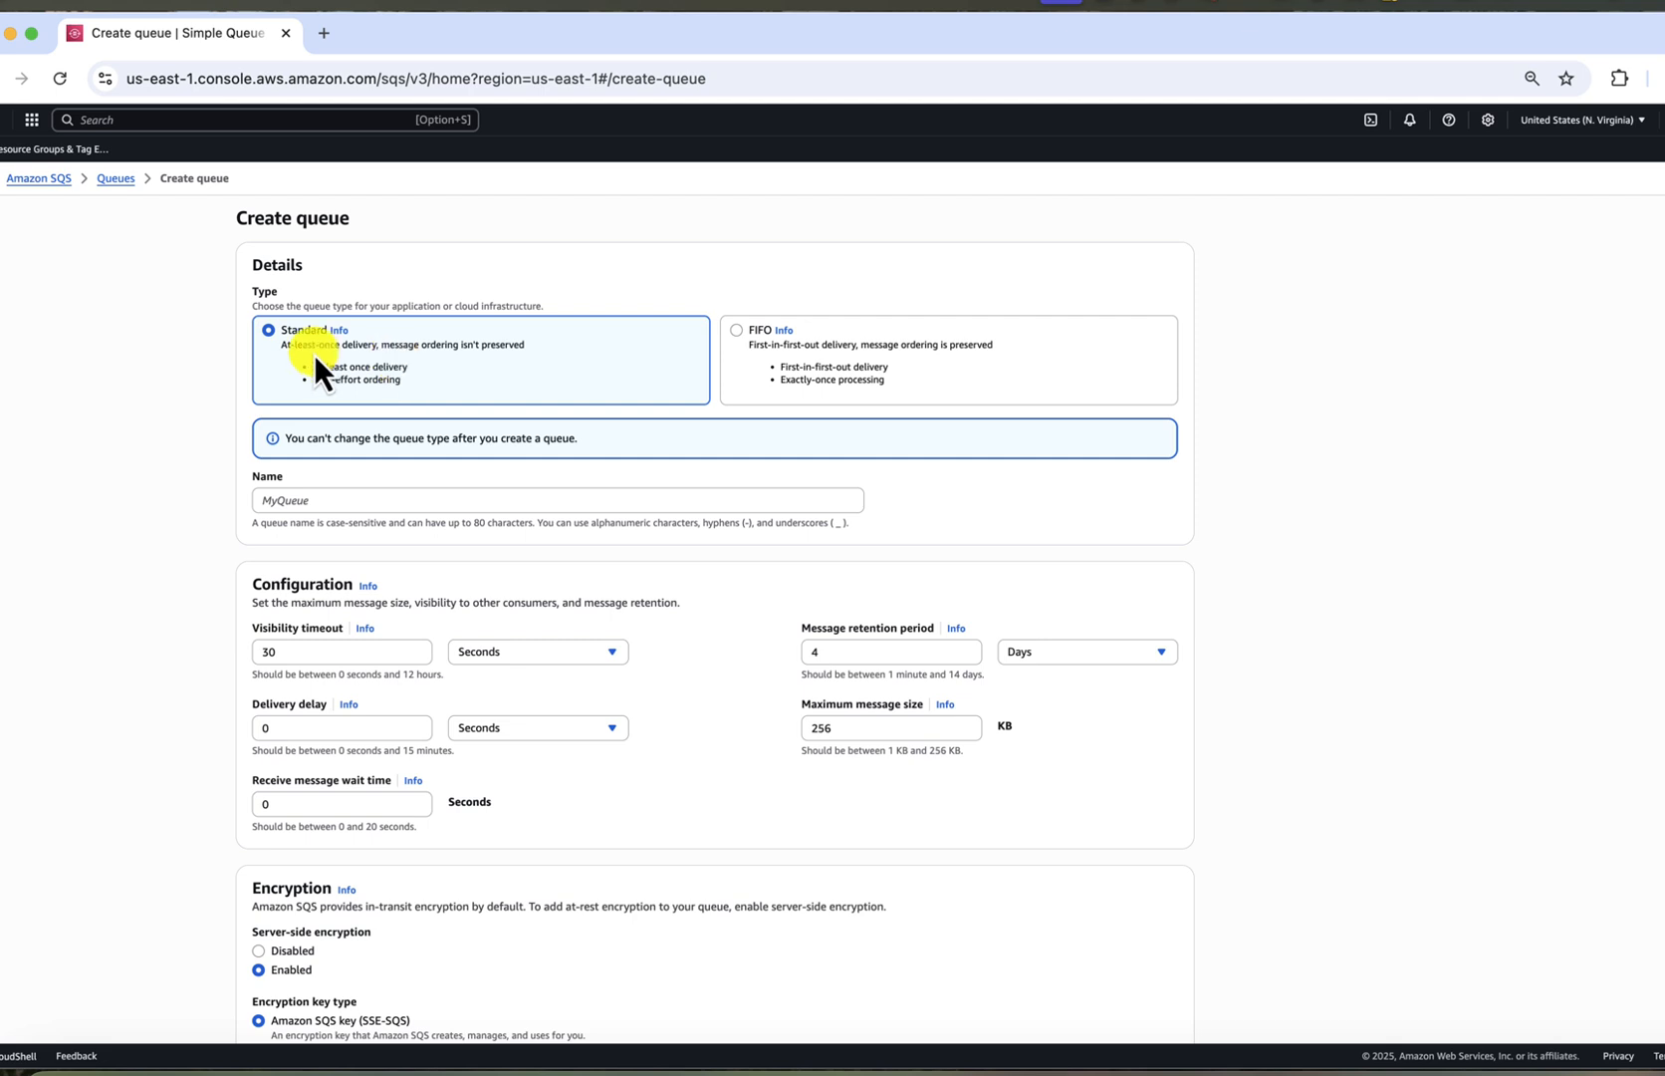
Step: Name the Standard queue my-queue, leaving configuration, encryption and access policy at defaults
{"action": "left_click", "coordinate": [289, 503]}
{"action": "type", "text": "my-"}
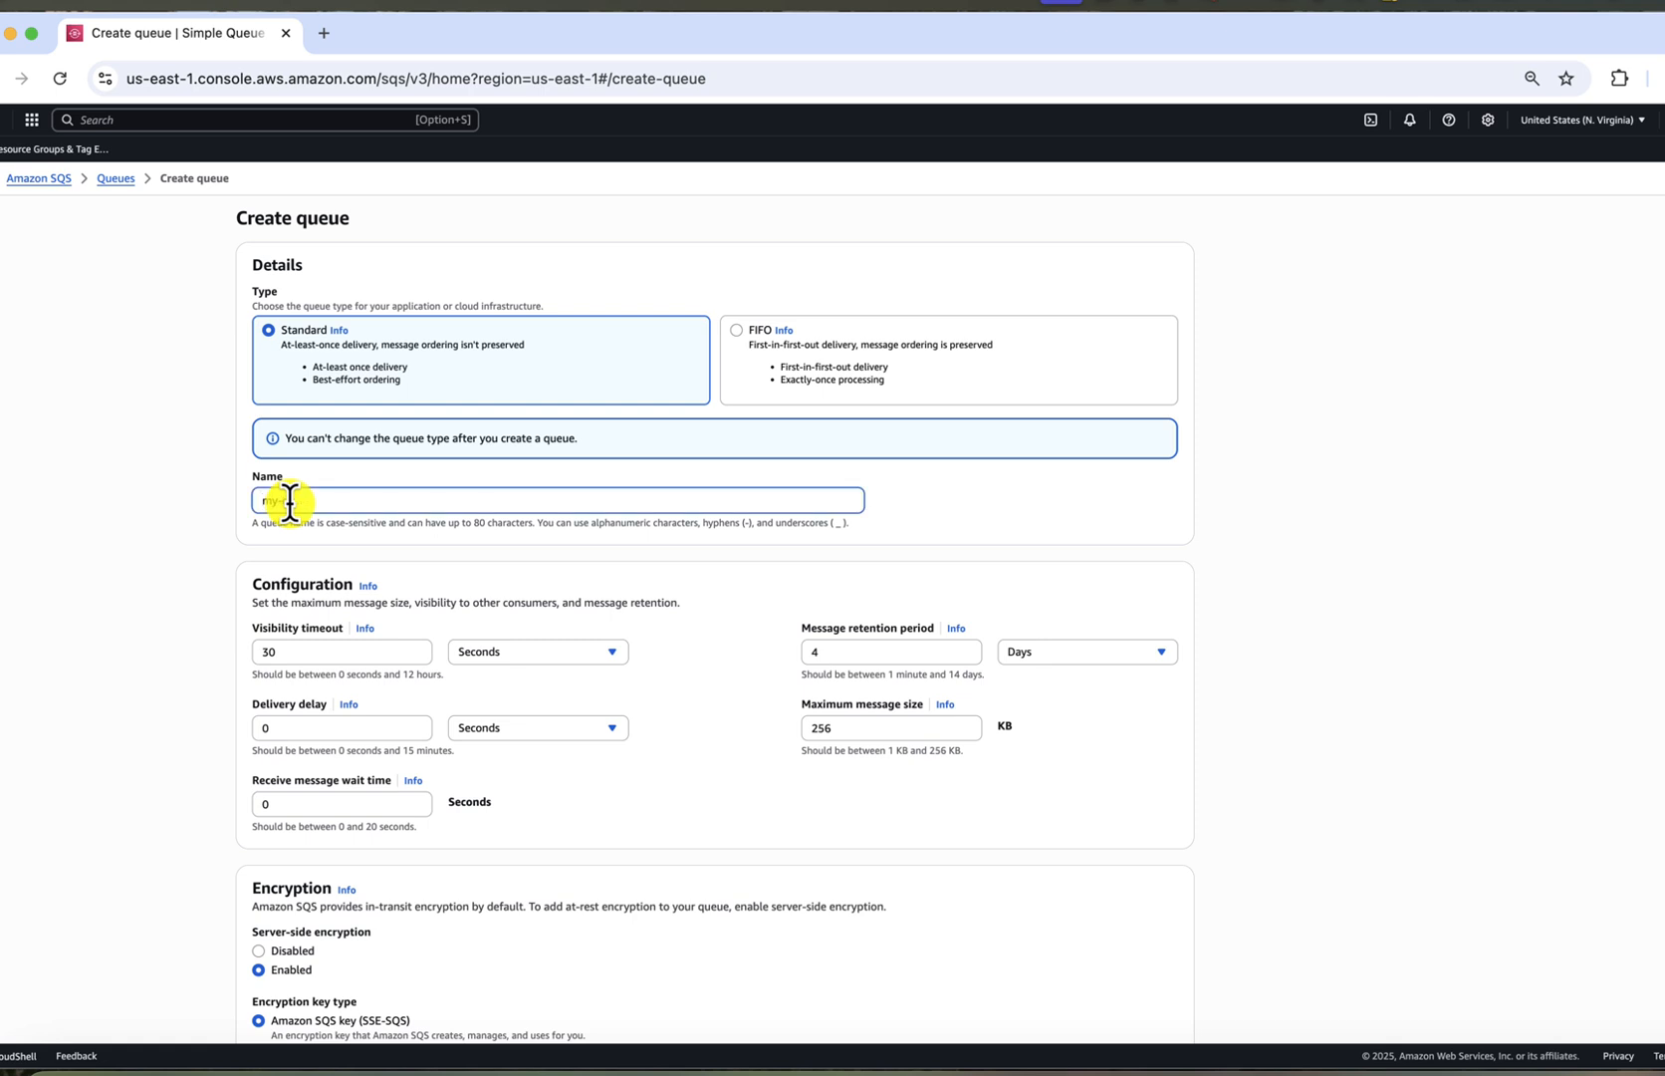
{"action": "type", "text": "queue"}
{"action": "scroll", "coordinate": [442, 602], "scroll_direction": "down", "scroll_amount": 4}
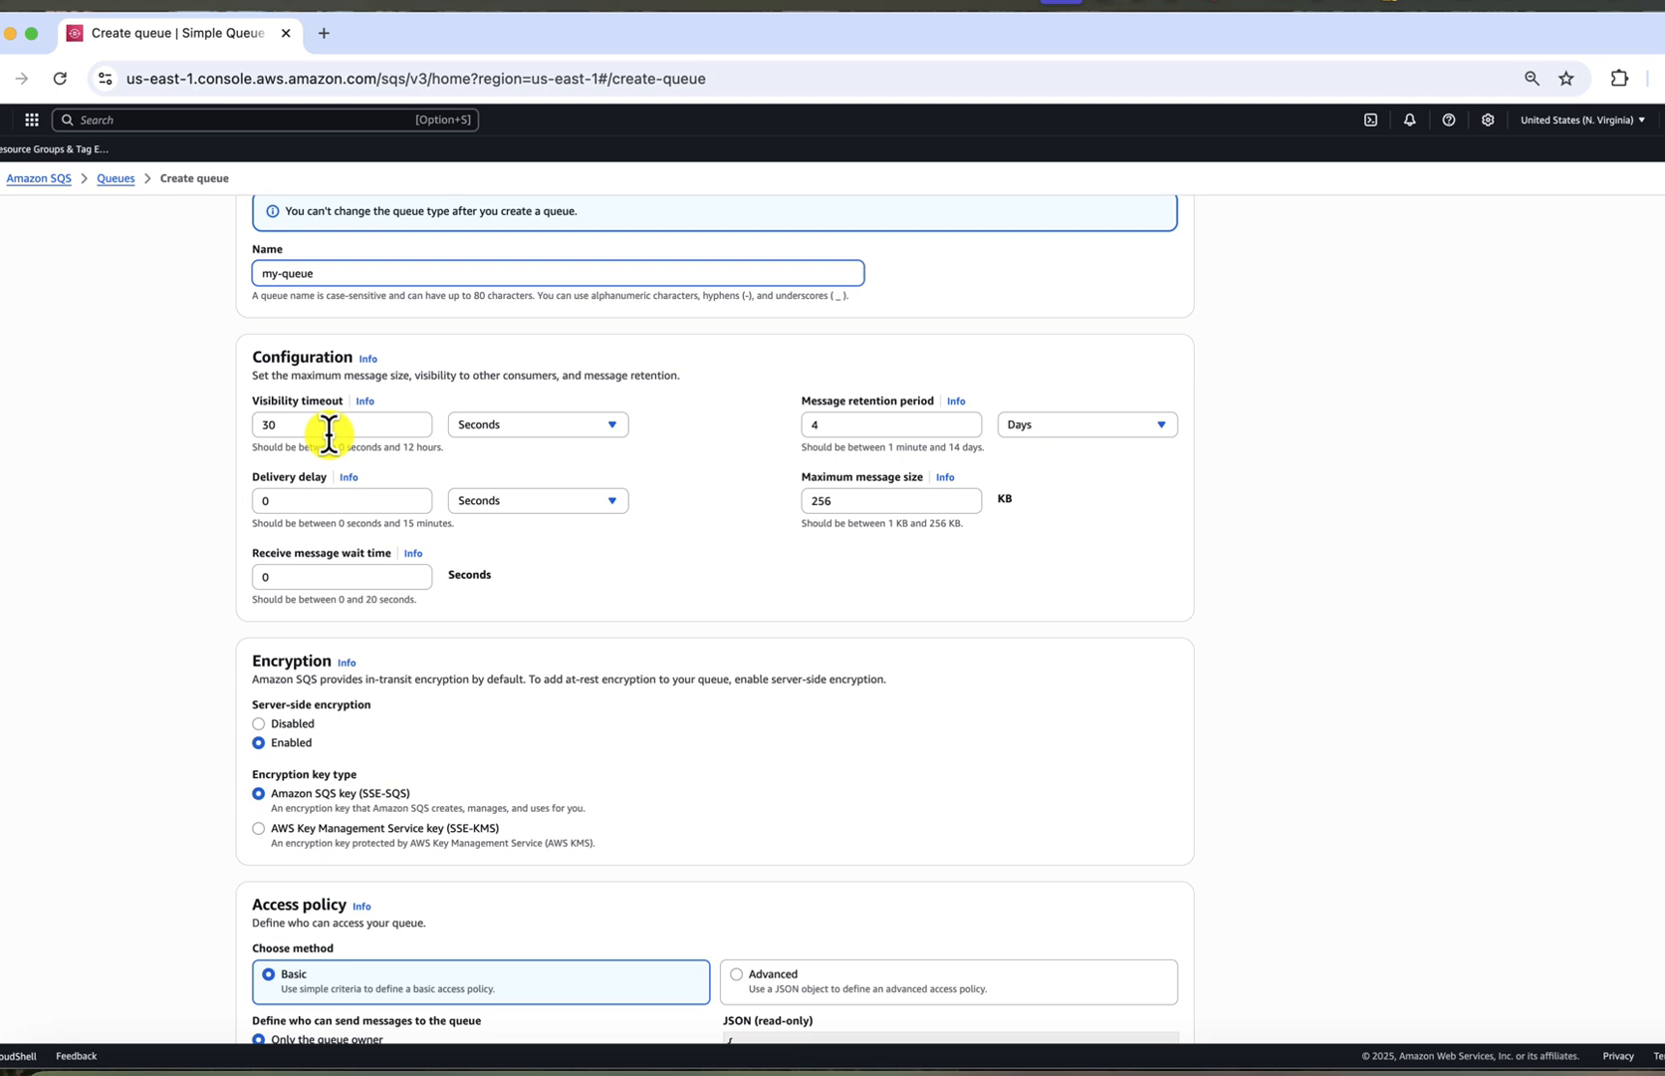
{"action": "scroll", "coordinate": [329, 436], "scroll_direction": "down", "scroll_amount": 1}
{"action": "scroll", "coordinate": [329, 435], "scroll_direction": "down", "scroll_amount": 3}
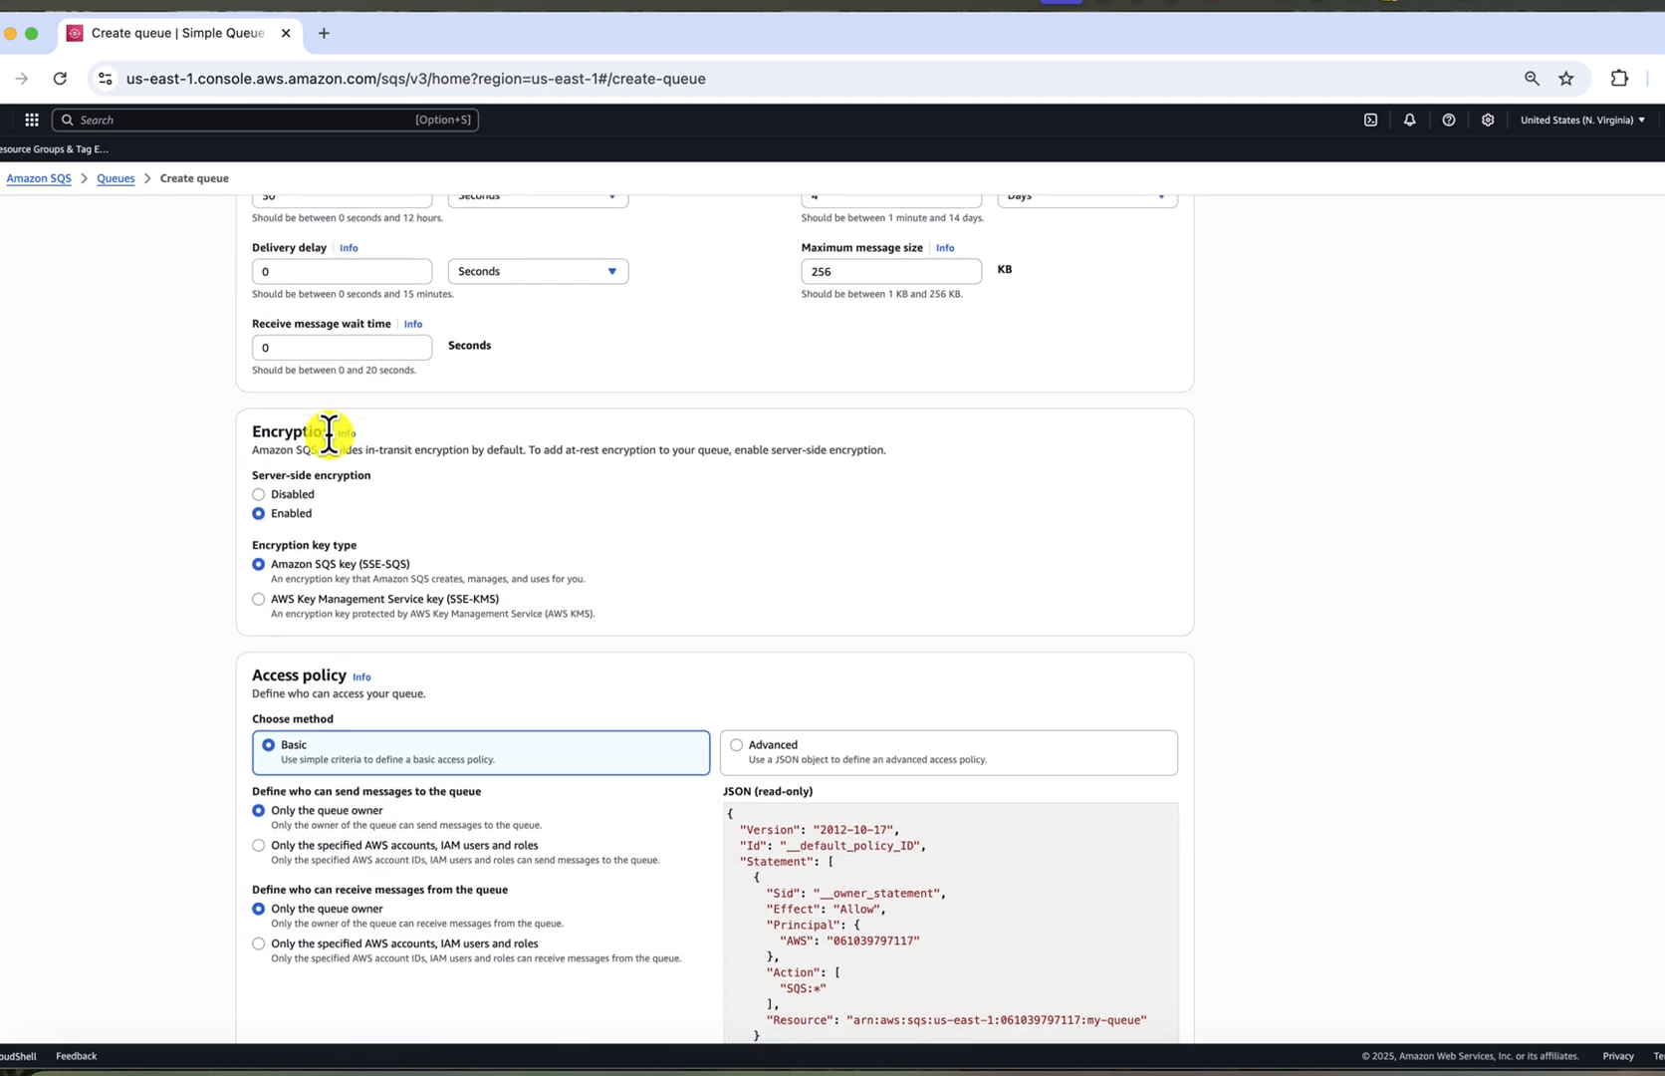
{"action": "scroll", "coordinate": [328, 437], "scroll_direction": "down", "scroll_amount": 2}
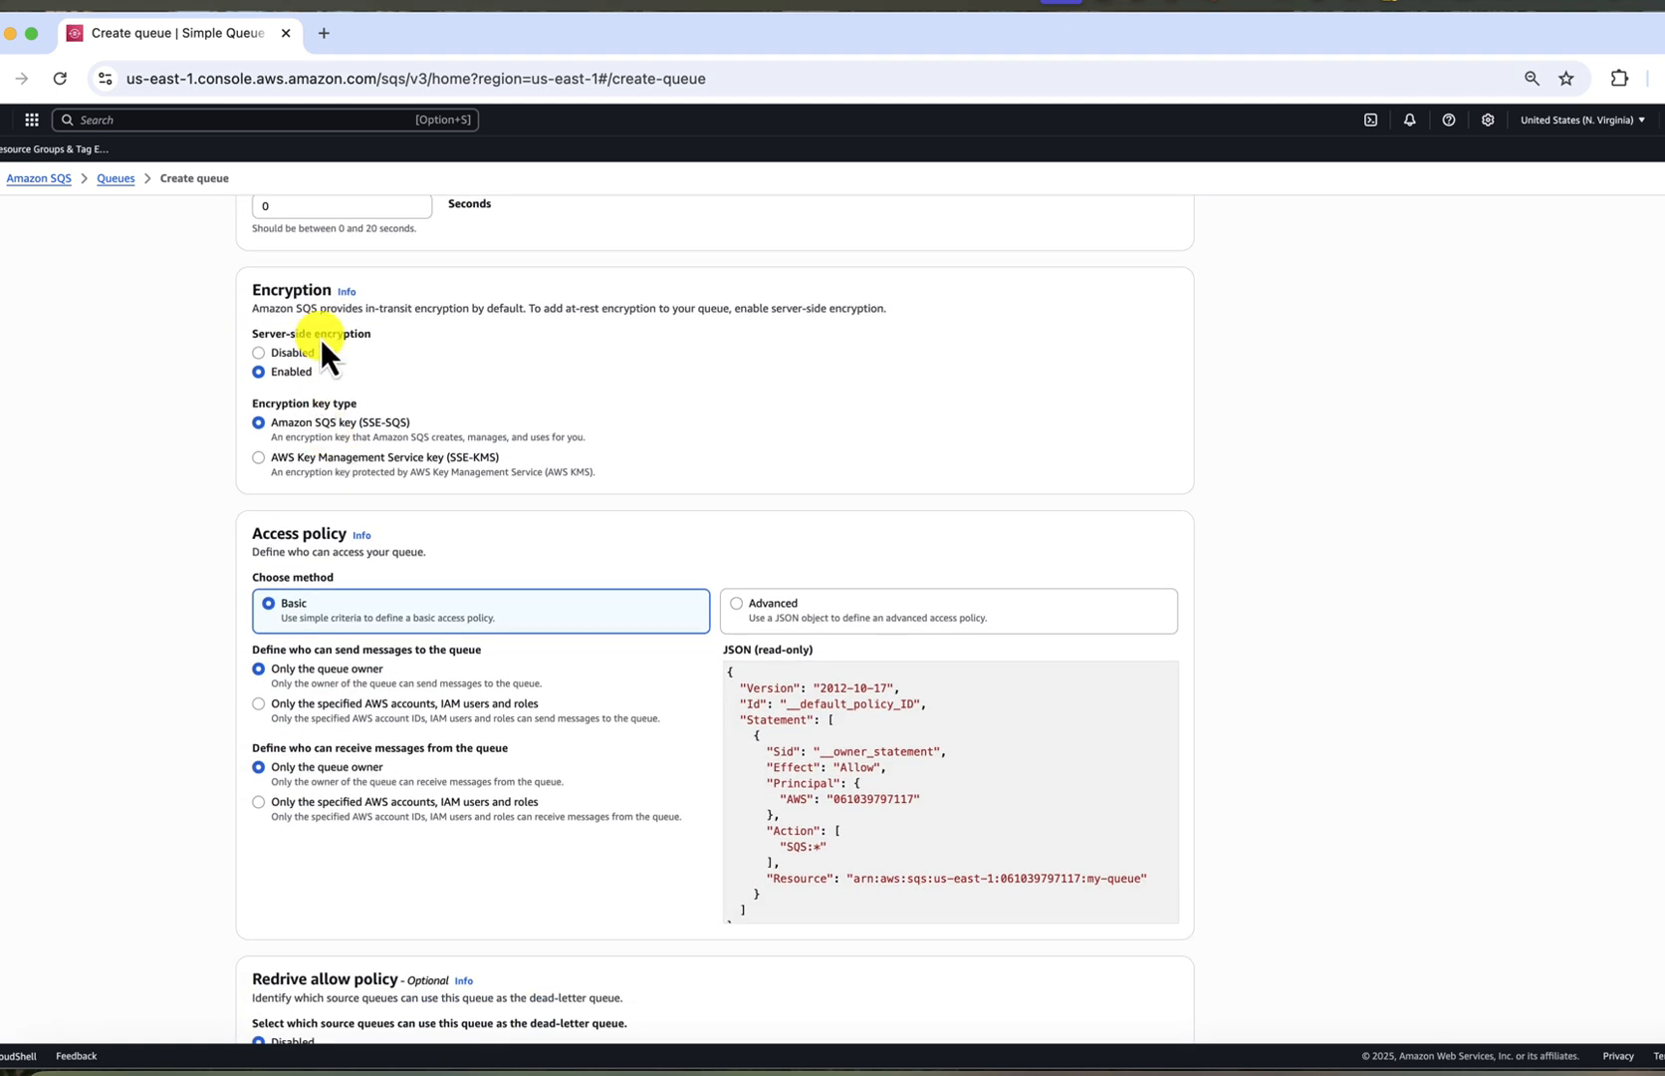
{"action": "scroll", "coordinate": [322, 342], "scroll_direction": "down", "scroll_amount": 1}
{"action": "scroll", "coordinate": [322, 341], "scroll_direction": "down", "scroll_amount": 1}
{"action": "scroll", "coordinate": [322, 341], "scroll_direction": "down", "scroll_amount": 2}
{"action": "scroll", "coordinate": [322, 342], "scroll_direction": "down", "scroll_amount": 1}
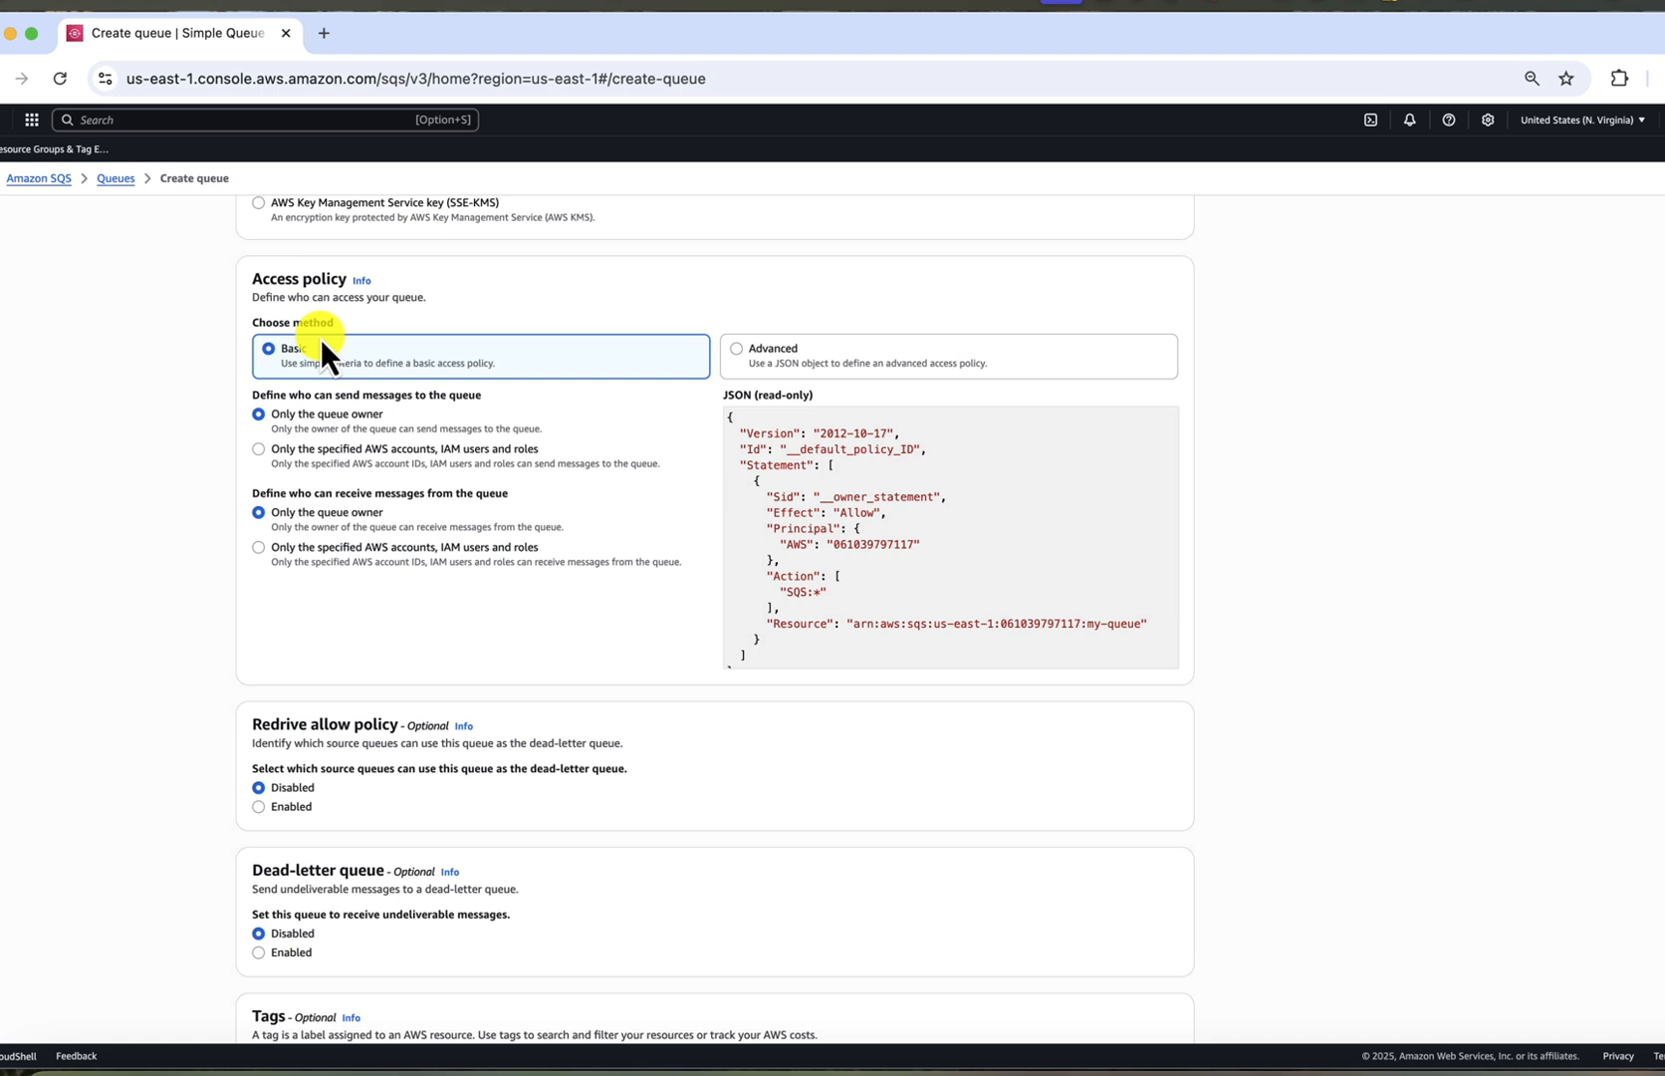
{"action": "scroll", "coordinate": [322, 342], "scroll_direction": "down", "scroll_amount": 1}
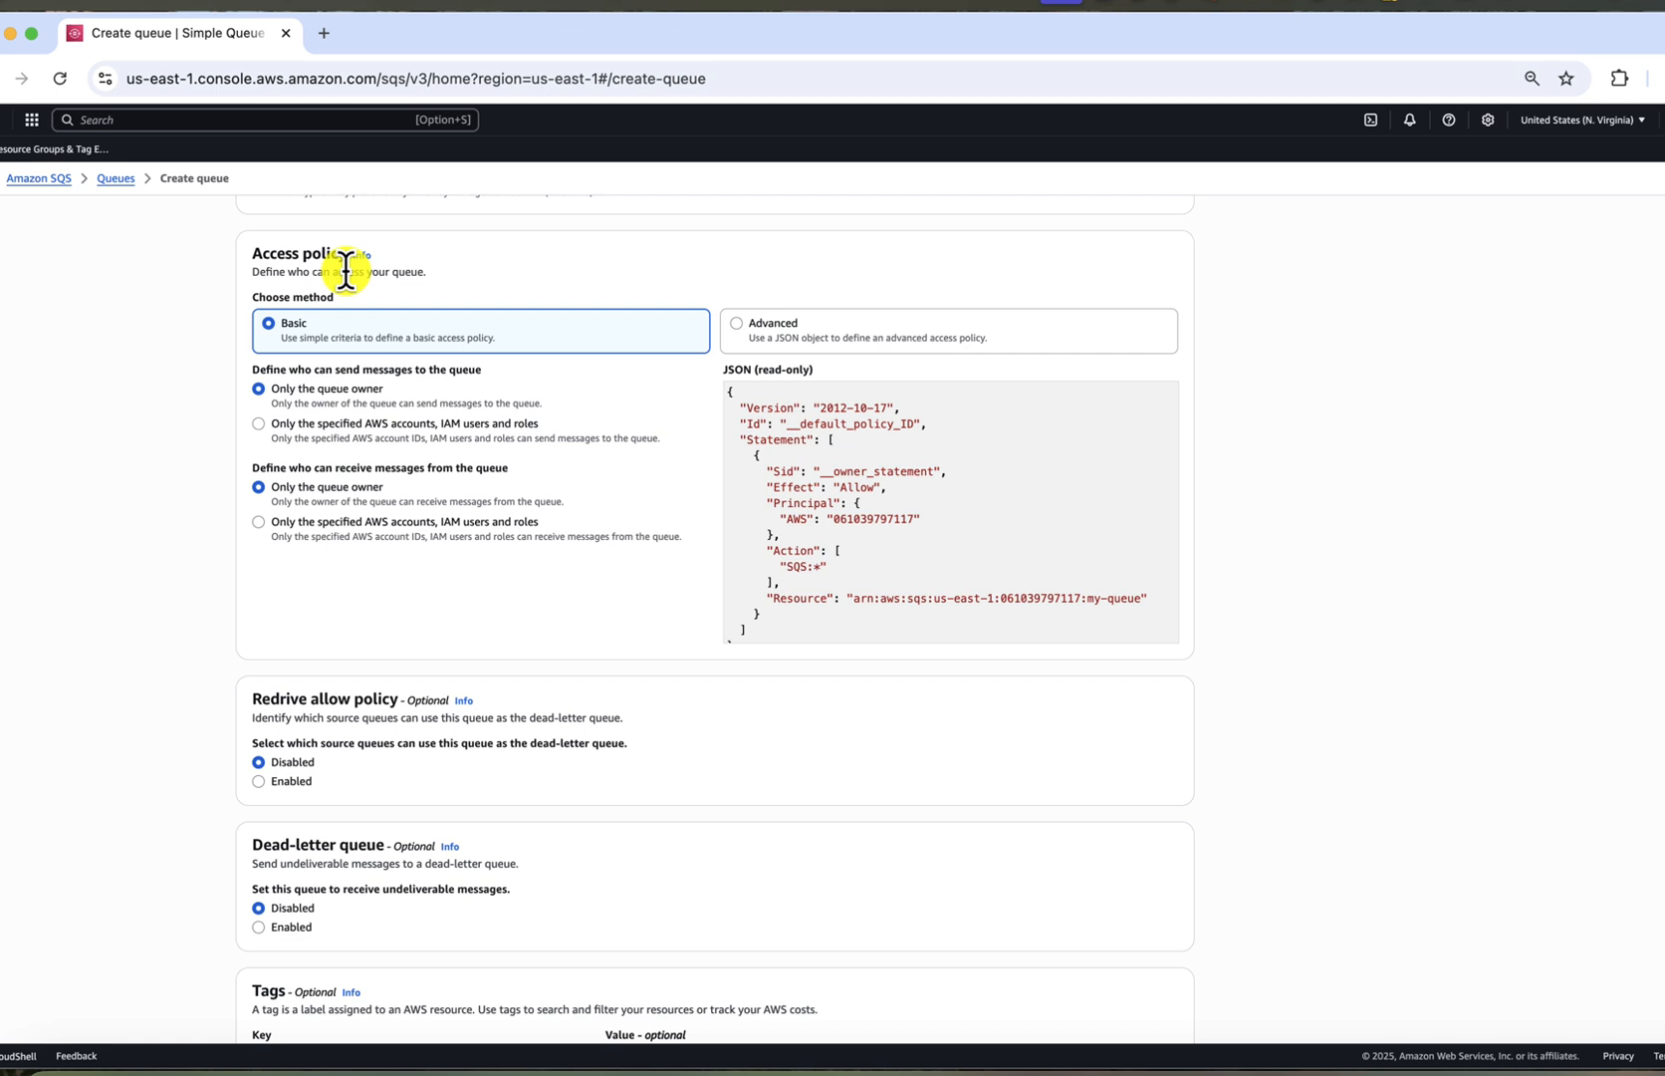
{"action": "scroll", "coordinate": [275, 314], "scroll_direction": "down", "scroll_amount": 1}
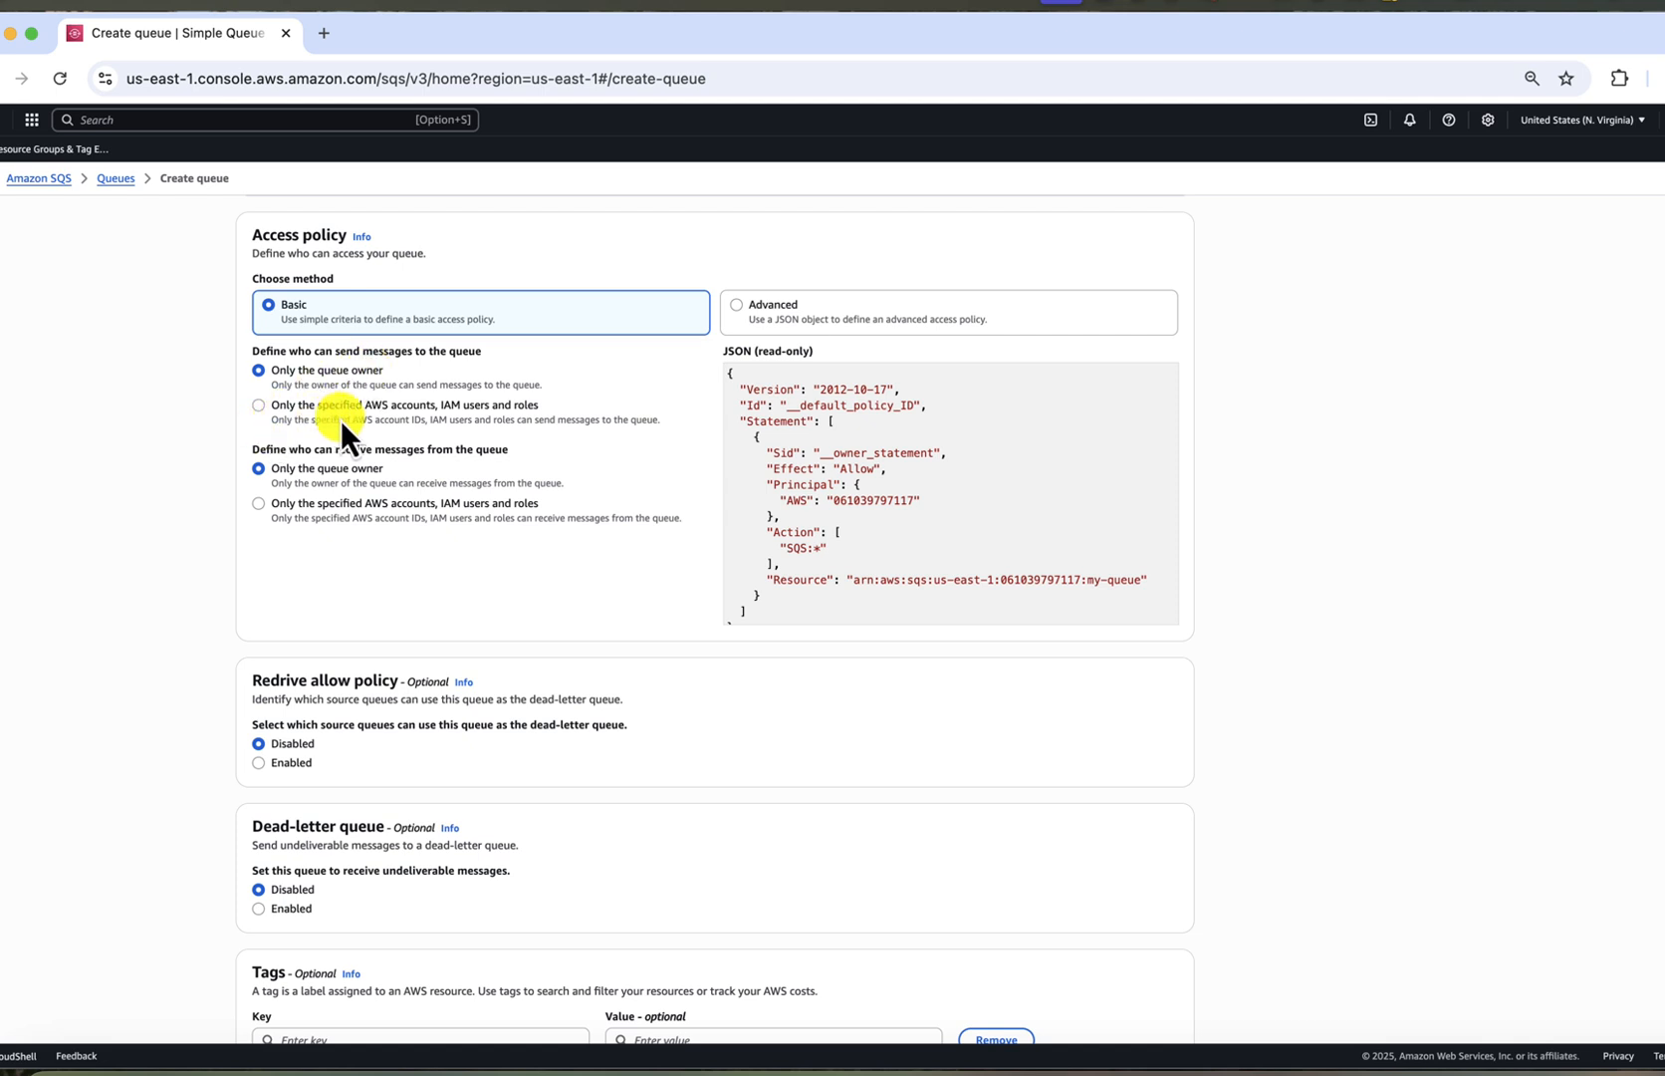
{"action": "scroll", "coordinate": [425, 424], "scroll_direction": "down", "scroll_amount": 3}
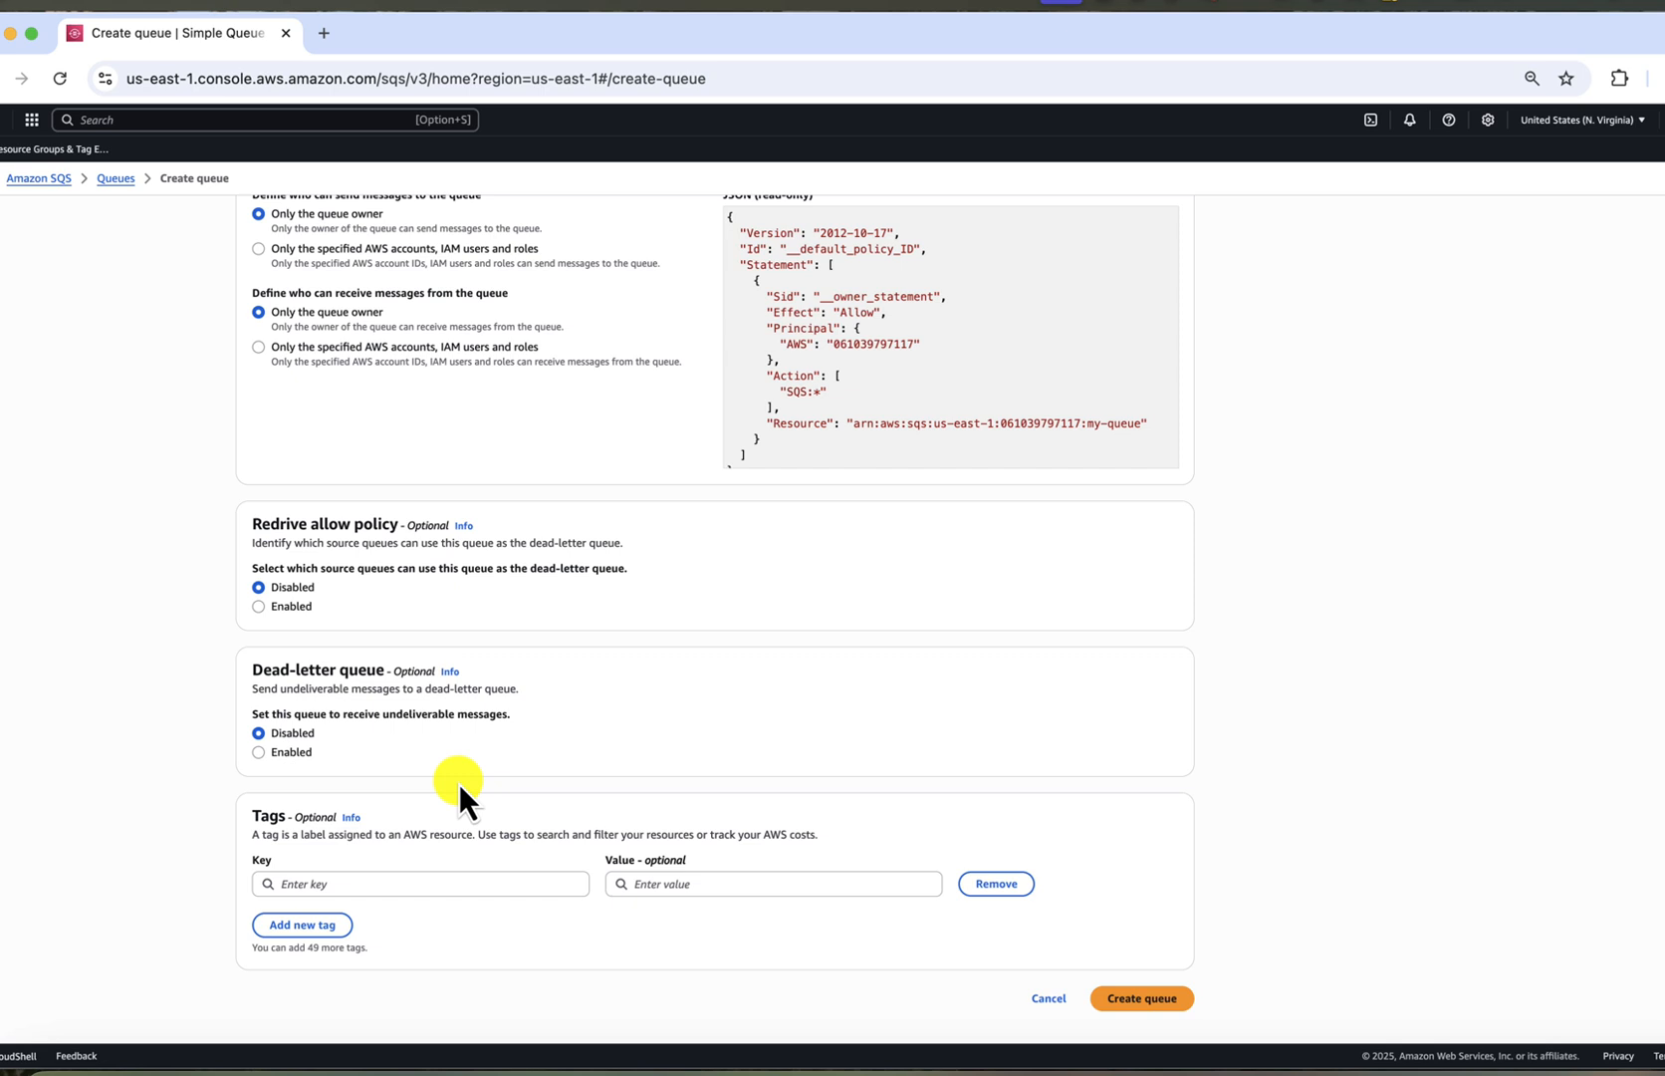
Step: Create my-queue, return to the Queues list and view the new queue's details
{"action": "left_click", "coordinate": [1135, 999]}
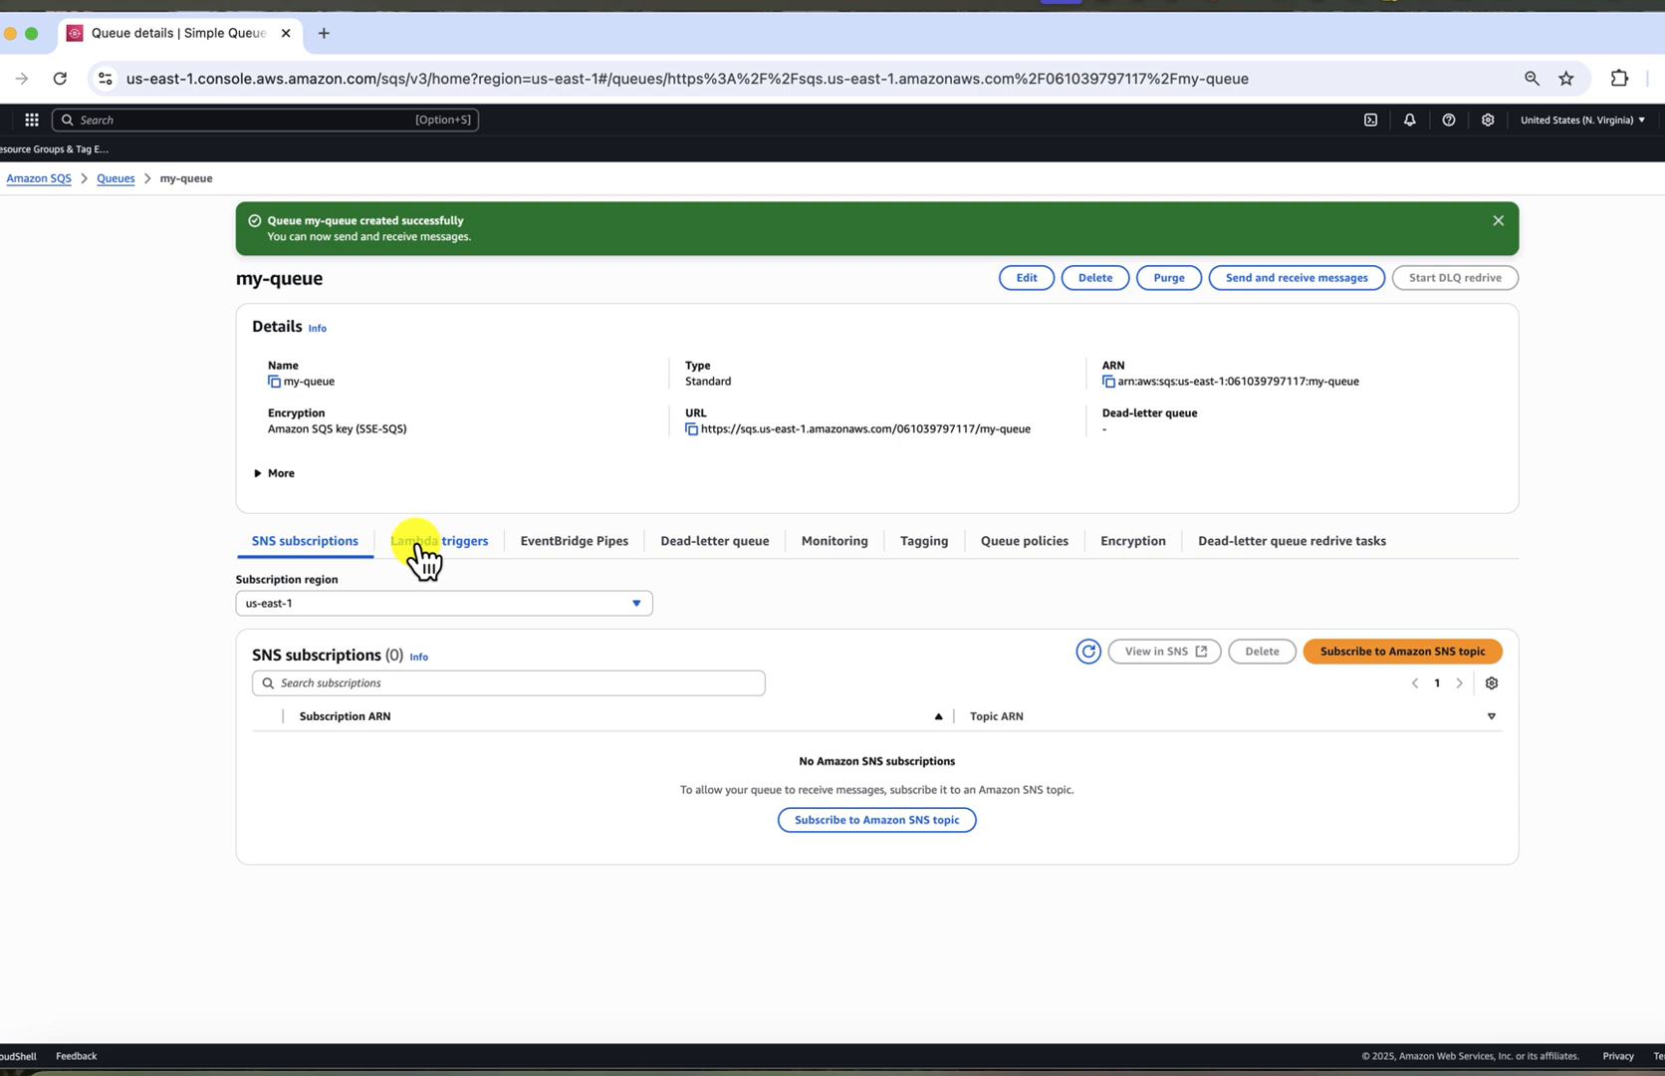
{"action": "left_click", "coordinate": [101, 175]}
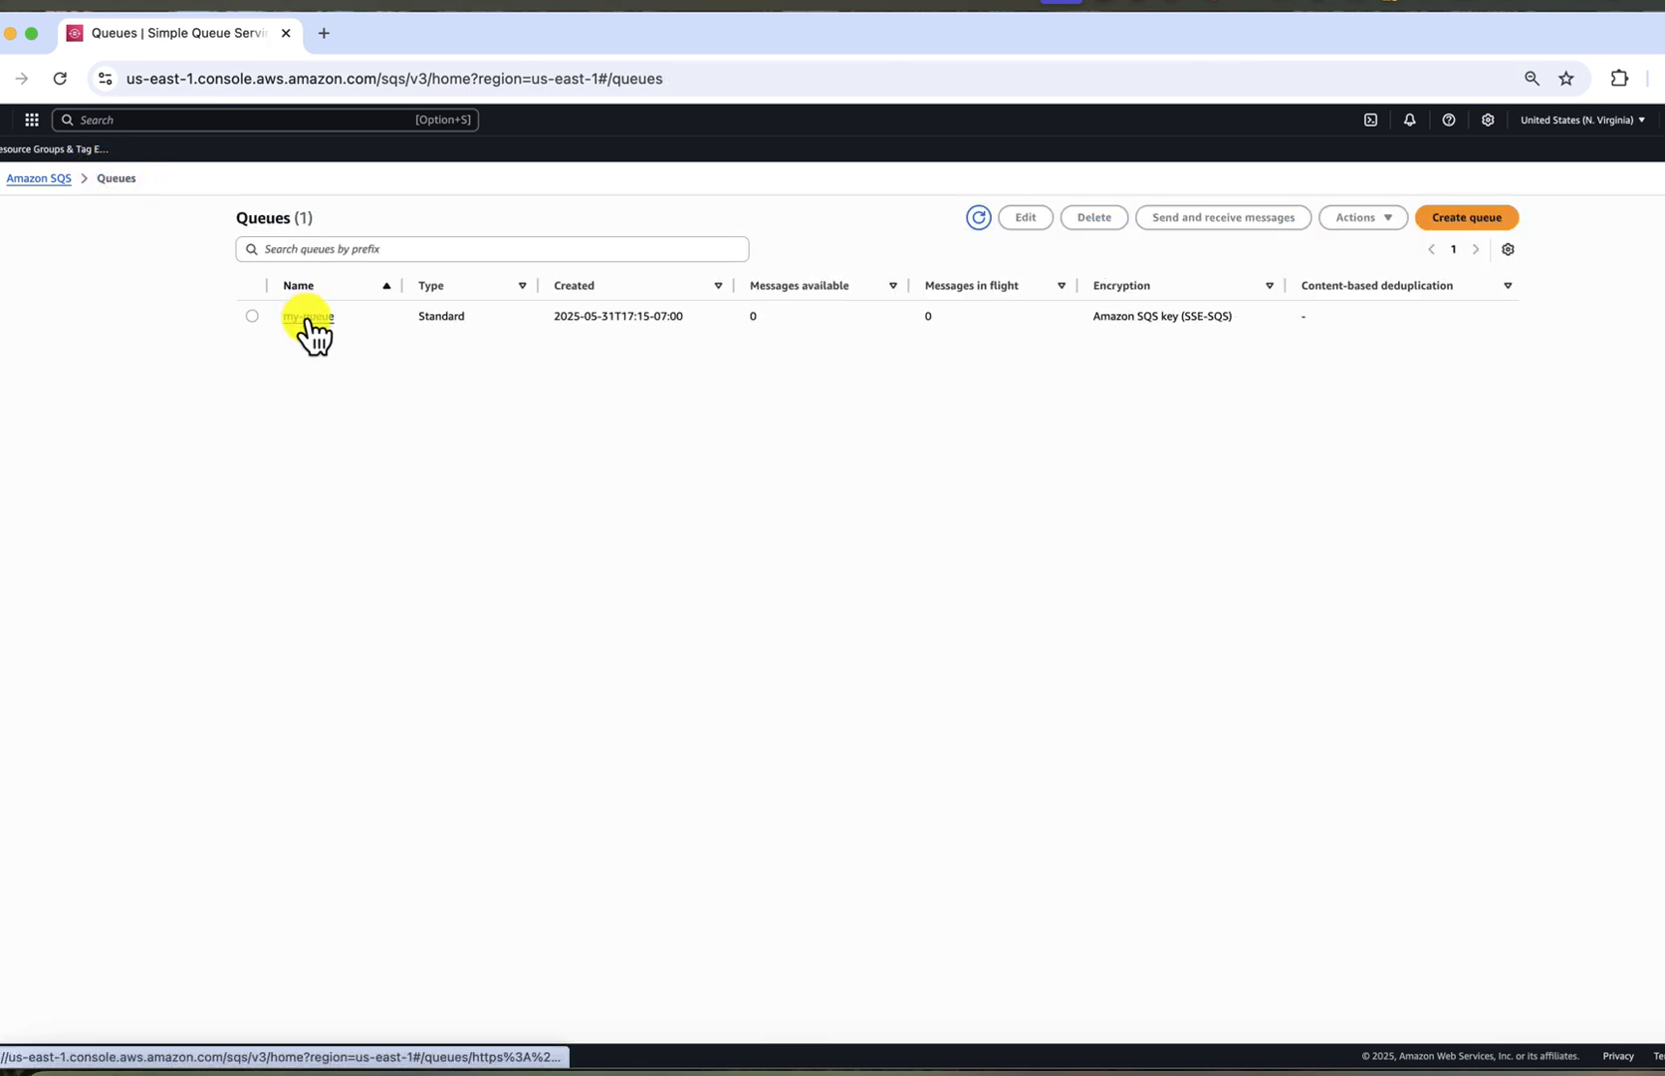
{"action": "left_click", "coordinate": [310, 317]}
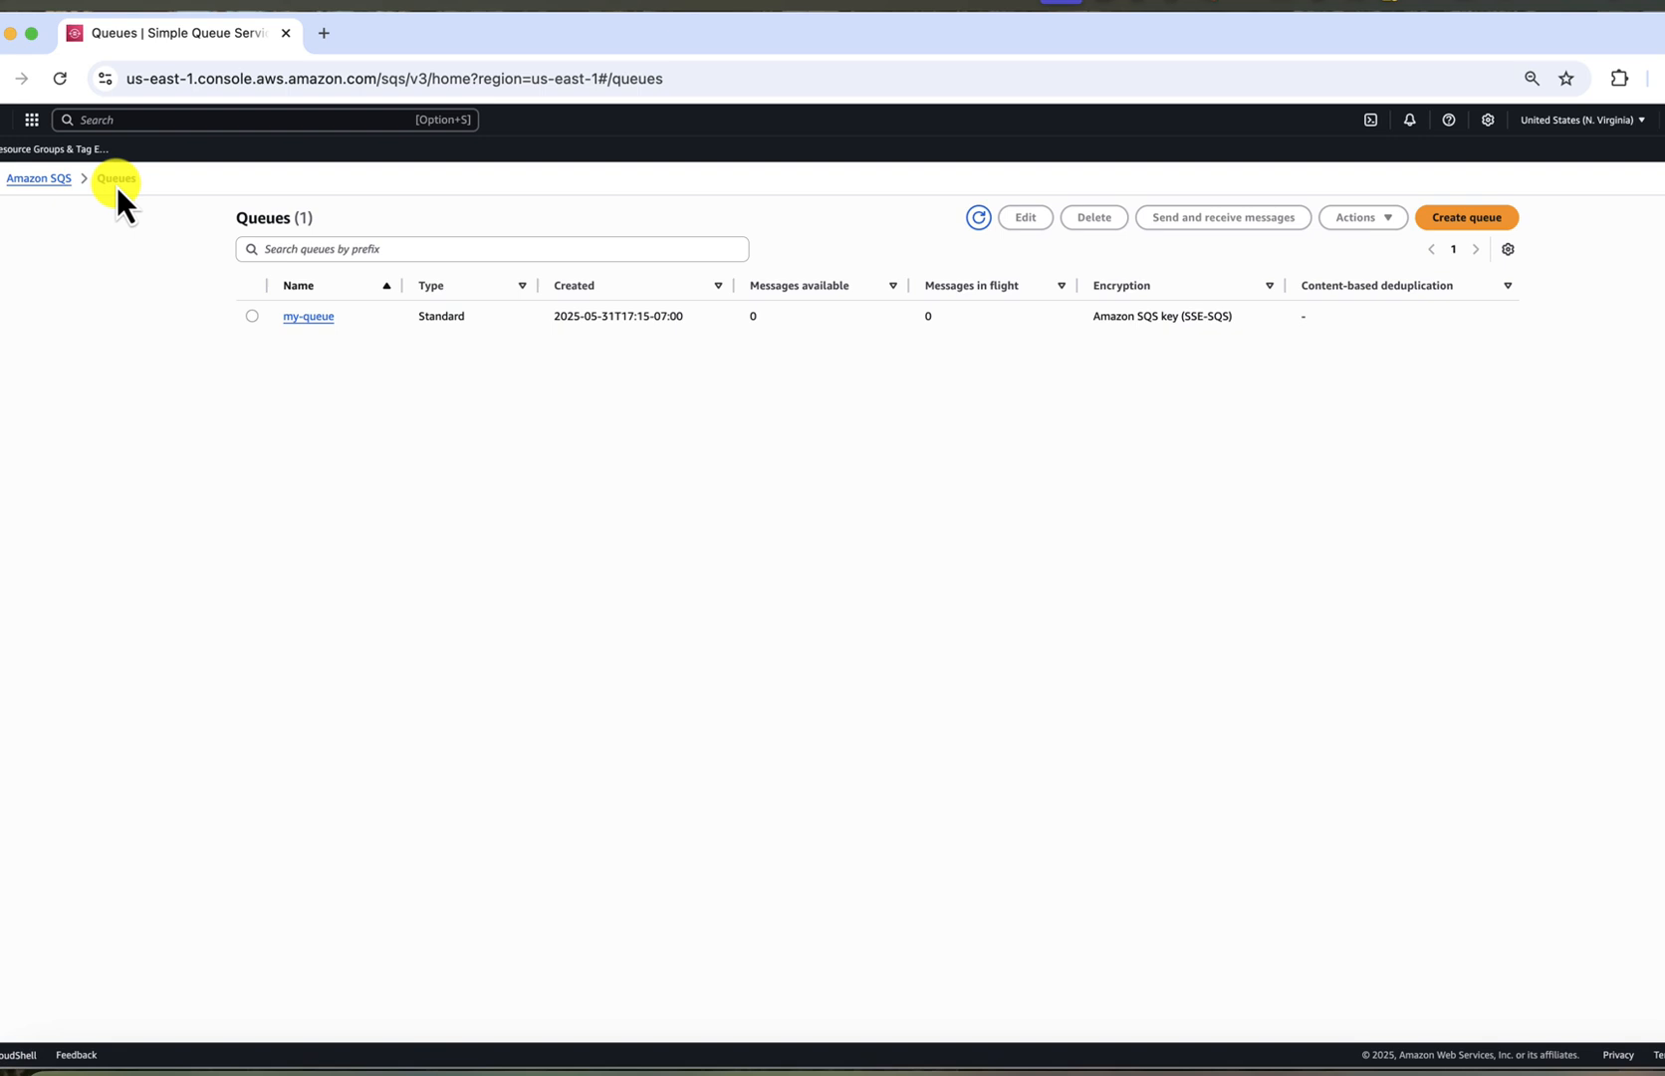
Step: Find the Lambda service via console search and start creating a new function
{"action": "left_click", "coordinate": [135, 119]}
{"action": "type", "text": "Lambda"}
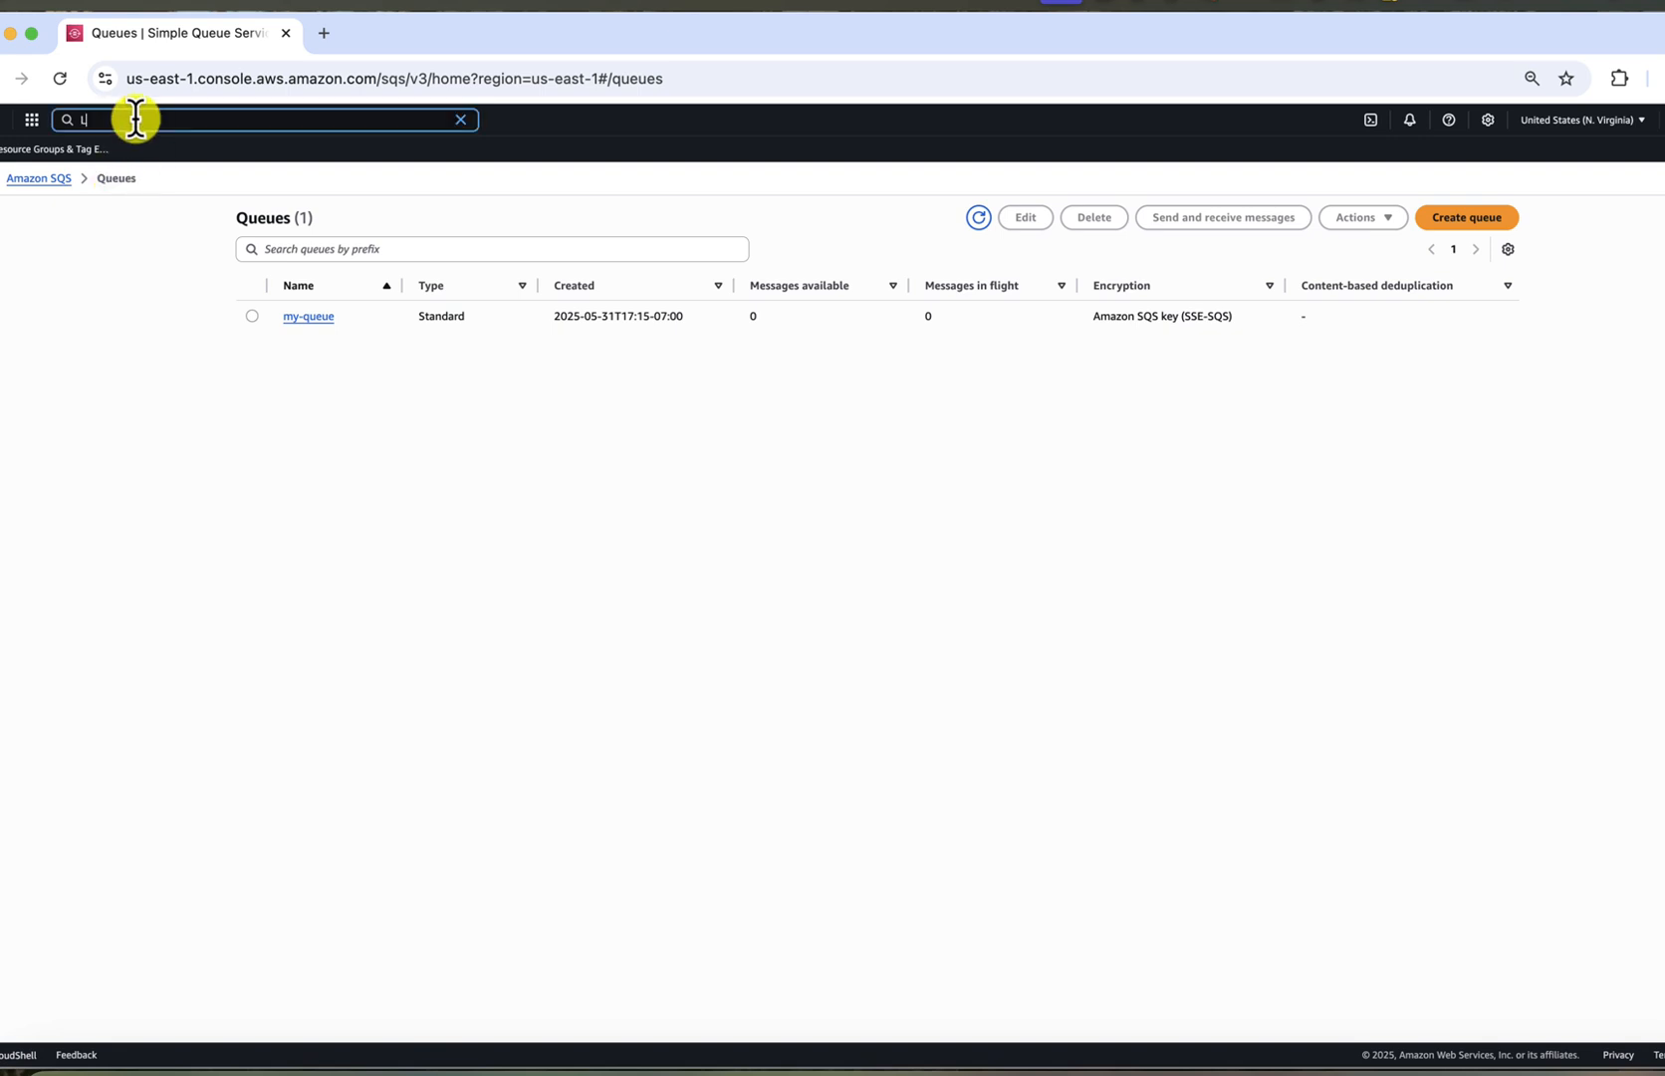
{"action": "left_click", "coordinate": [293, 195]}
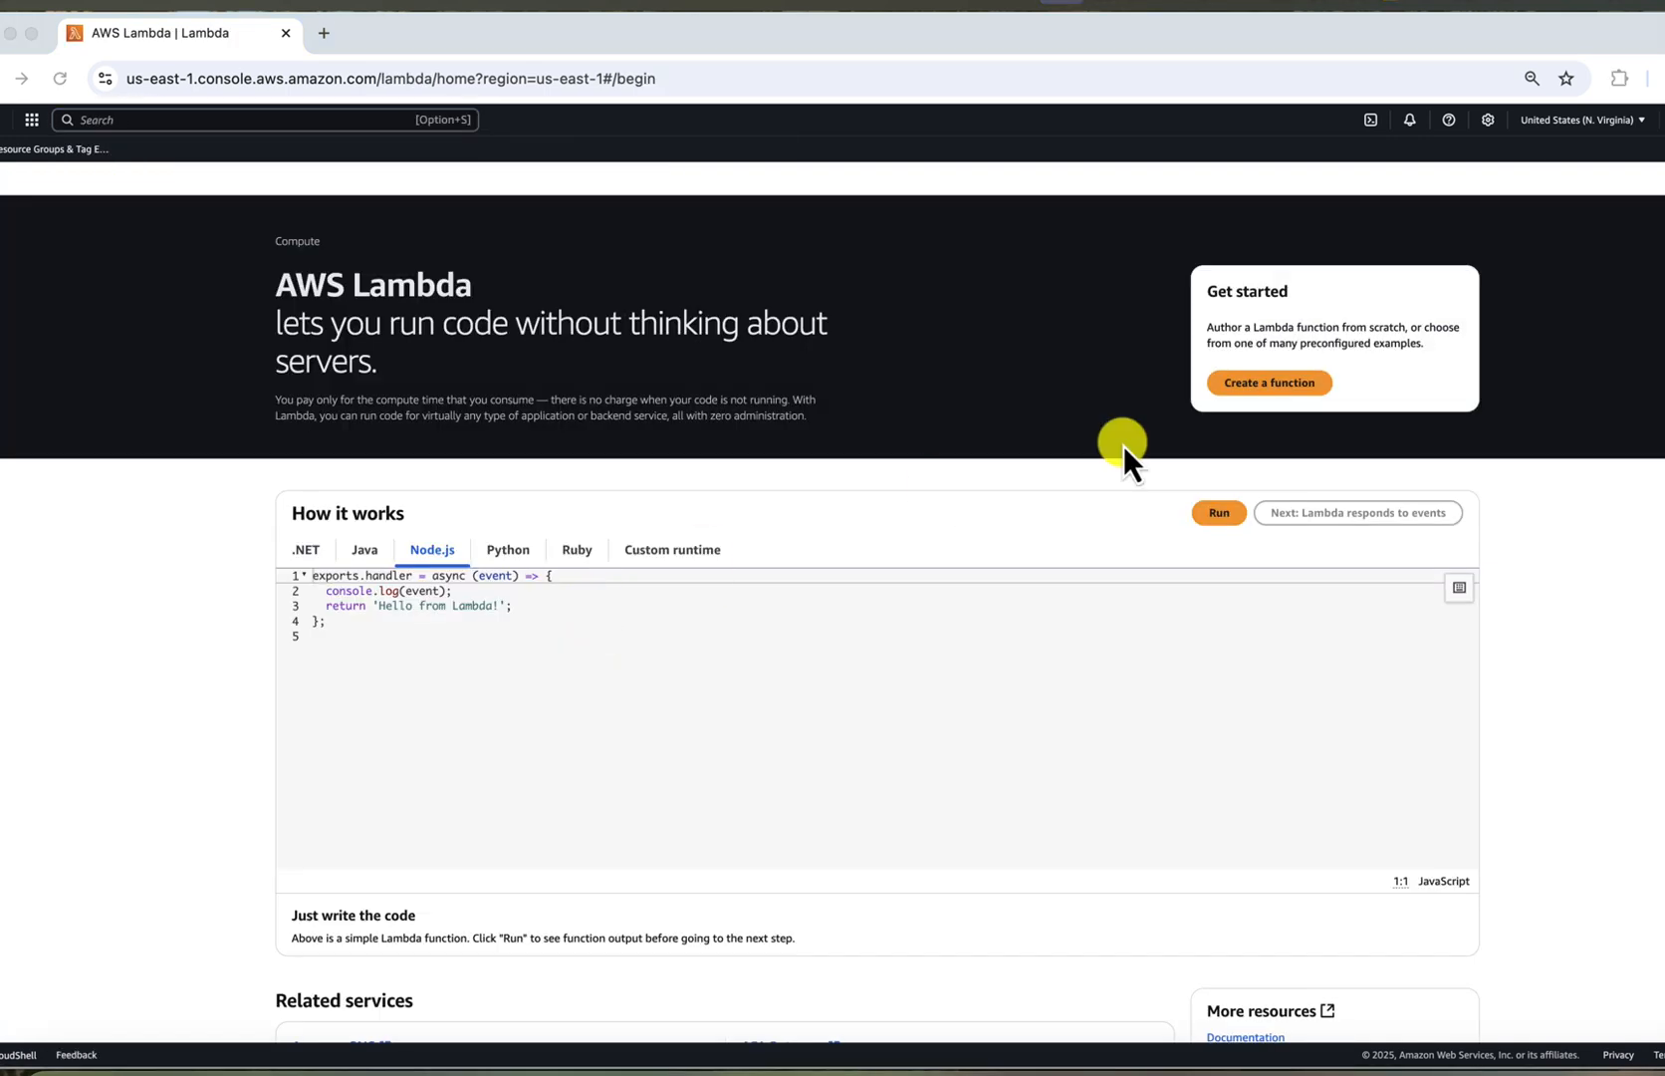
{"action": "left_click", "coordinate": [1281, 382]}
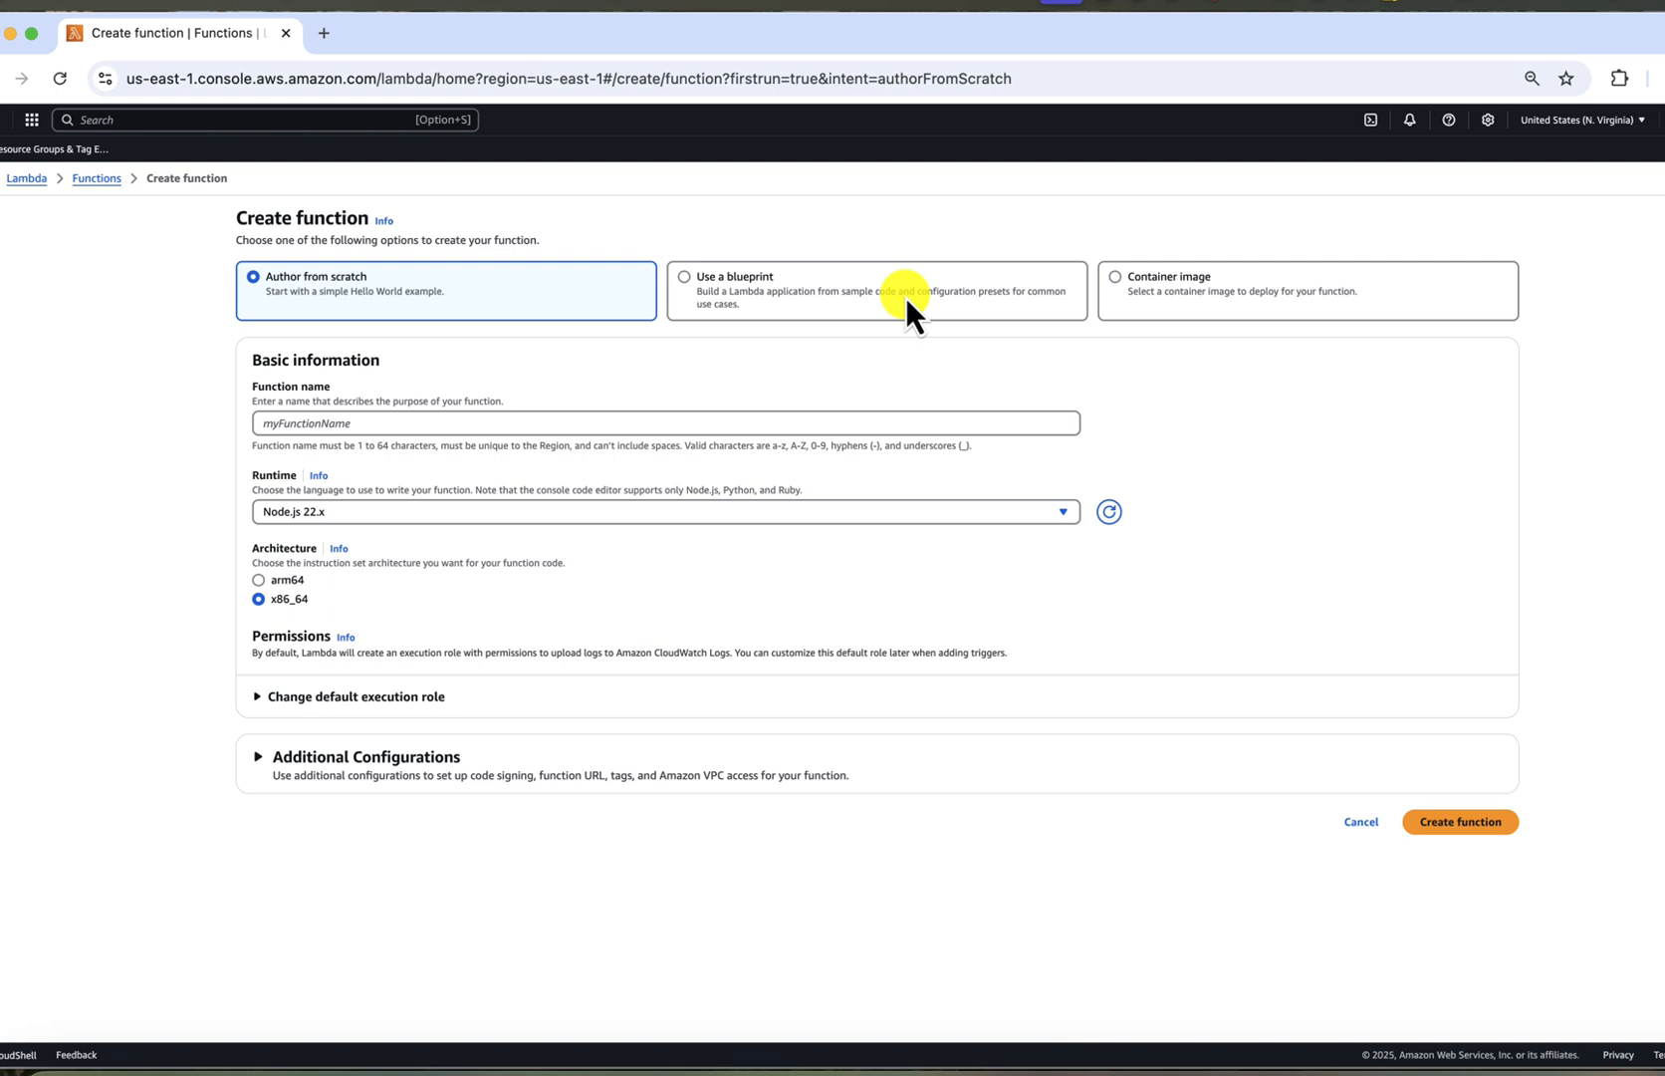
Step: Try the SQS message-processing blueprint, then revert to Author from scratch
{"action": "left_click", "coordinate": [702, 284]}
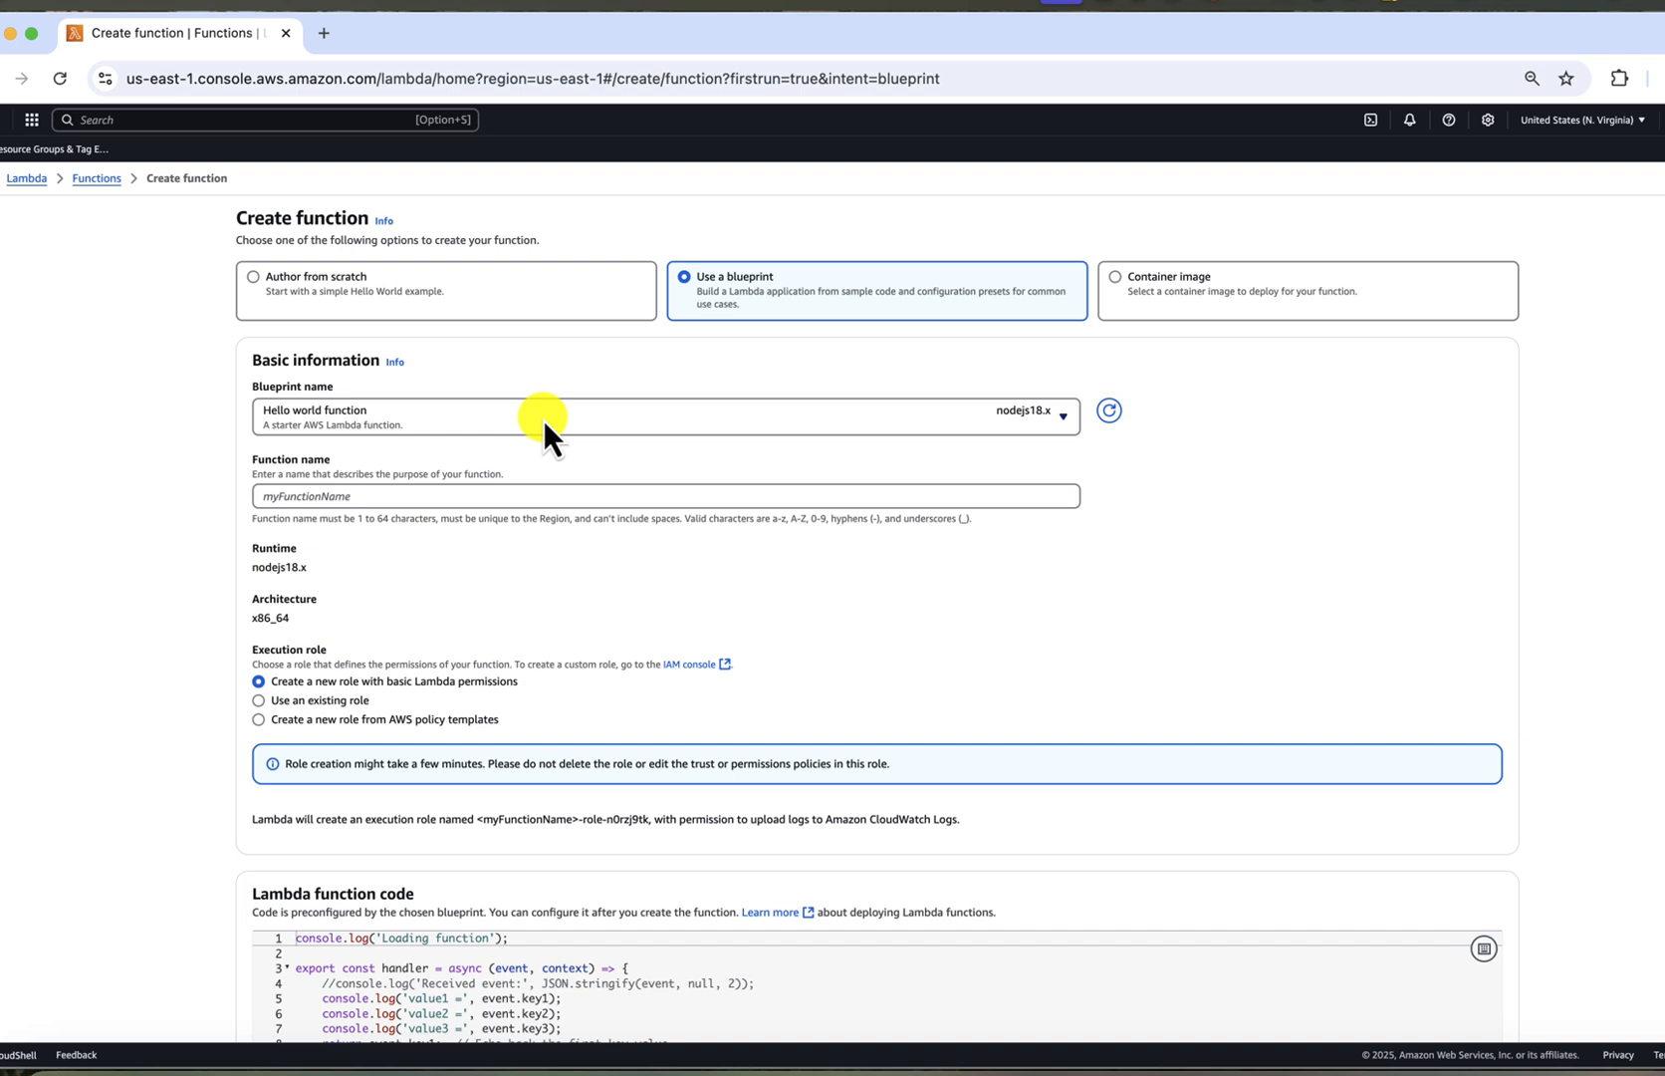
{"action": "left_click", "coordinate": [544, 419]}
{"action": "type", "text": "S"}
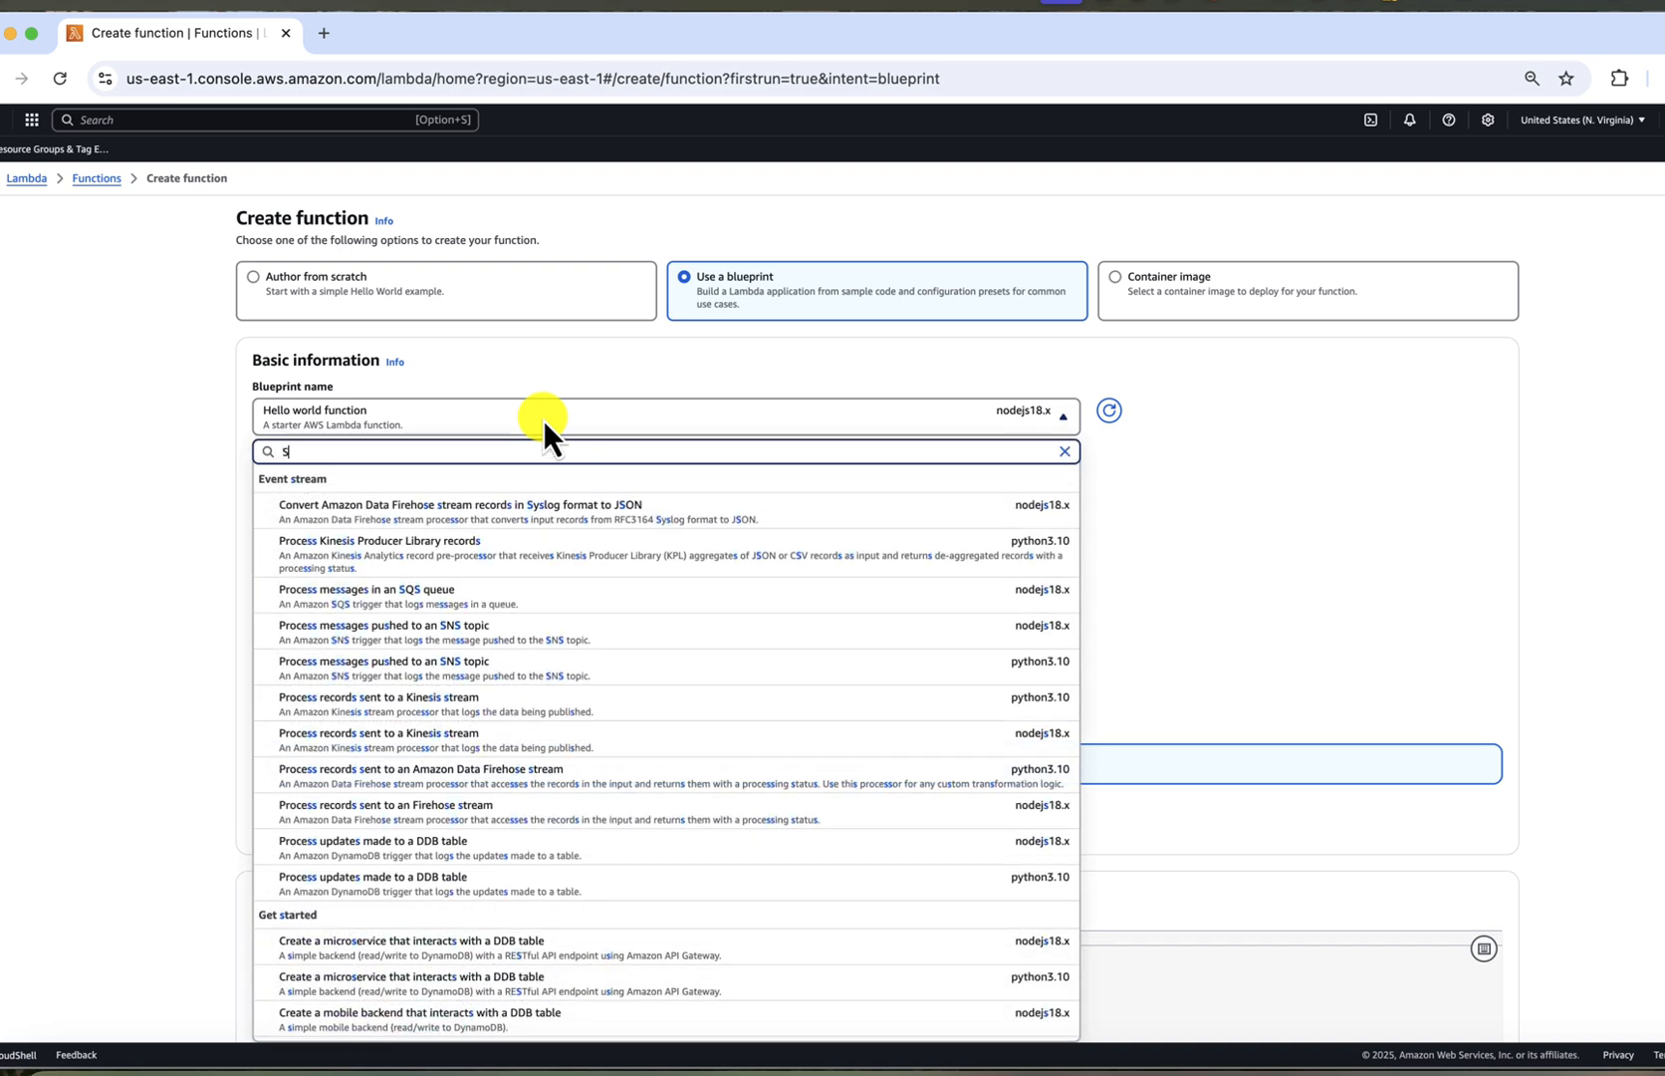
{"action": "type", "text": "QS"}
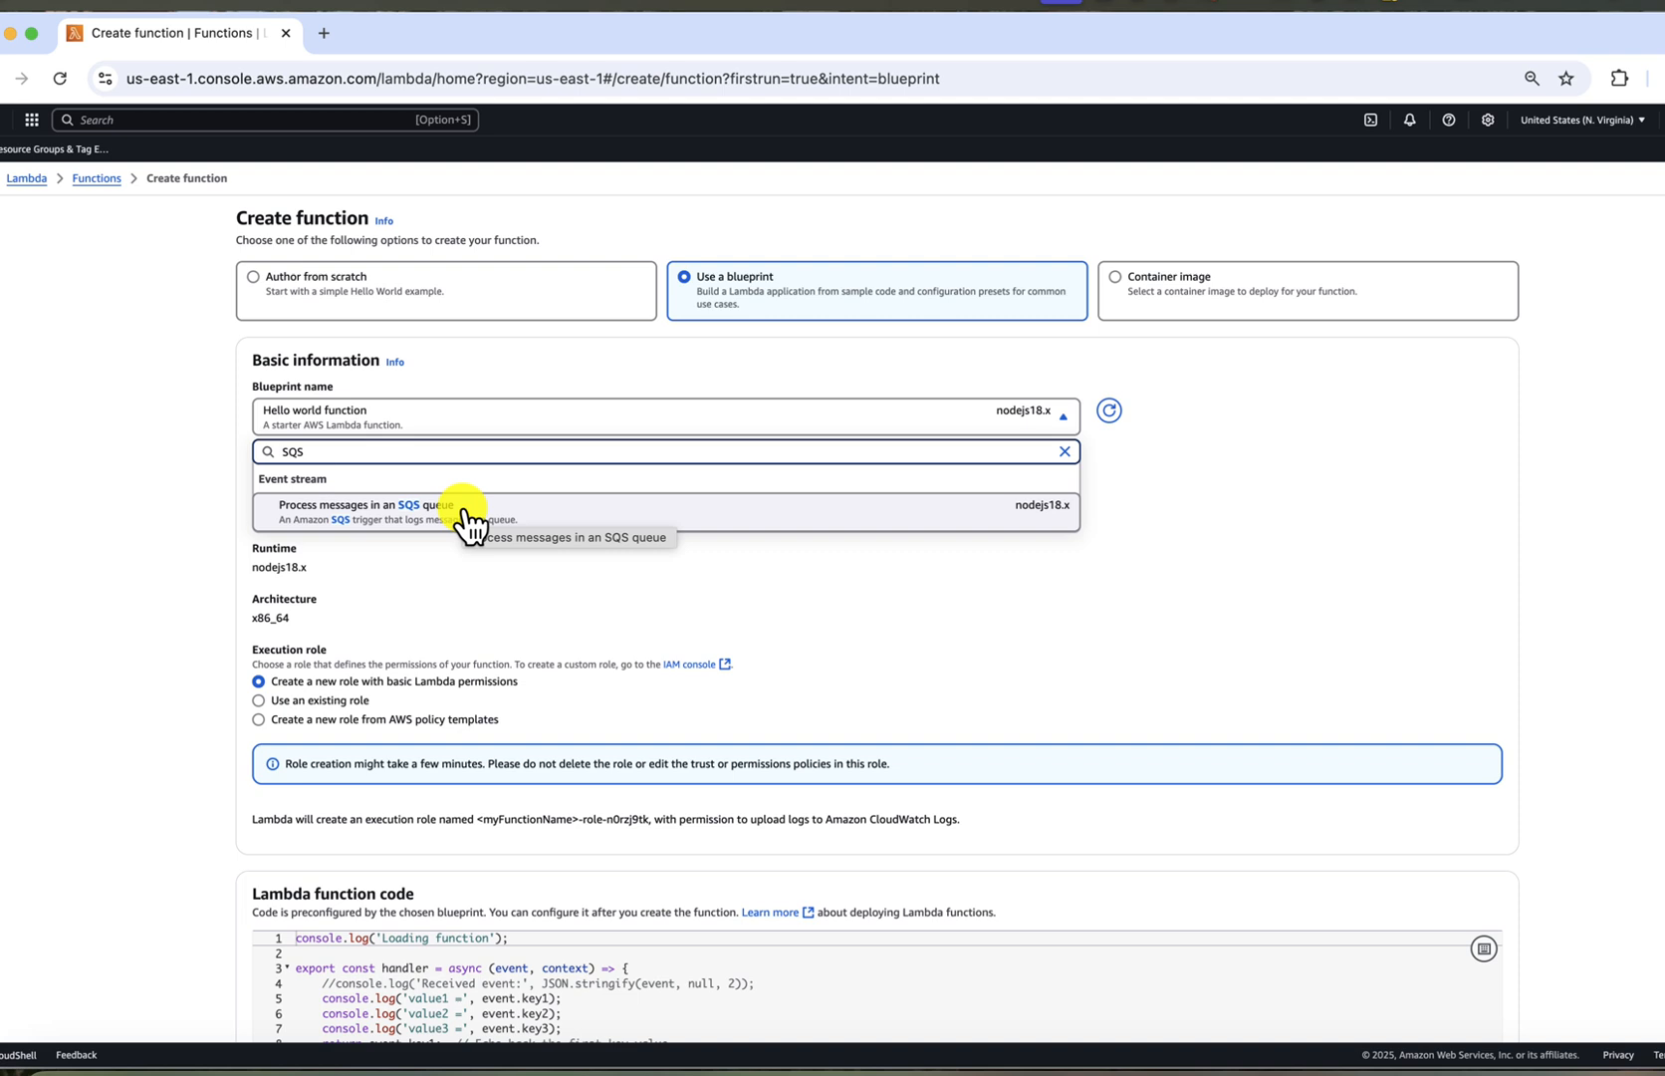
{"action": "left_click", "coordinate": [464, 512]}
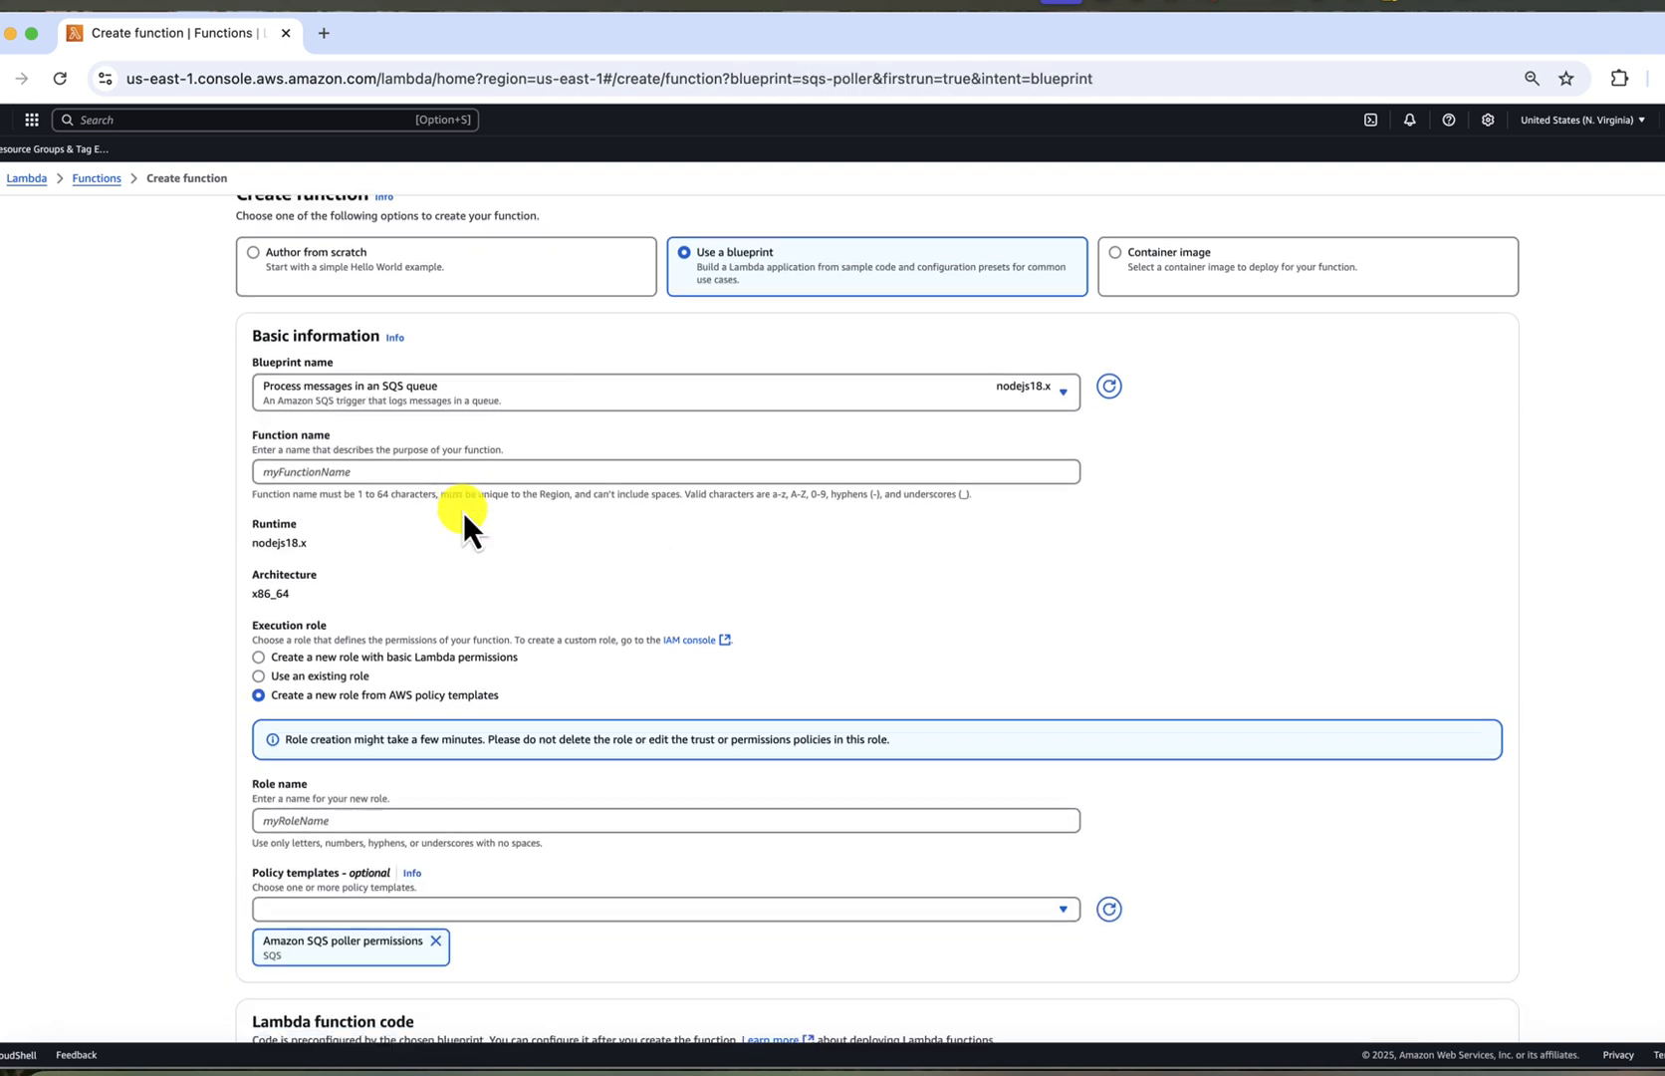
{"action": "scroll", "coordinate": [463, 511], "scroll_direction": "down", "scroll_amount": 3}
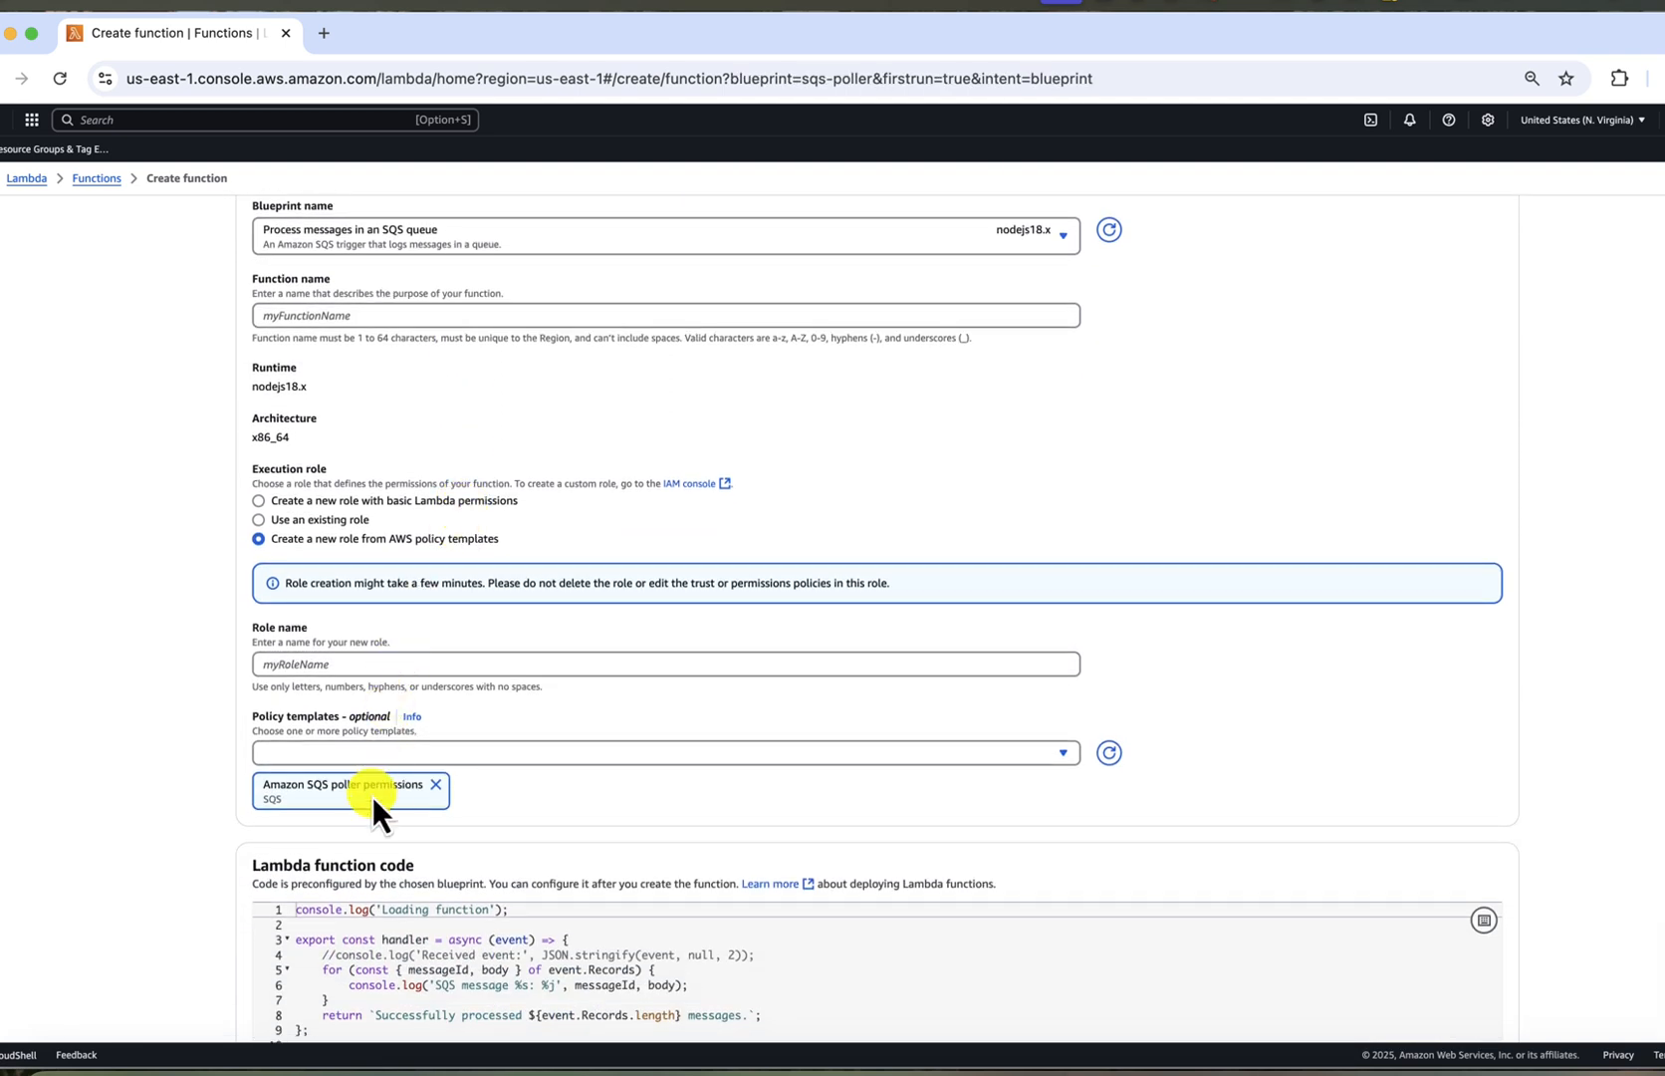
{"action": "scroll", "coordinate": [373, 797], "scroll_direction": "down", "scroll_amount": 2}
{"action": "scroll", "coordinate": [372, 796], "scroll_direction": "down", "scroll_amount": 1}
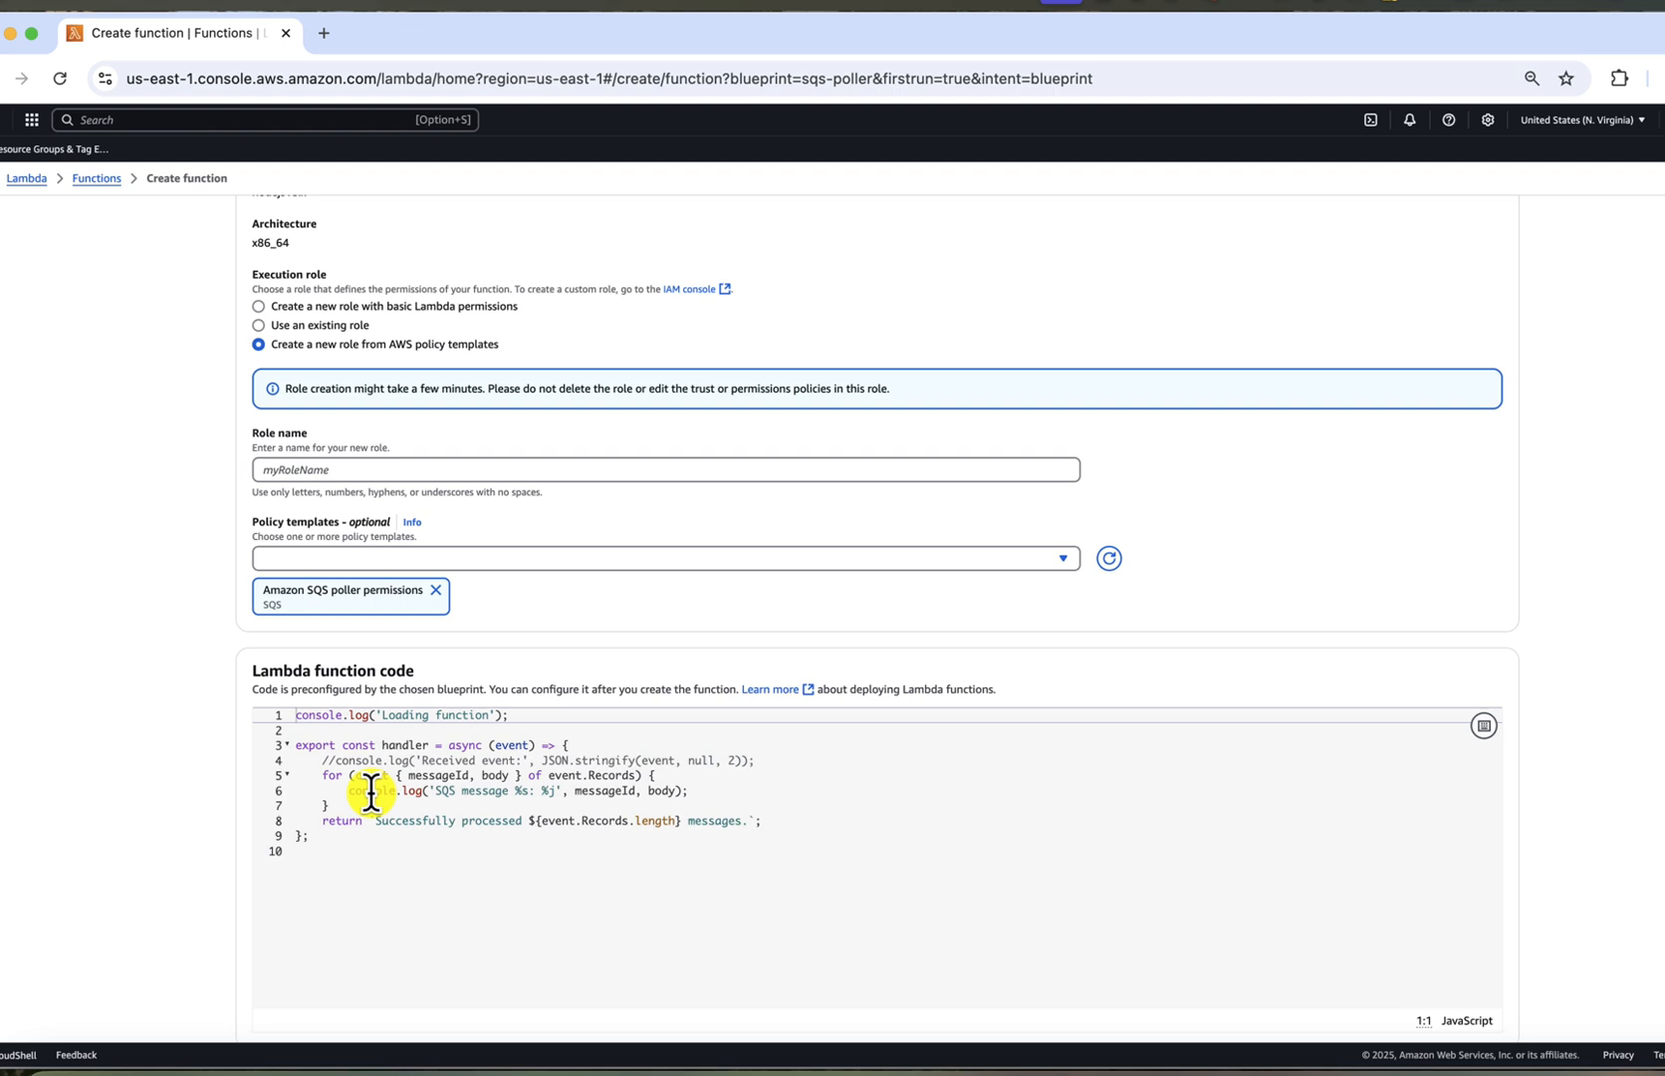
{"action": "scroll", "coordinate": [373, 792], "scroll_direction": "up", "scroll_amount": 2}
{"action": "scroll", "coordinate": [372, 797], "scroll_direction": "up", "scroll_amount": 2}
{"action": "scroll", "coordinate": [372, 796], "scroll_direction": "up", "scroll_amount": 2}
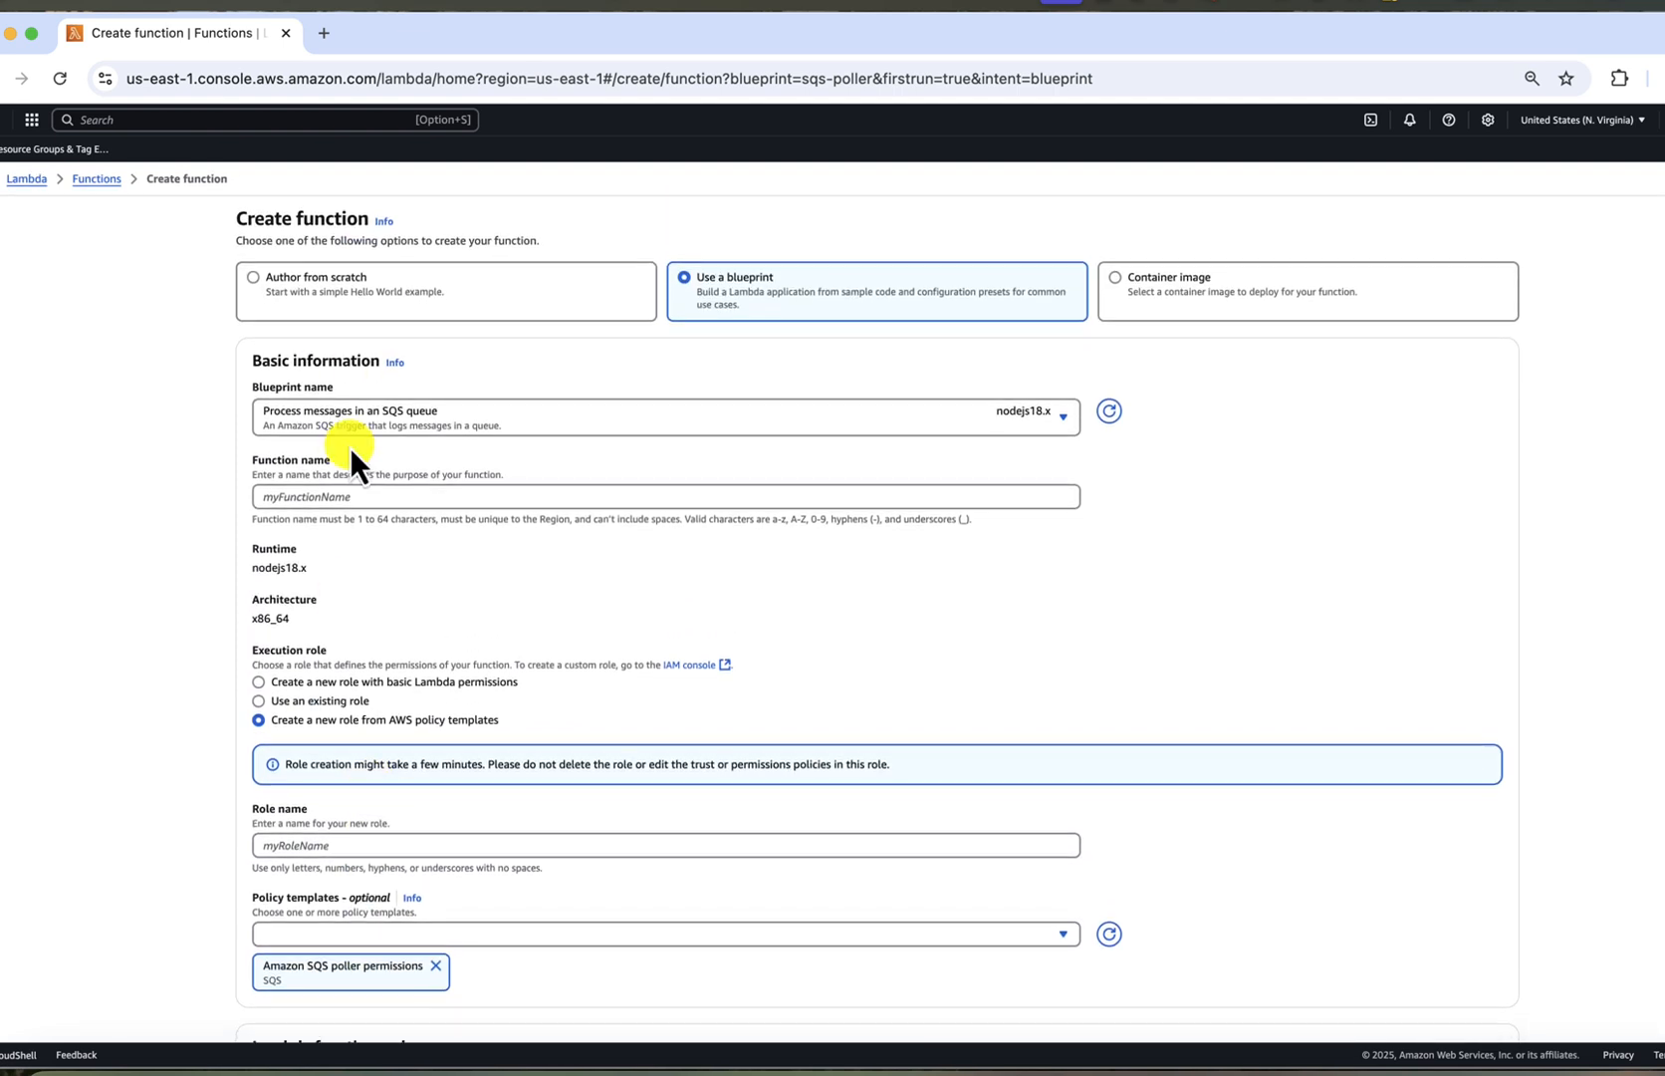
{"action": "left_click", "coordinate": [313, 287]}
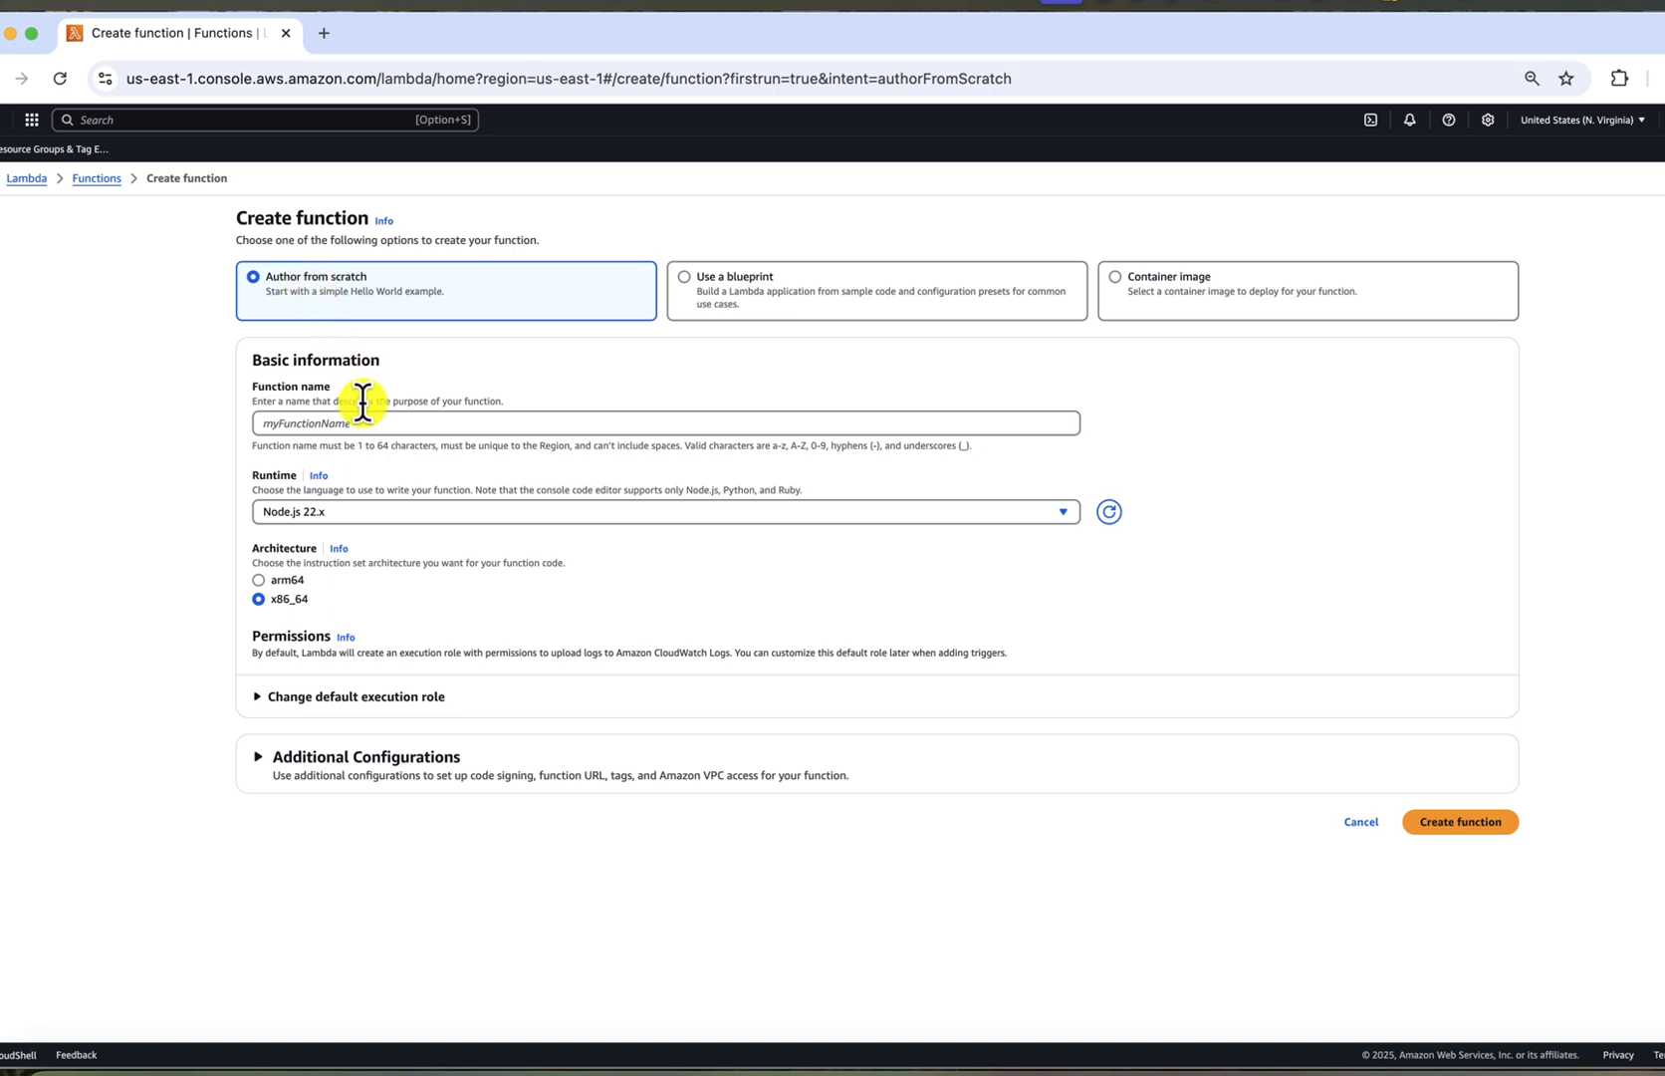
{"action": "scroll", "coordinate": [362, 401], "scroll_direction": "down", "scroll_amount": 1}
Step: Name the function my-lambda-sqs-processor and set its runtime to Python 3.13
{"action": "left_click", "coordinate": [285, 420]}
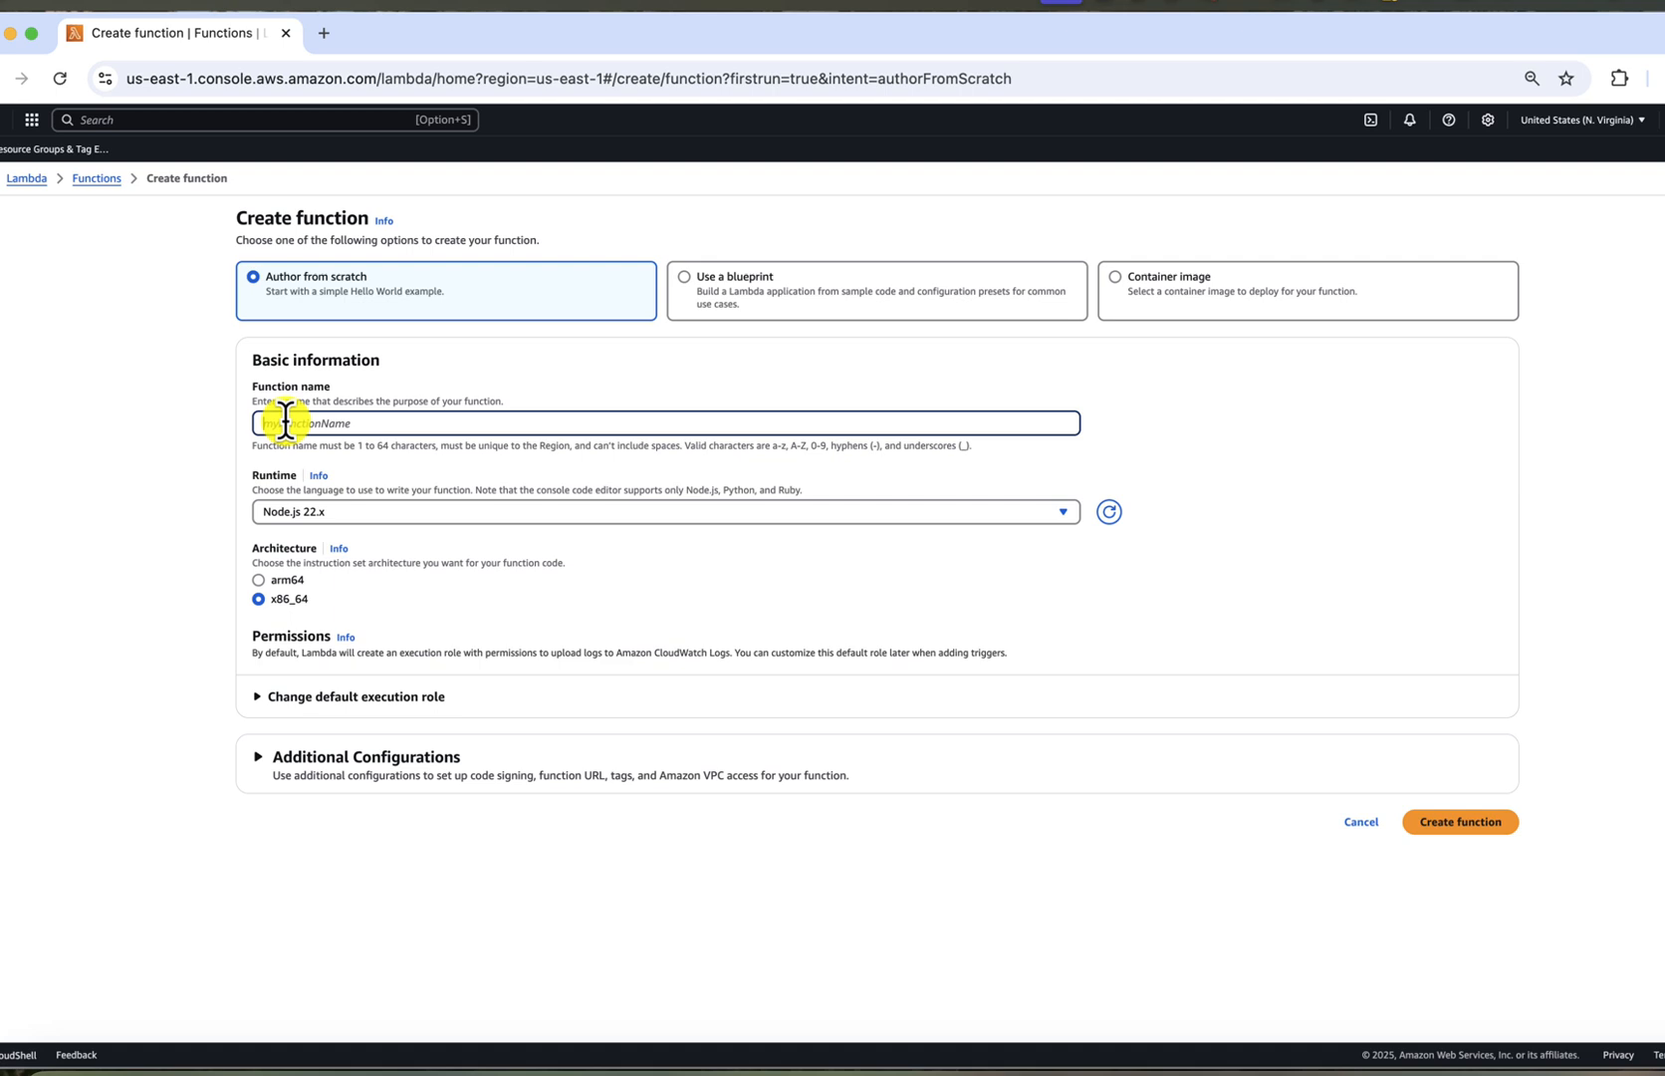
{"action": "type", "text": "-lambda-sqs"}
{"action": "type", "text": "-processor"}
{"action": "left_click", "coordinate": [332, 508]}
{"action": "type", "text": "Pyth"}
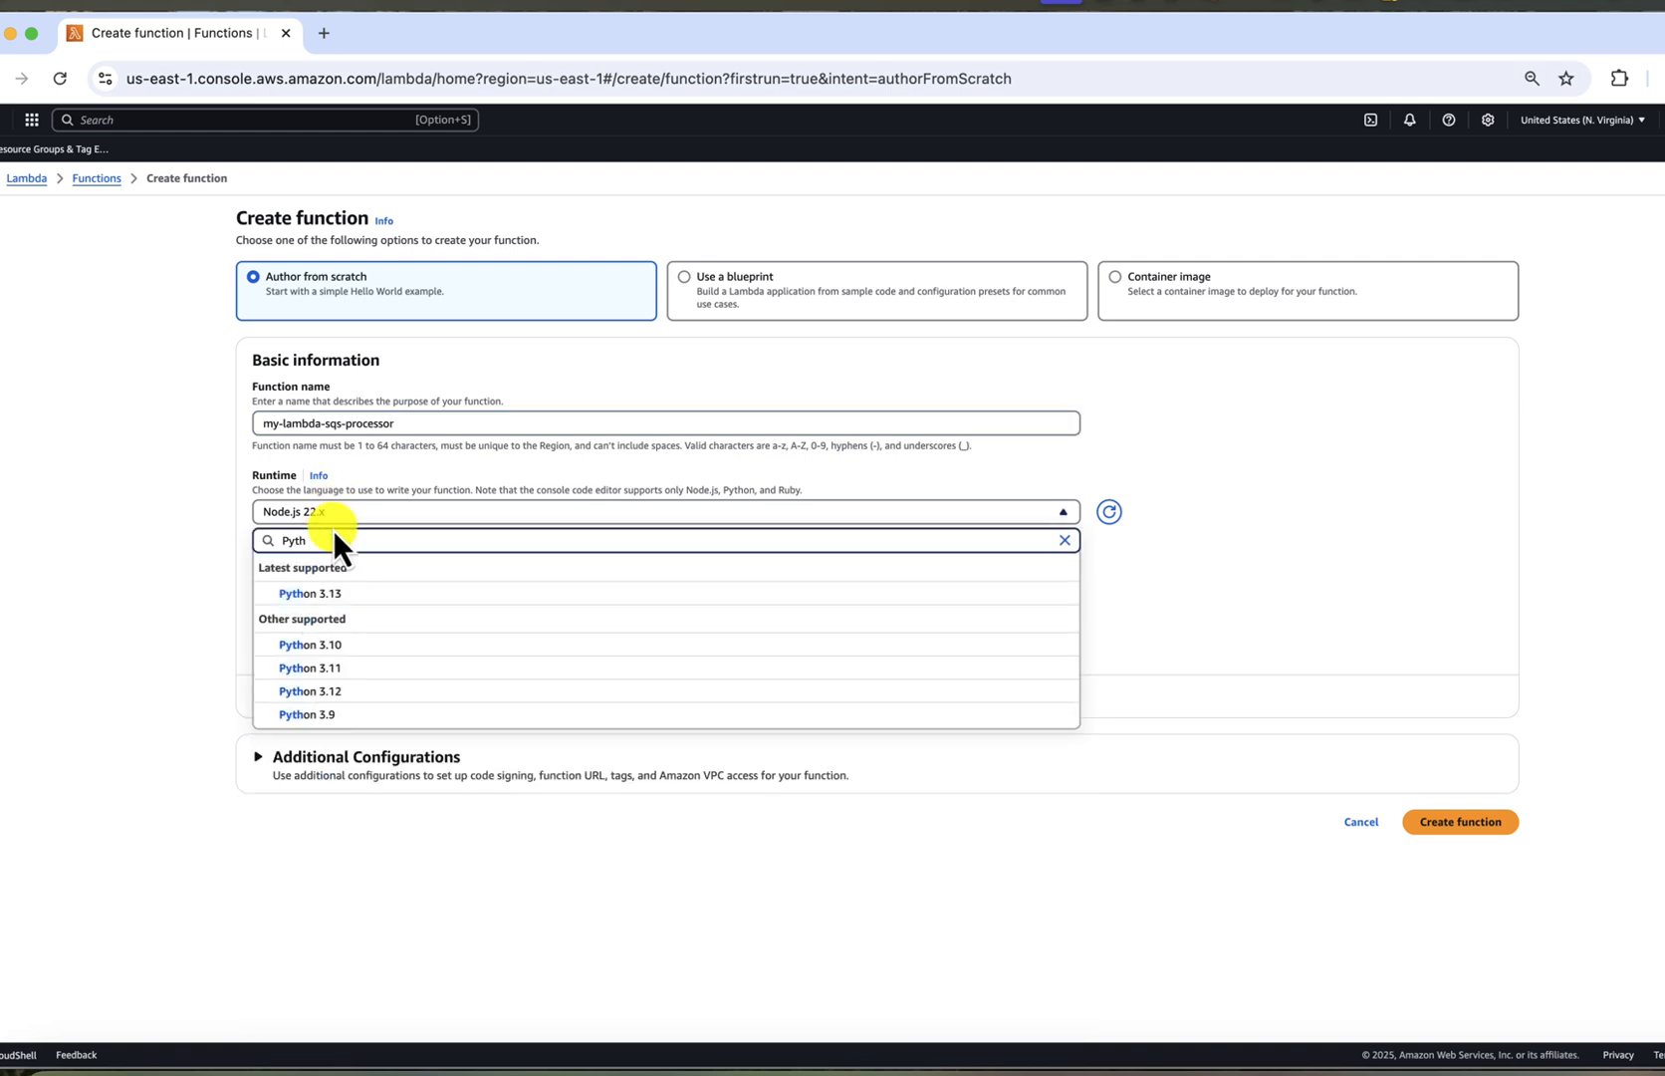
{"action": "left_click", "coordinate": [337, 593]}
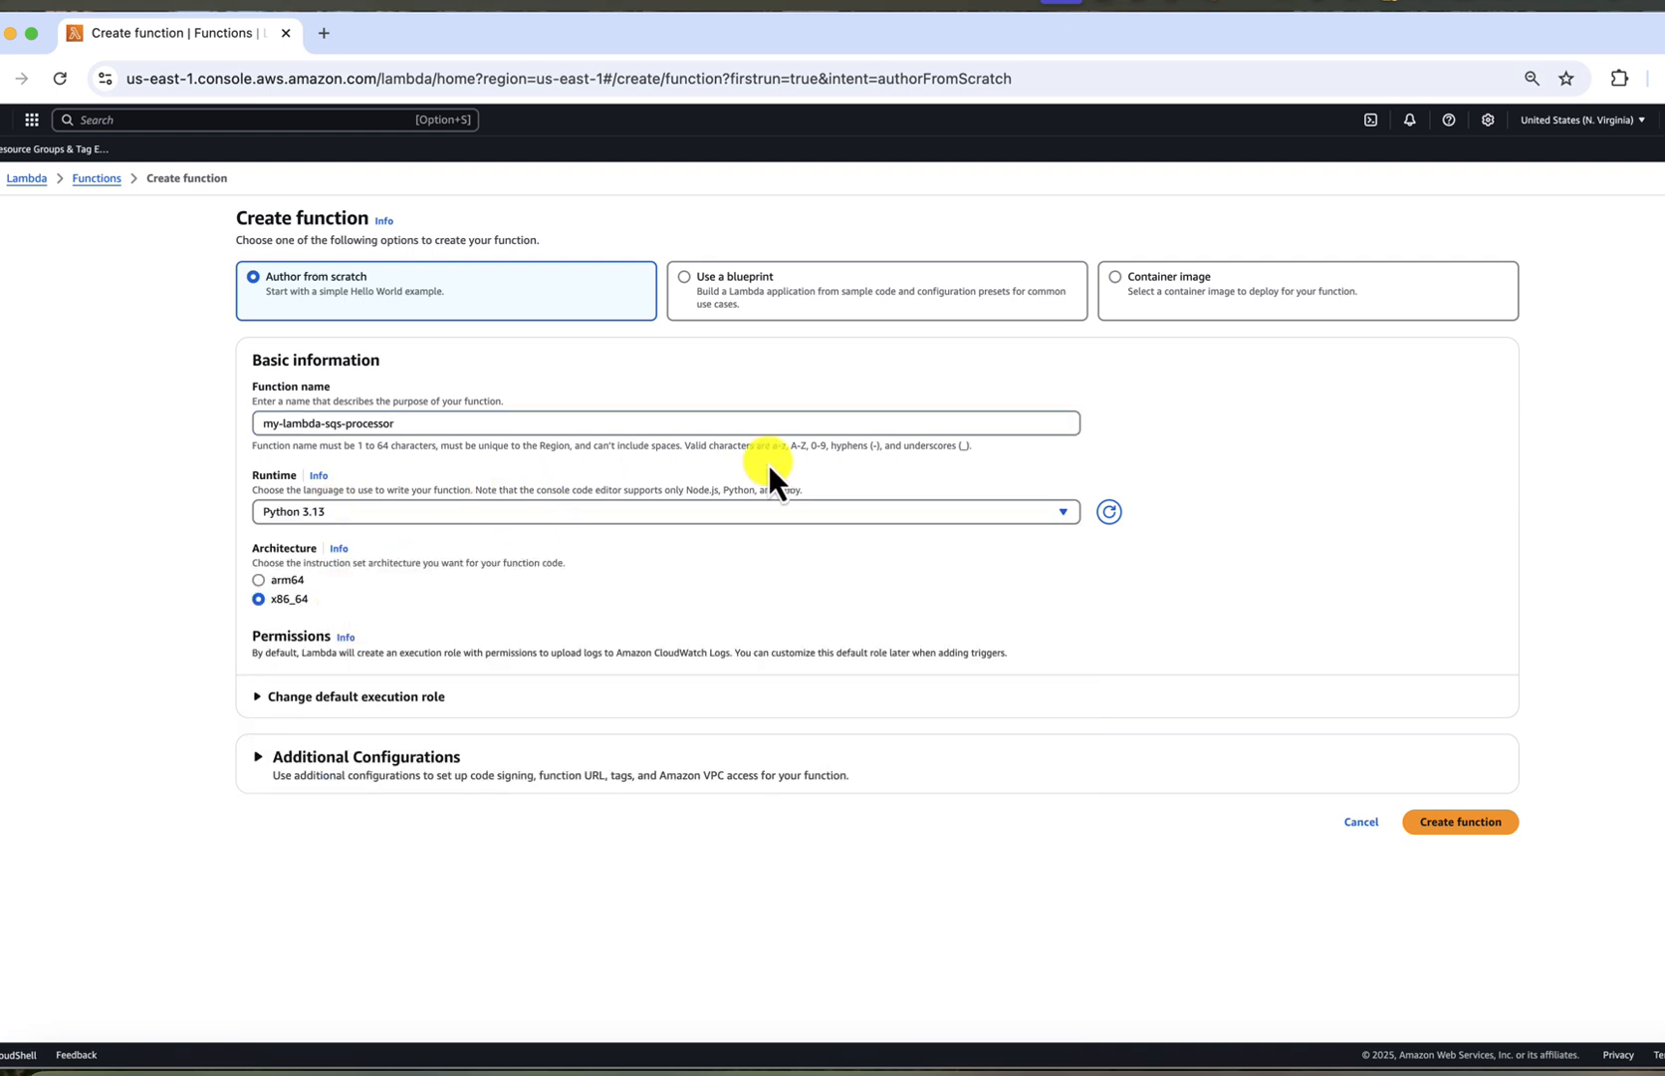
{"action": "left_click_drag", "start_coordinate": [804, 491], "coordinate": [627, 491]}
{"action": "left_click", "coordinate": [705, 488]}
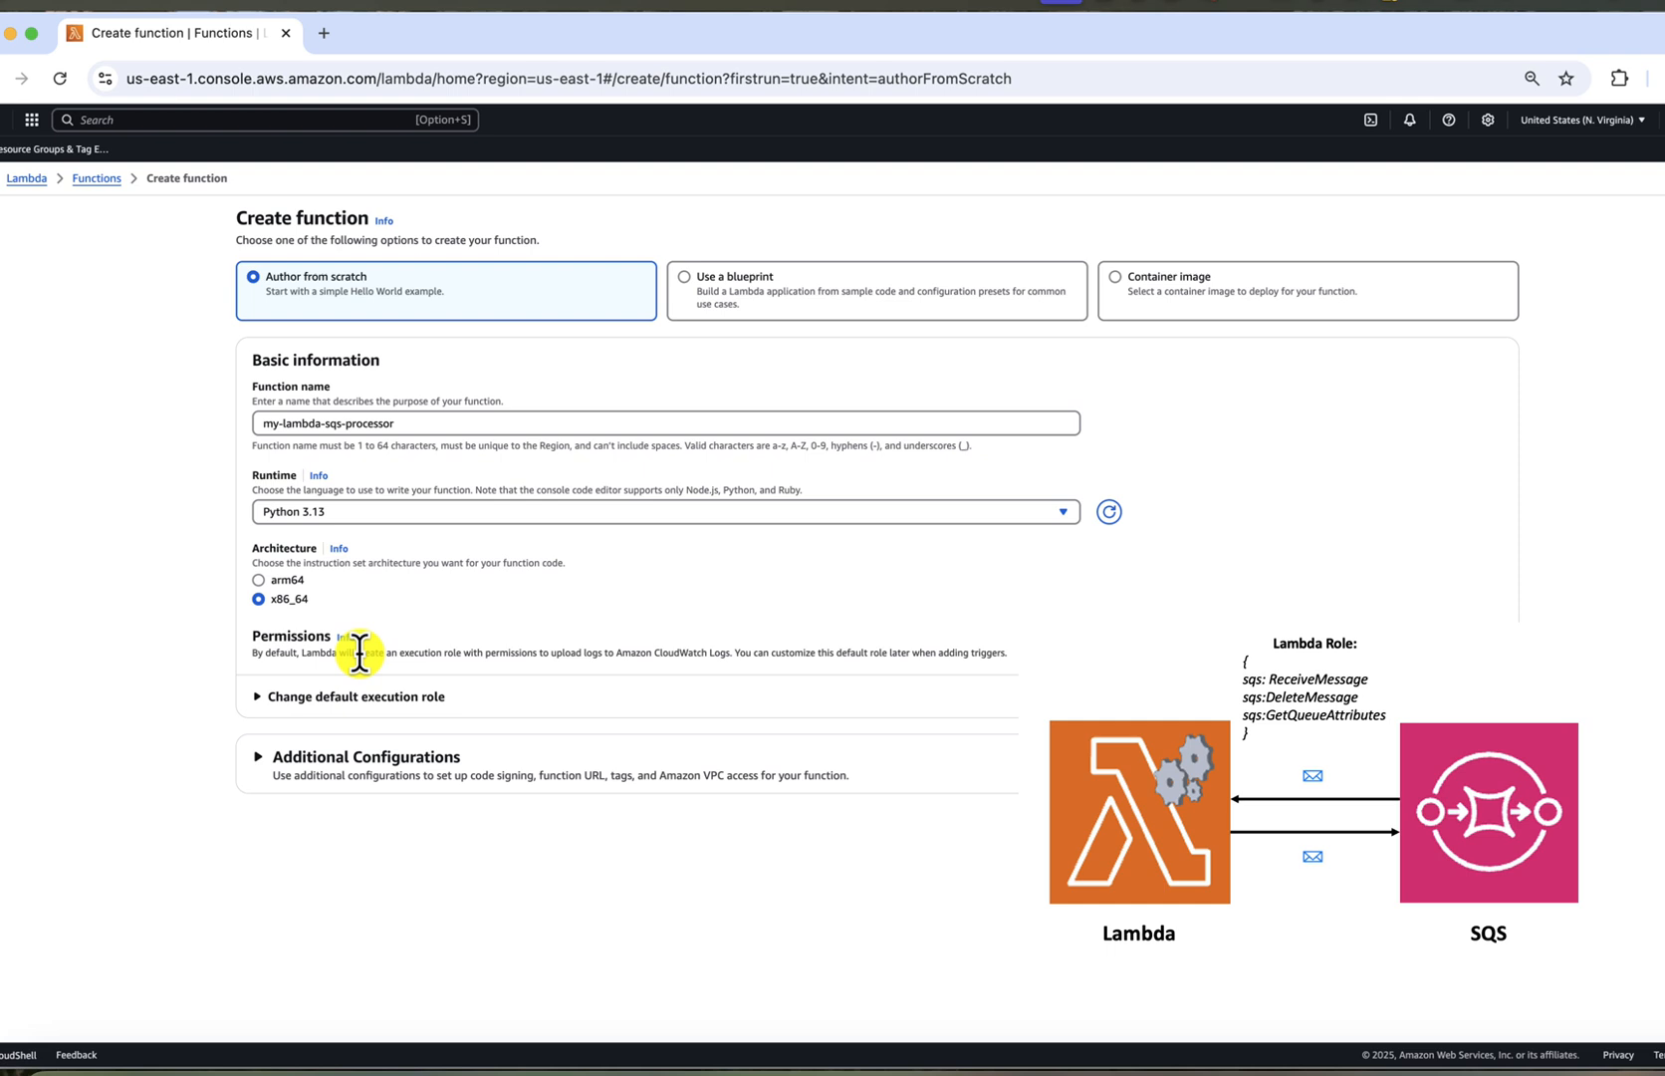
Step: Create a new role my-lambda-processor-role from the Amazon SQS poller permissions policy template
{"action": "left_click", "coordinate": [345, 703]}
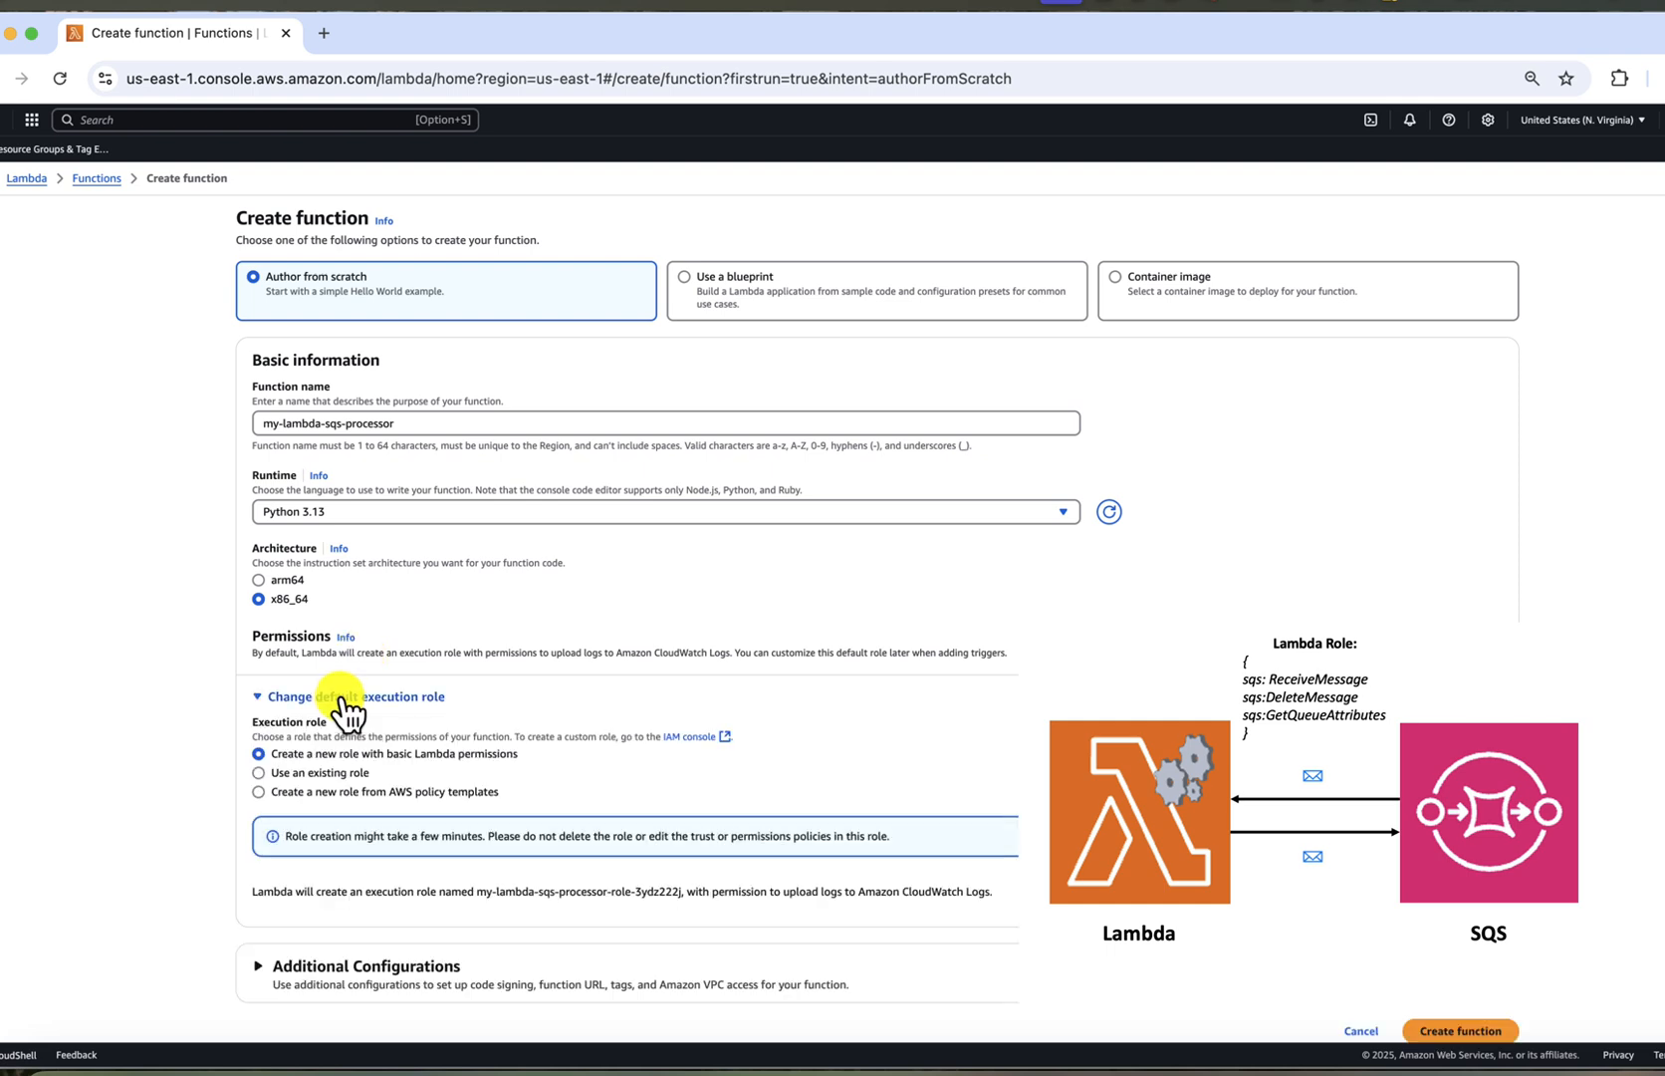
{"action": "scroll", "coordinate": [318, 711], "scroll_direction": "down", "scroll_amount": 1}
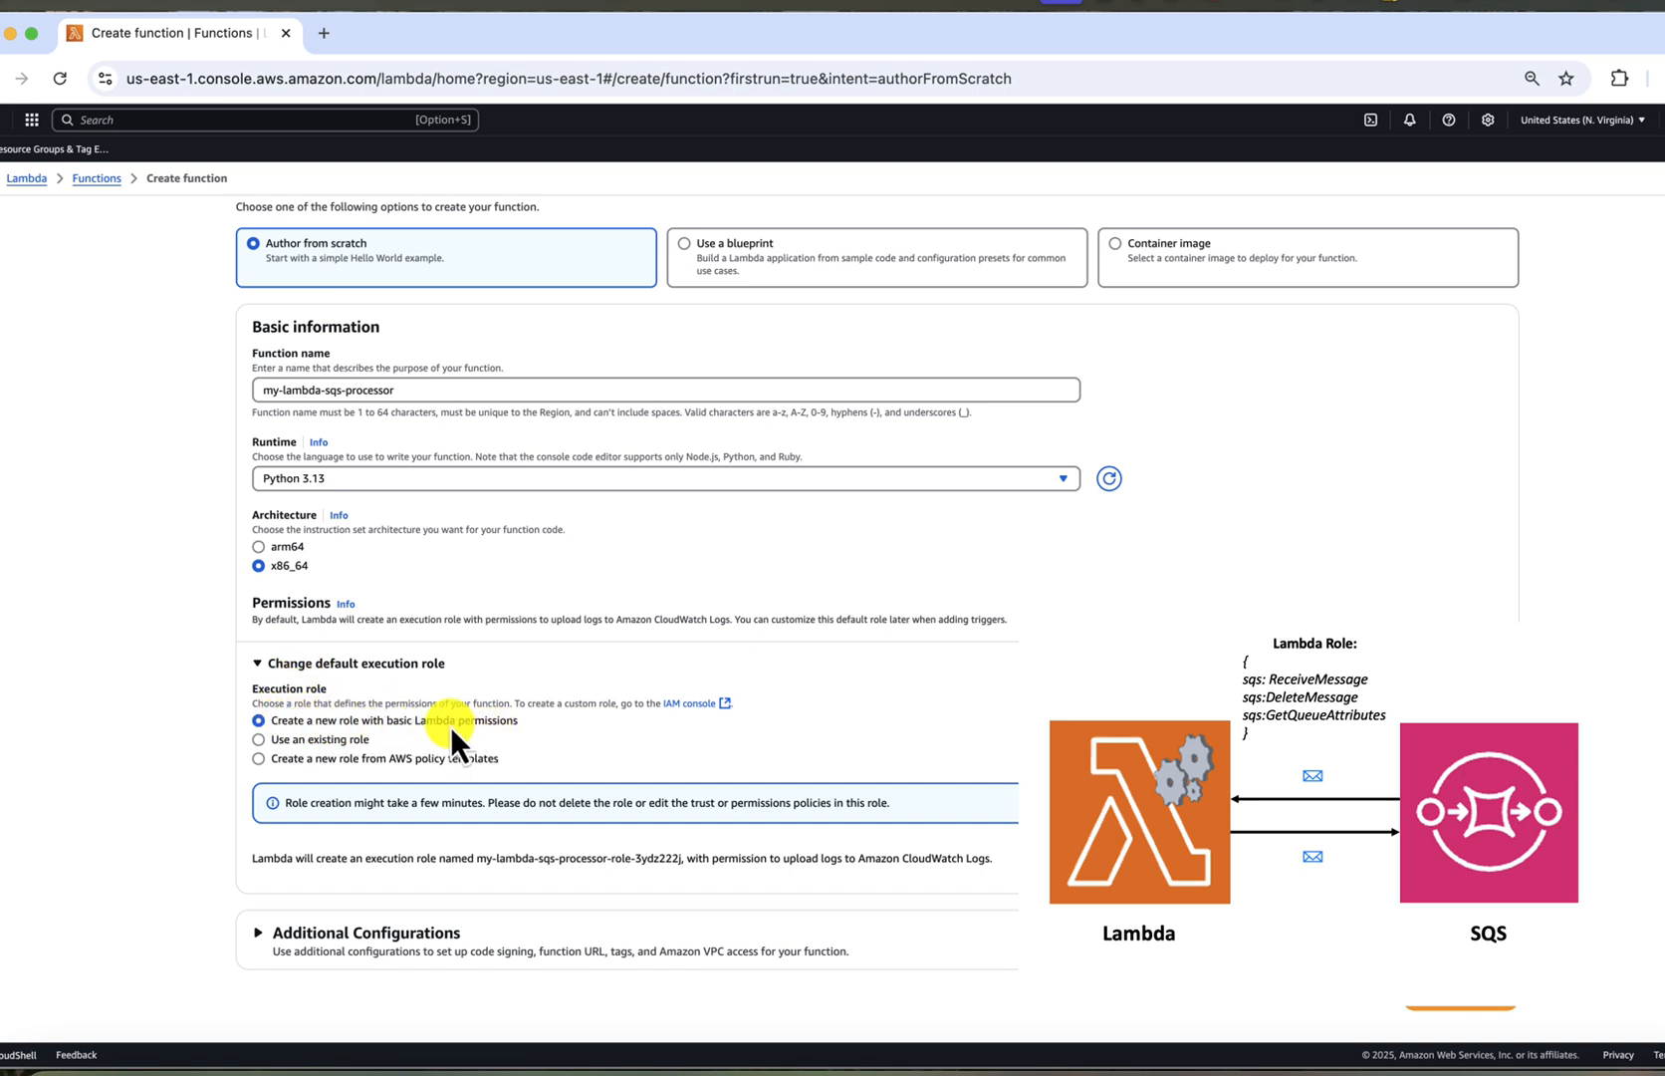
{"action": "left_click", "coordinate": [260, 758]}
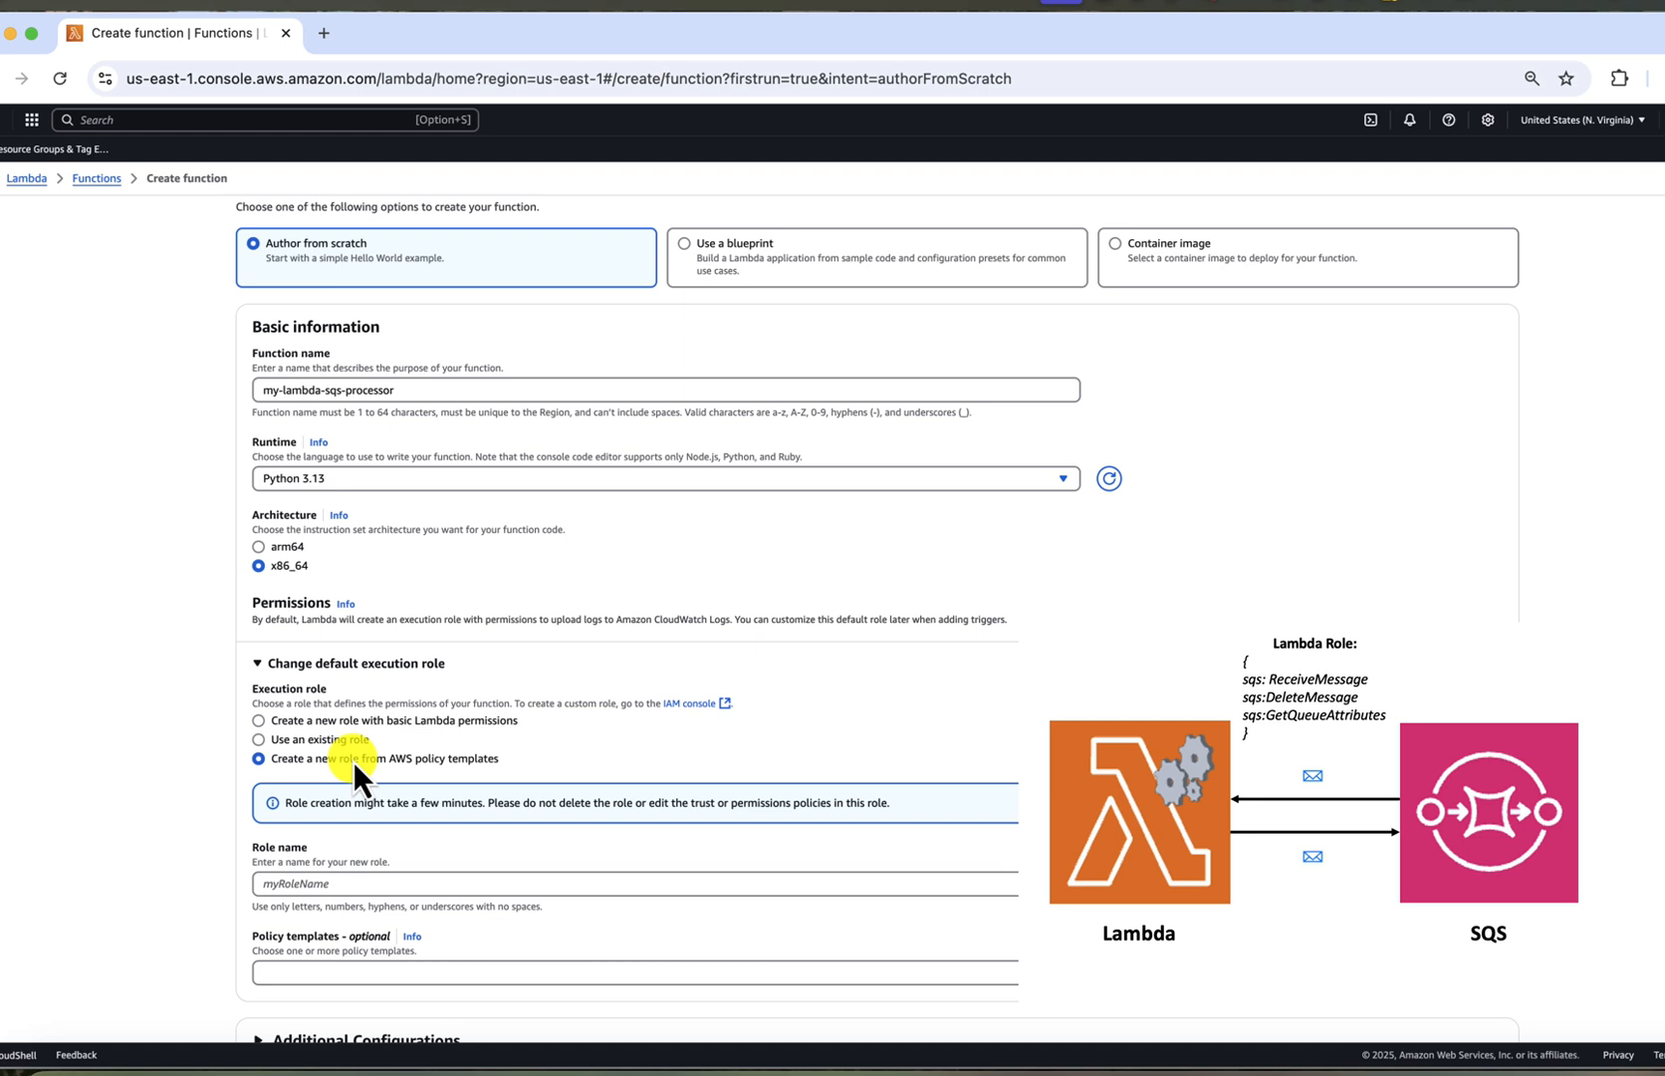
{"action": "left_click", "coordinate": [303, 885]}
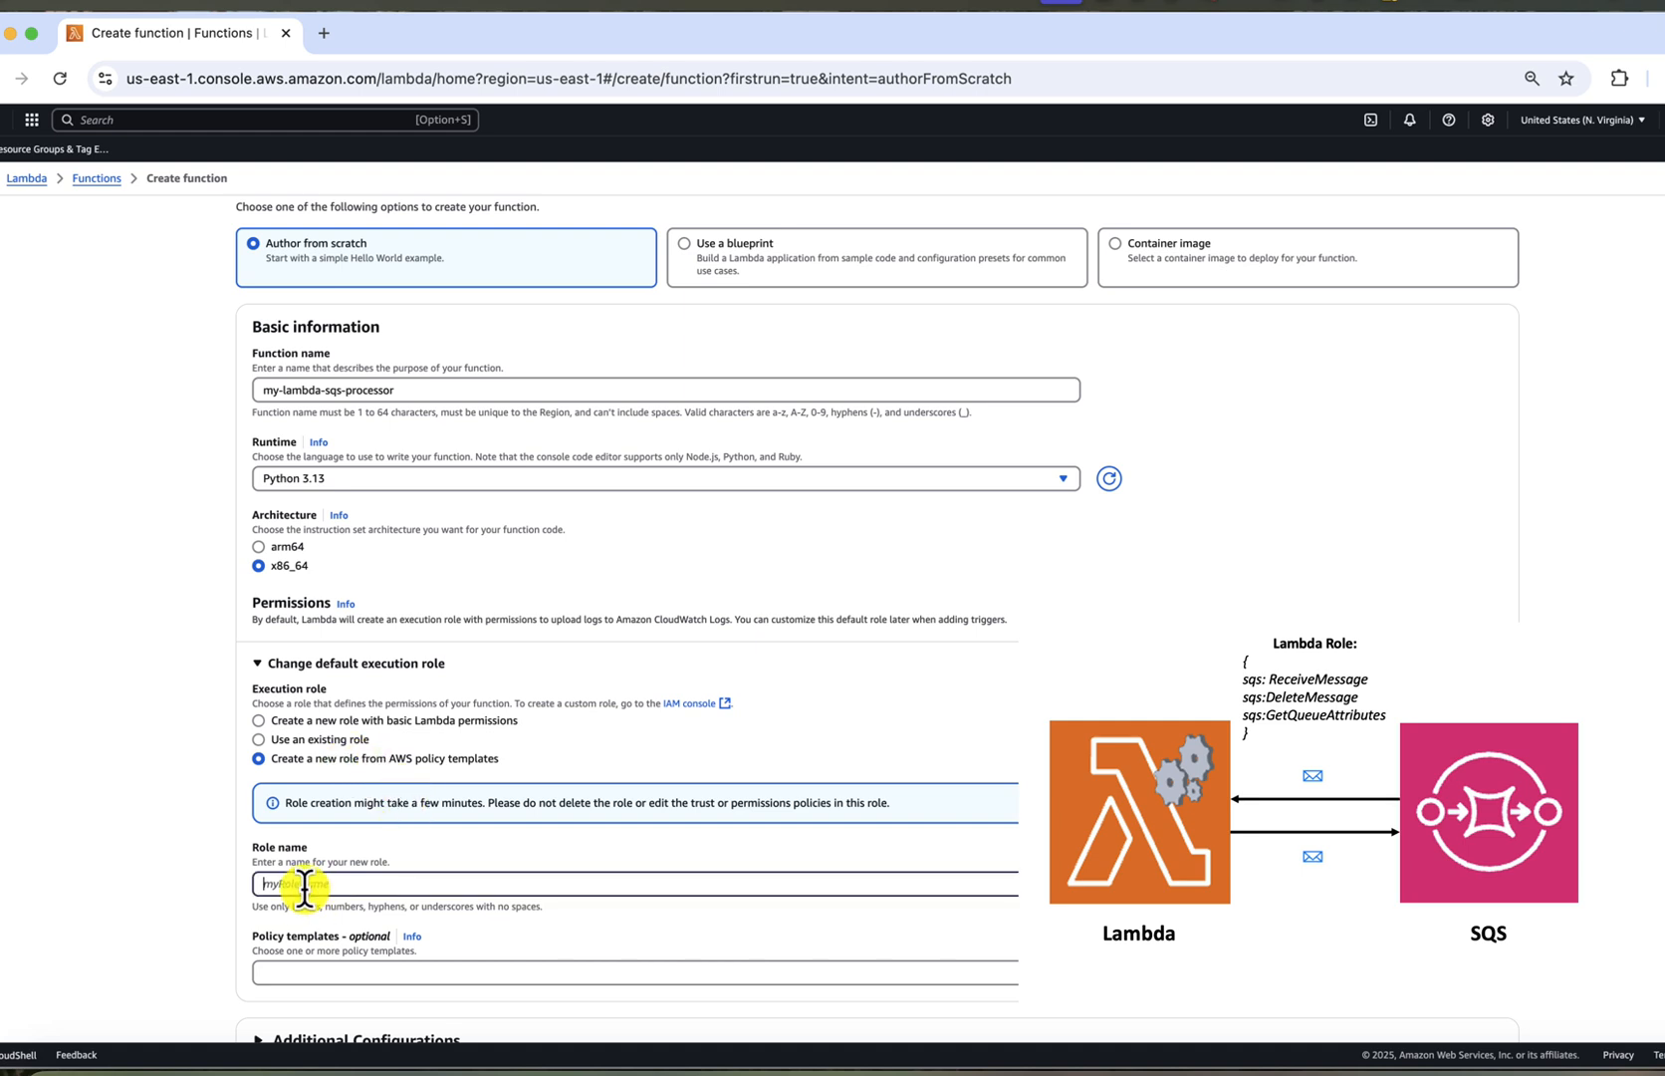
{"action": "type", "text": "my-lambda-pro"}
{"action": "type", "text": "cess"}
{"action": "type", "text": "or-role"}
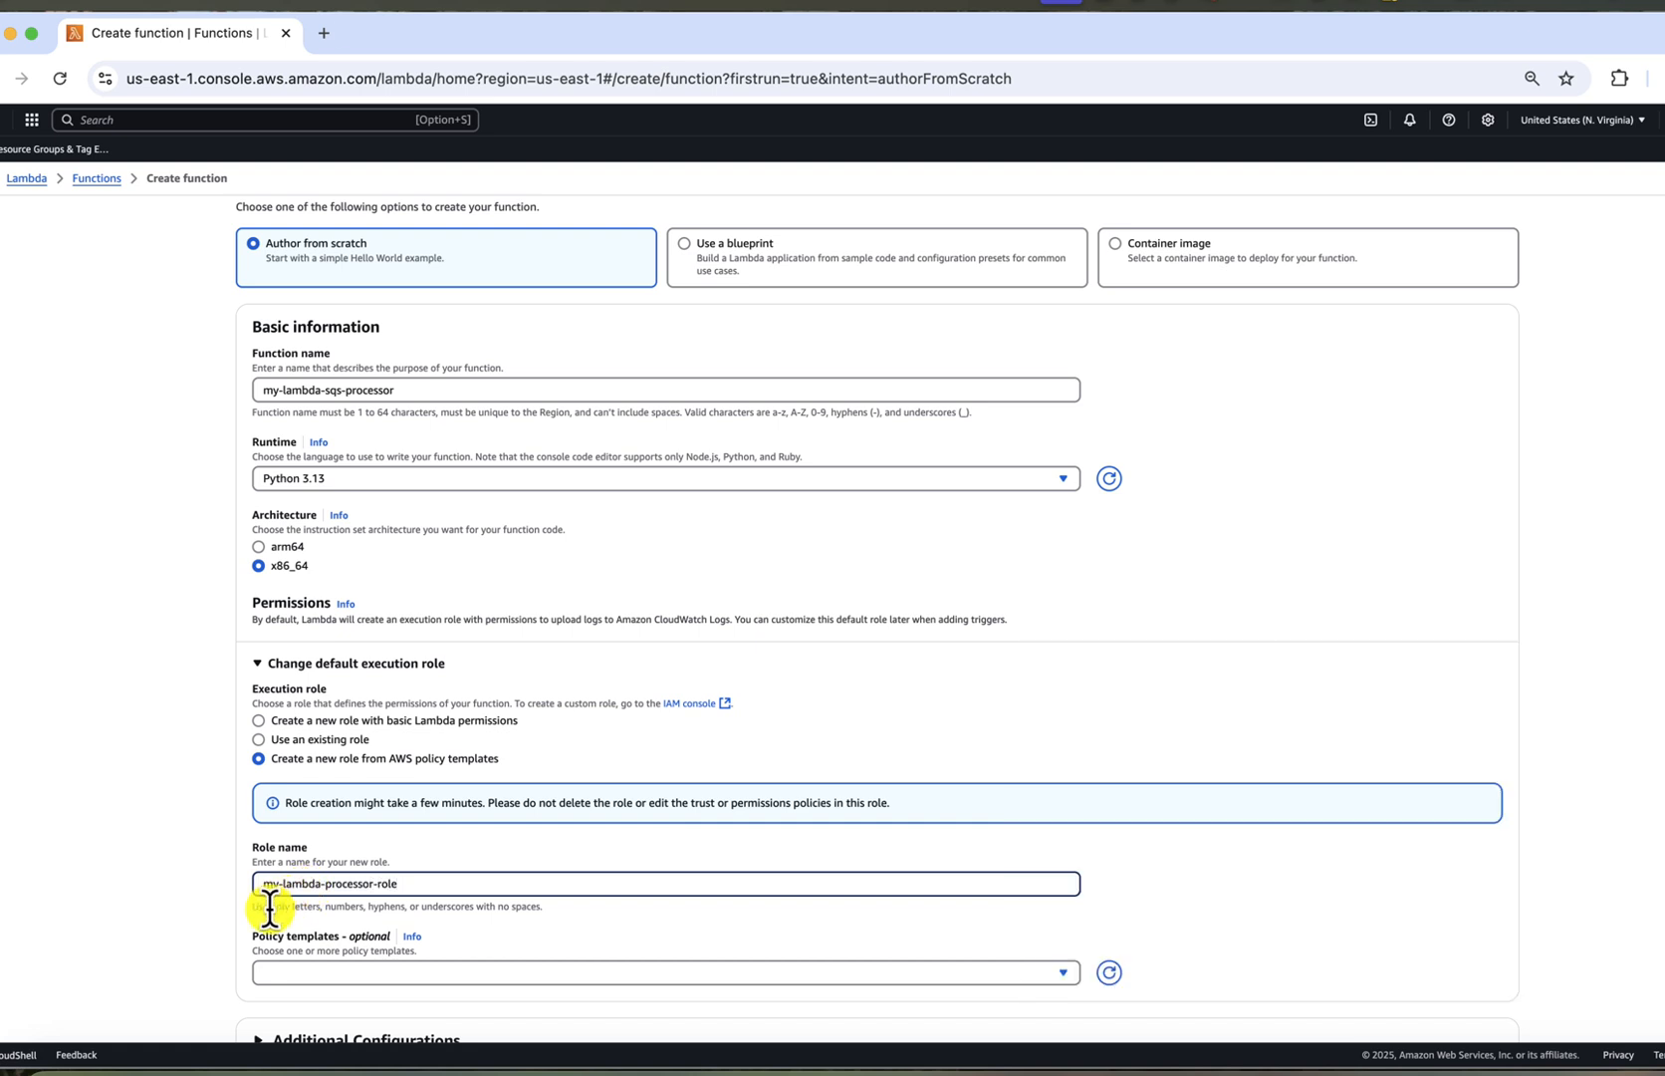
{"action": "scroll", "coordinate": [403, 927], "scroll_direction": "down", "scroll_amount": 2}
{"action": "left_click", "coordinate": [385, 866]}
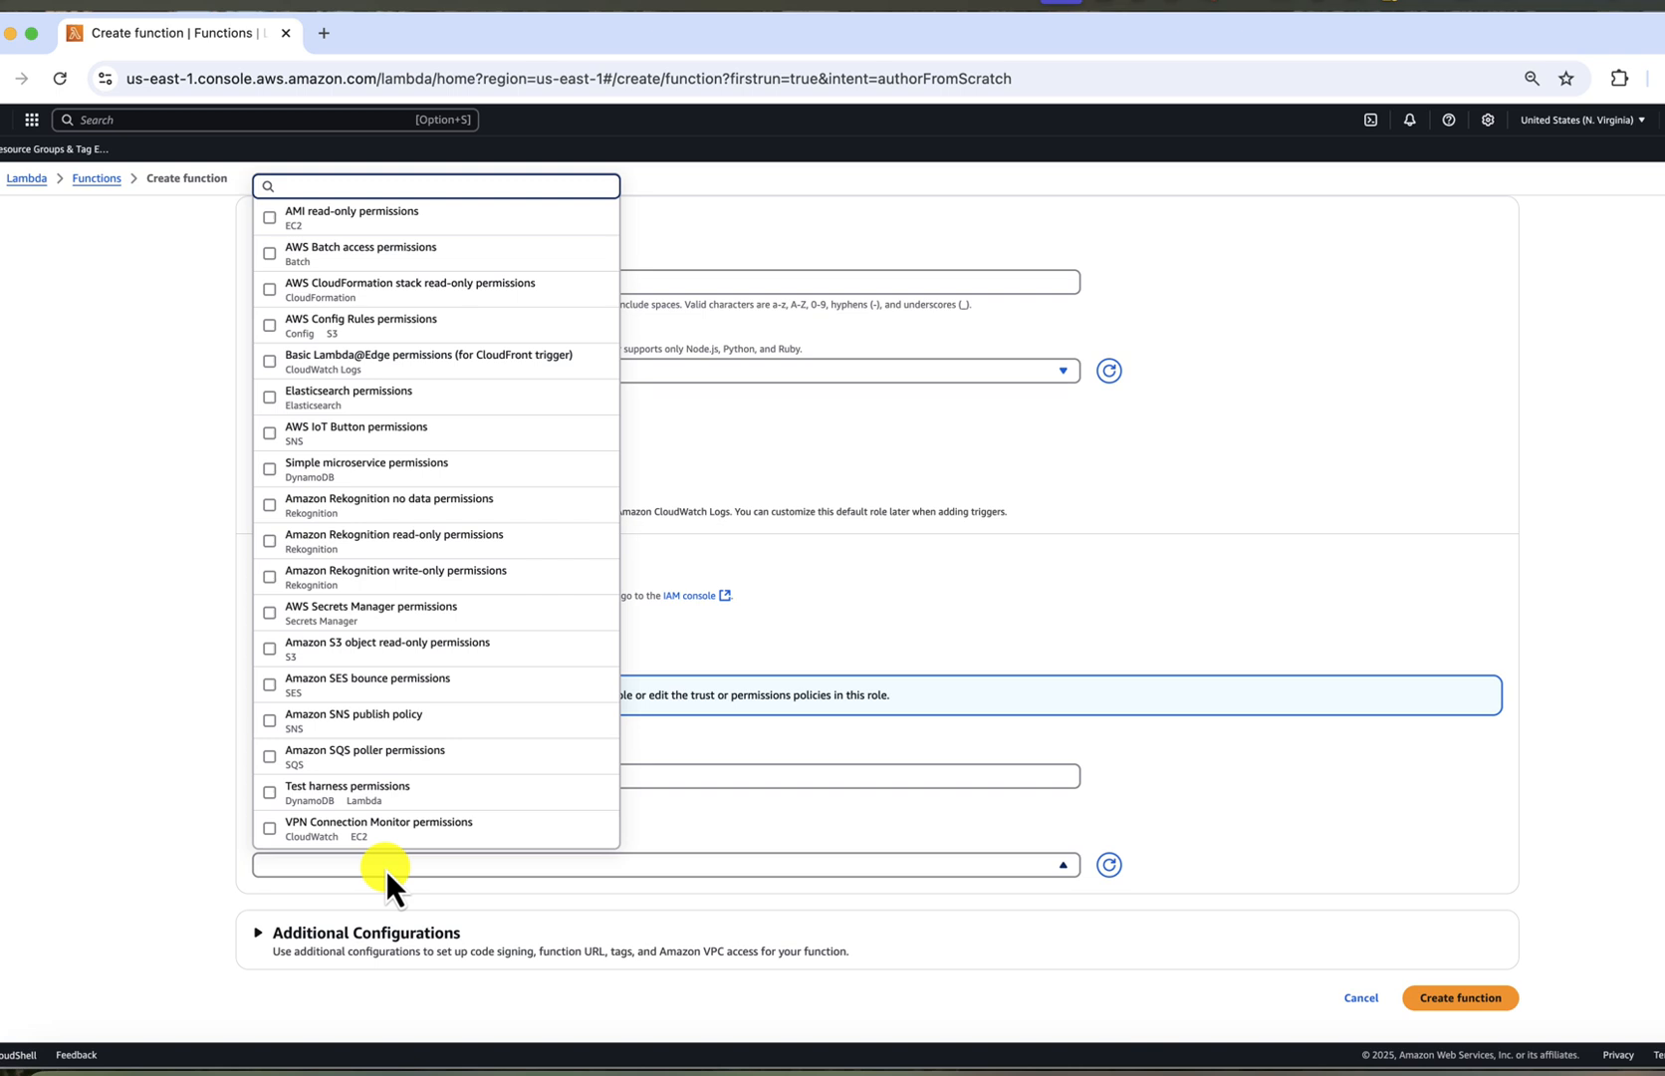
{"action": "type", "text": "SQS"}
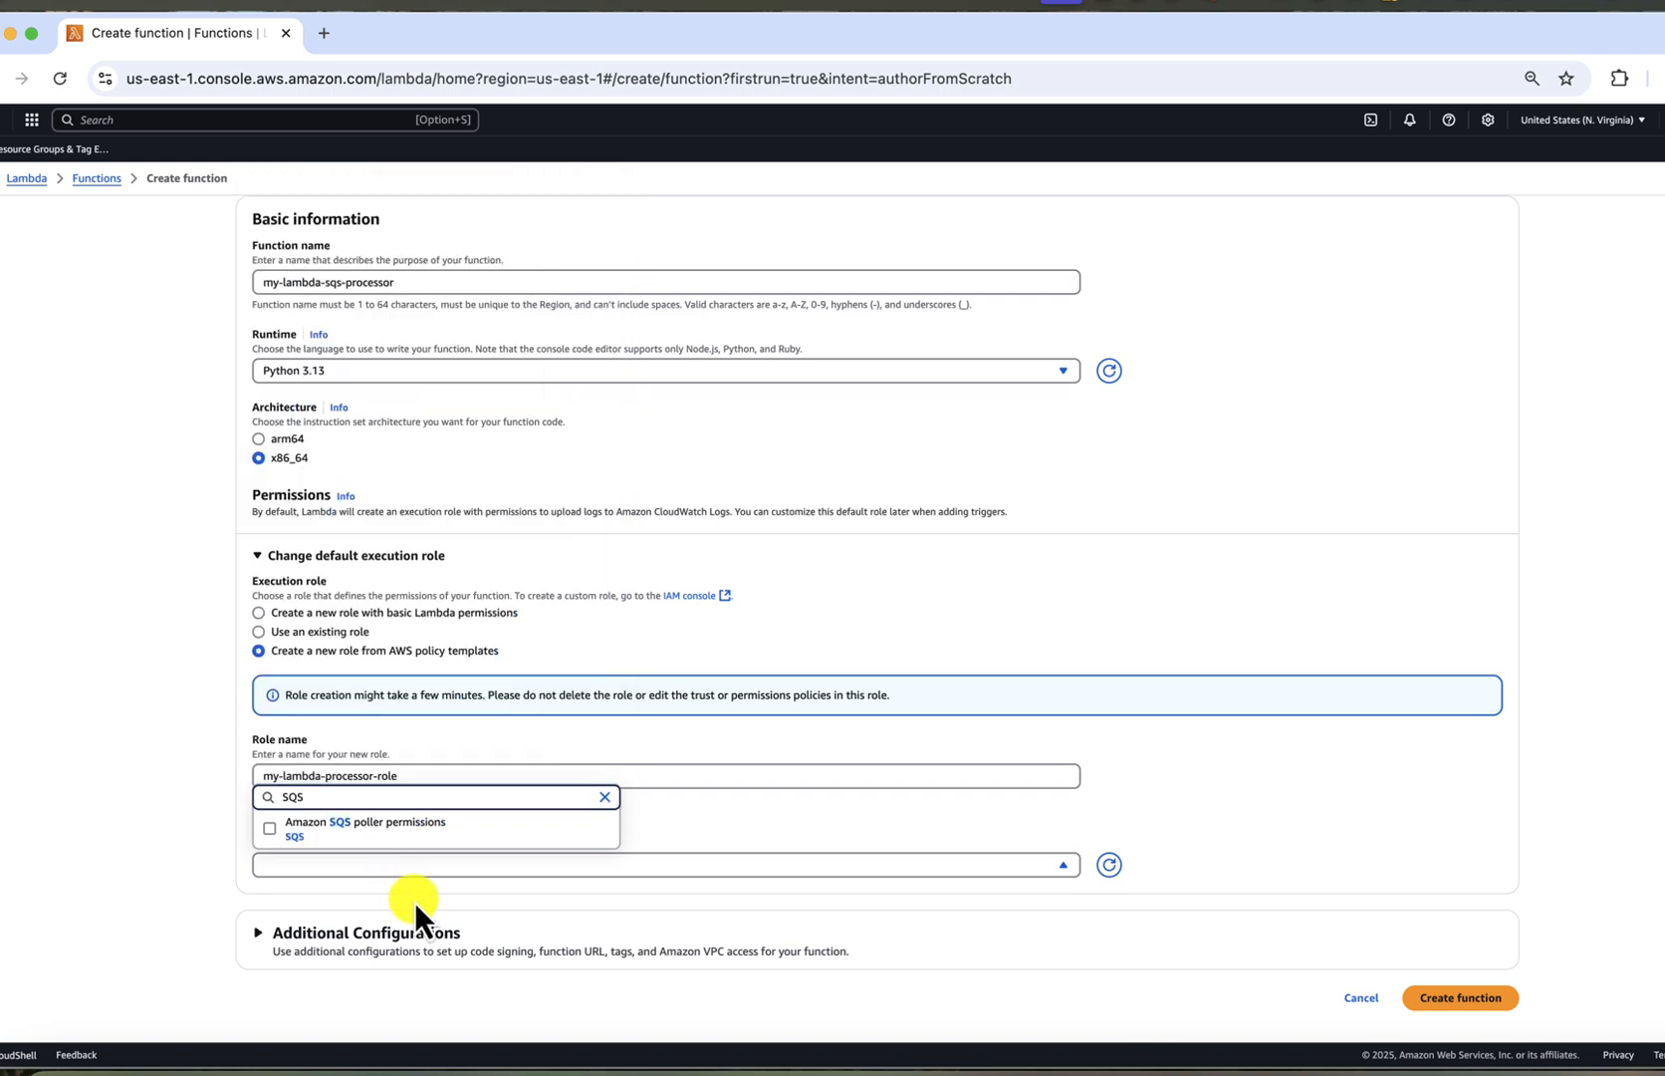
{"action": "left_click", "coordinate": [356, 846]}
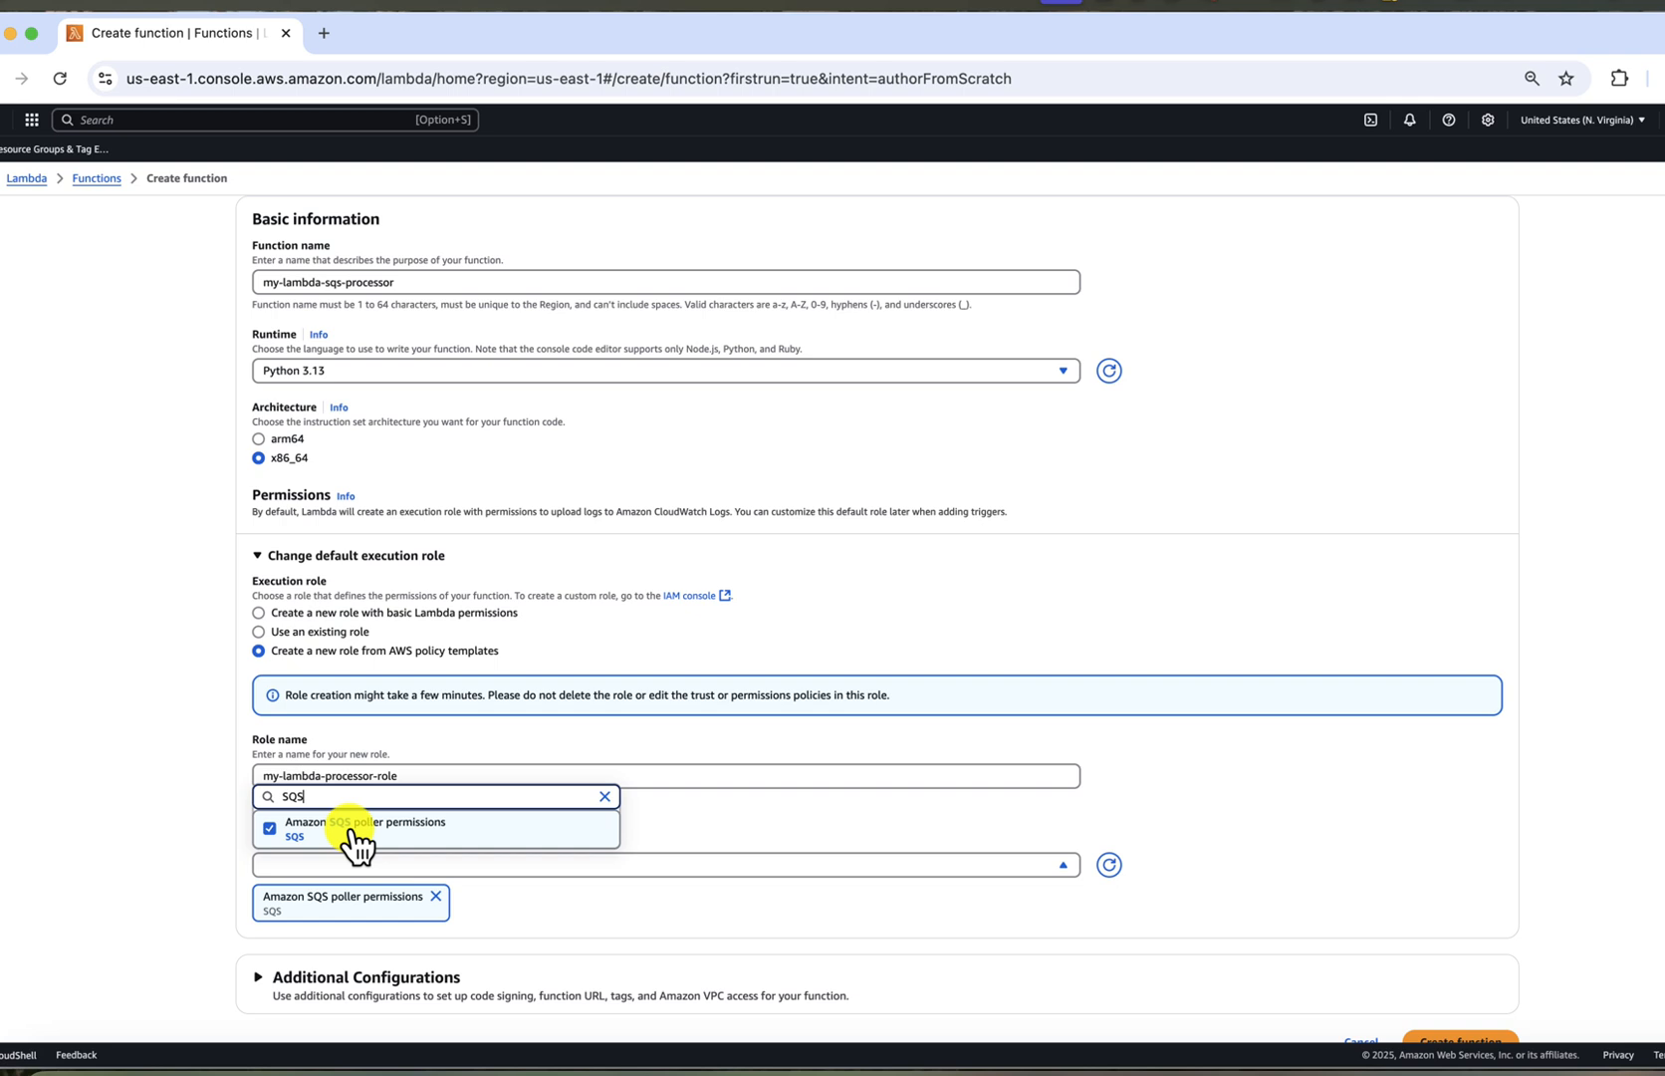
{"action": "left_click", "coordinate": [546, 899]}
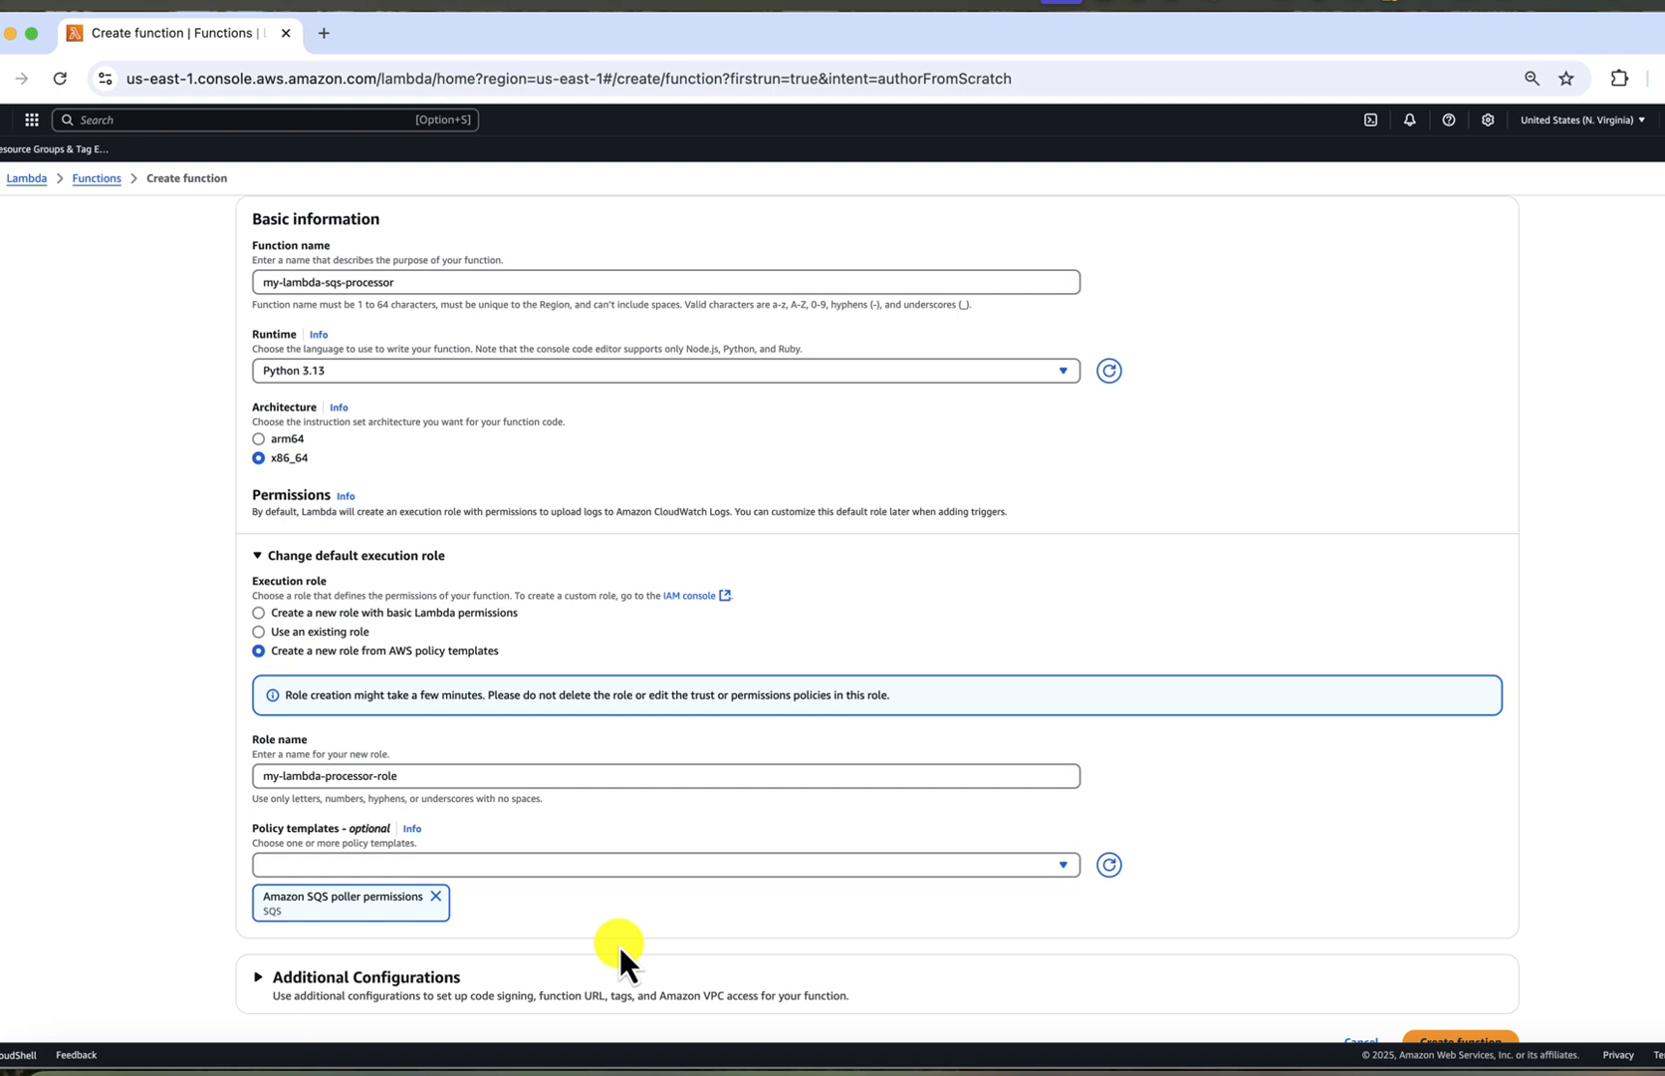
{"action": "scroll", "coordinate": [621, 949], "scroll_direction": "down", "scroll_amount": 2}
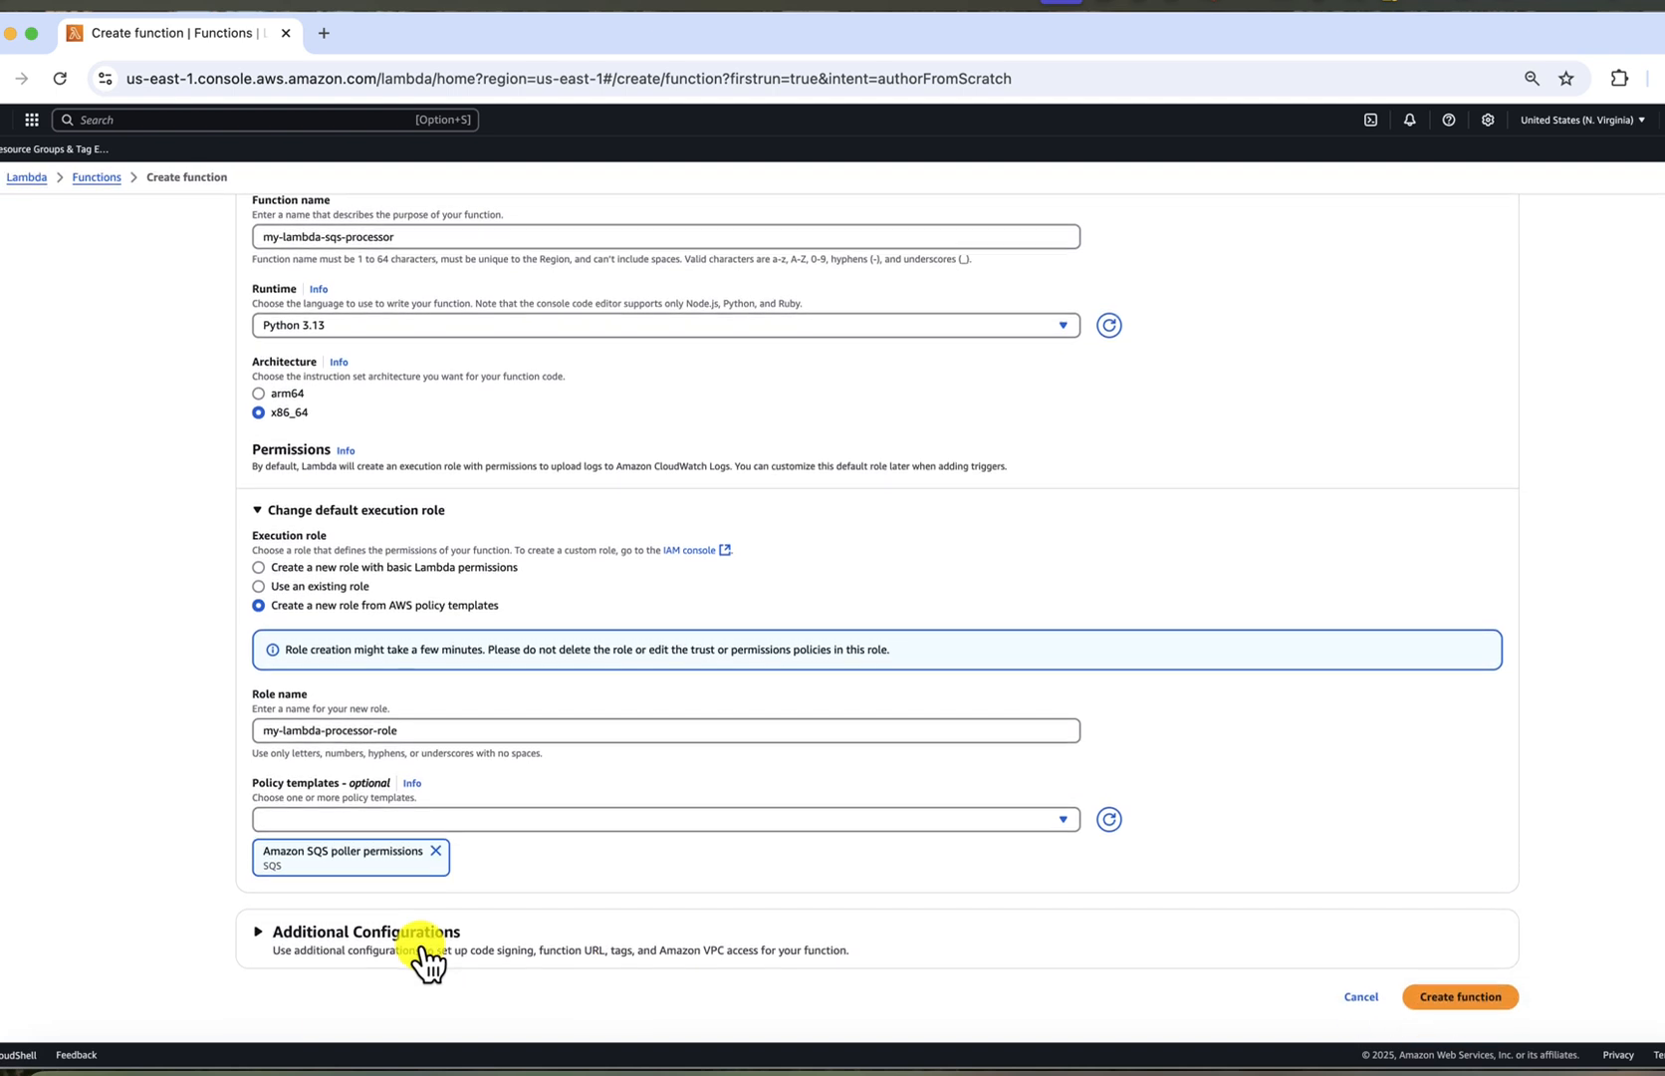
Step: Create my-lambda-sqs-processor and review the default handler in lambda_function.py
{"action": "left_click", "coordinate": [1450, 999]}
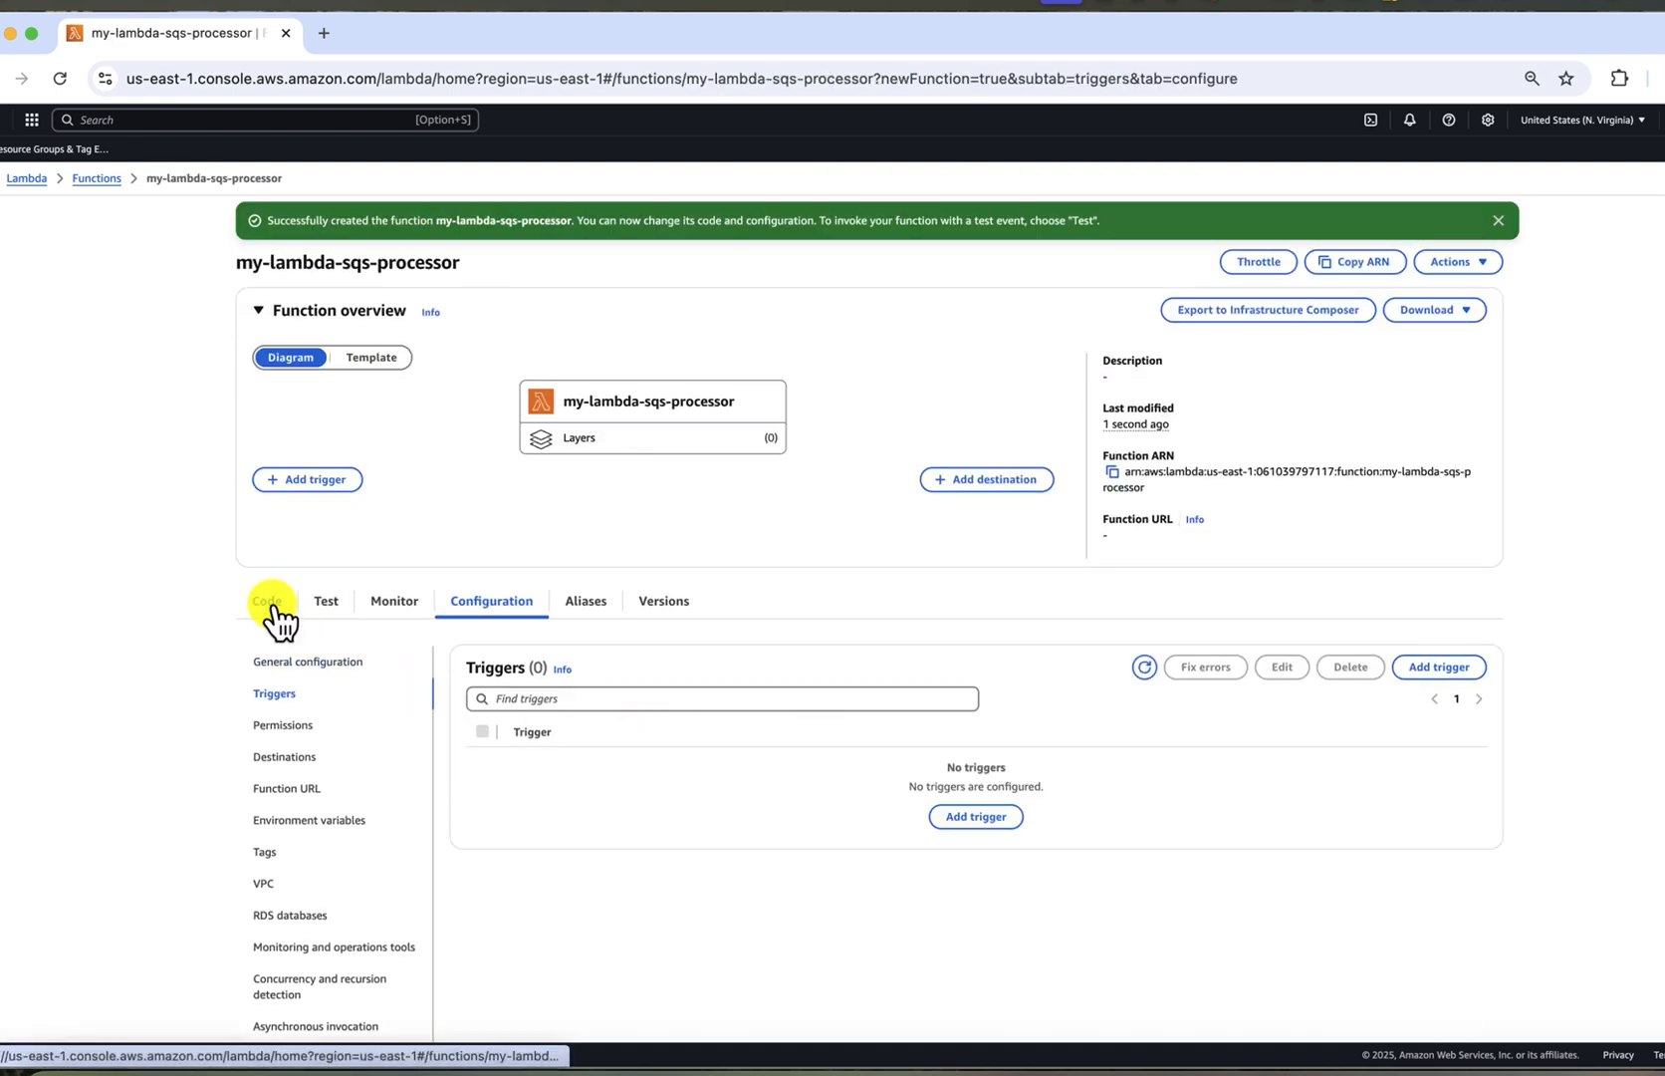
{"action": "left_click", "coordinate": [268, 603]}
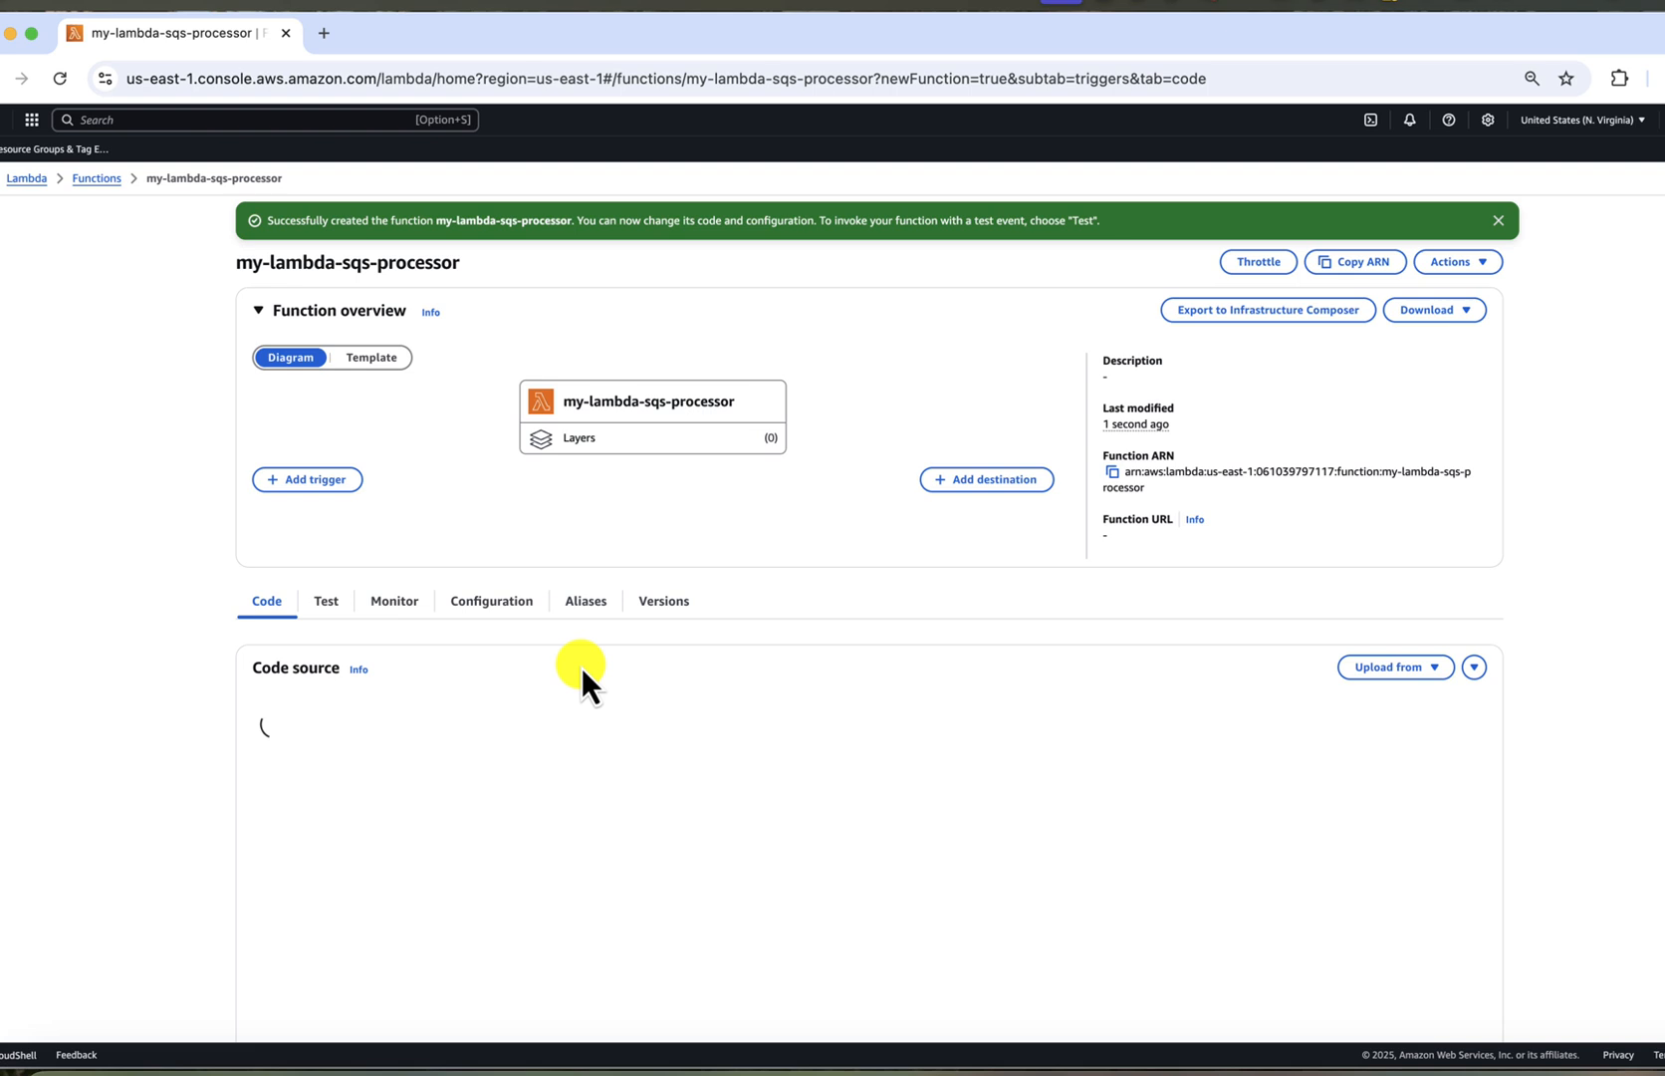
{"action": "left_click_drag", "start_coordinate": [568, 765], "coordinate": [641, 810]}
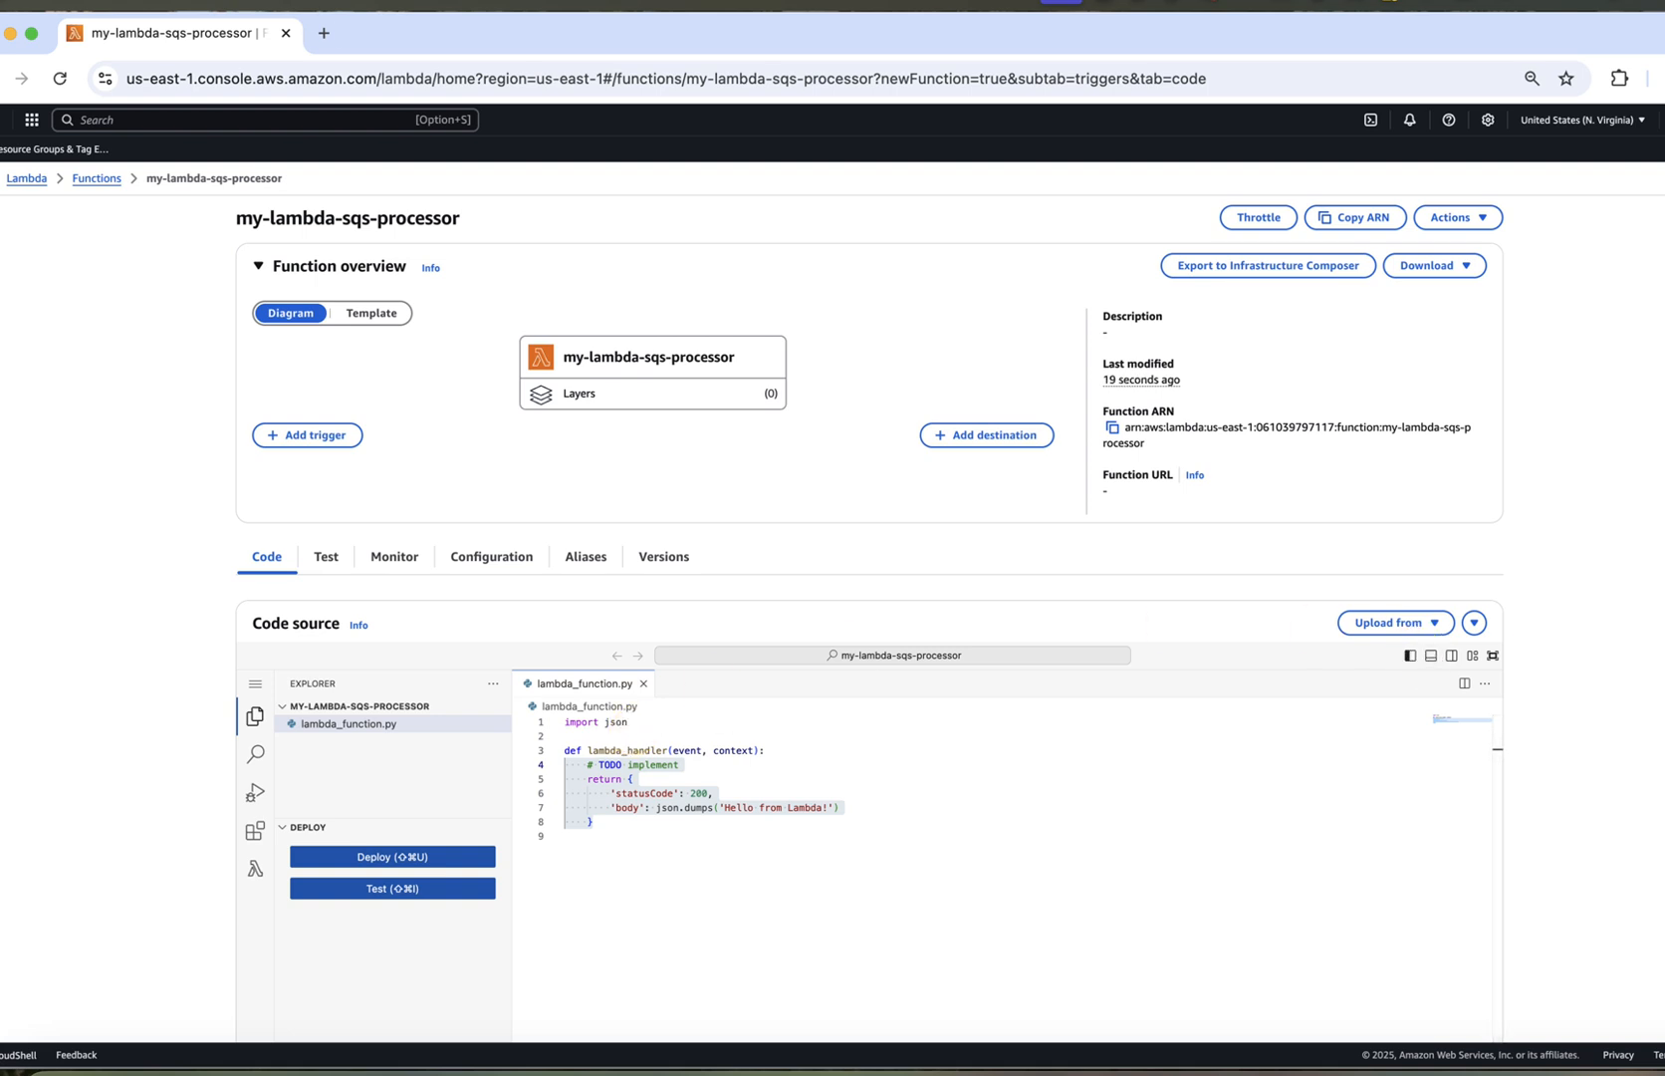
Step: In IAM Roles, filter for 'lambda' and open my-lambda-processor-role
{"action": "left_click", "coordinate": [335, 121]}
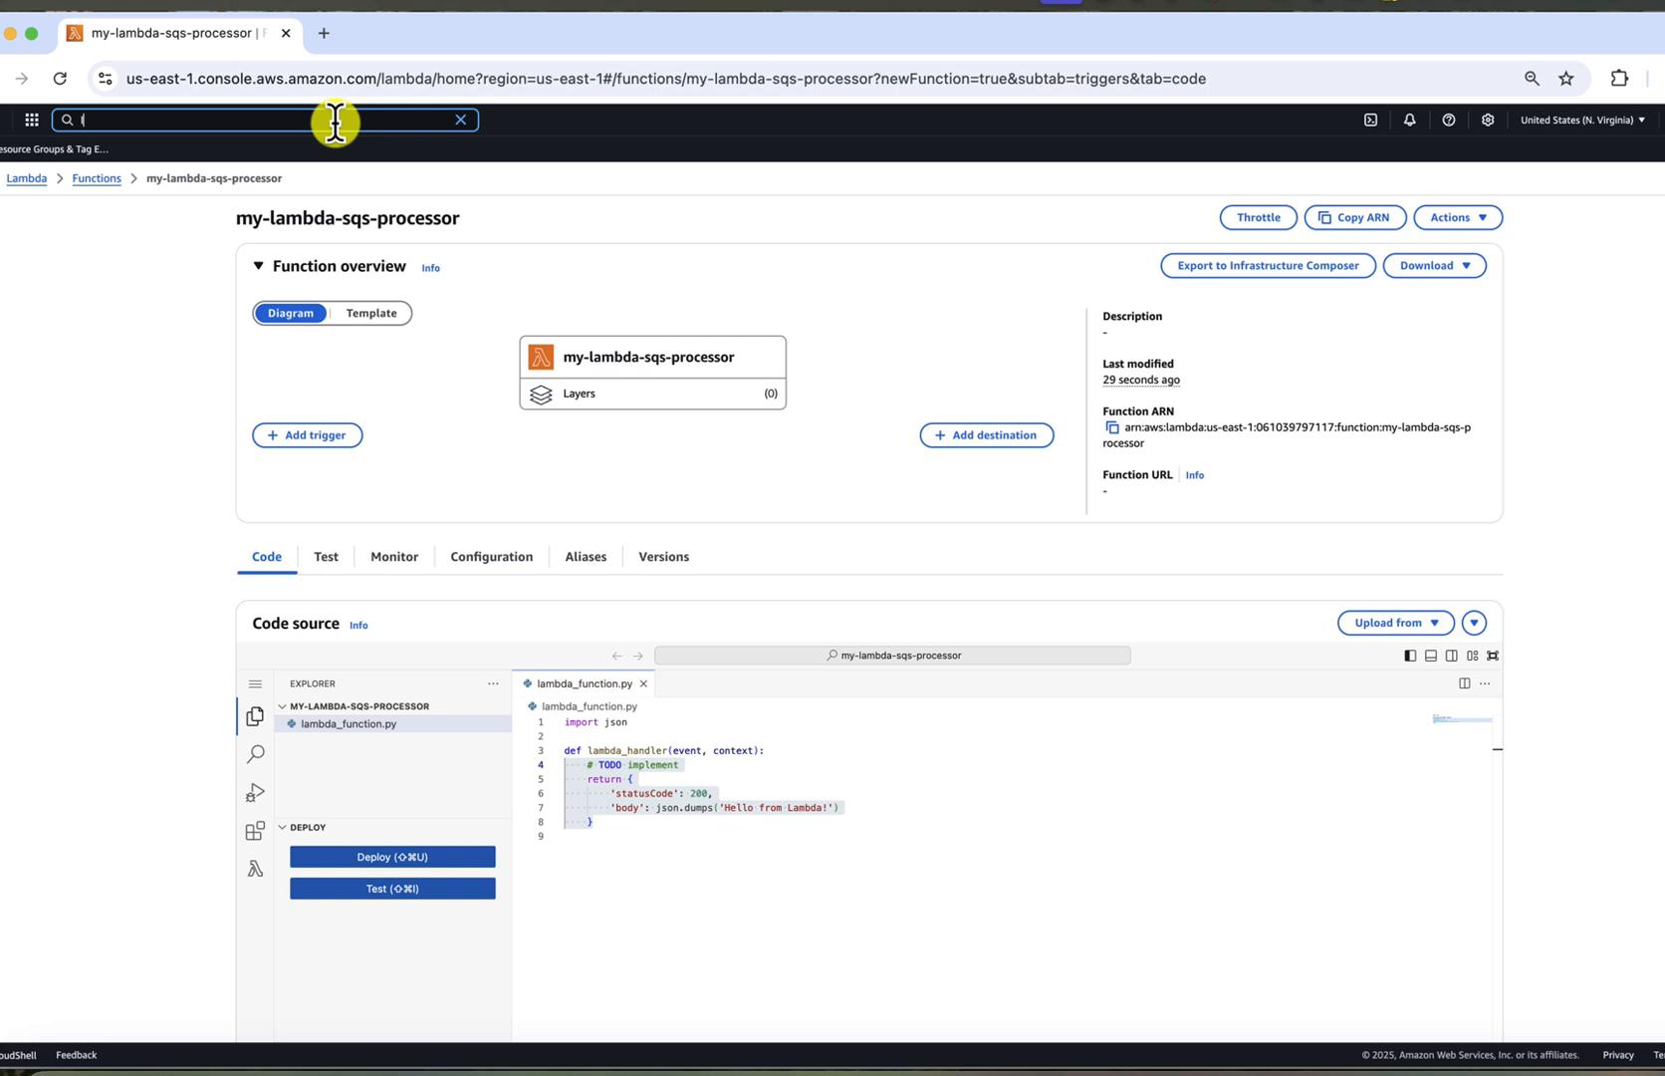
{"action": "type", "text": "iam"}
{"action": "left_click", "coordinate": [343, 208]}
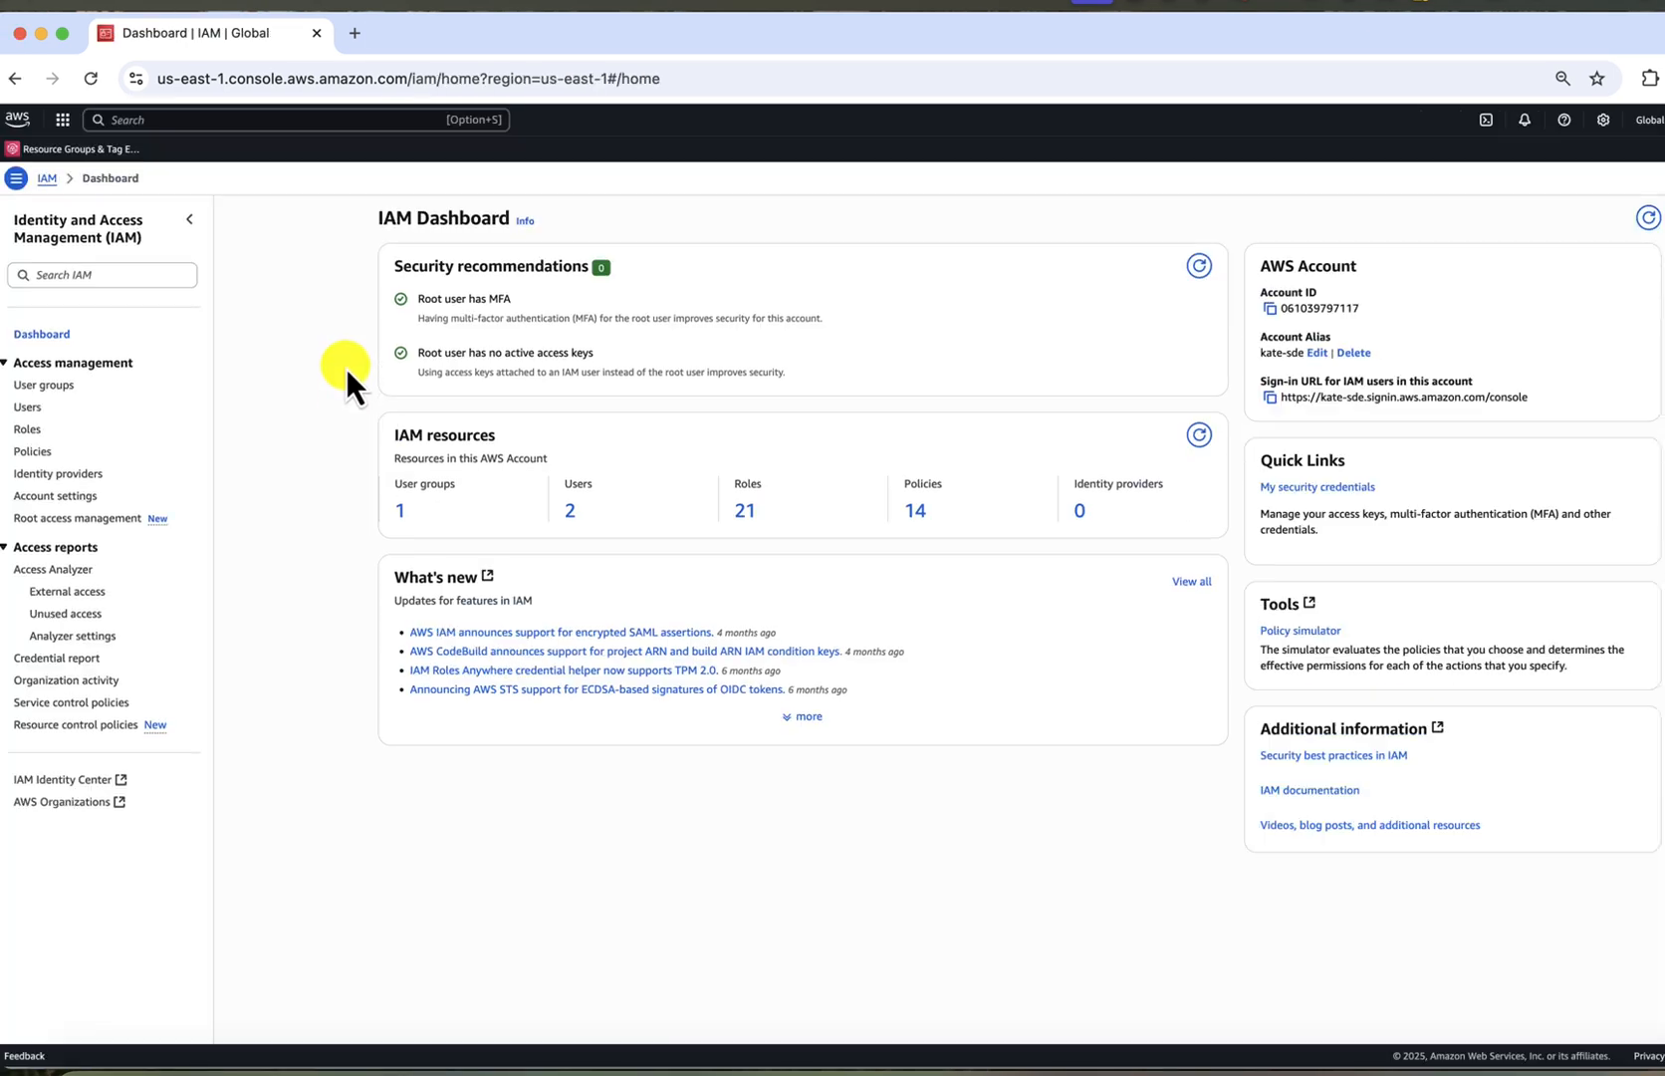
{"action": "left_click", "coordinate": [28, 428]}
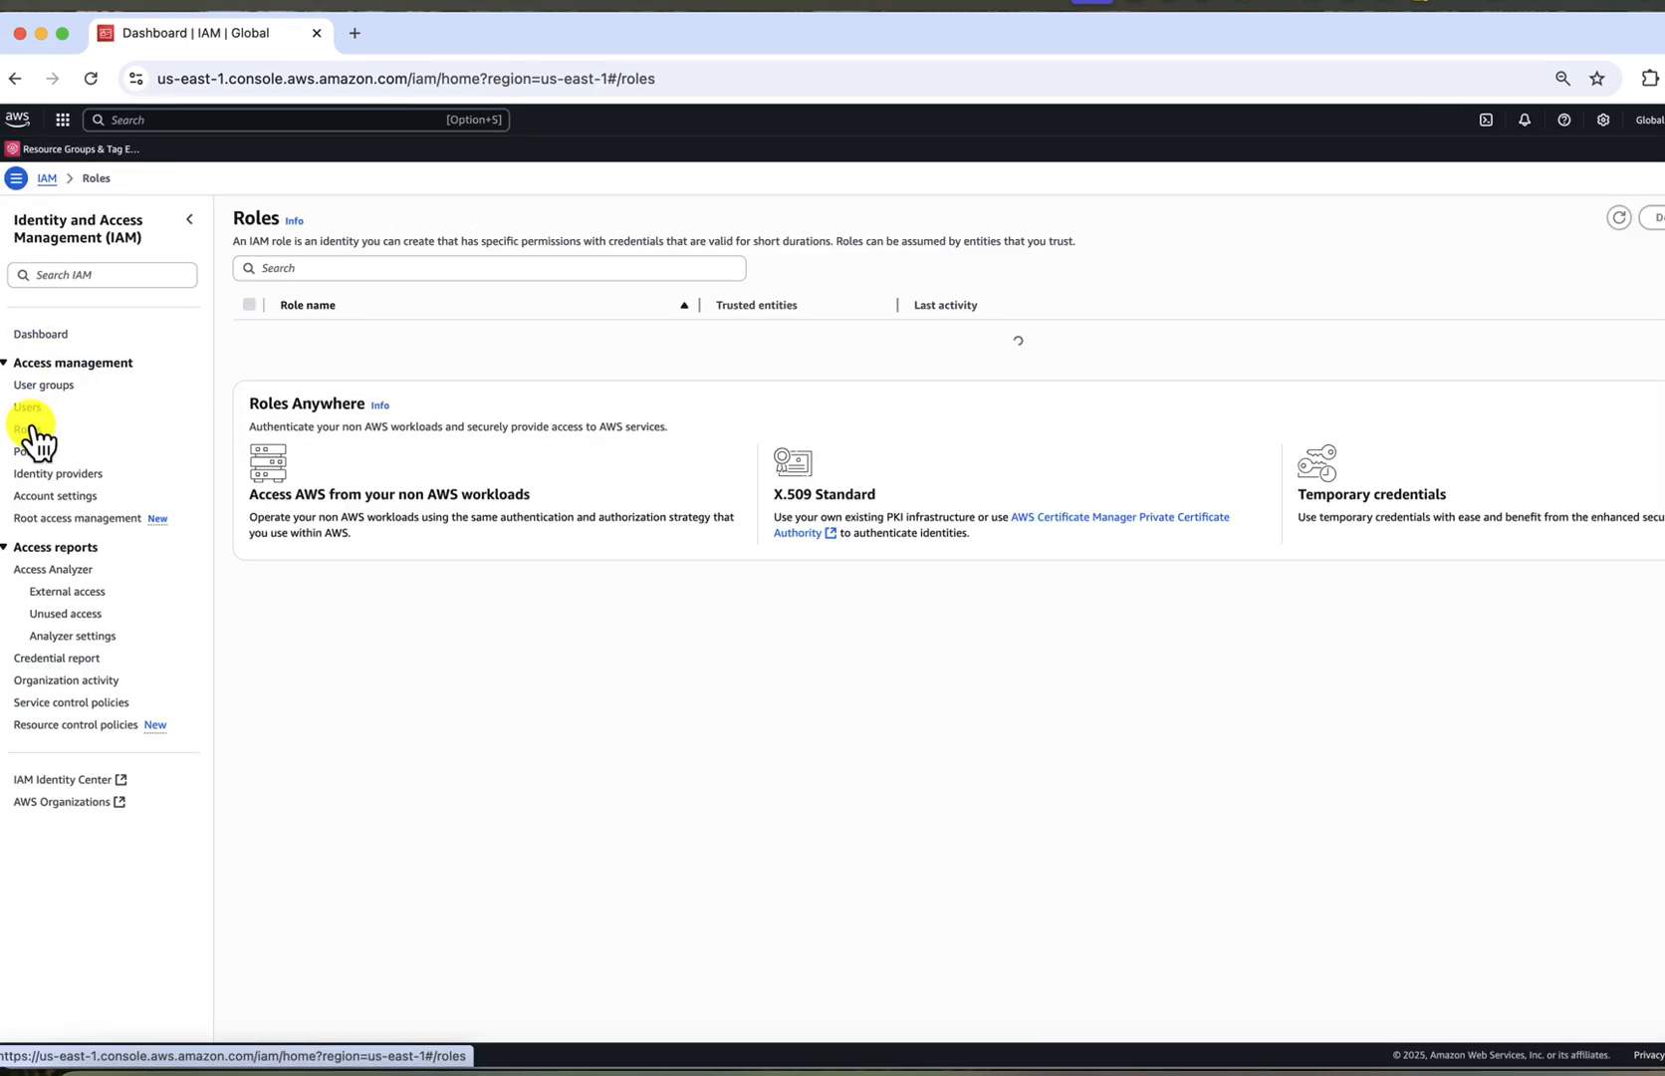
{"action": "left_click", "coordinate": [427, 267]}
{"action": "type", "text": "lambda"}
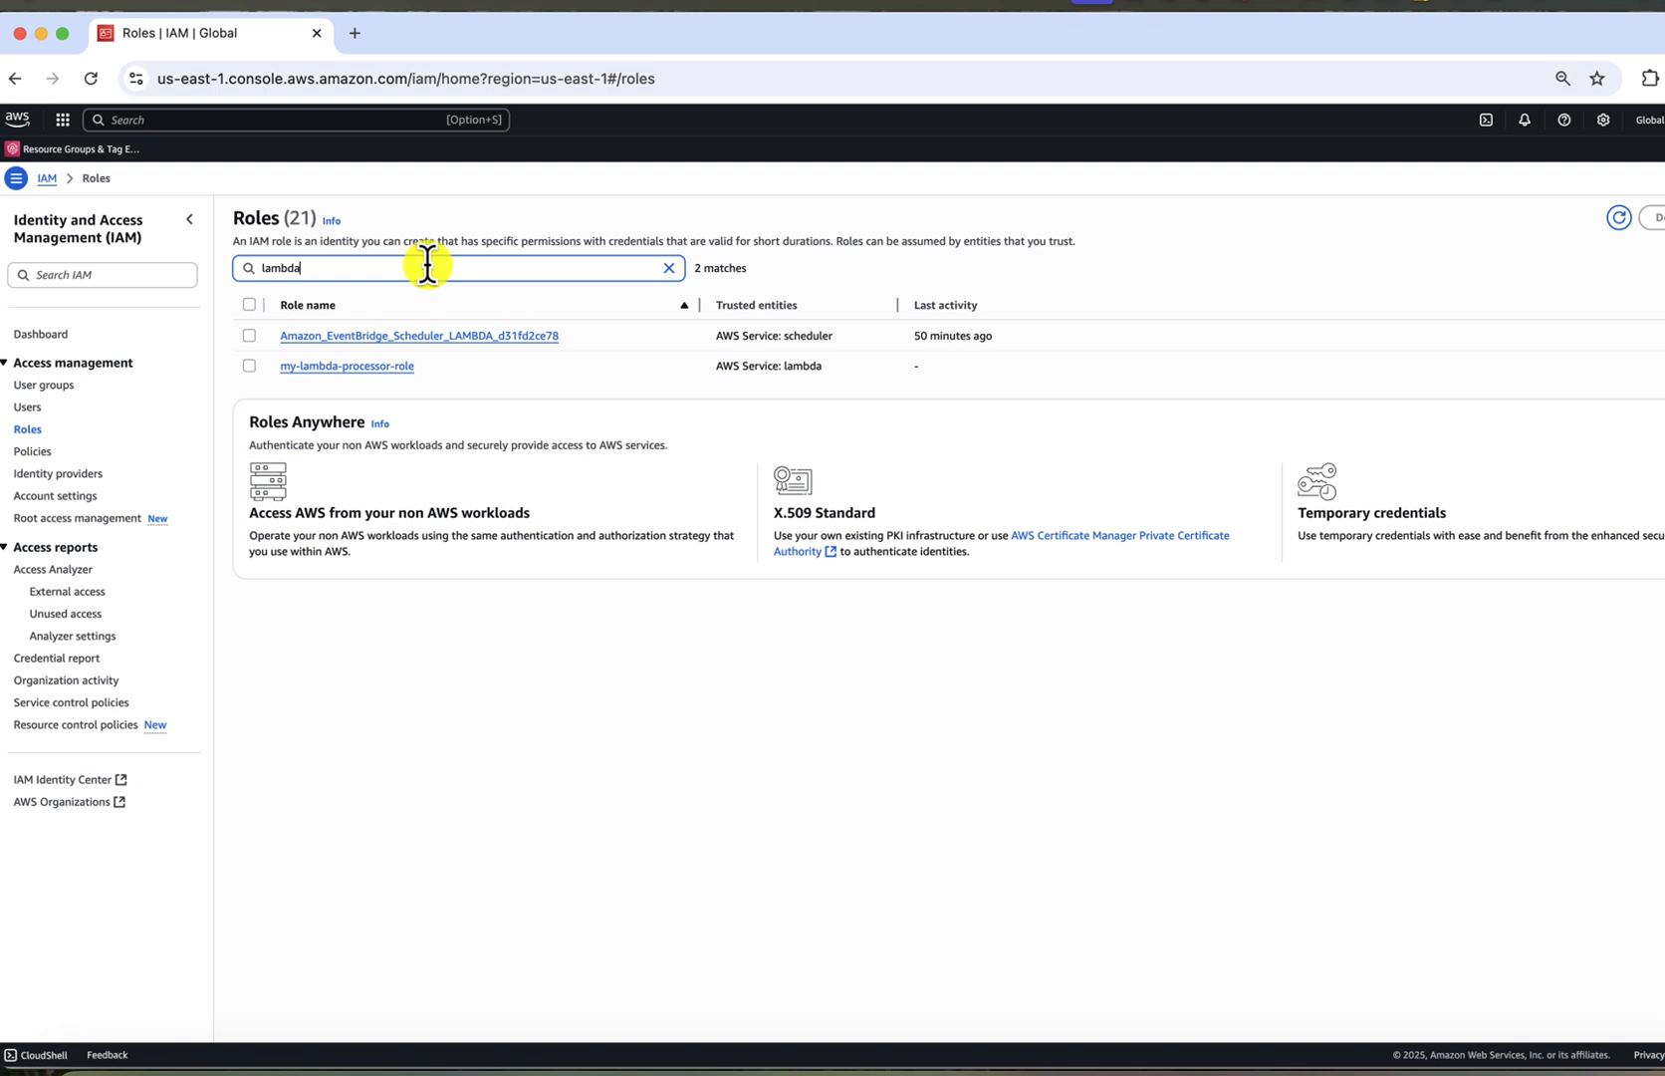
{"action": "left_click", "coordinate": [370, 365]}
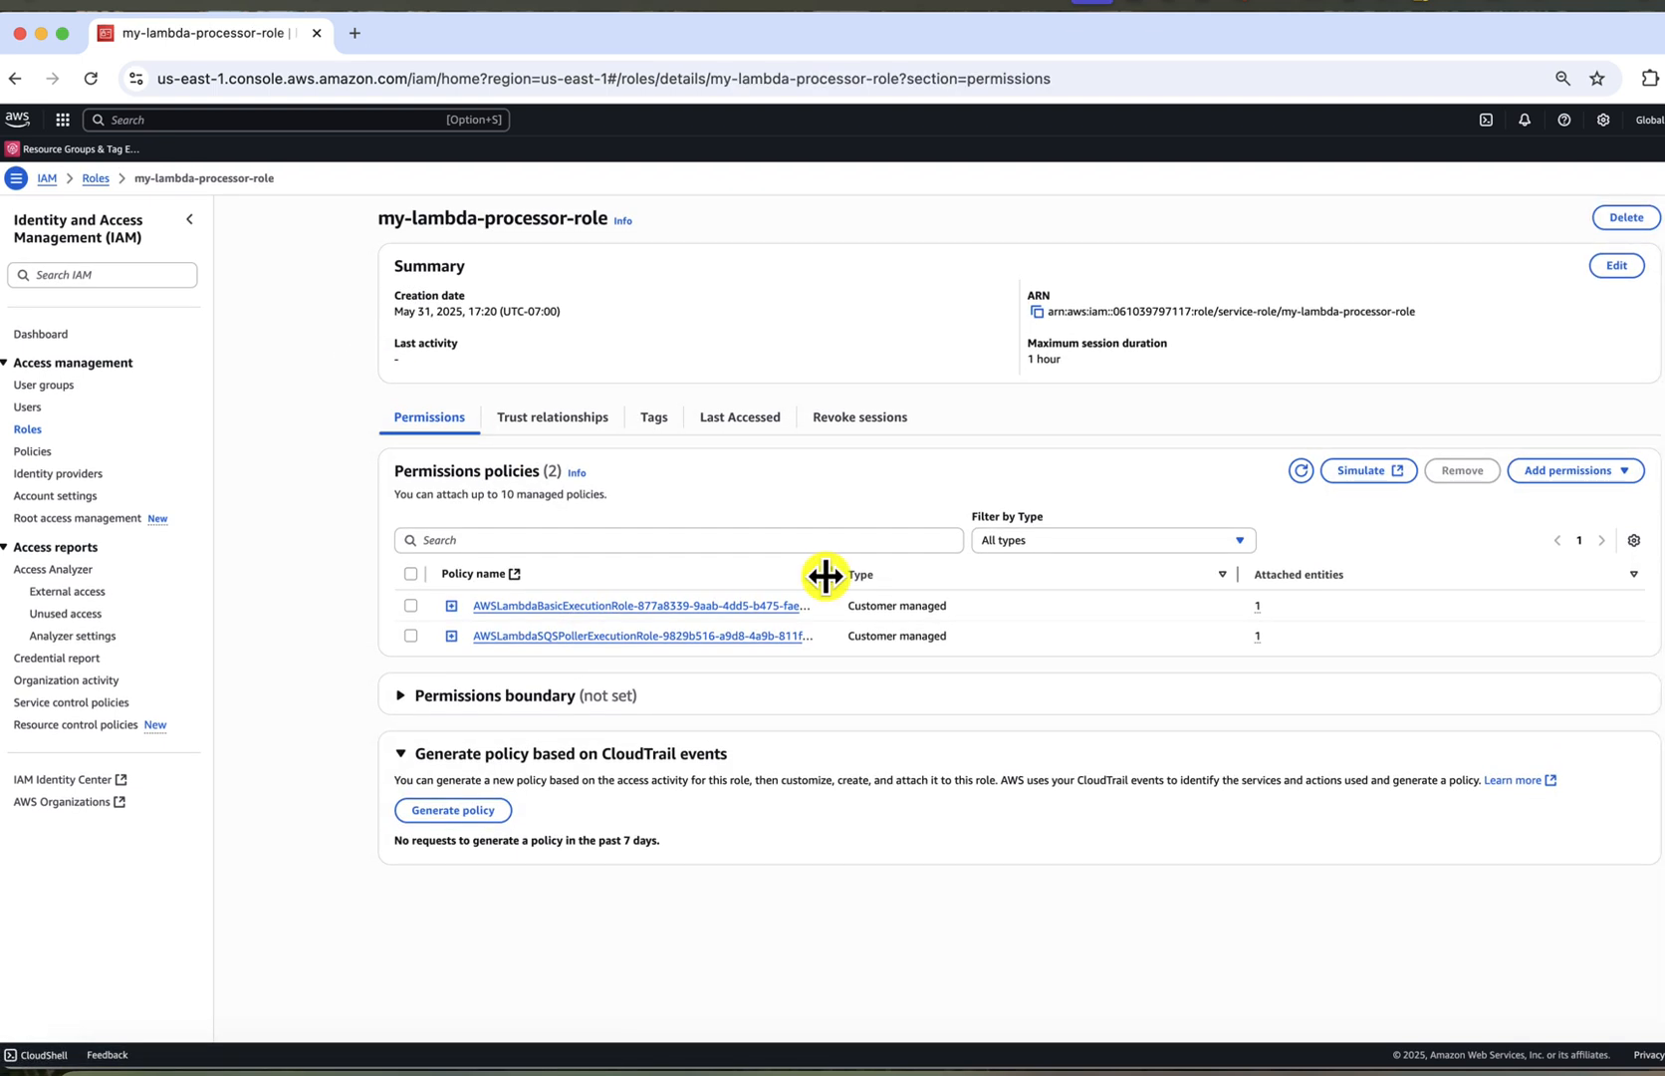
Step: Expand the basic execution and SQS poller policies to review their logging and sqs actions
{"action": "left_click_drag", "start_coordinate": [832, 573], "coordinate": [965, 568]}
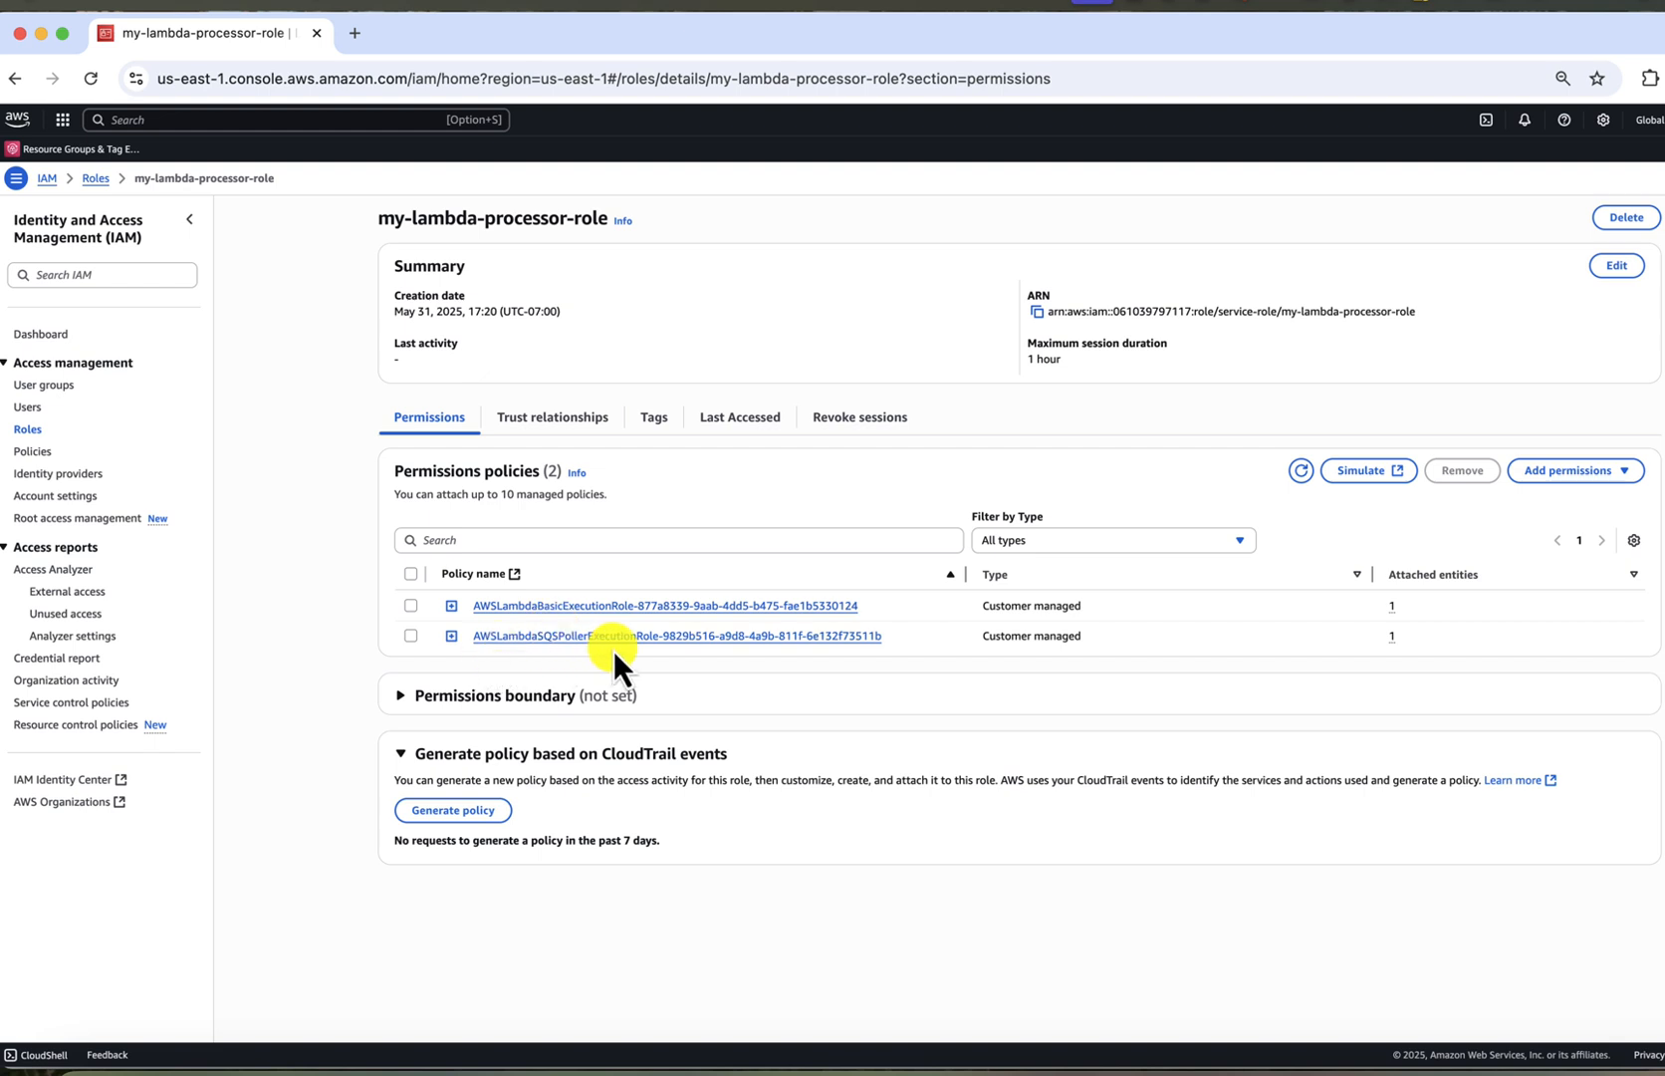
{"action": "left_click", "coordinate": [451, 605]}
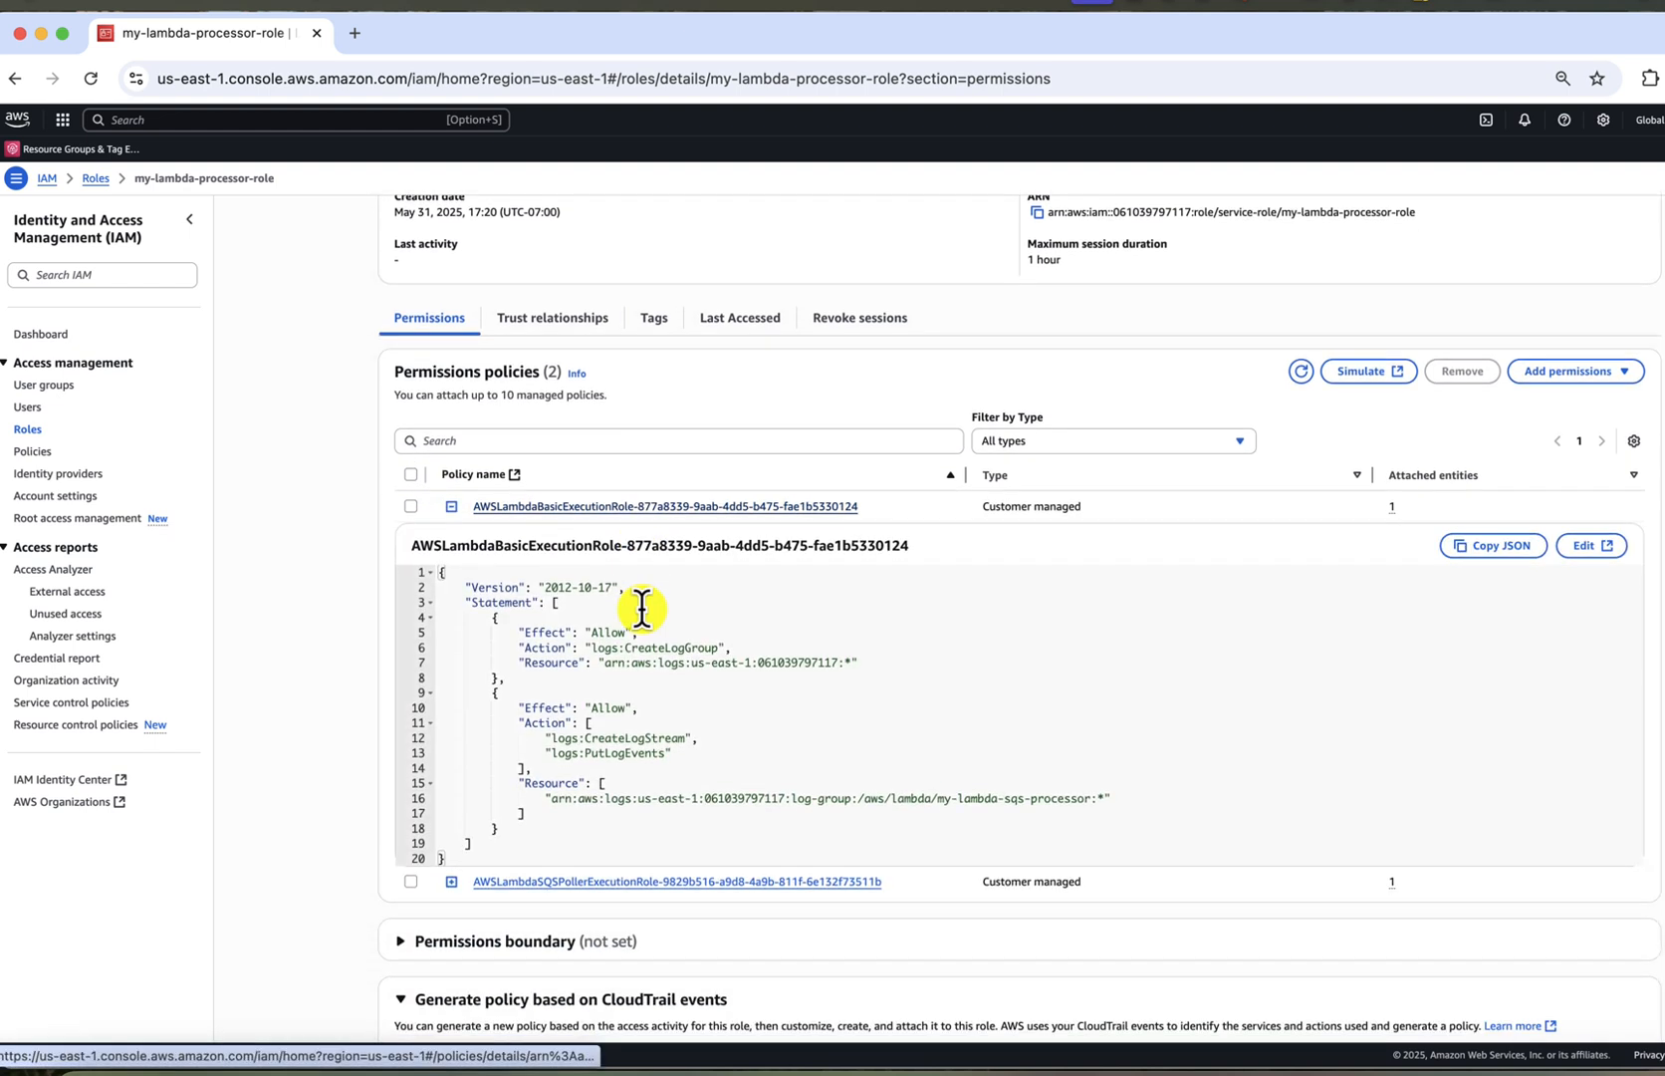
{"action": "scroll", "coordinate": [641, 609], "scroll_direction": "down", "scroll_amount": 1}
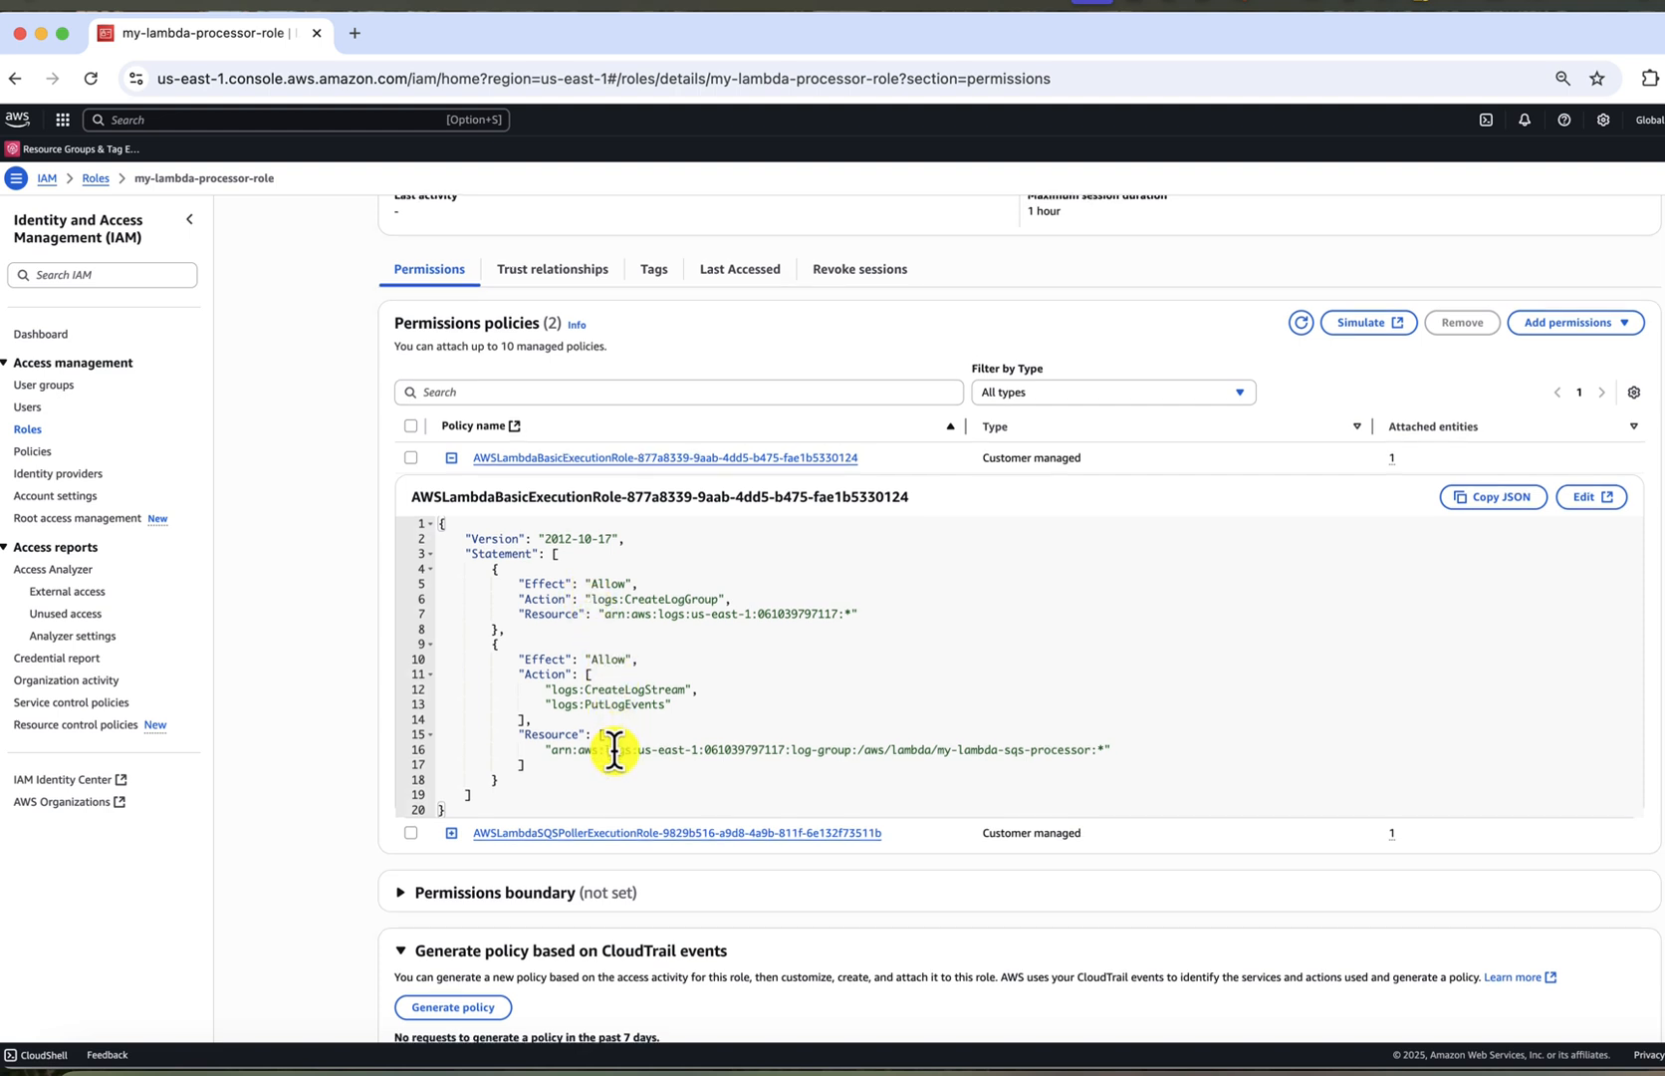
{"action": "scroll", "coordinate": [613, 745], "scroll_direction": "down", "scroll_amount": 1}
{"action": "left_click", "coordinate": [451, 768]}
{"action": "scroll", "coordinate": [625, 768], "scroll_direction": "down", "scroll_amount": 5}
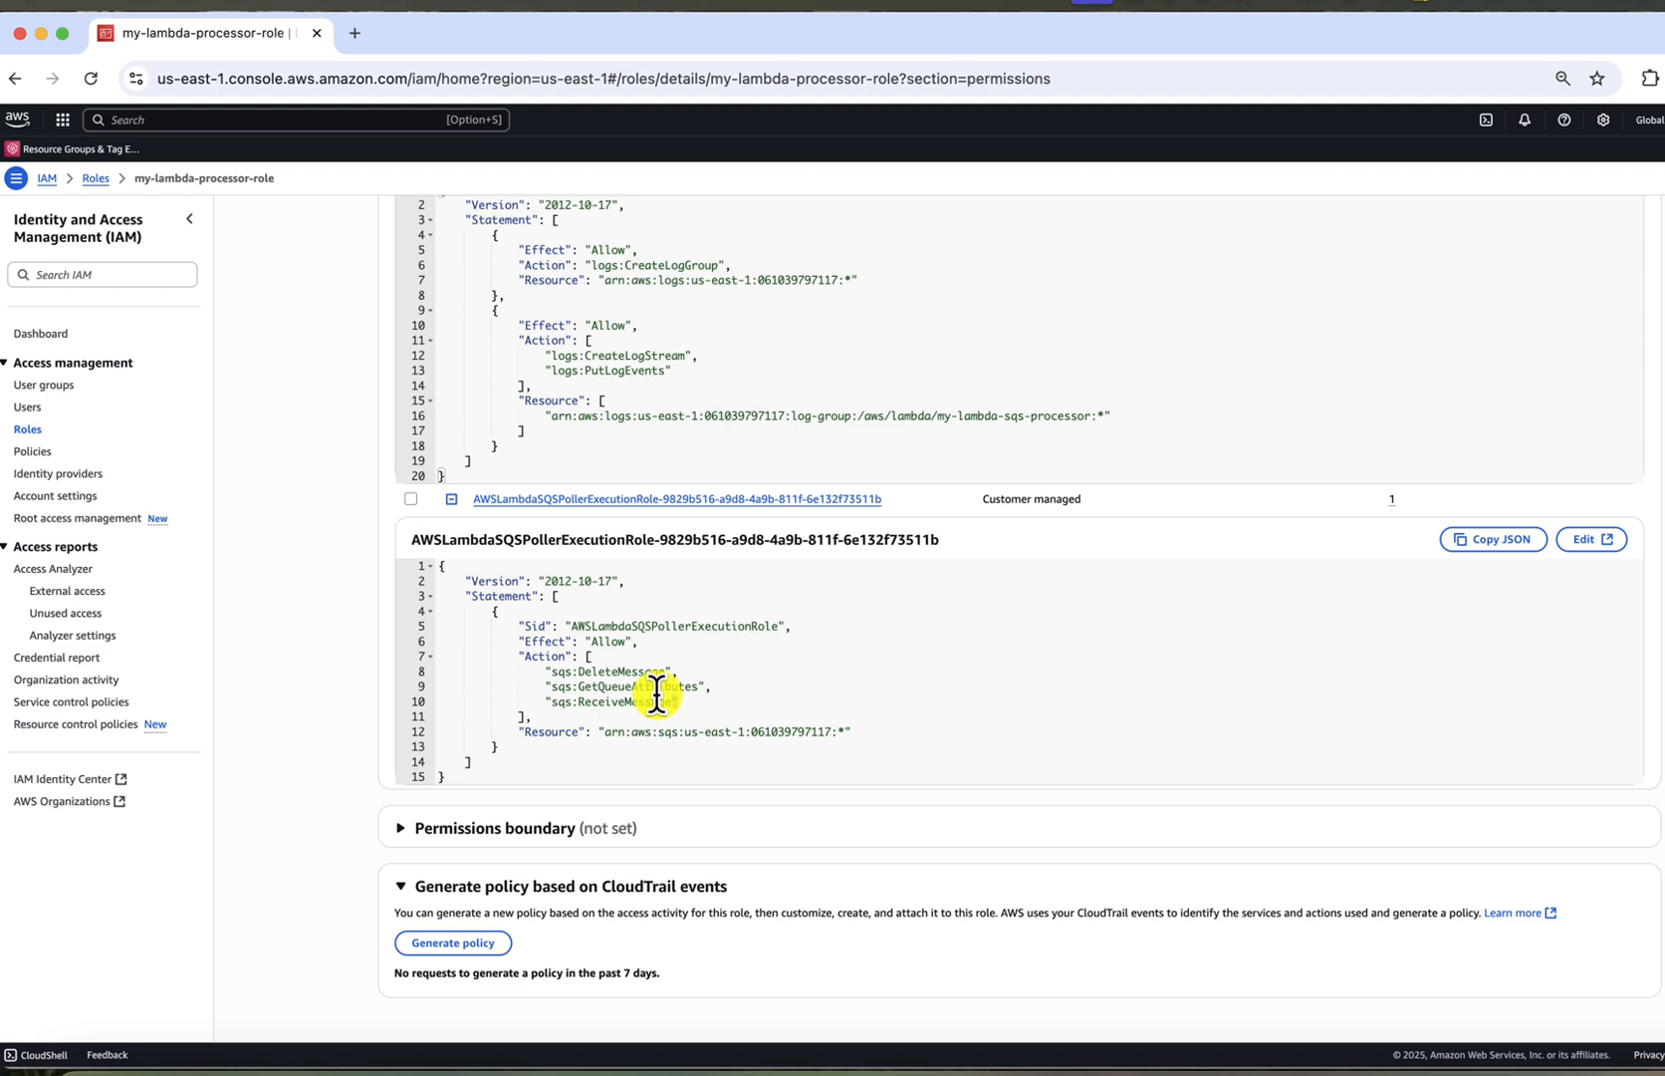
{"action": "left_click_drag", "start_coordinate": [679, 702], "coordinate": [453, 668]}
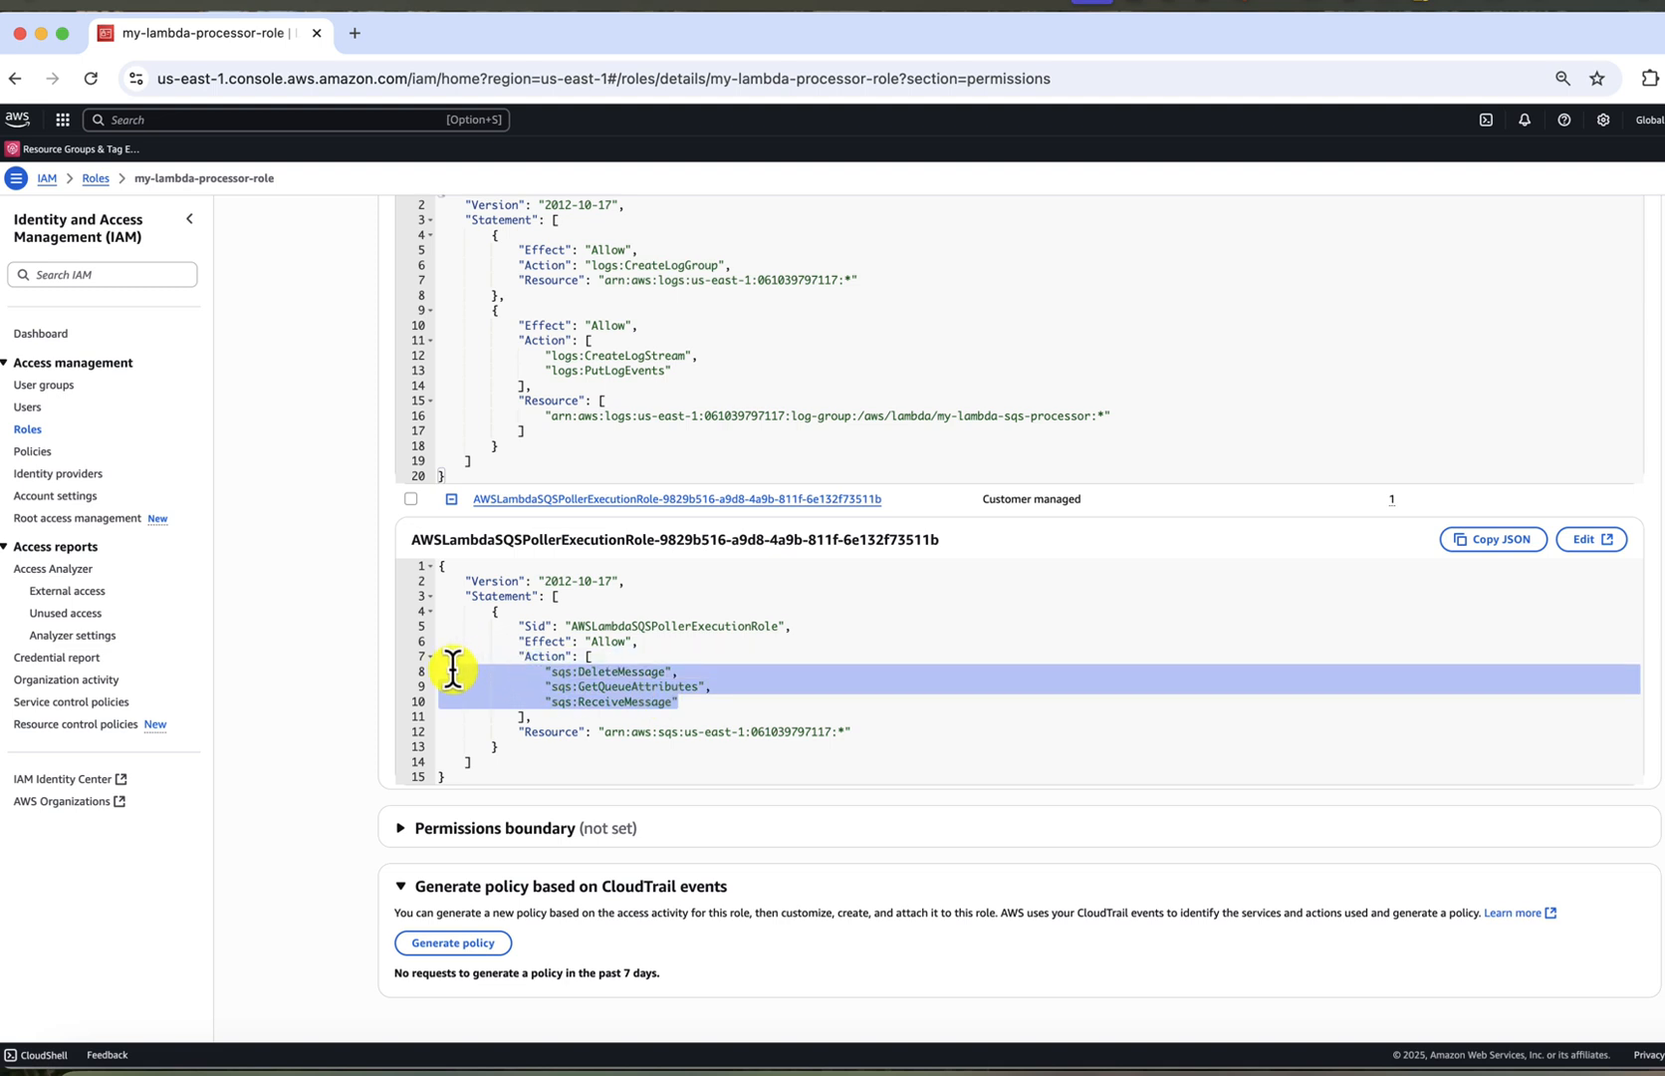
{"action": "left_click", "coordinate": [630, 710]}
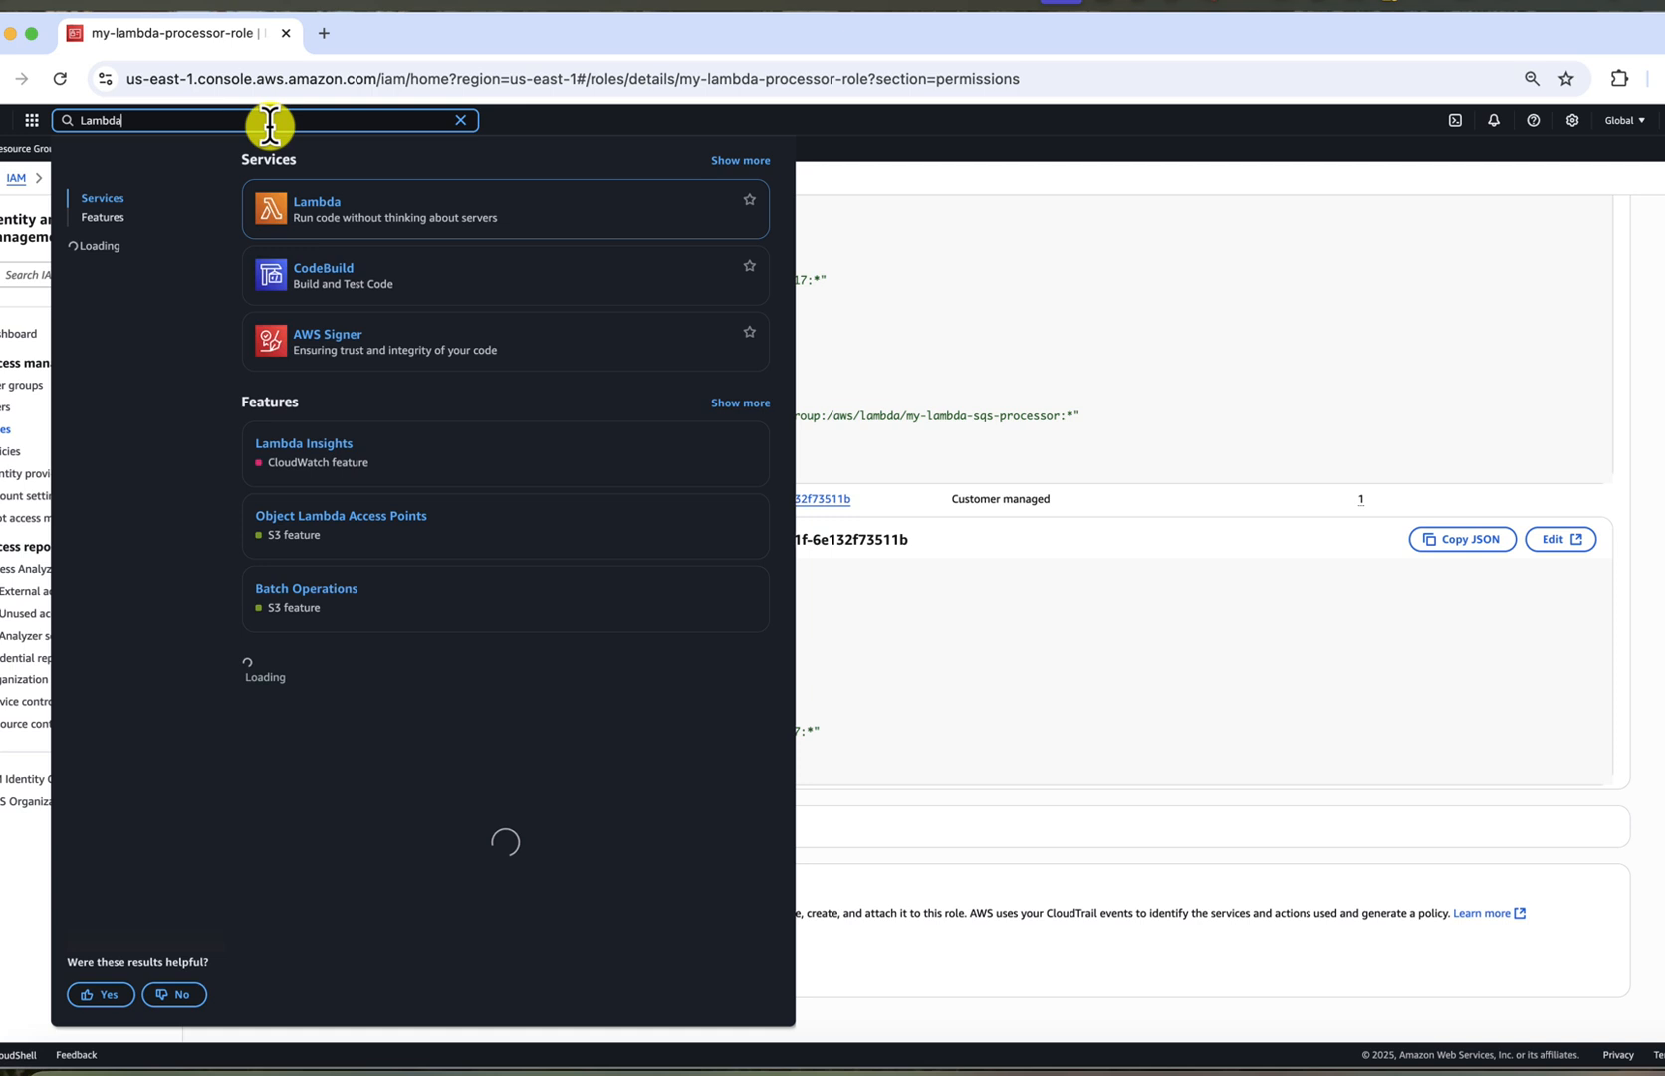
{"action": "left_click", "coordinate": [326, 212]}
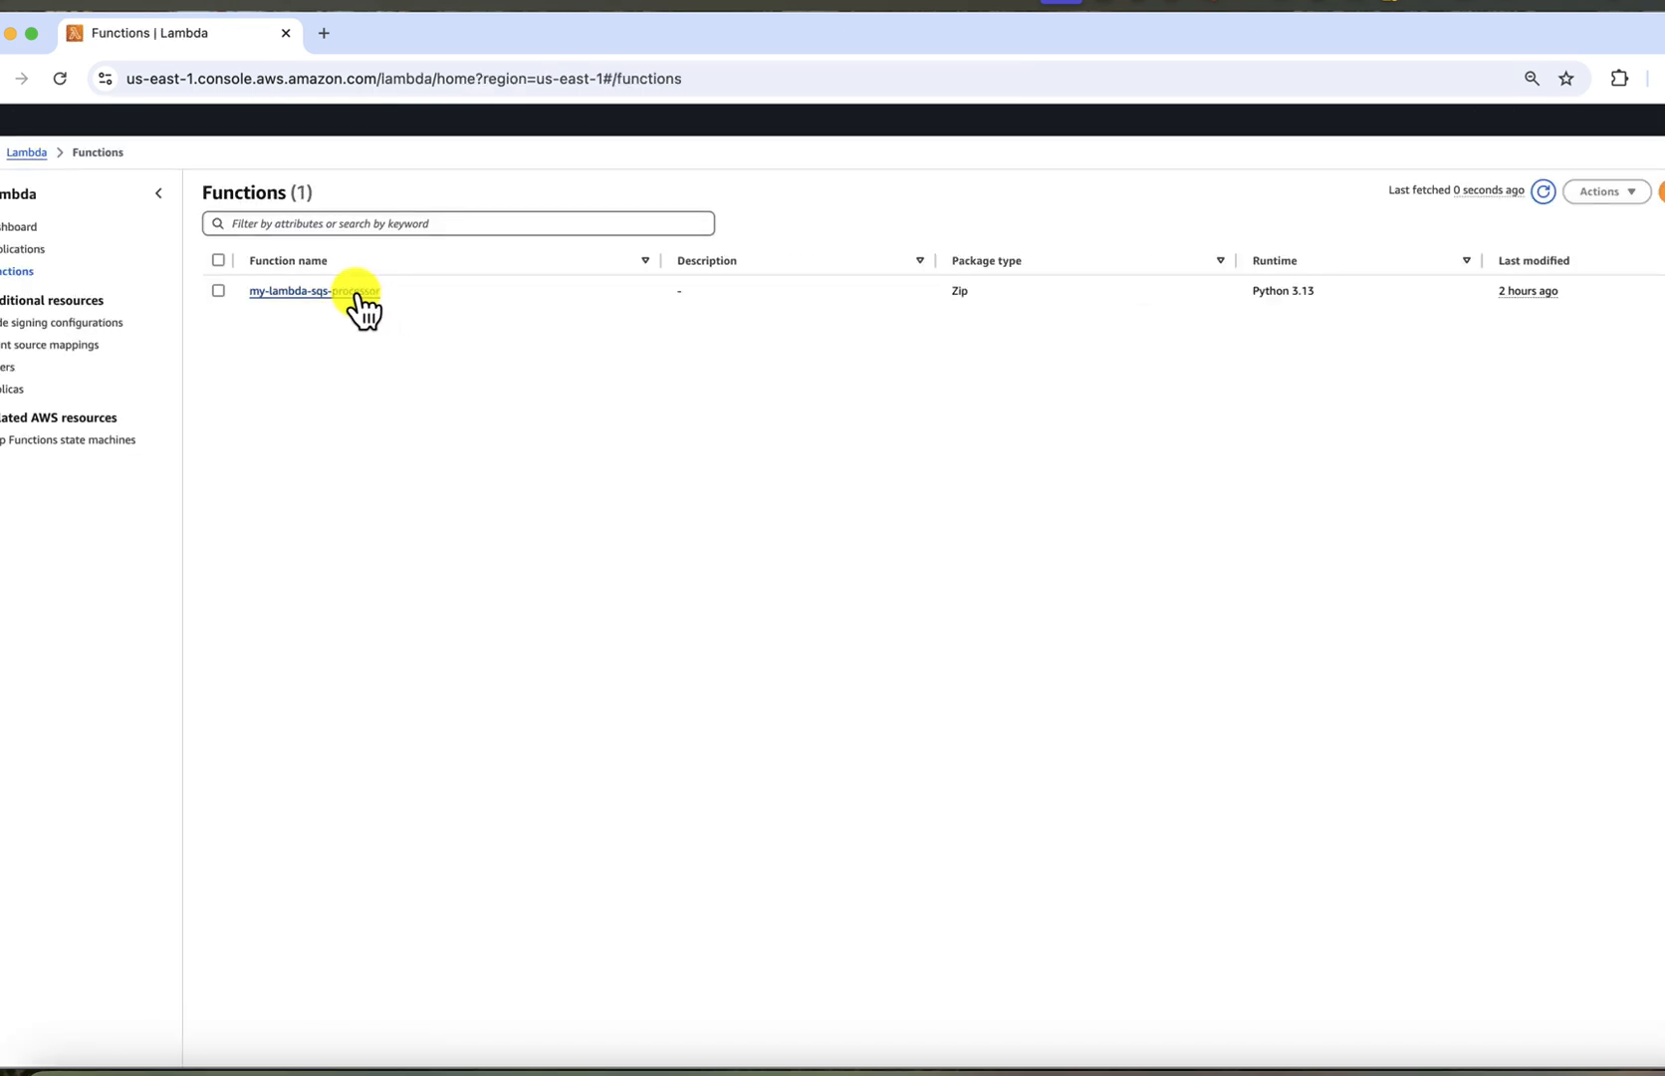
{"action": "left_click", "coordinate": [361, 292]}
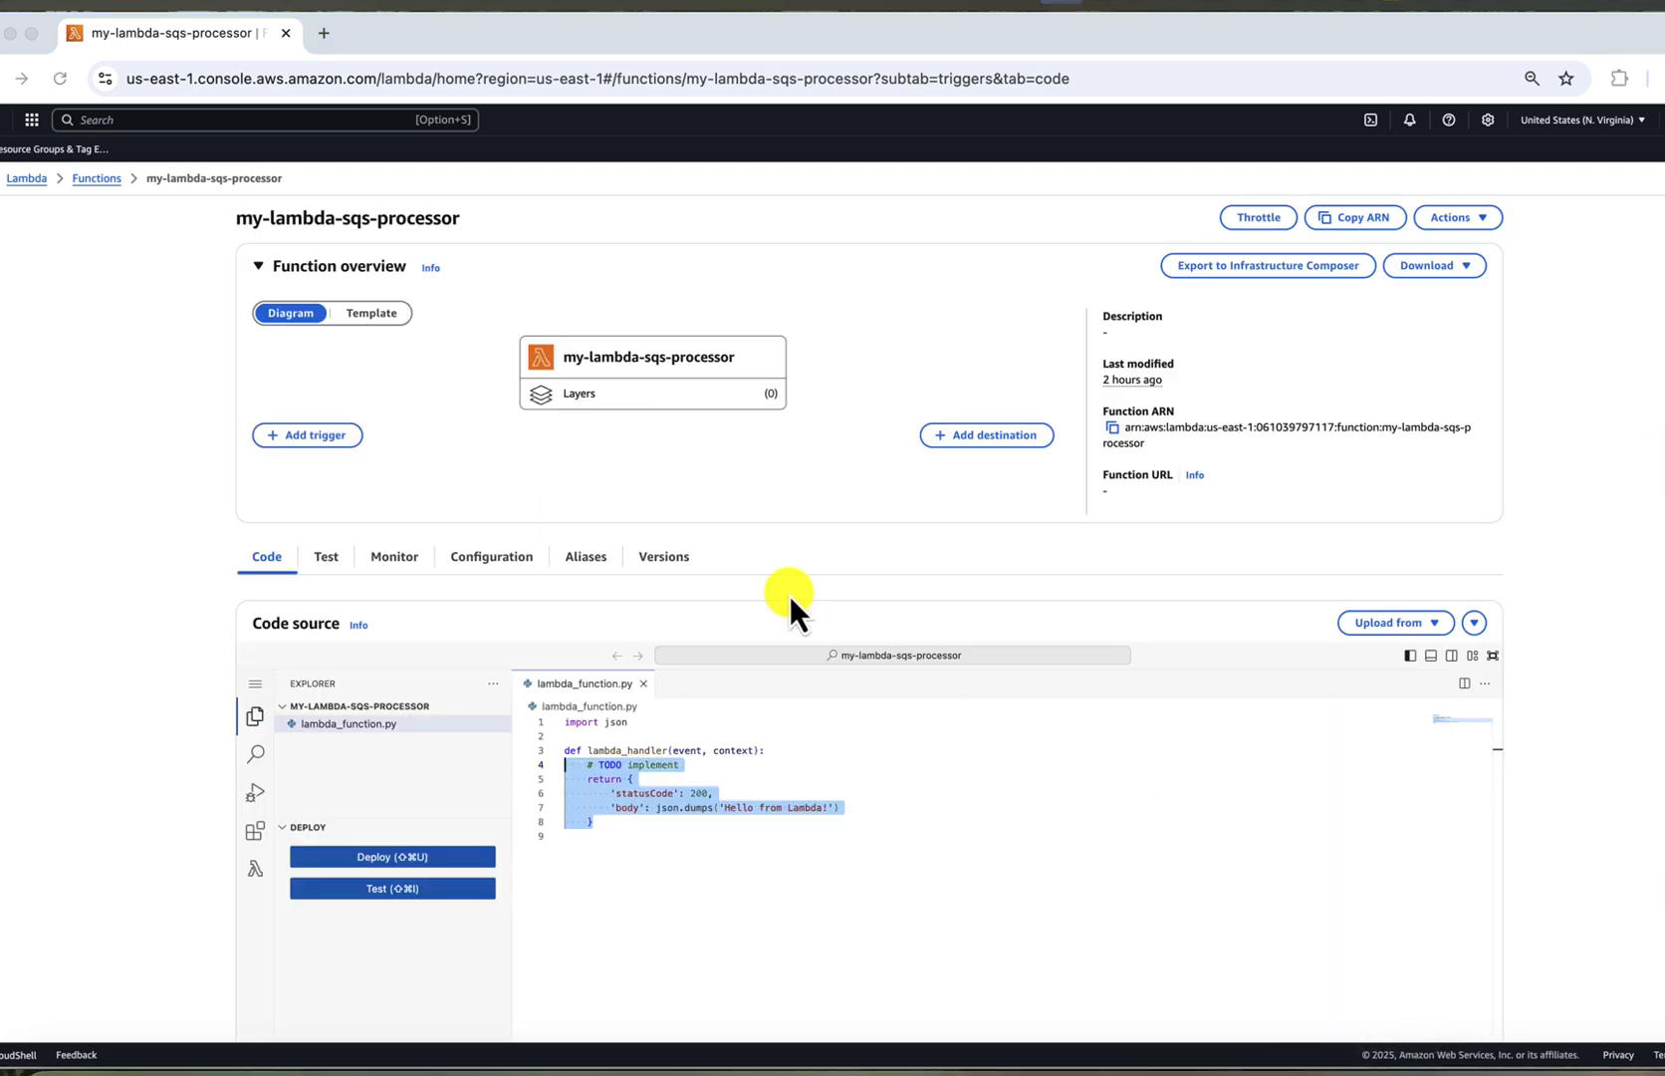
{"action": "left_click", "coordinate": [632, 779]}
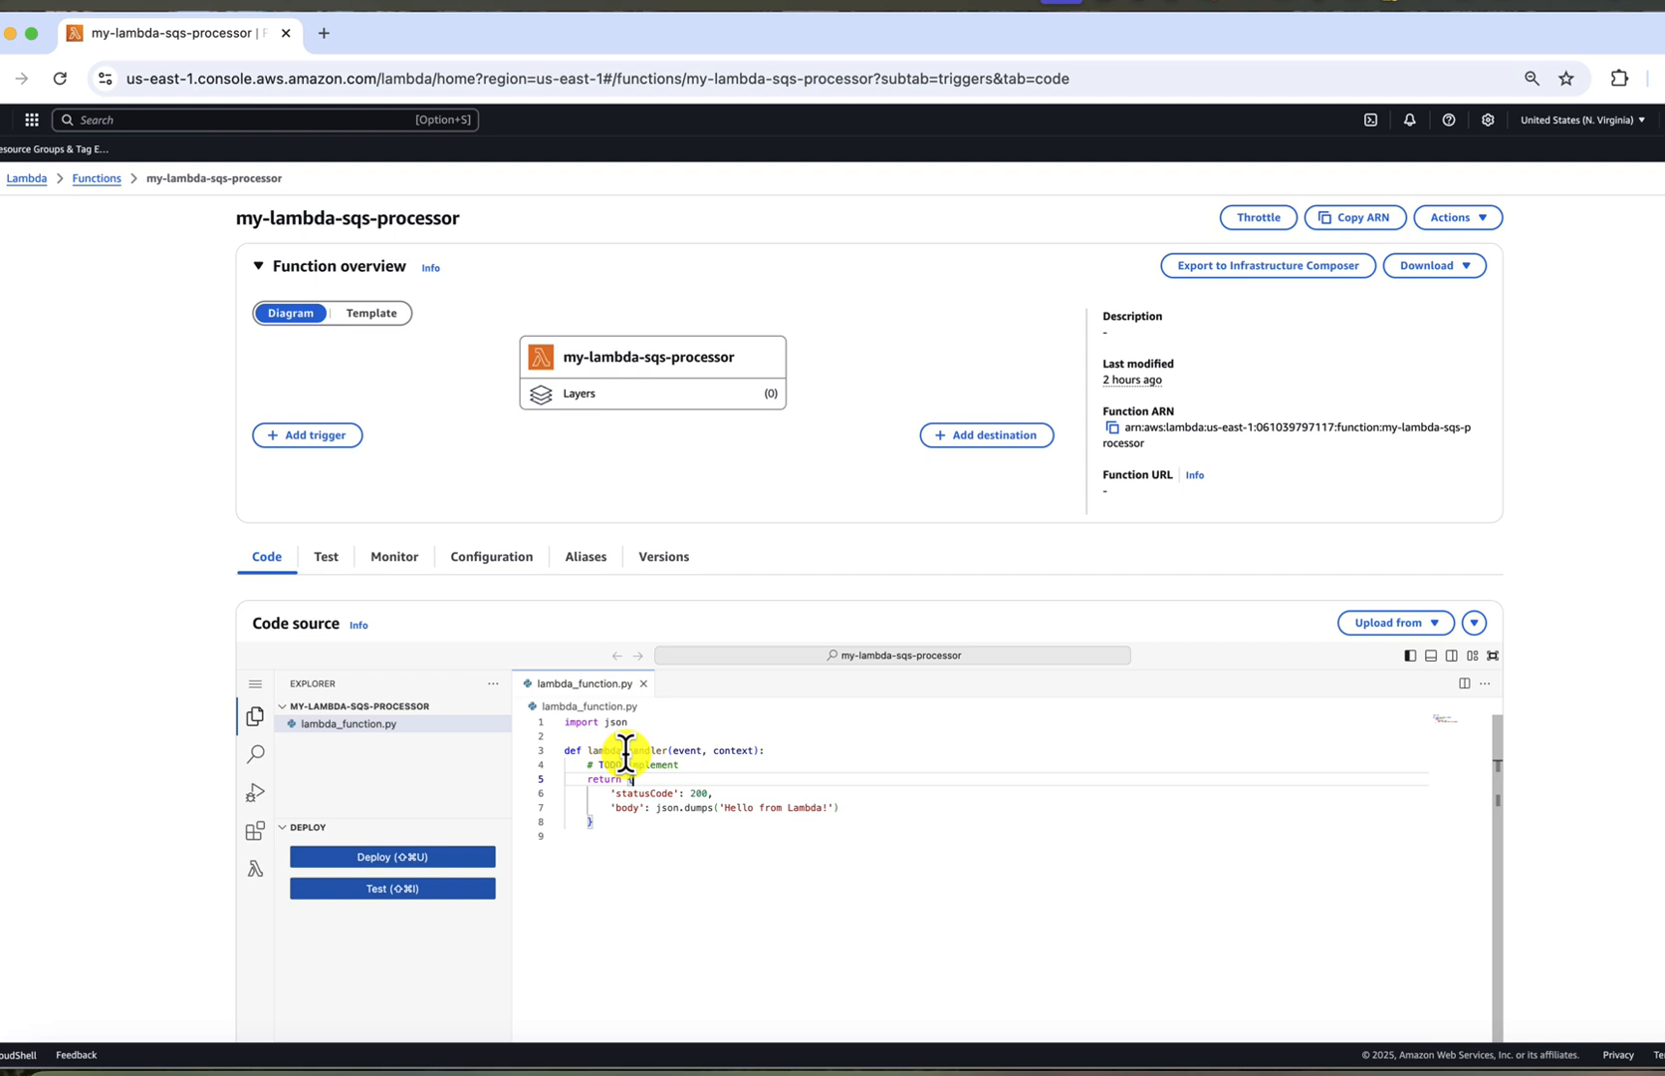
{"action": "left_click", "coordinate": [675, 751]}
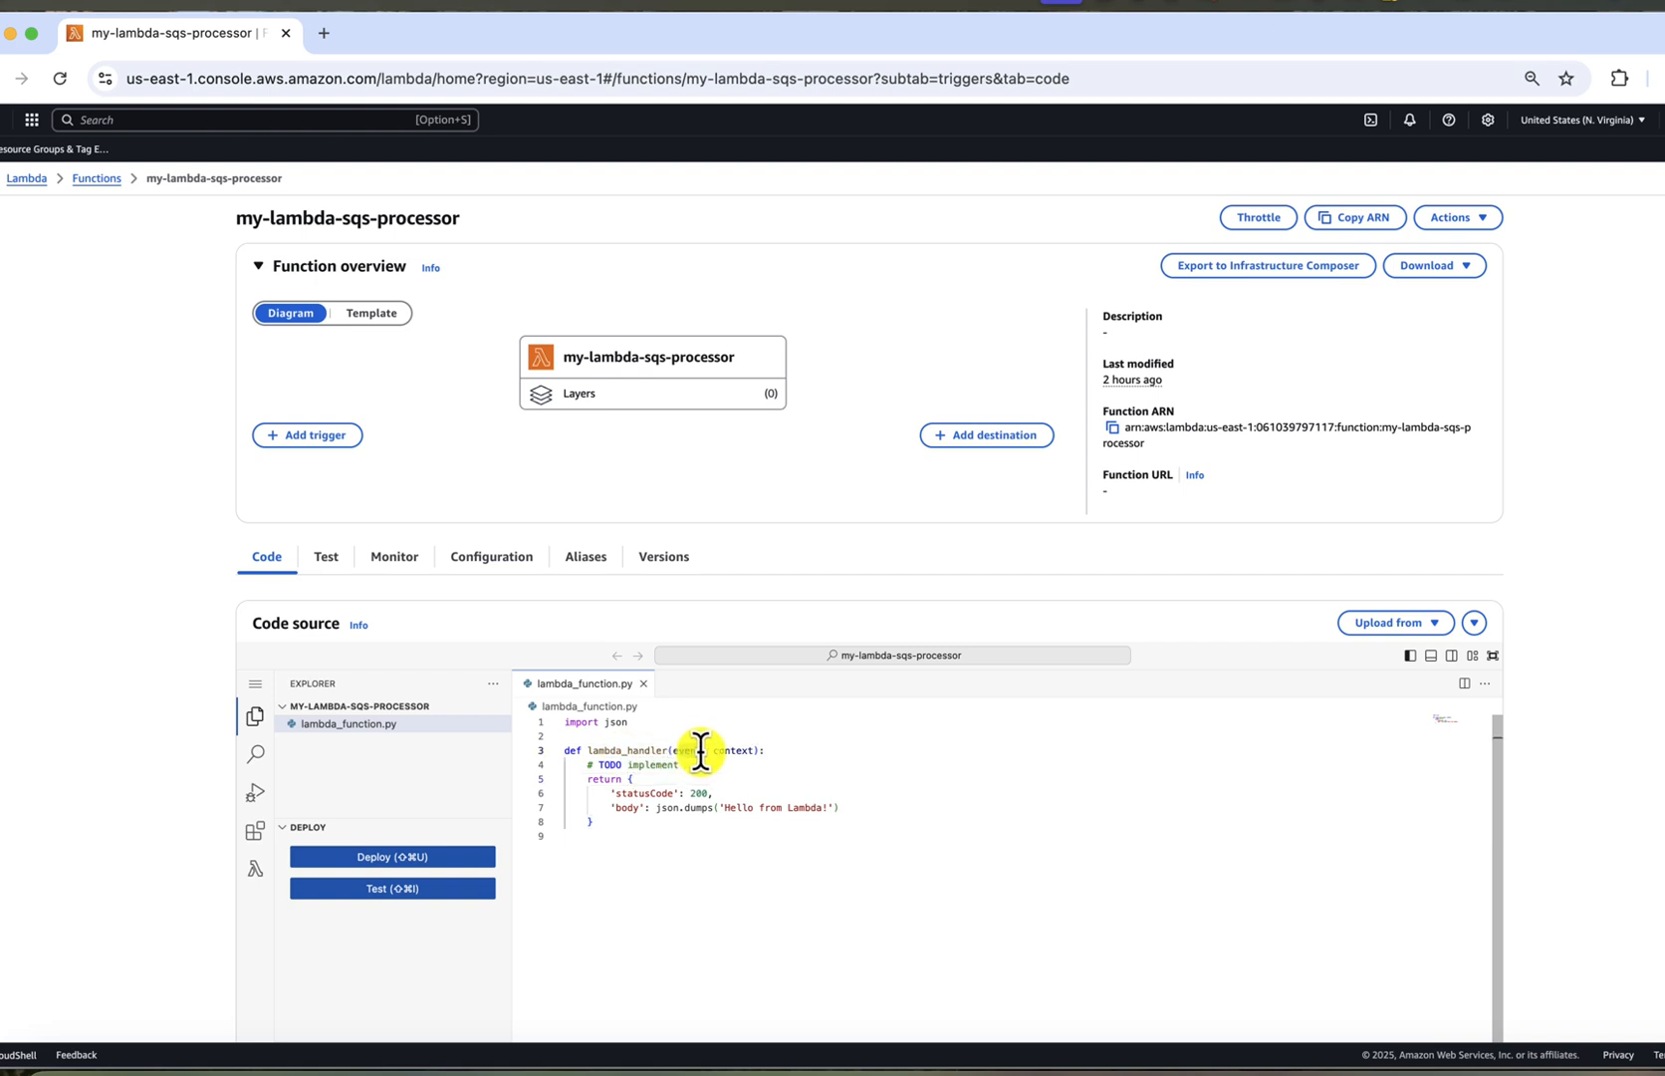
{"action": "double_click", "coordinate": [742, 751]}
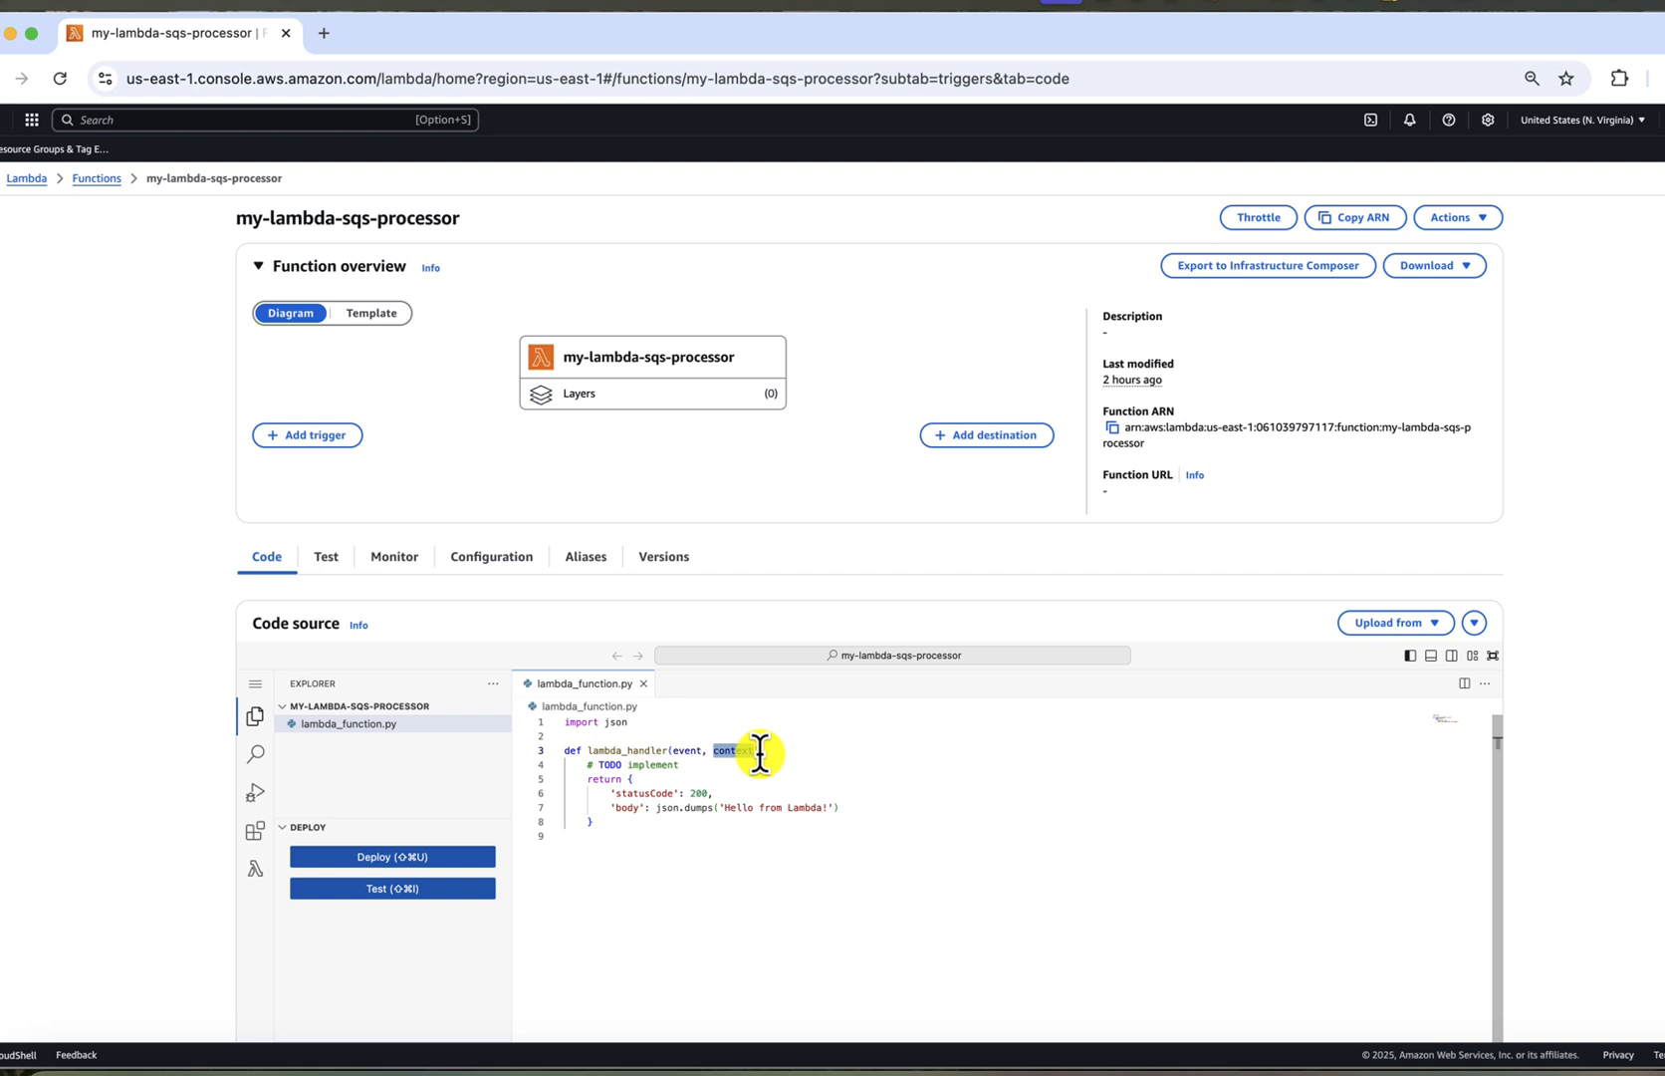
{"action": "left_click", "coordinate": [760, 753]}
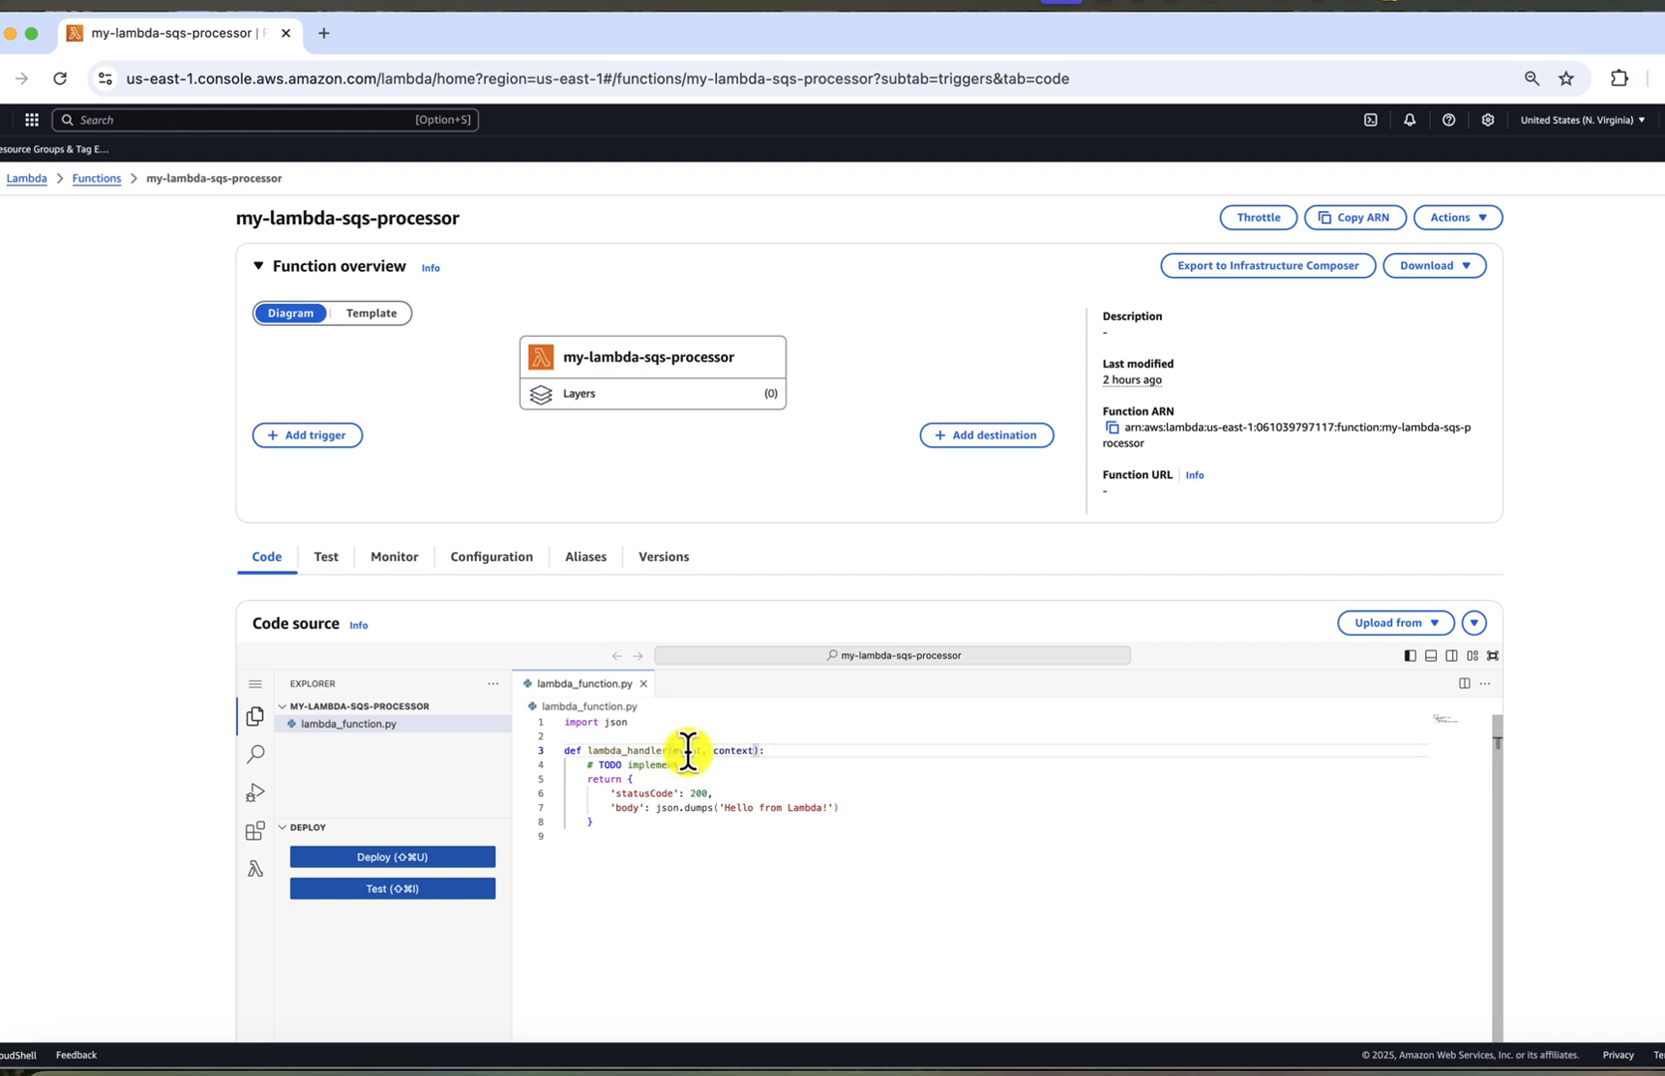
Step: Start a test event using the SQS template with its 'Hello from SQS!' sample record
{"action": "left_click", "coordinate": [328, 567]}
{"action": "scroll", "coordinate": [454, 708], "scroll_direction": "down", "scroll_amount": 2}
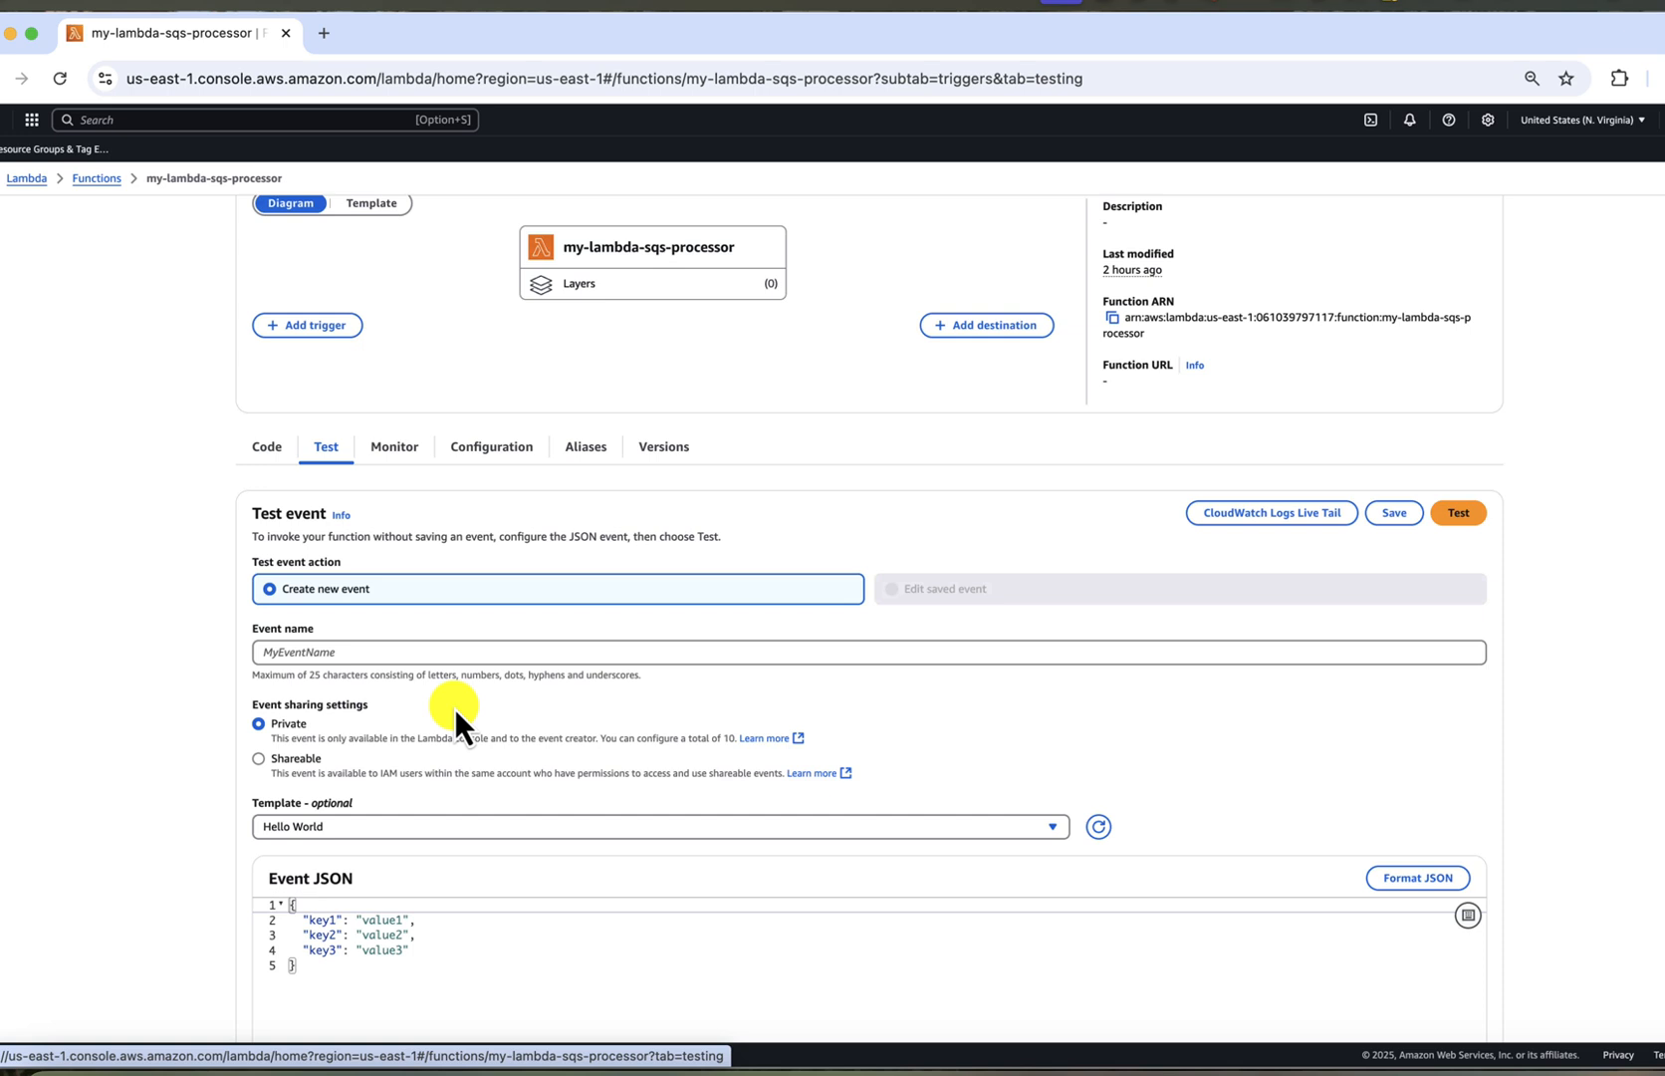
{"action": "scroll", "coordinate": [454, 708], "scroll_direction": "down", "scroll_amount": 1}
{"action": "left_click", "coordinate": [378, 732]}
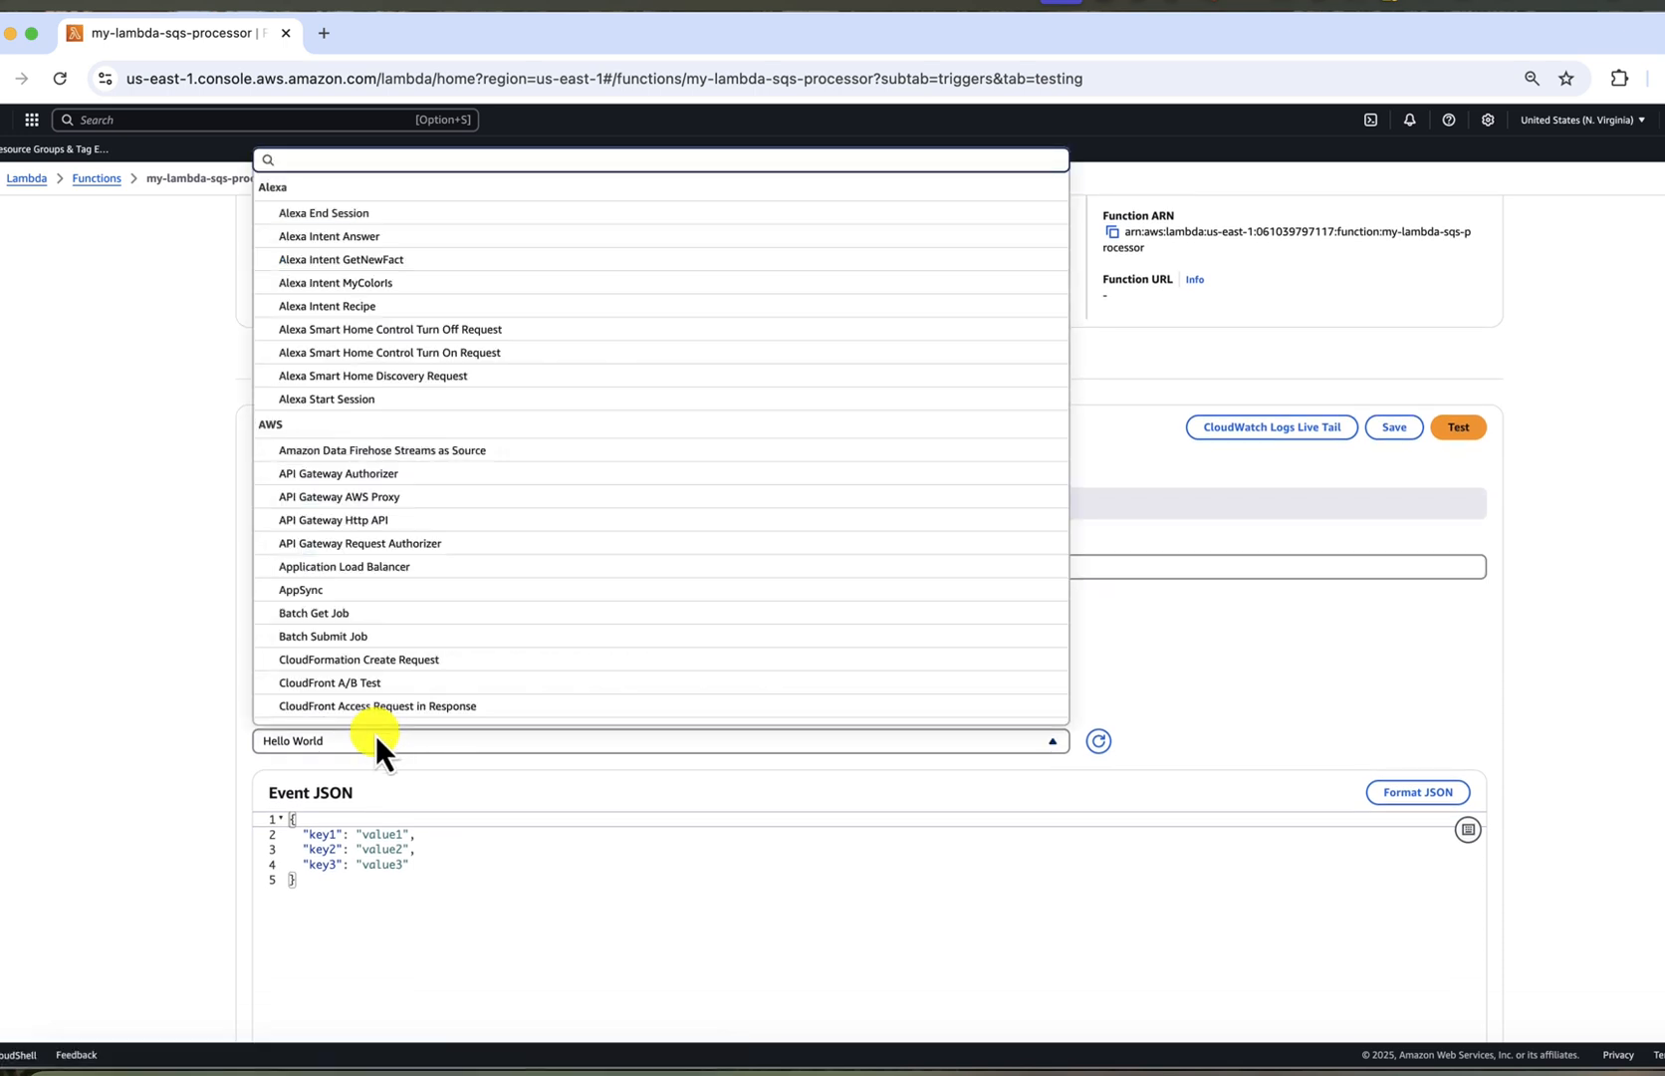
{"action": "type", "text": "sqs"}
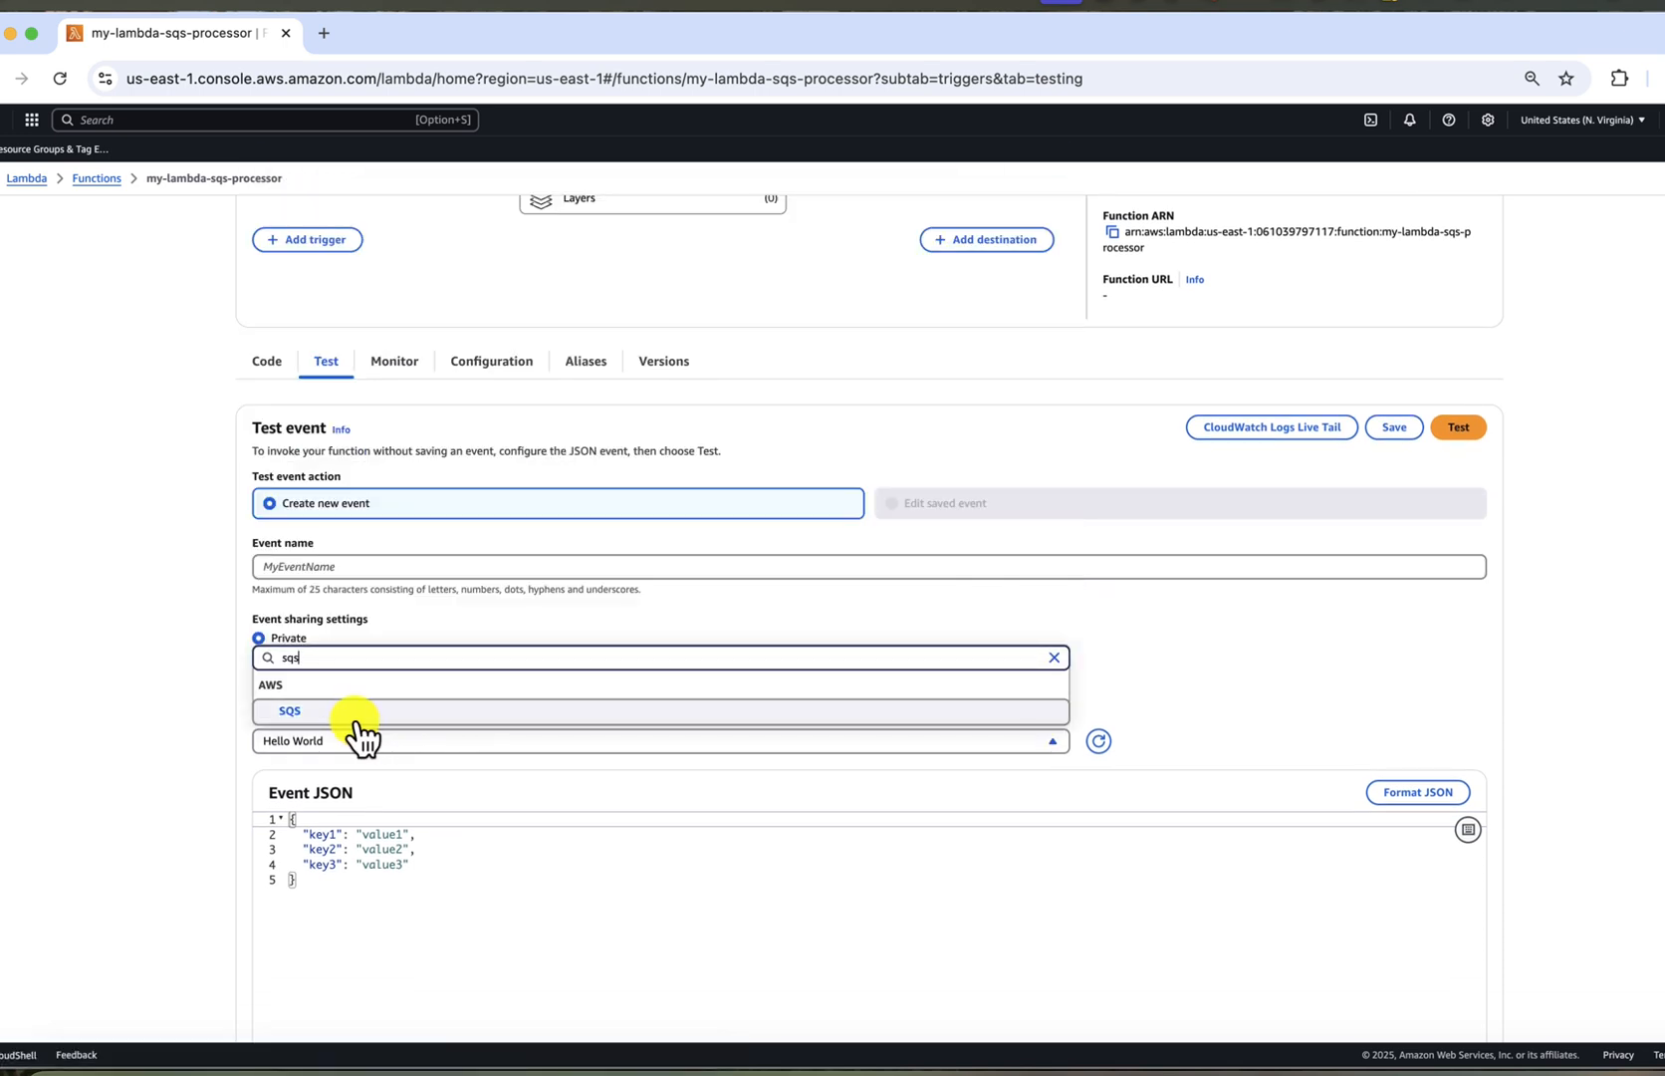
{"action": "left_click", "coordinate": [345, 714]}
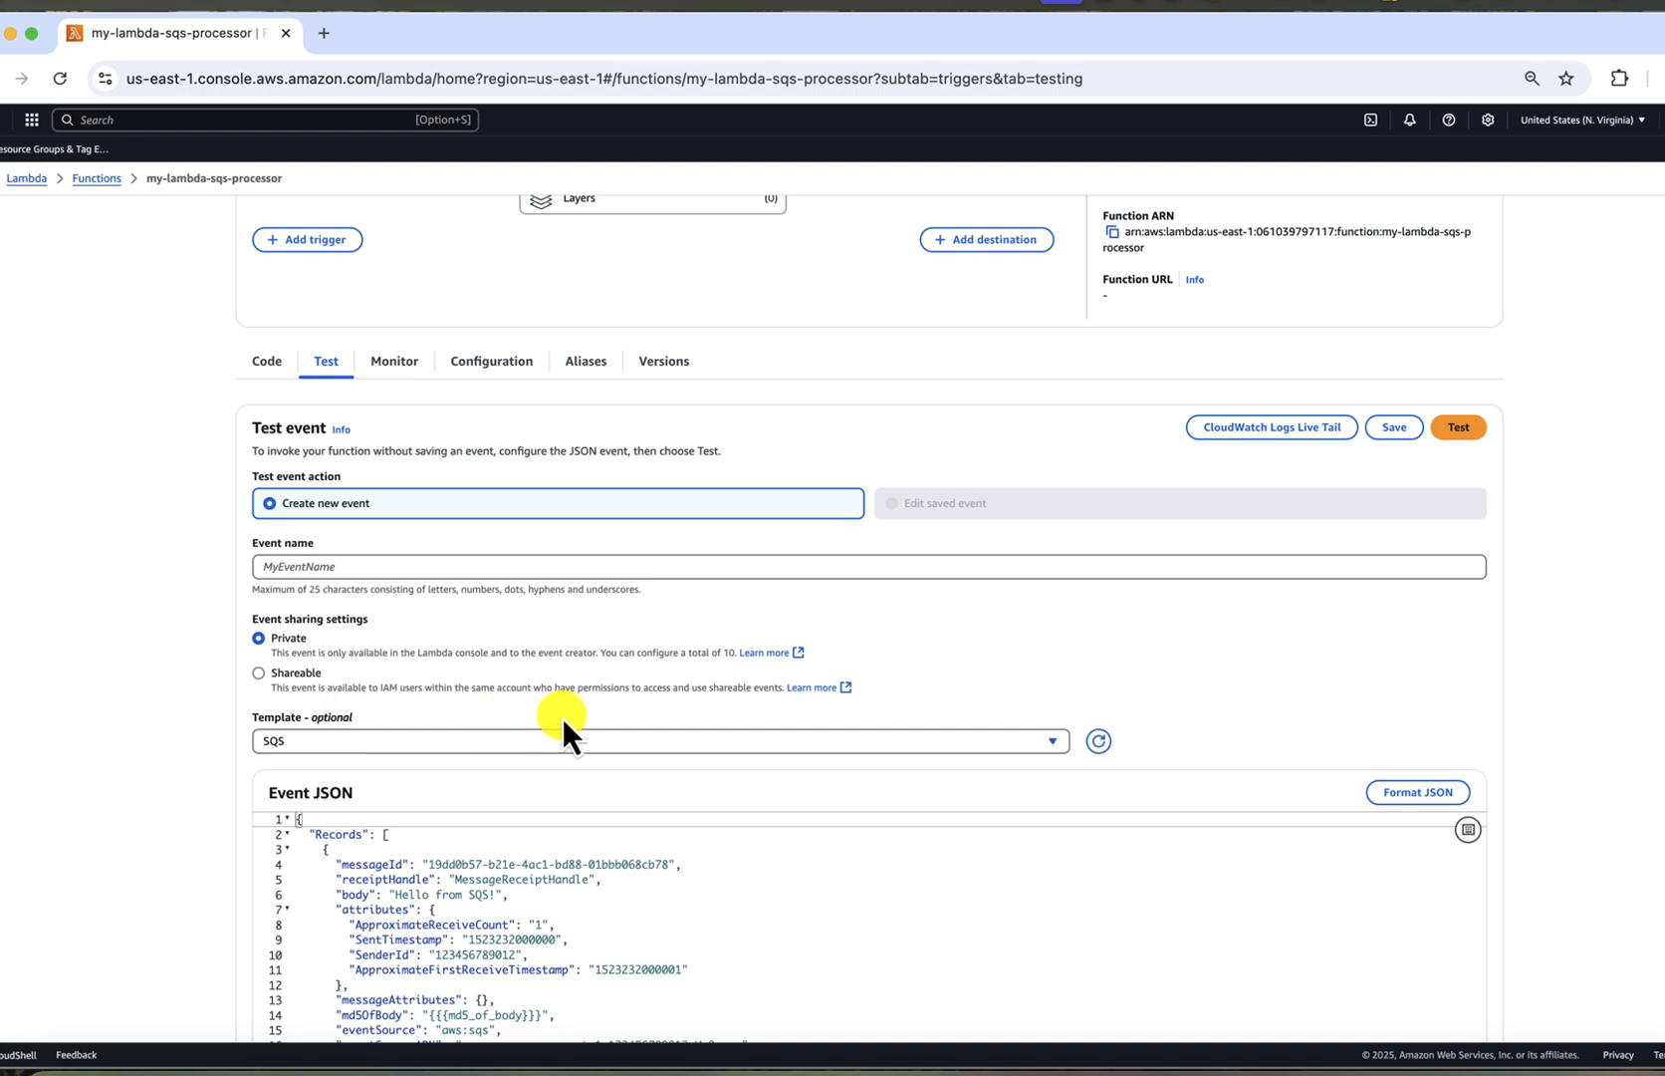
{"action": "scroll", "coordinate": [564, 719], "scroll_direction": "down", "scroll_amount": 3}
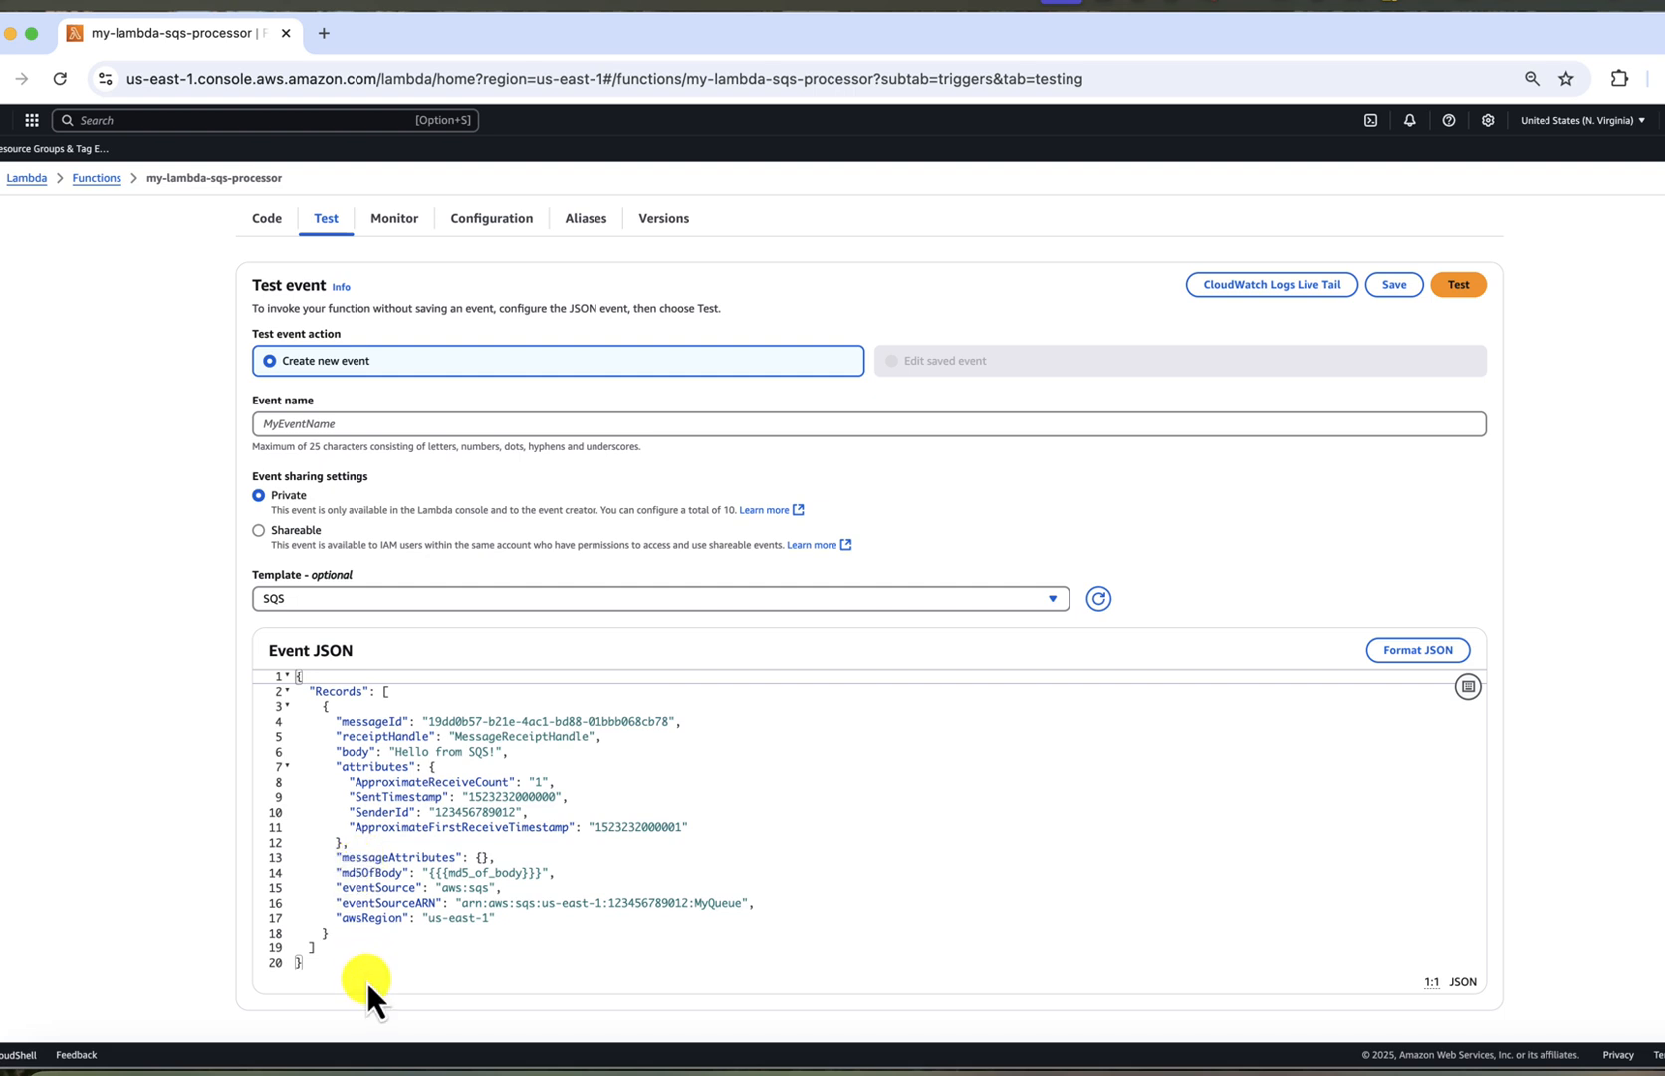
{"action": "left_click", "coordinate": [315, 707]}
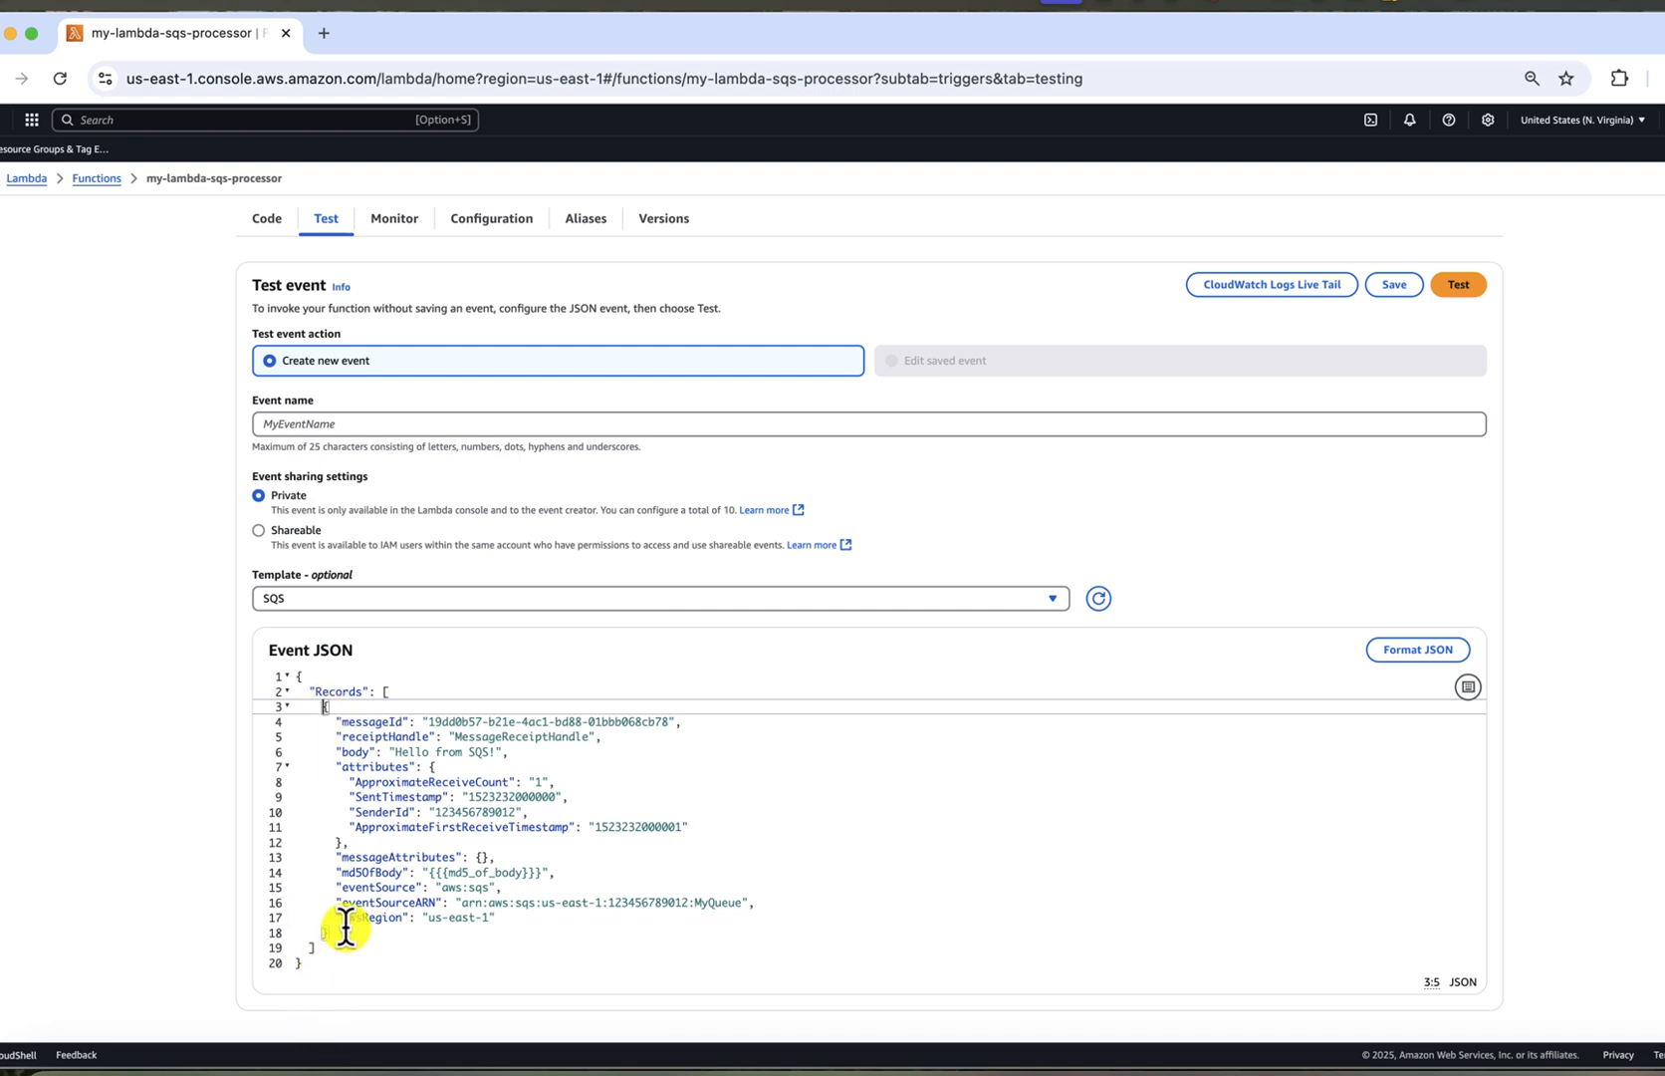
Step: Duplicate the sample SQS record so the Event JSON holds two records
{"action": "left_click_drag", "start_coordinate": [336, 933], "coordinate": [222, 702]}
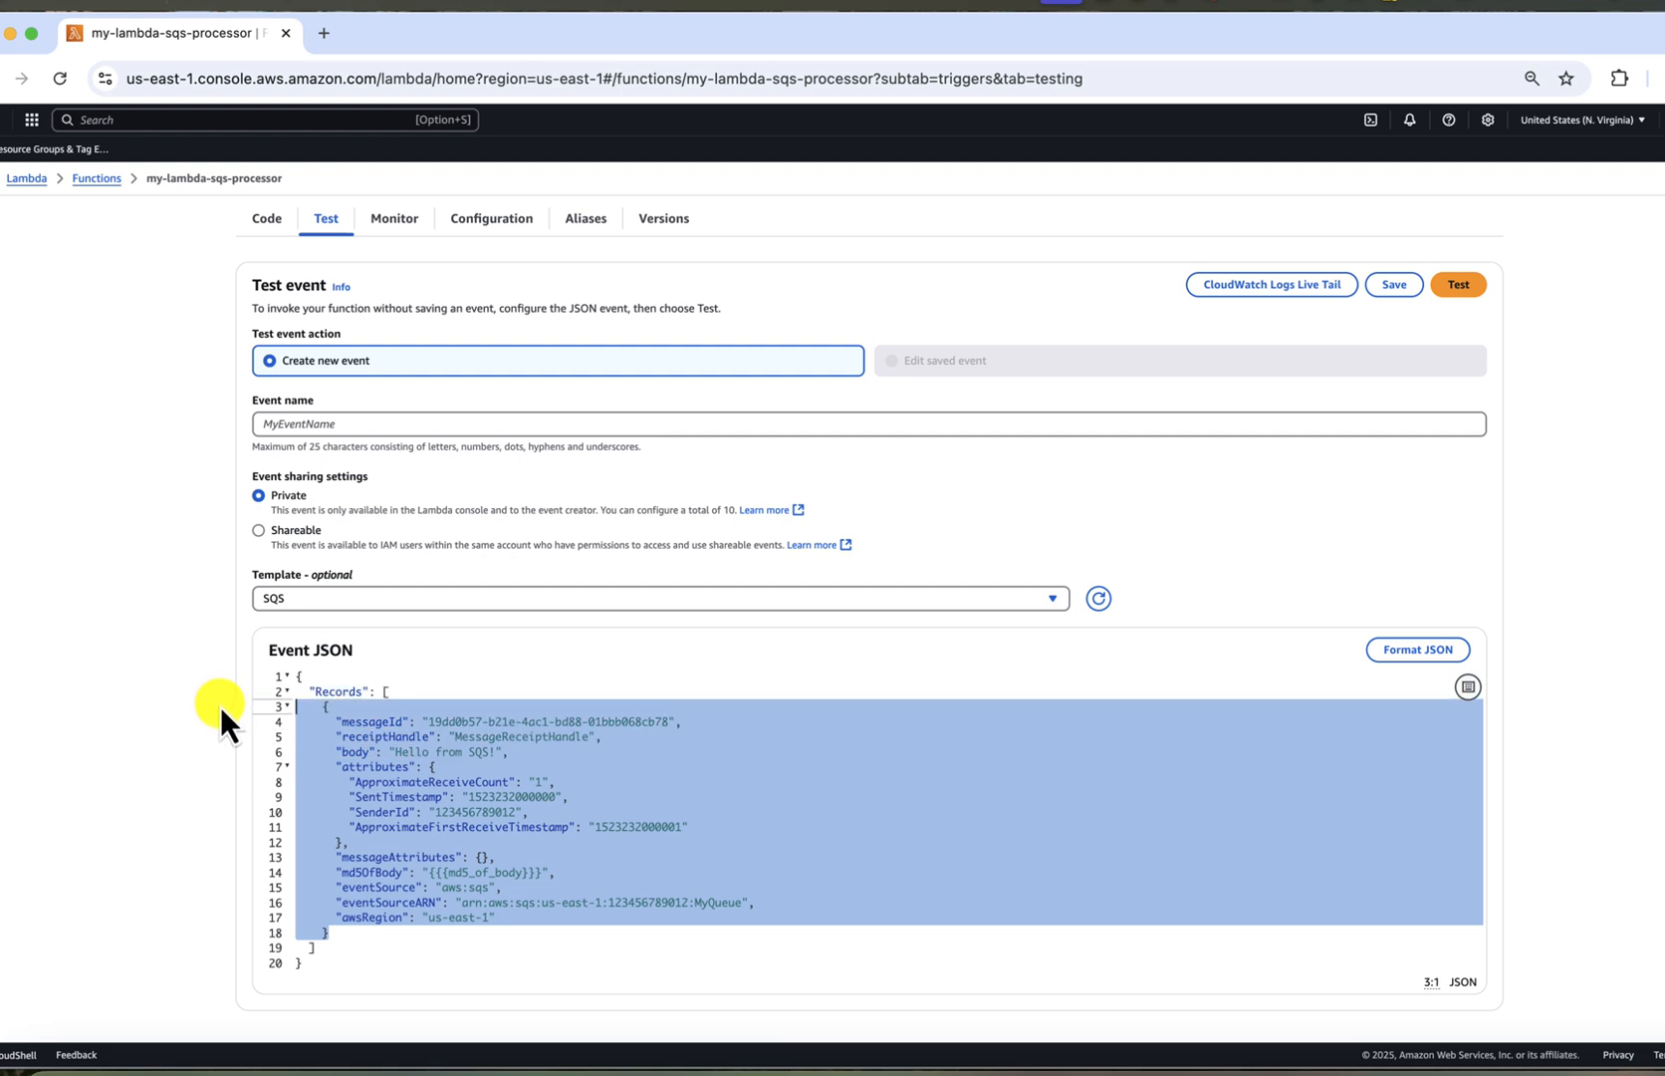
{"action": "left_click", "coordinate": [337, 931]}
{"action": "type", "text": ","}
{"action": "key", "text": "Return"}
{"action": "key", "text": "ctrl+v"}
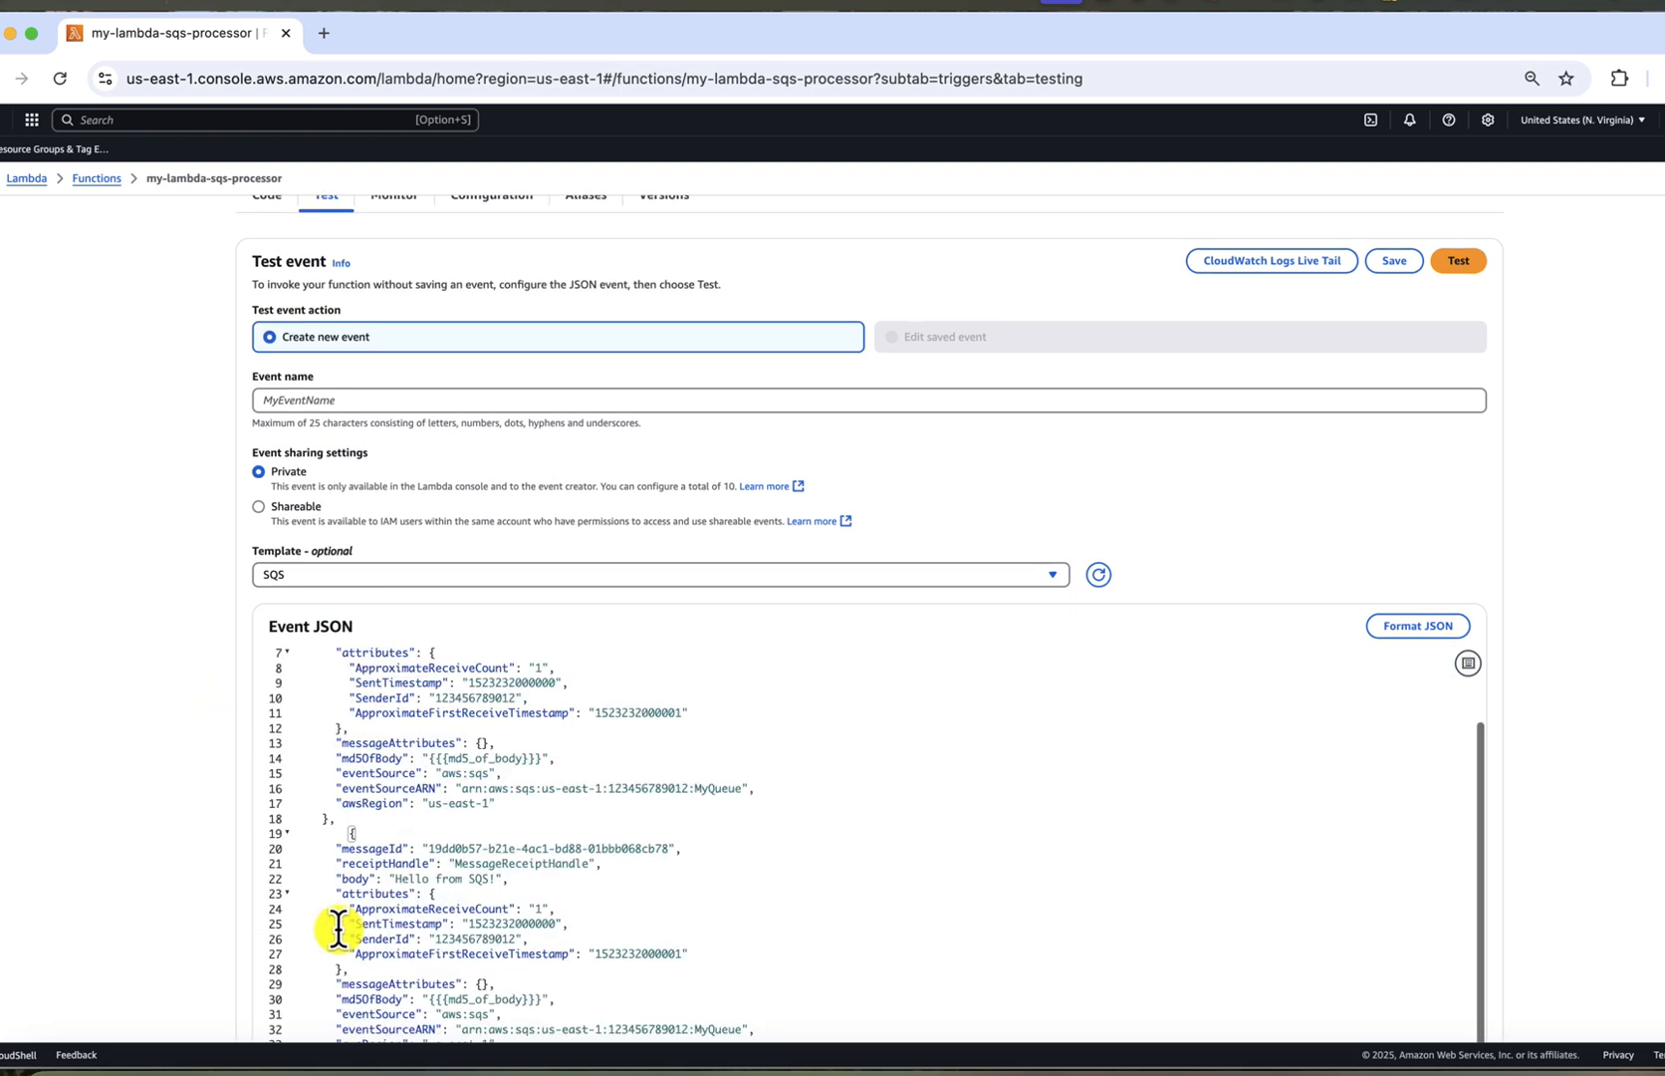
{"action": "scroll", "coordinate": [569, 876], "scroll_direction": "up", "scroll_amount": 2}
{"action": "scroll", "coordinate": [564, 807], "scroll_direction": "up", "scroll_amount": 2}
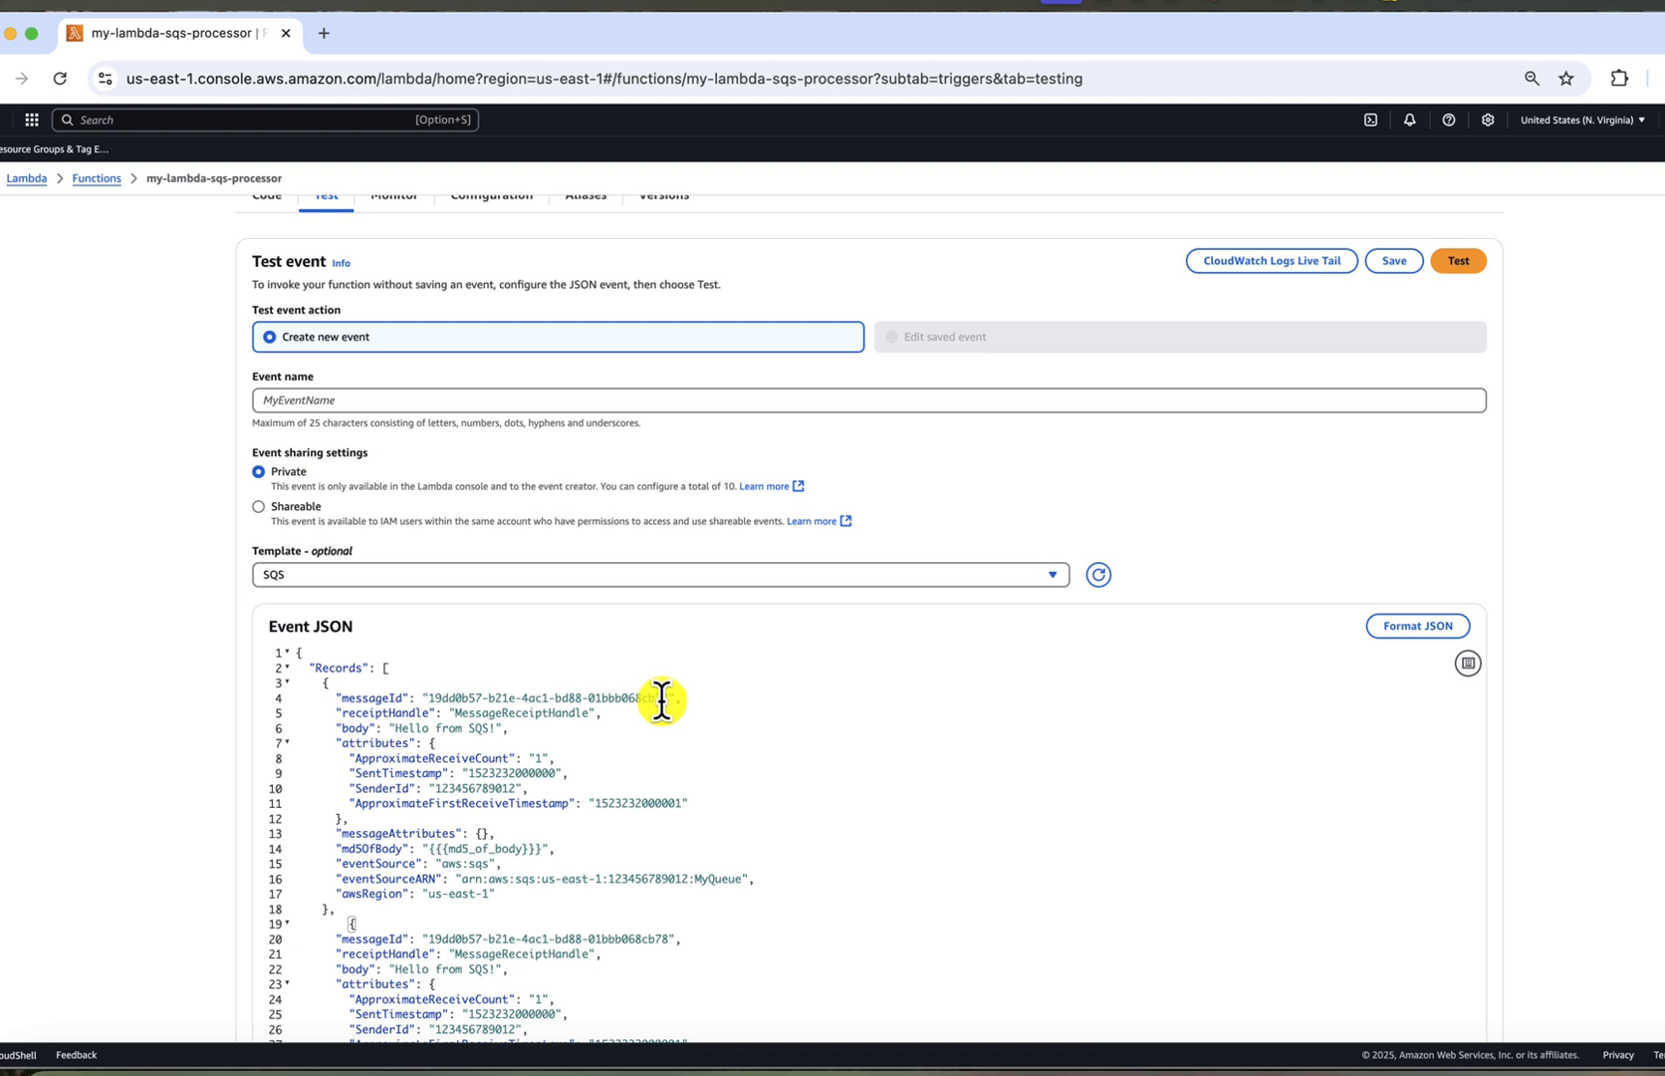
{"action": "scroll", "coordinate": [659, 729], "scroll_direction": "down", "scroll_amount": 3}
{"action": "scroll", "coordinate": [559, 723], "scroll_direction": "up", "scroll_amount": 3}
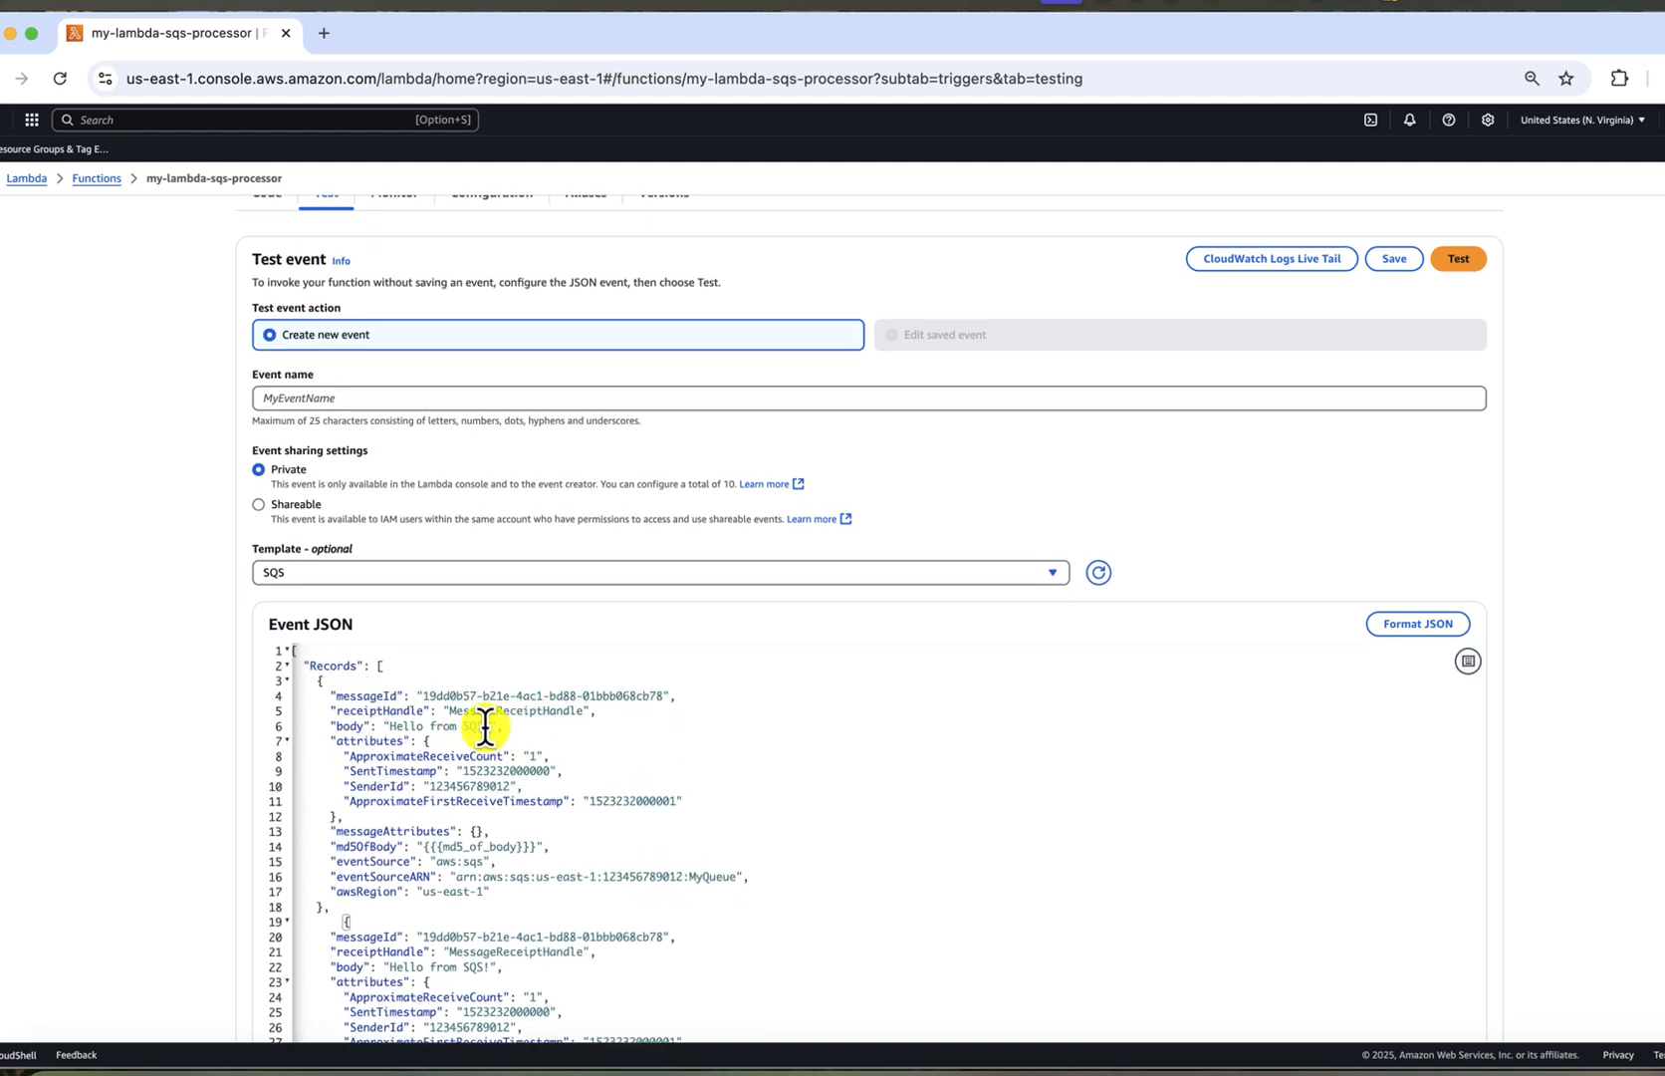
Step: Set the record bodies to Message 1 and Message 2 and name the event MyTestEvent
{"action": "left_click_drag", "start_coordinate": [490, 725], "coordinate": [390, 724]}
{"action": "type", "text": "test"}
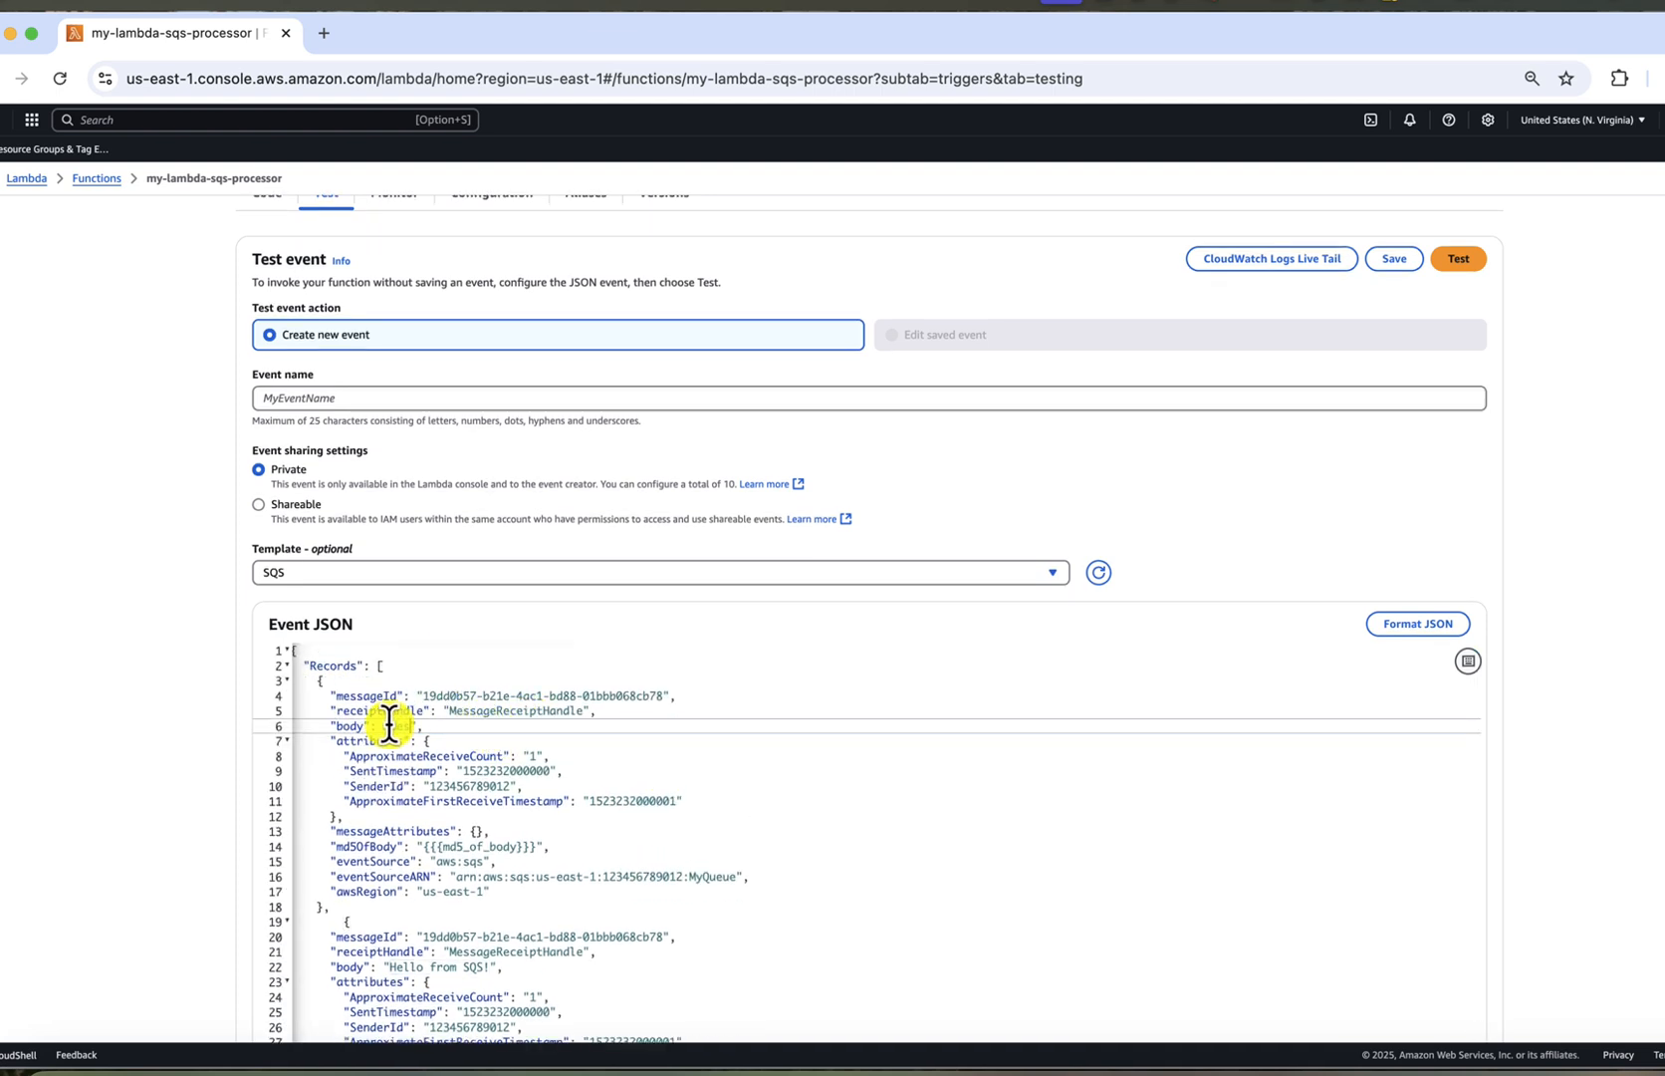
{"action": "scroll", "coordinate": [612, 719], "scroll_direction": "down", "scroll_amount": 2}
{"action": "left_click", "coordinate": [664, 848]}
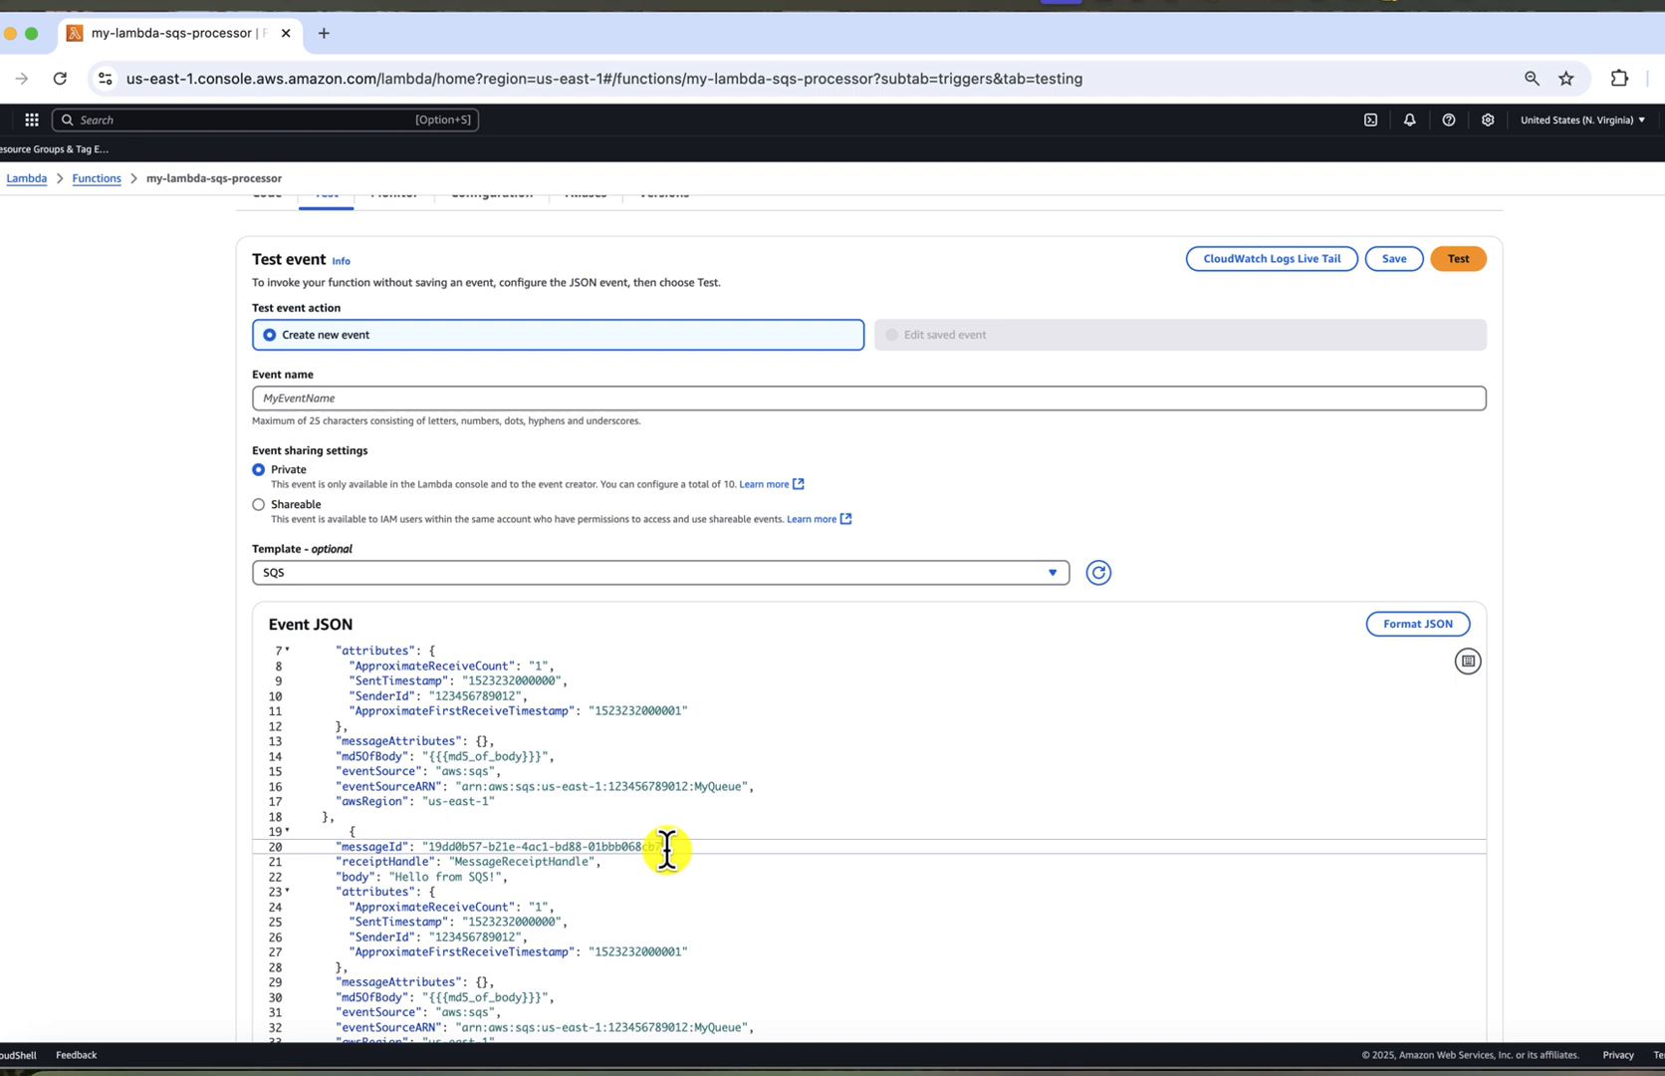
{"action": "type", "text": "9"}
{"action": "left_click_drag", "start_coordinate": [492, 877], "coordinate": [392, 876]}
{"action": "type", "text": "message"}
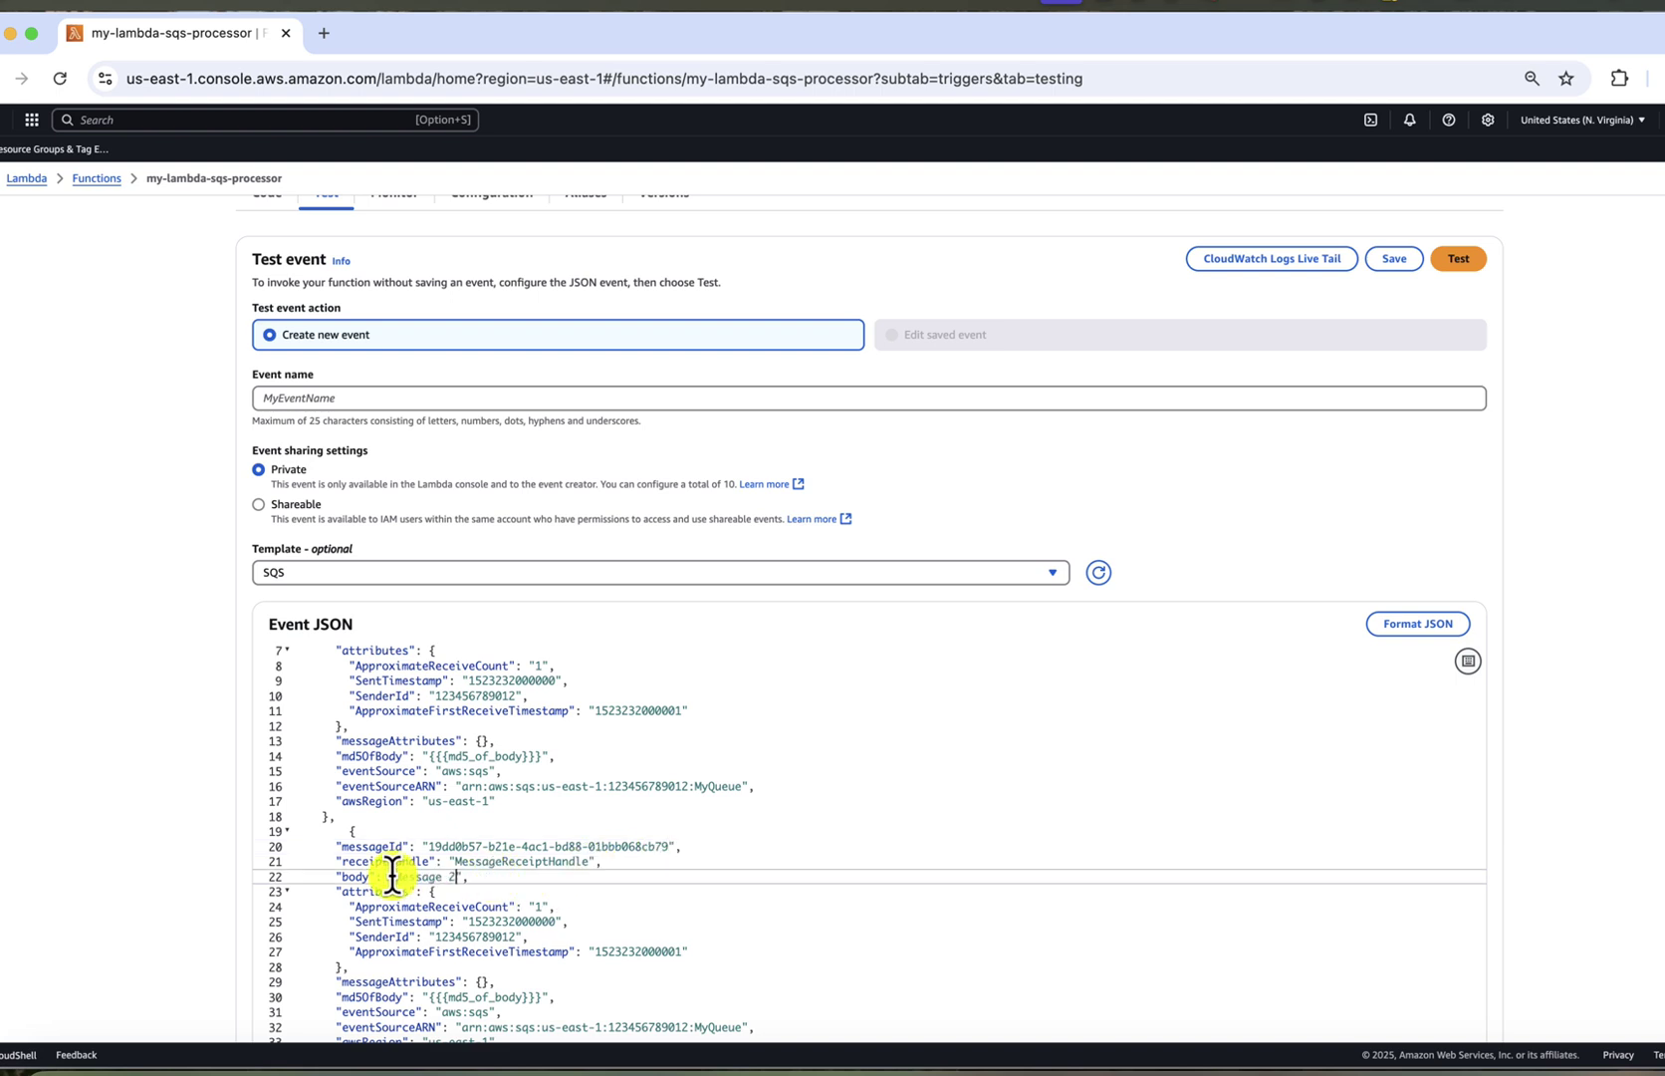
{"action": "scroll", "coordinate": [617, 885], "scroll_direction": "down", "scroll_amount": 1}
{"action": "scroll", "coordinate": [672, 851], "scroll_direction": "down", "scroll_amount": 1}
{"action": "left_click", "coordinate": [673, 851]}
{"action": "scroll", "coordinate": [673, 851], "scroll_direction": "up", "scroll_amount": 2}
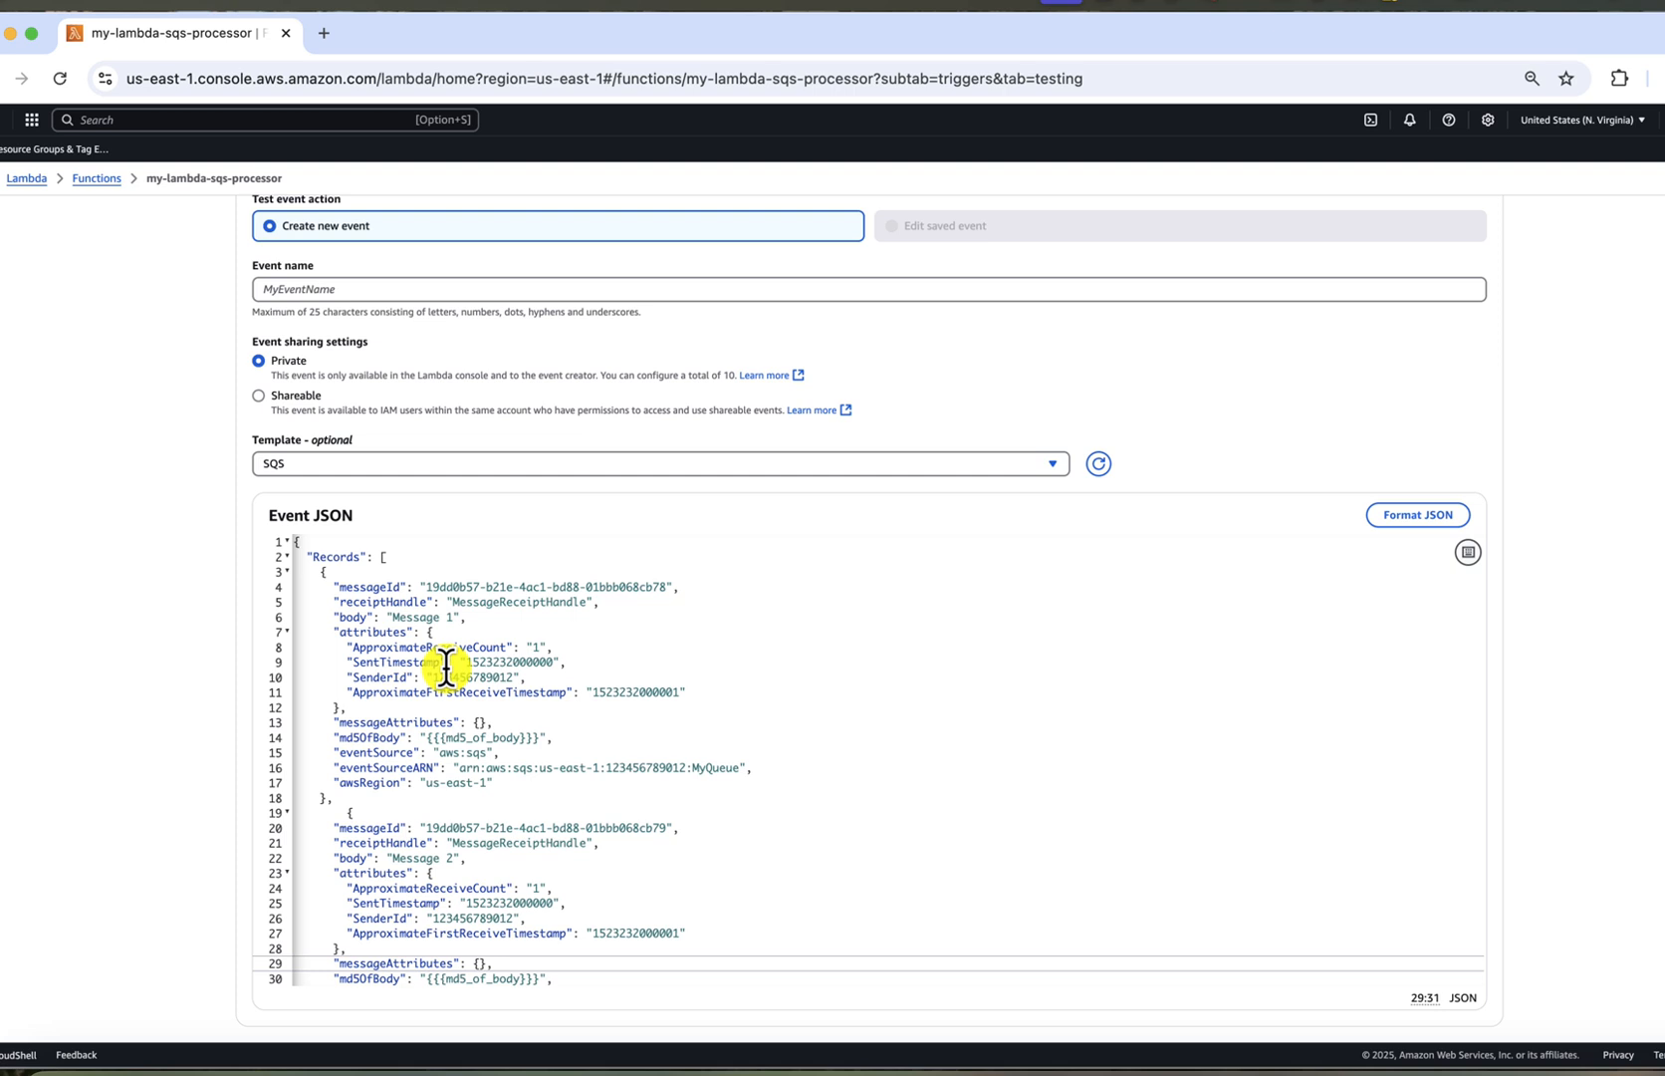
{"action": "scroll", "coordinate": [447, 668], "scroll_direction": "up", "scroll_amount": 5}
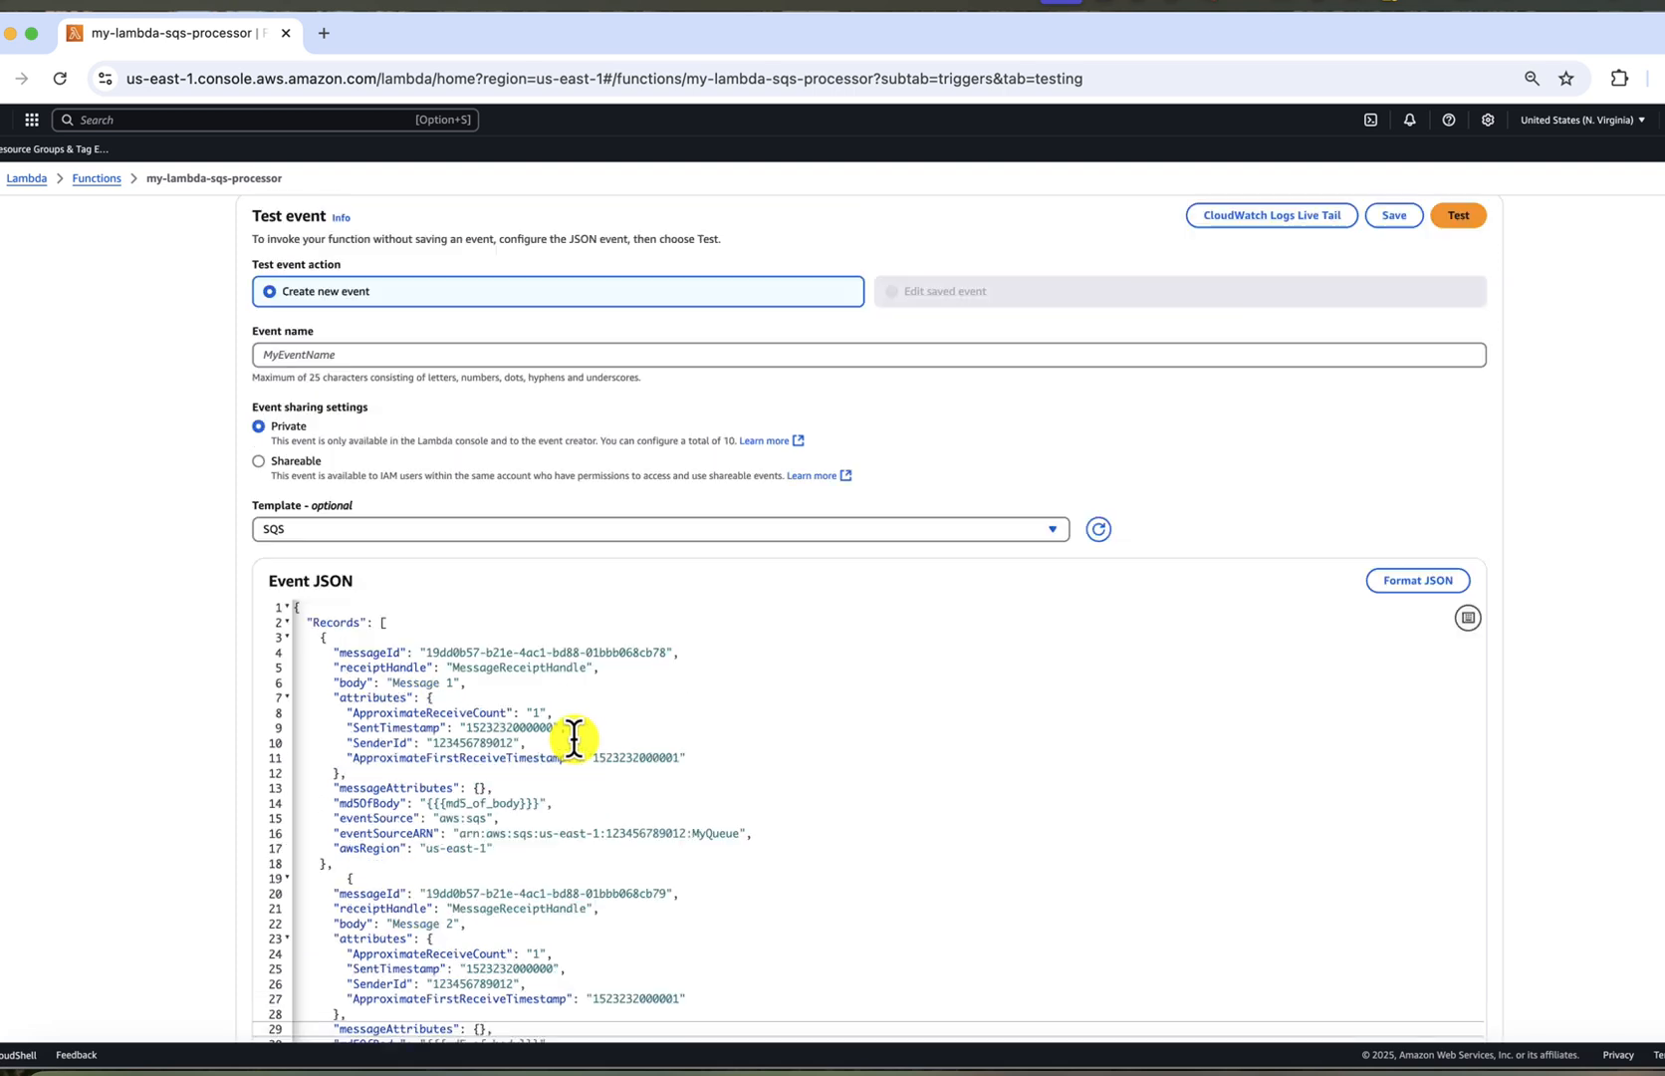
{"action": "left_click", "coordinate": [292, 699]}
{"action": "type", "text": "MyTestEvent"}
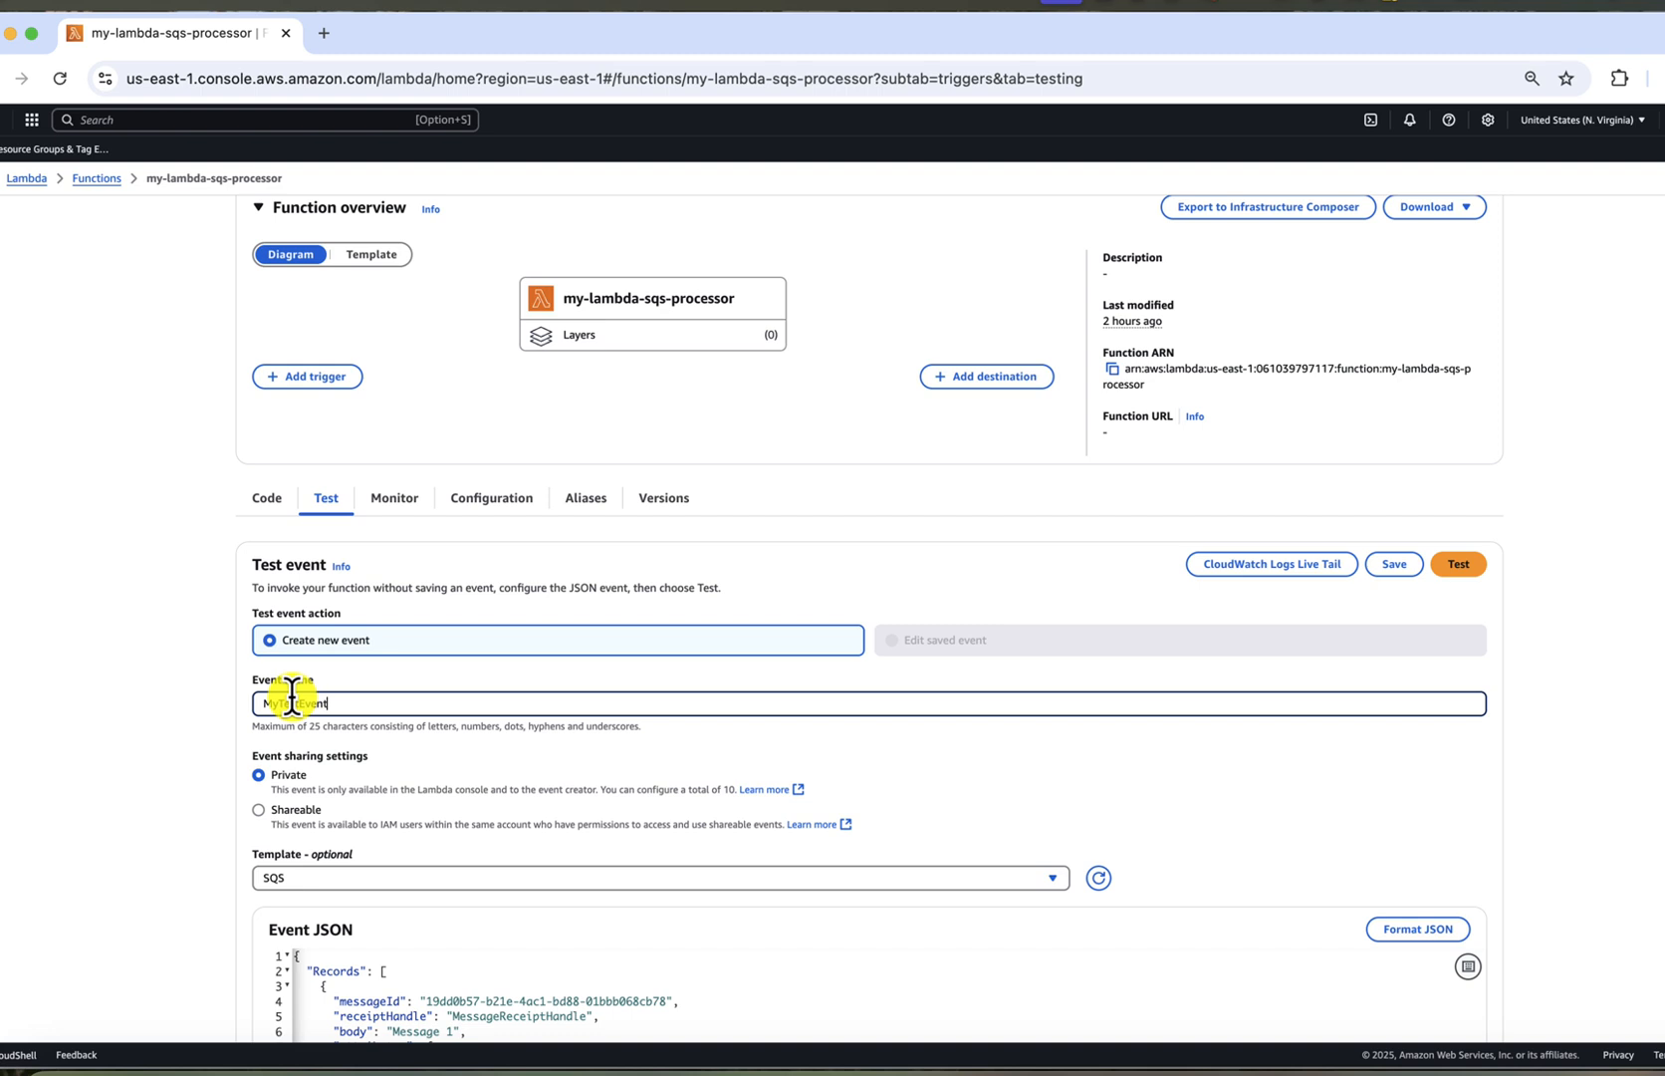
Step: Save MyTestEvent, add the missing comma between the two records, save again, and return to the code
{"action": "left_click", "coordinate": [1393, 564]}
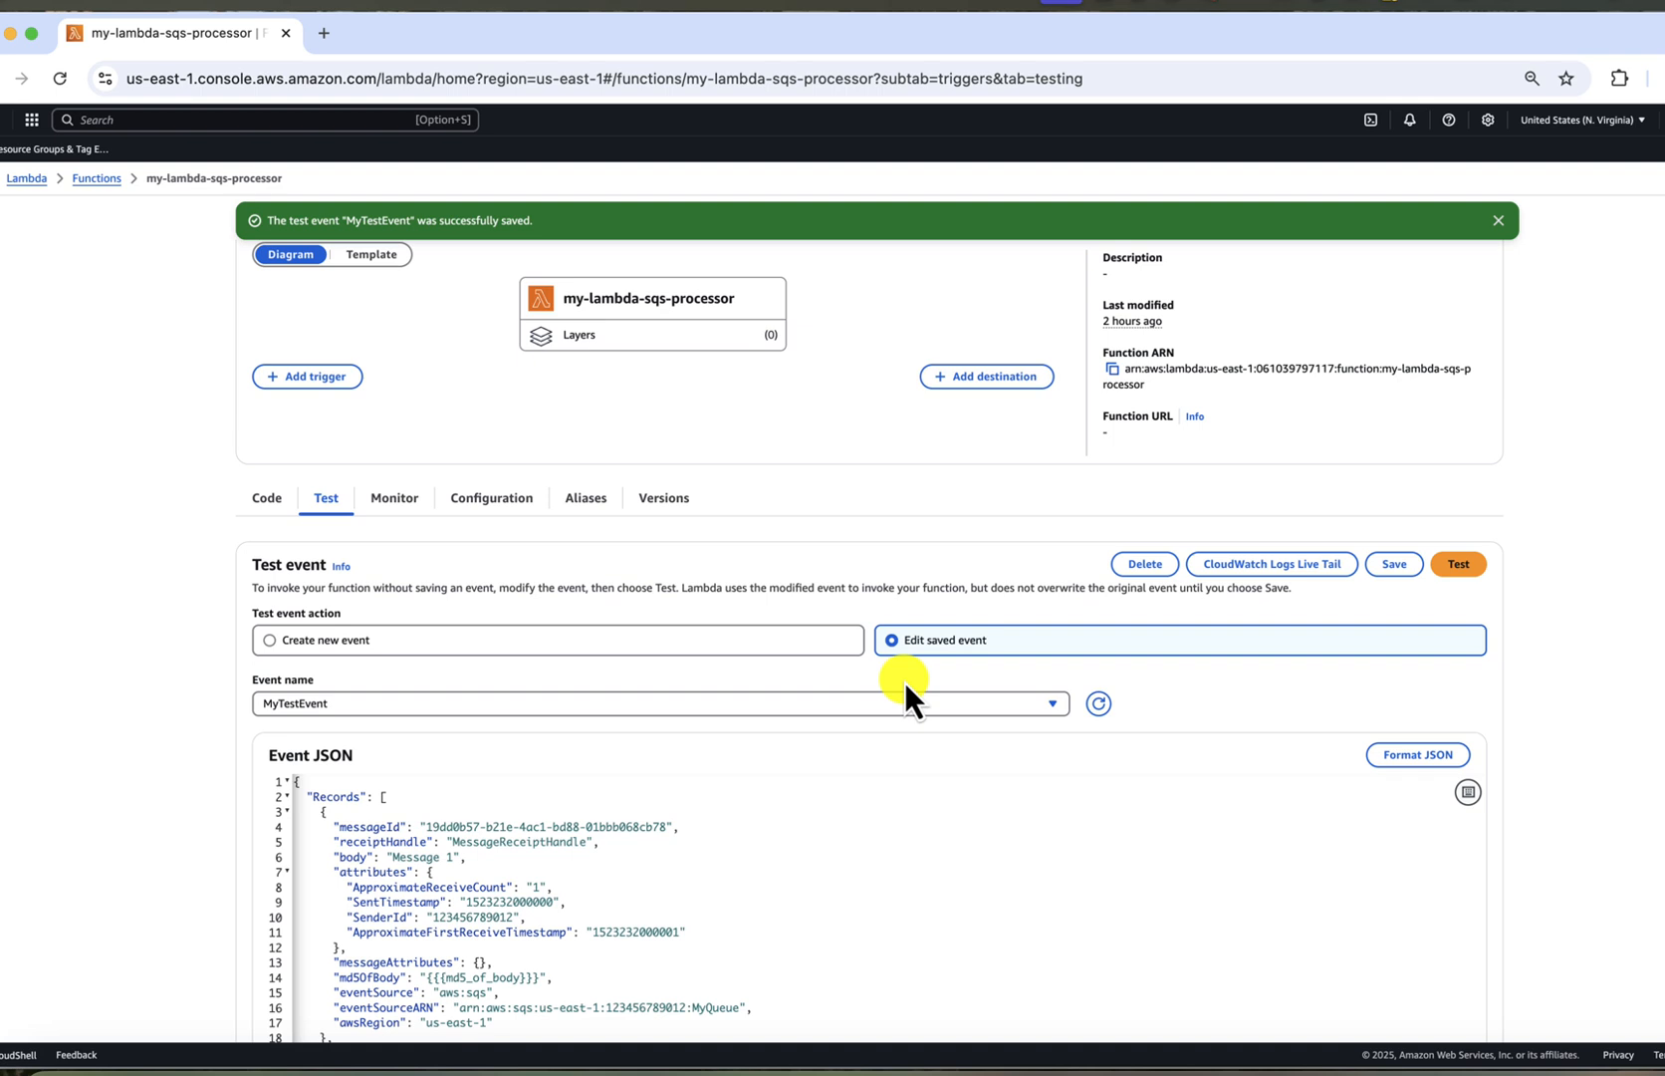
{"action": "scroll", "coordinate": [689, 714], "scroll_direction": "down", "scroll_amount": 3}
{"action": "scroll", "coordinate": [468, 762], "scroll_direction": "down", "scroll_amount": 2}
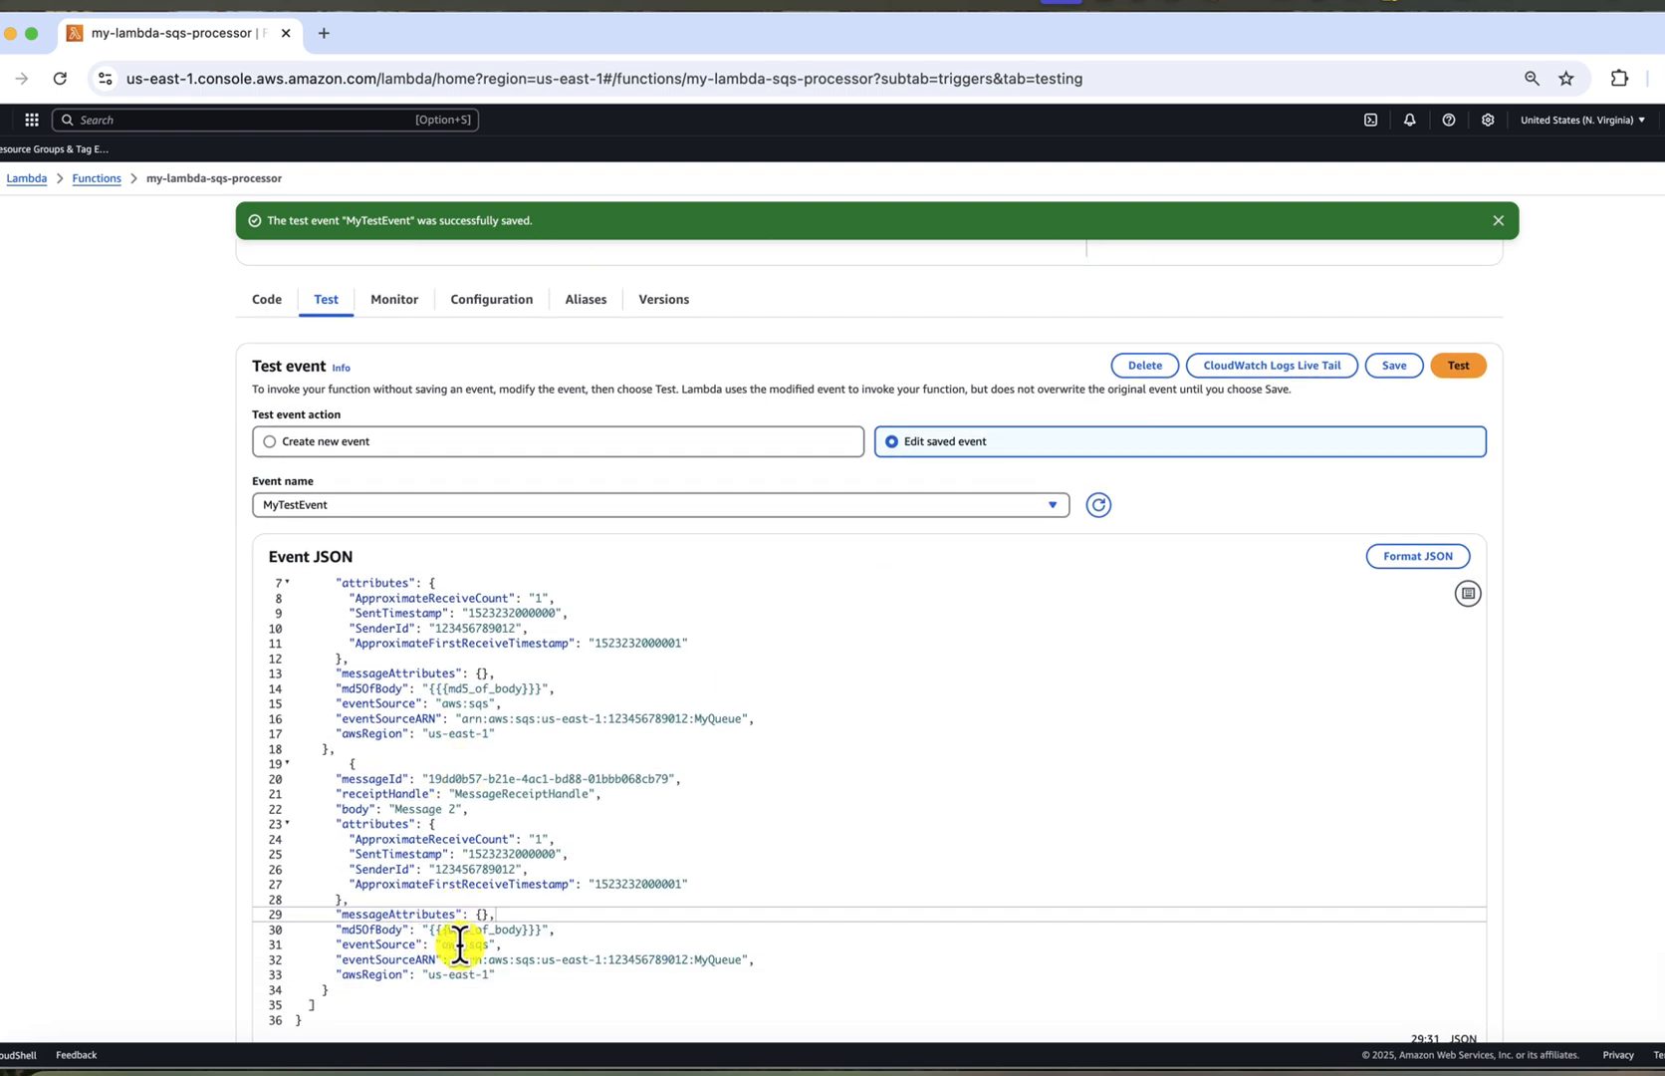
{"action": "scroll", "coordinate": [426, 843], "scroll_direction": "down", "scroll_amount": 1}
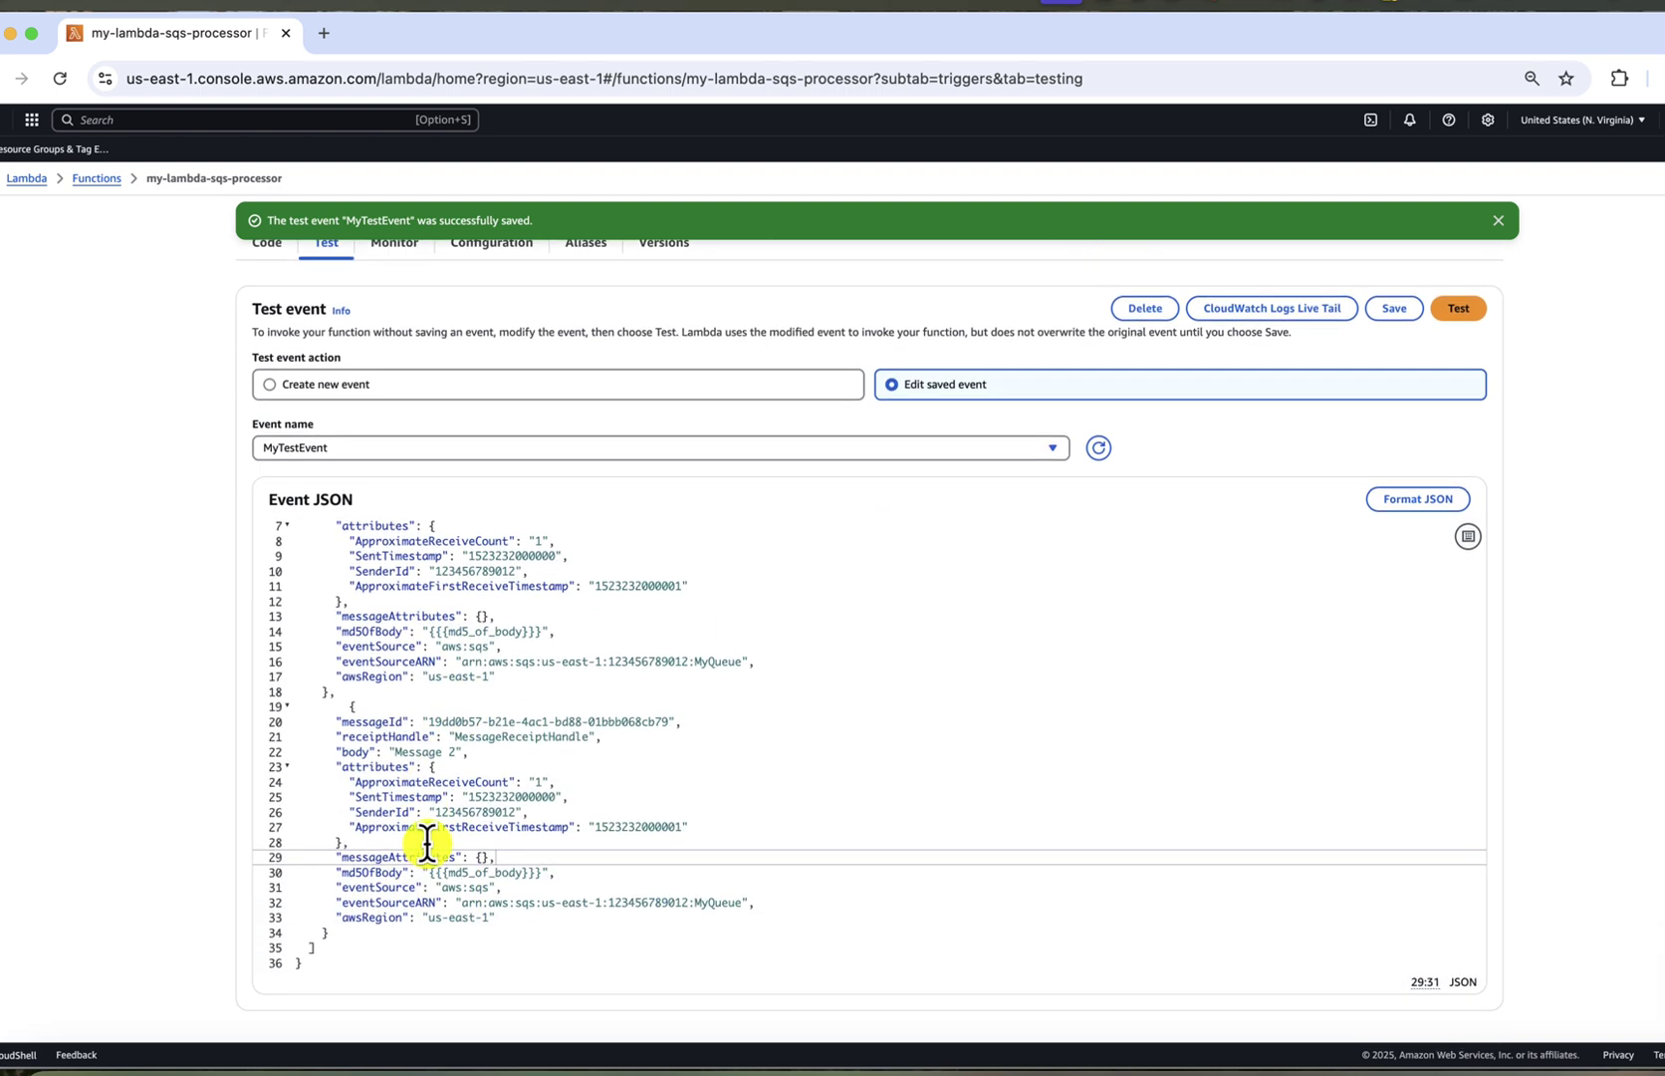
{"action": "left_click", "coordinate": [336, 691]}
{"action": "scroll", "coordinate": [1249, 592], "scroll_direction": "up", "scroll_amount": 3}
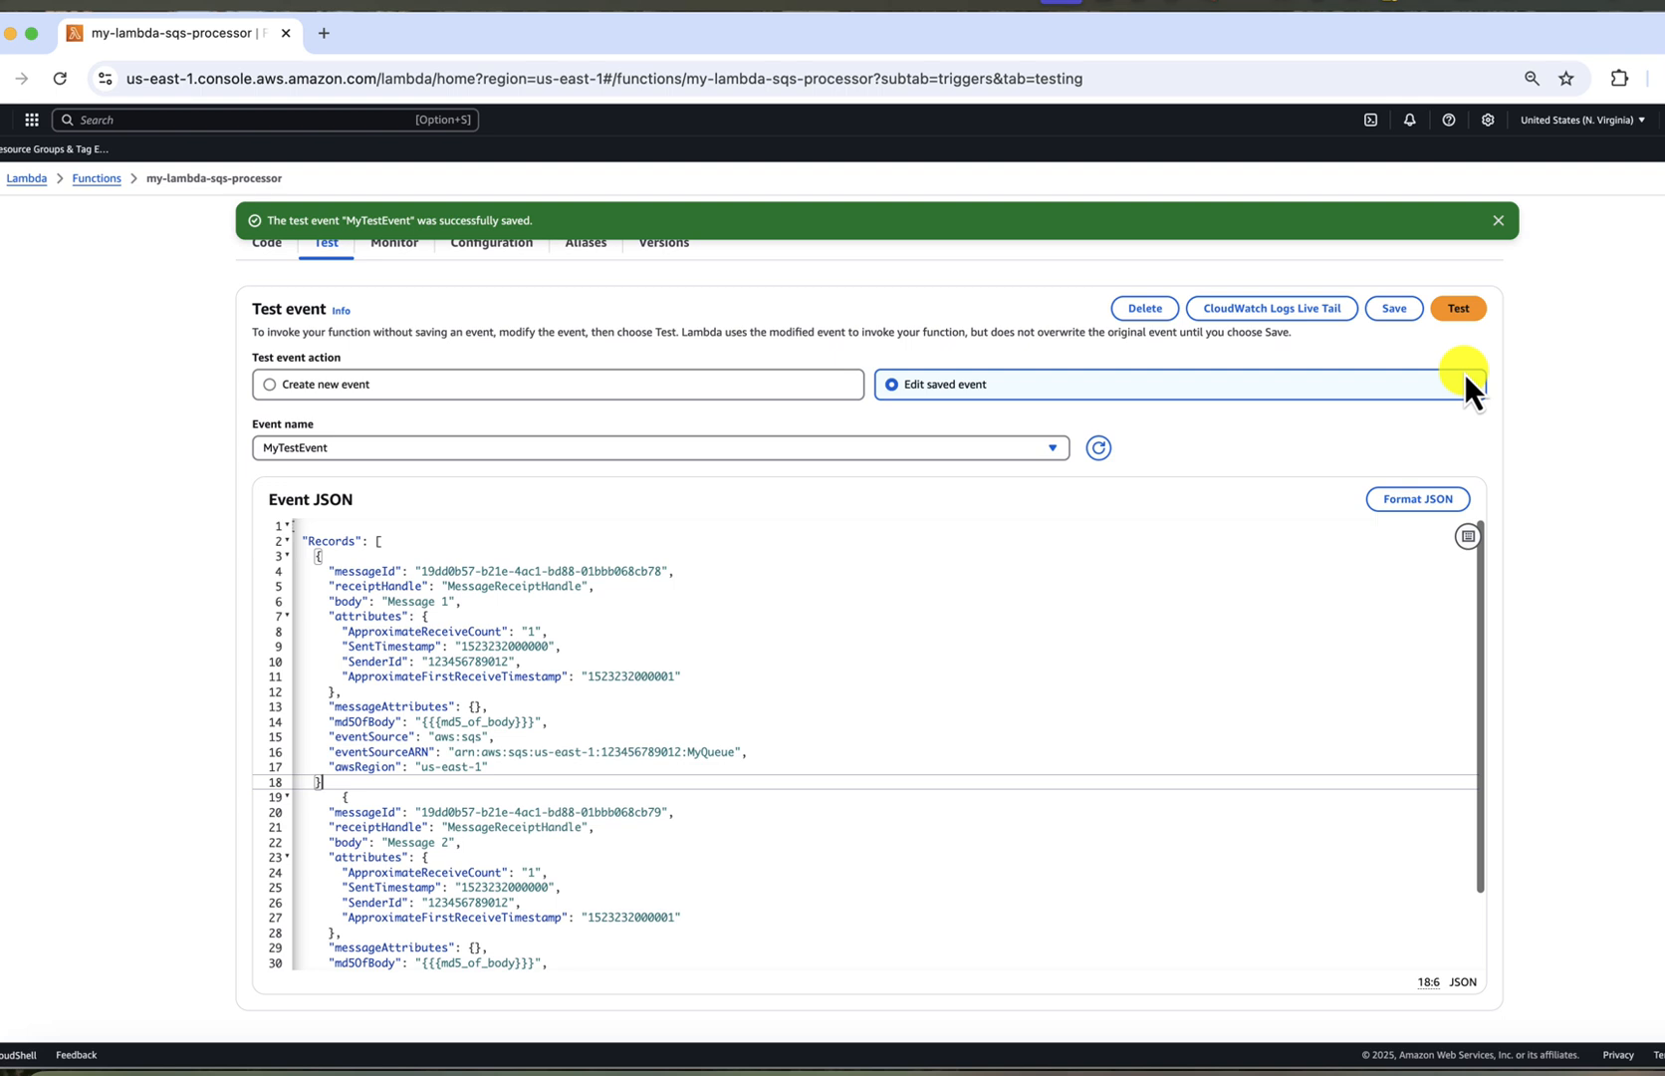
{"action": "left_click", "coordinate": [1393, 294]}
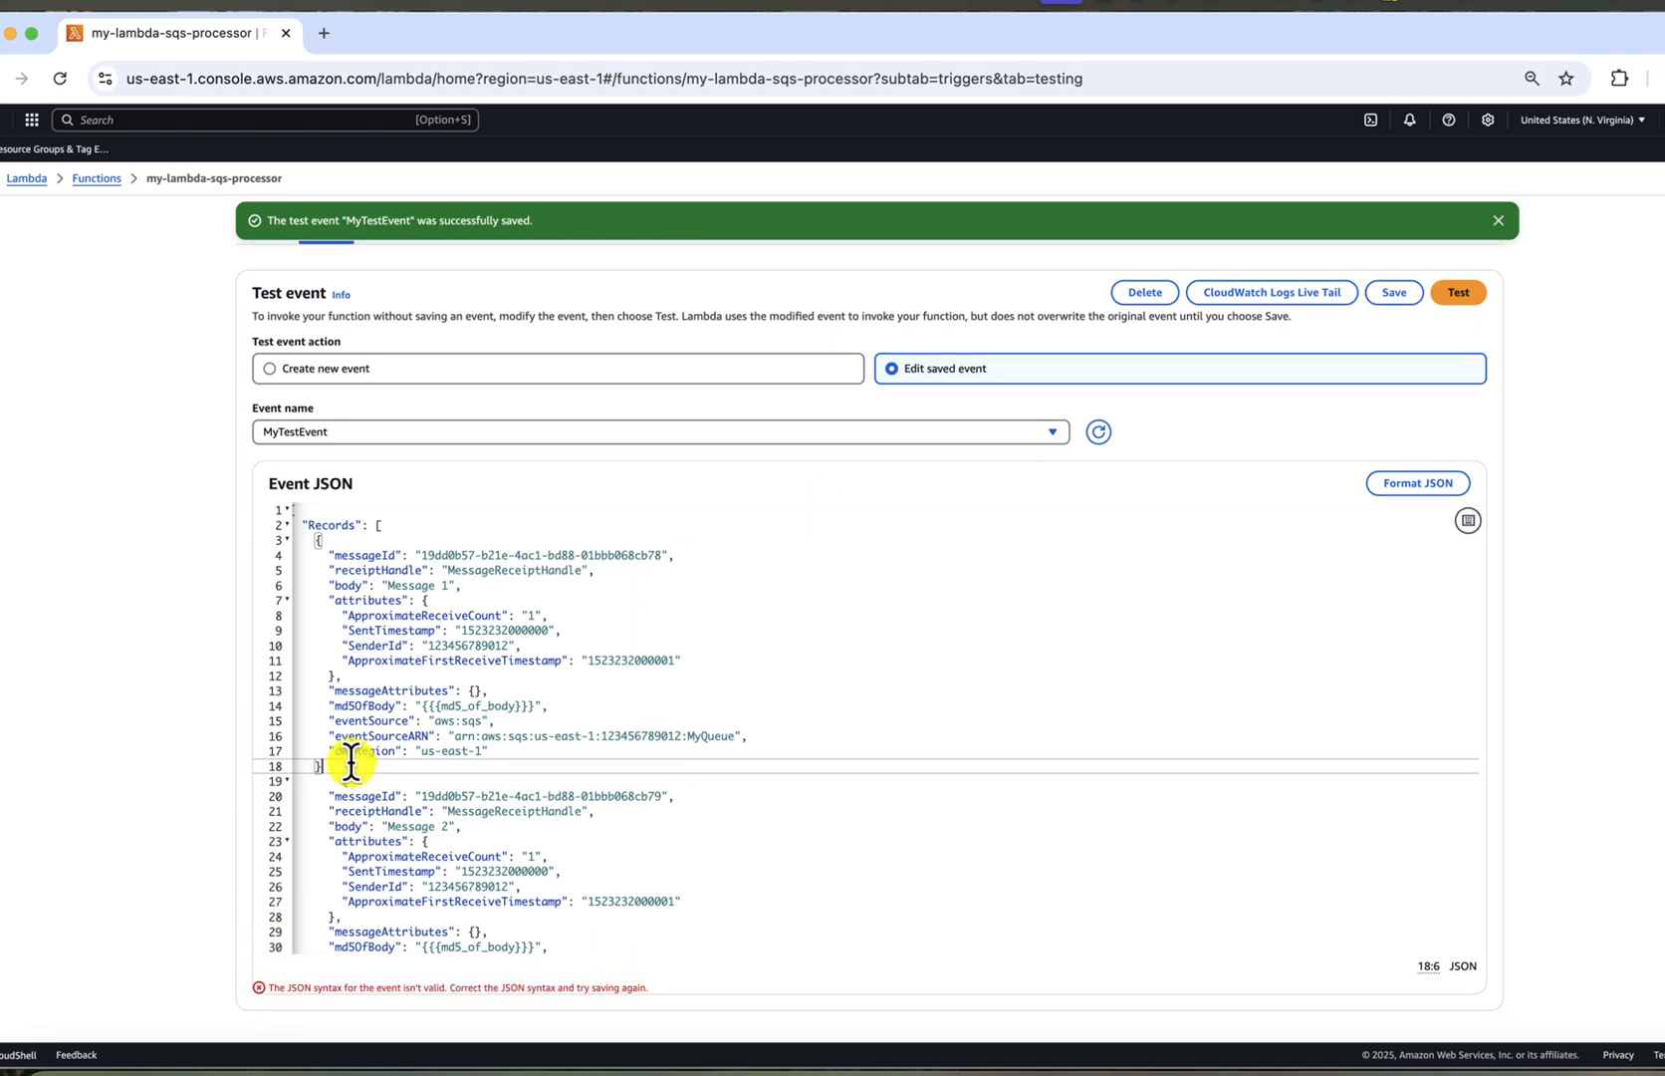
{"action": "type", "text": ","}
{"action": "left_click", "coordinate": [1459, 308]}
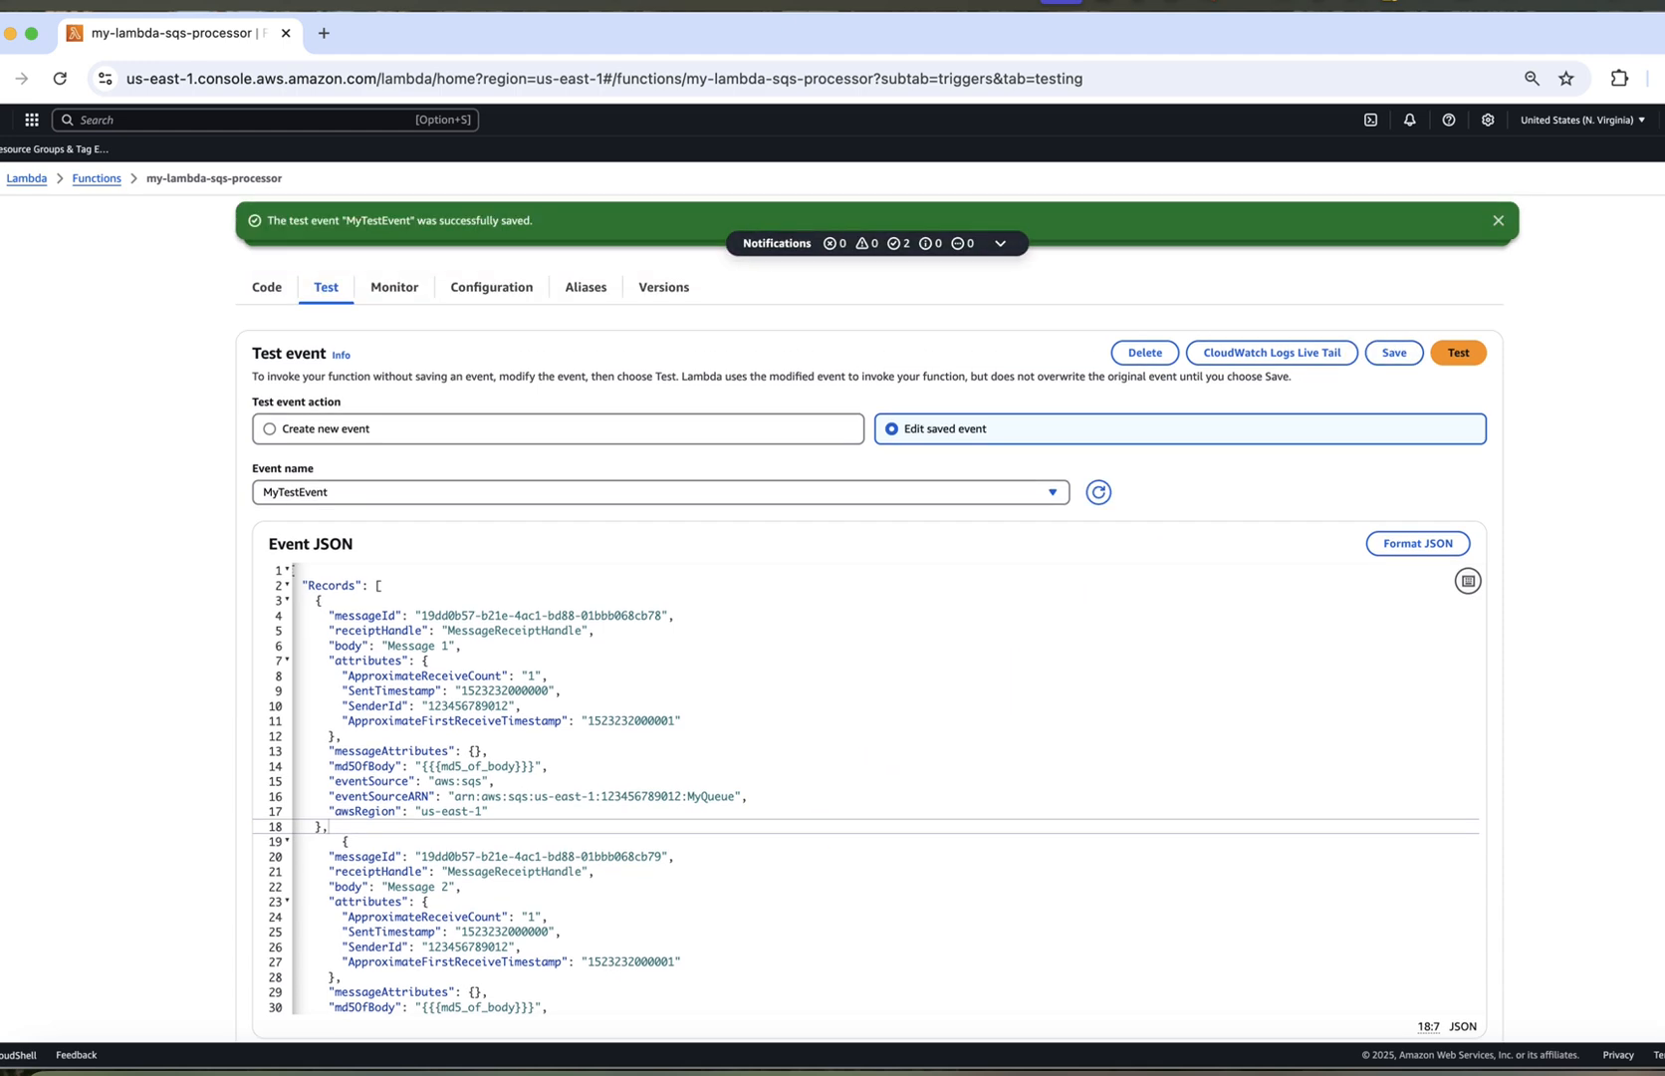
{"action": "scroll", "coordinate": [520, 708], "scroll_direction": "up", "scroll_amount": 3}
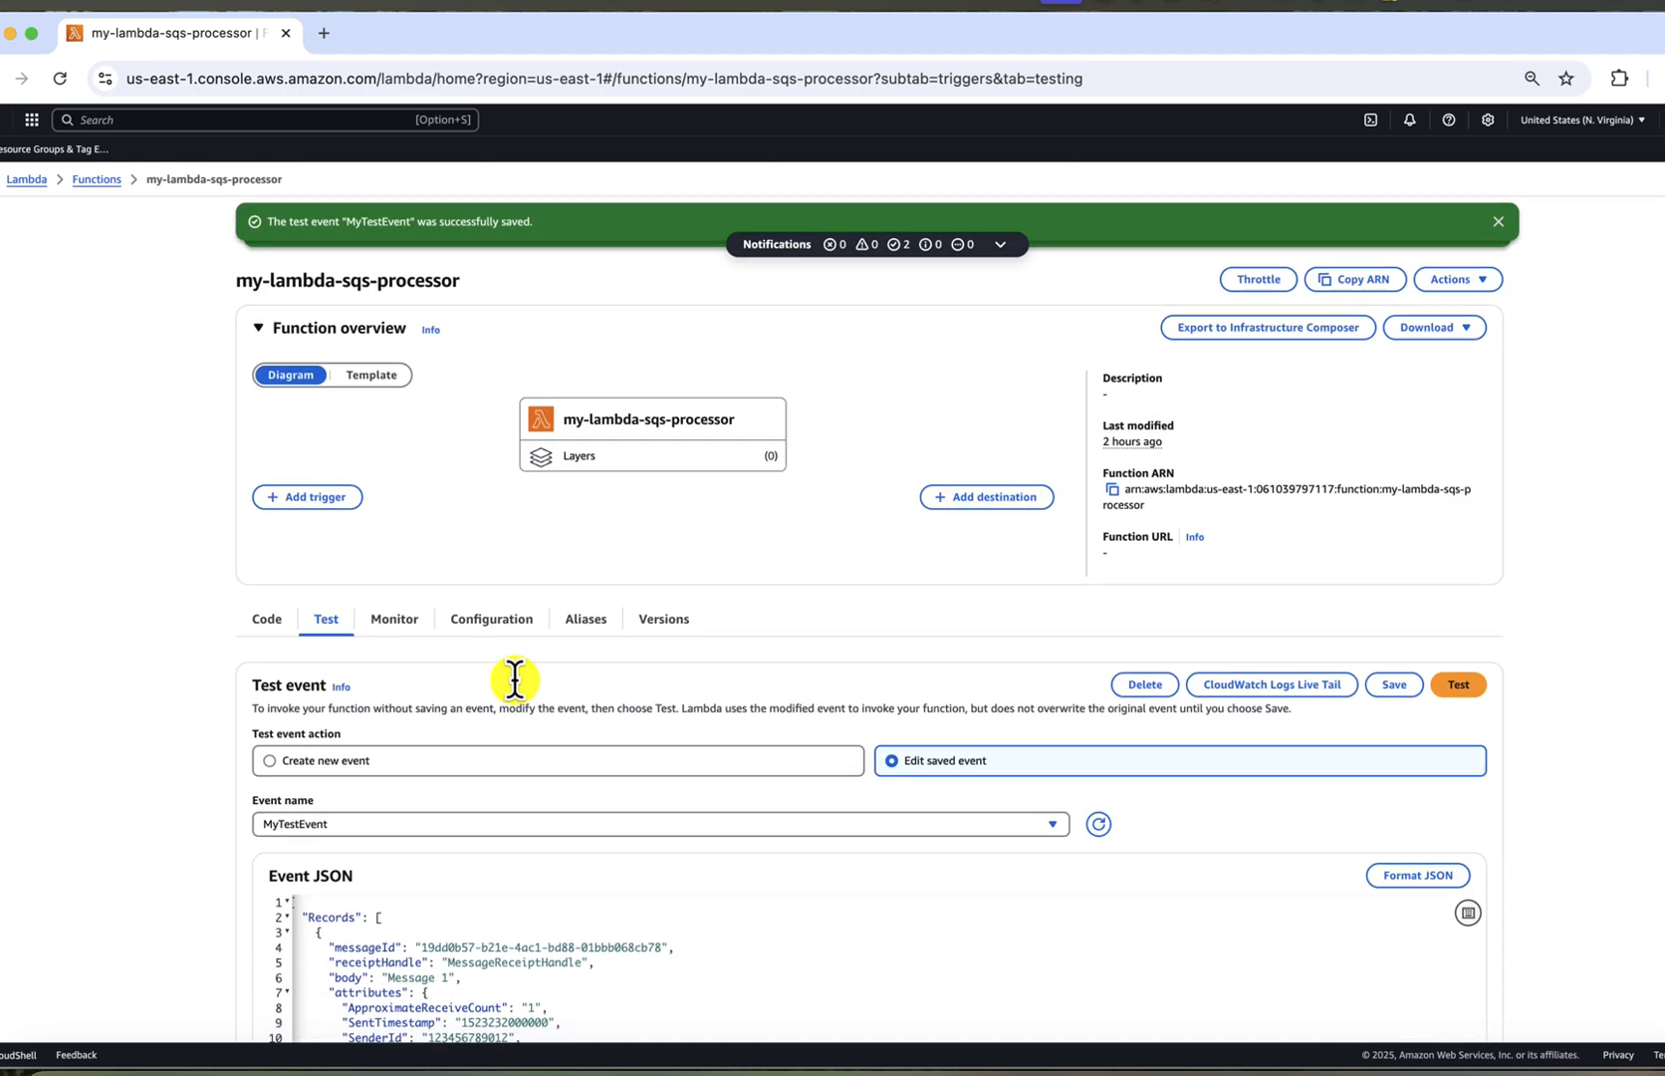
{"action": "left_click", "coordinate": [265, 617]}
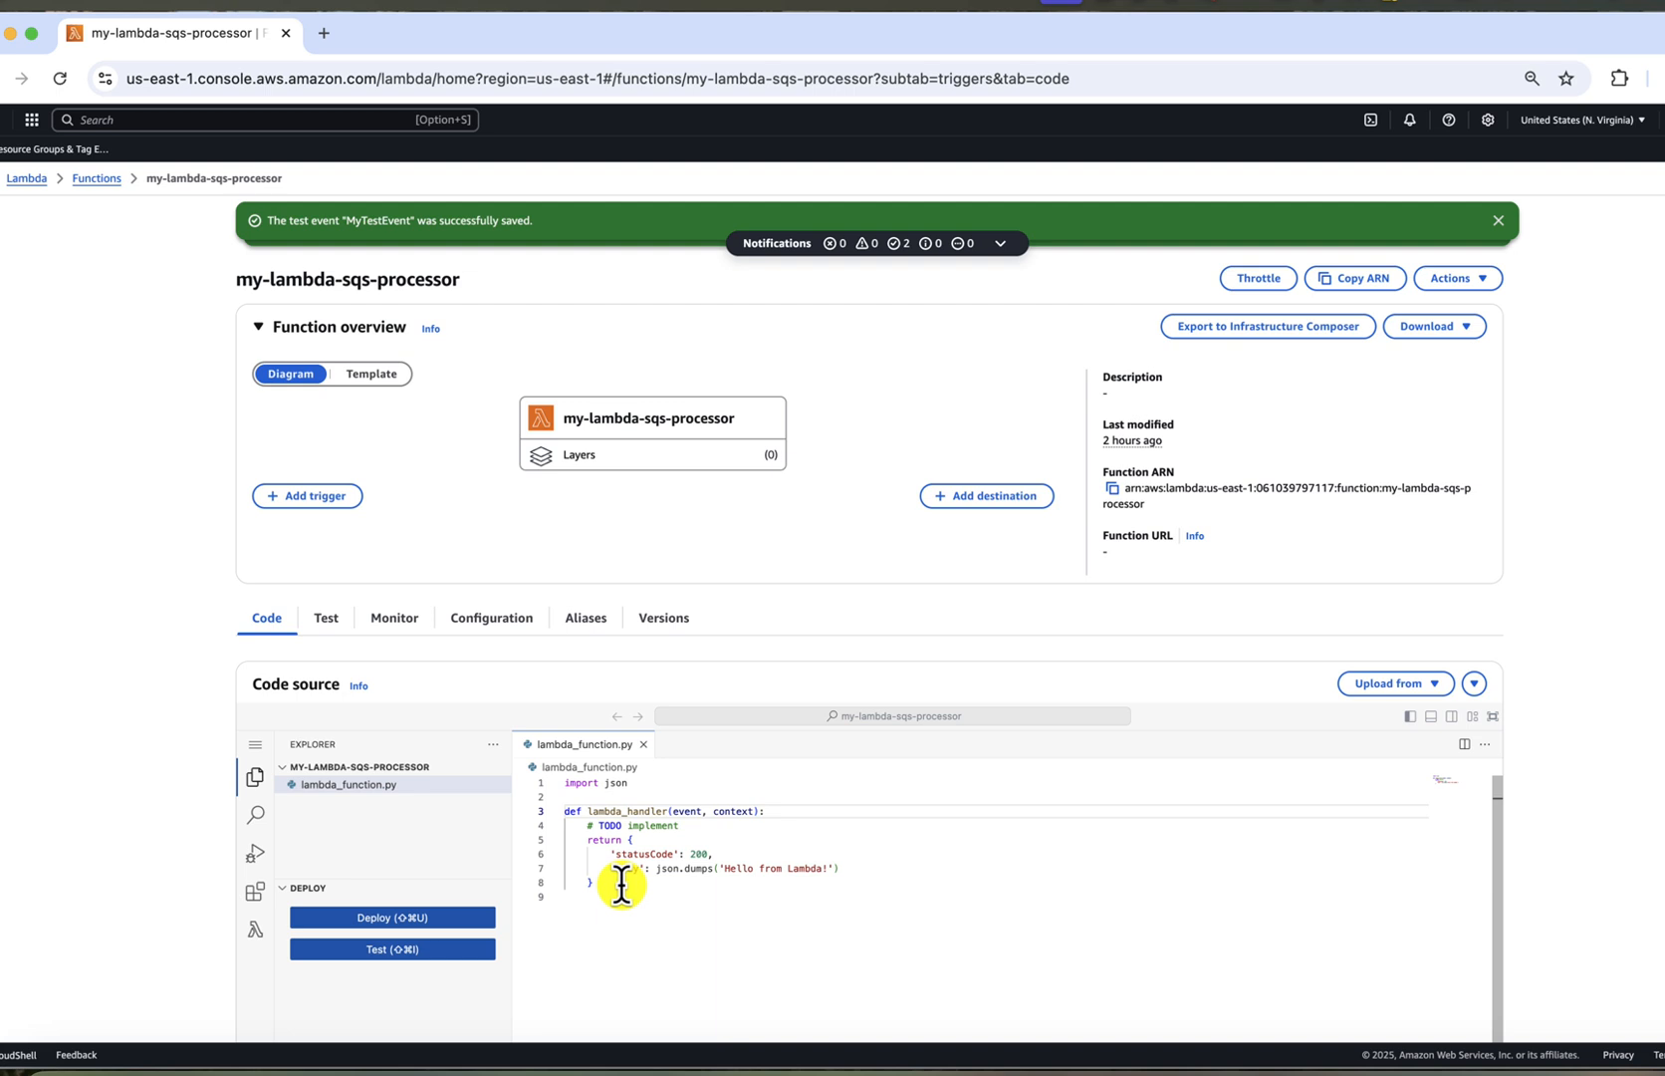
Step: Replace the handler body with records = event['Records'] and a loop printing each record['body']
{"action": "left_click_drag", "start_coordinate": [611, 885], "coordinate": [526, 827]}
{"action": "key", "text": "BackSpace"}
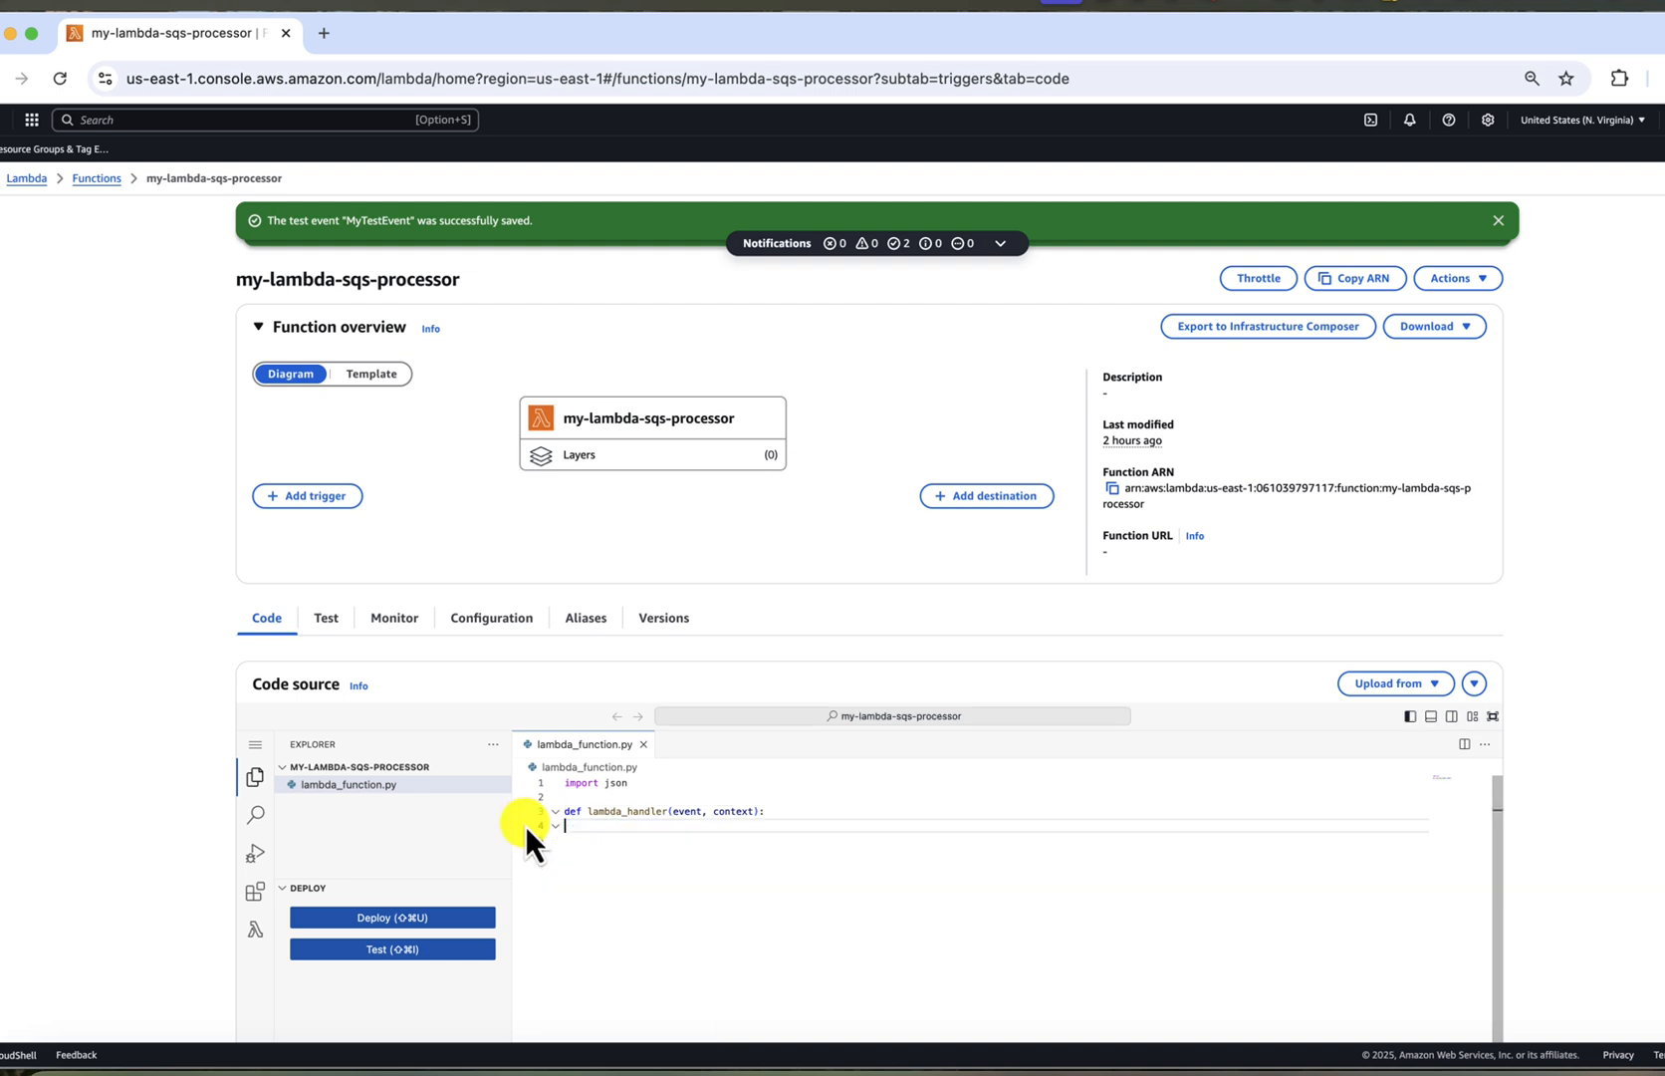
{"action": "type", "text": "records = event['Records']      for record in records:         body = record['body']         print(body)"}
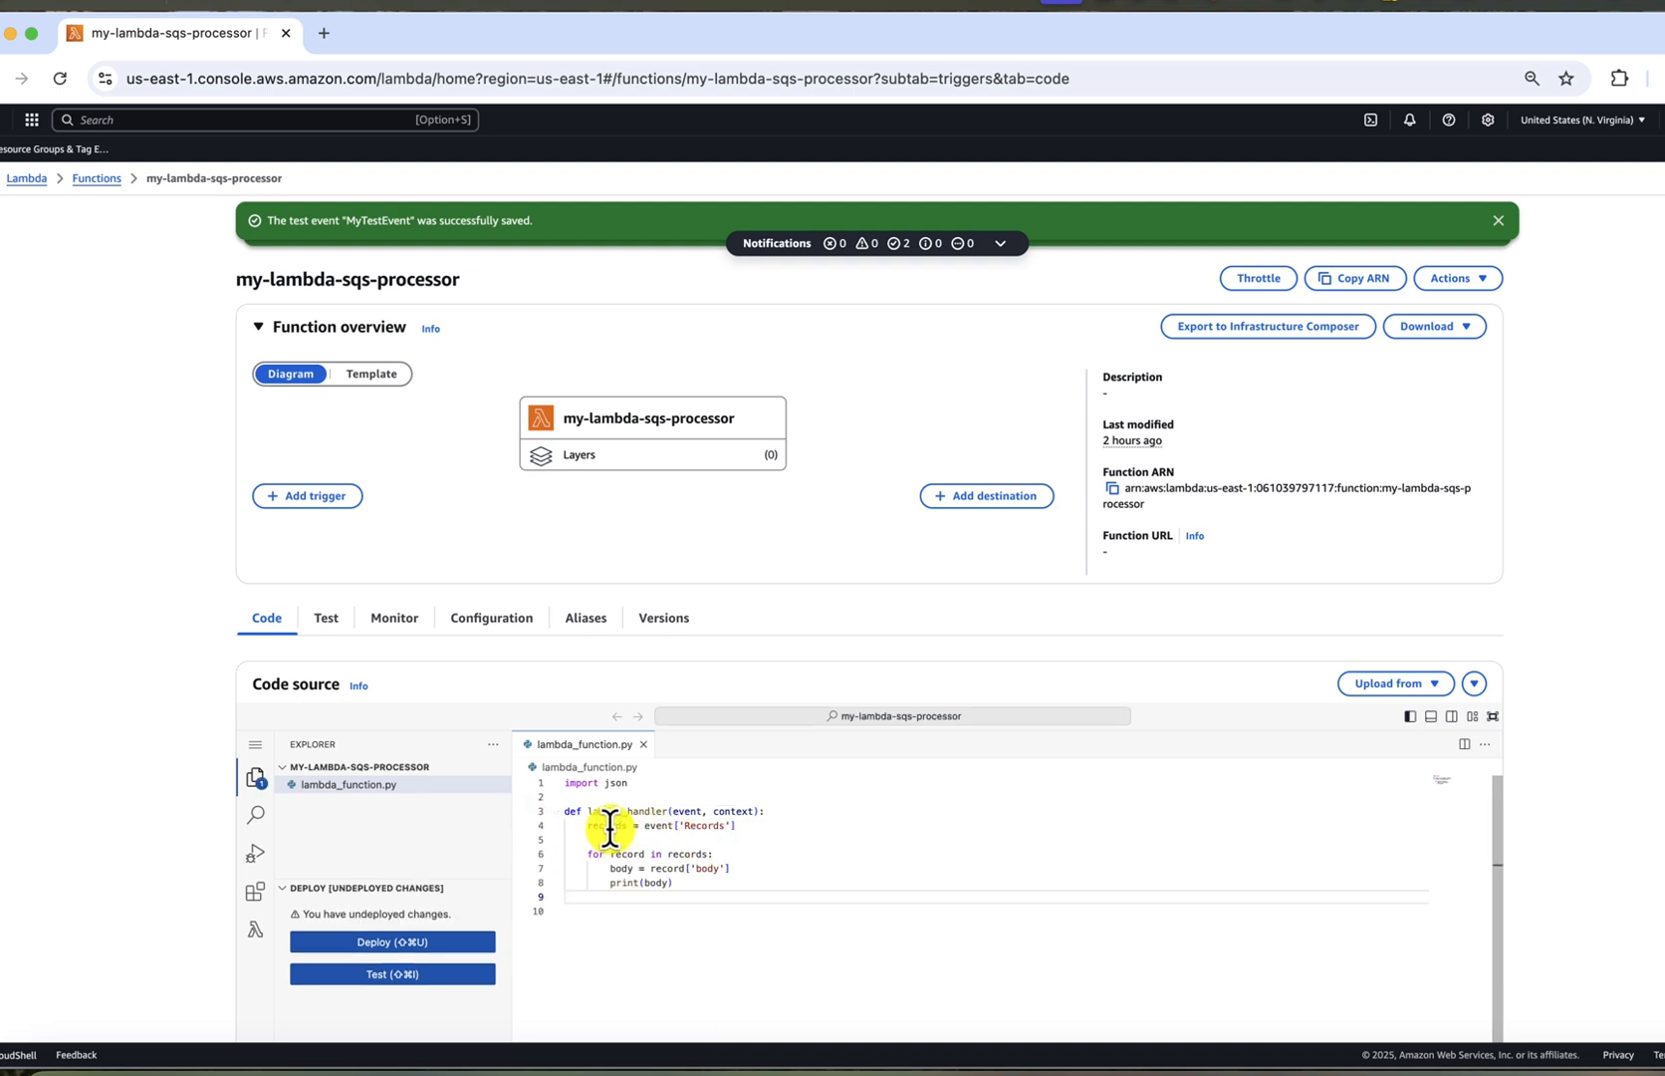
{"action": "left_click", "coordinate": [619, 826]}
{"action": "left_click", "coordinate": [719, 826]}
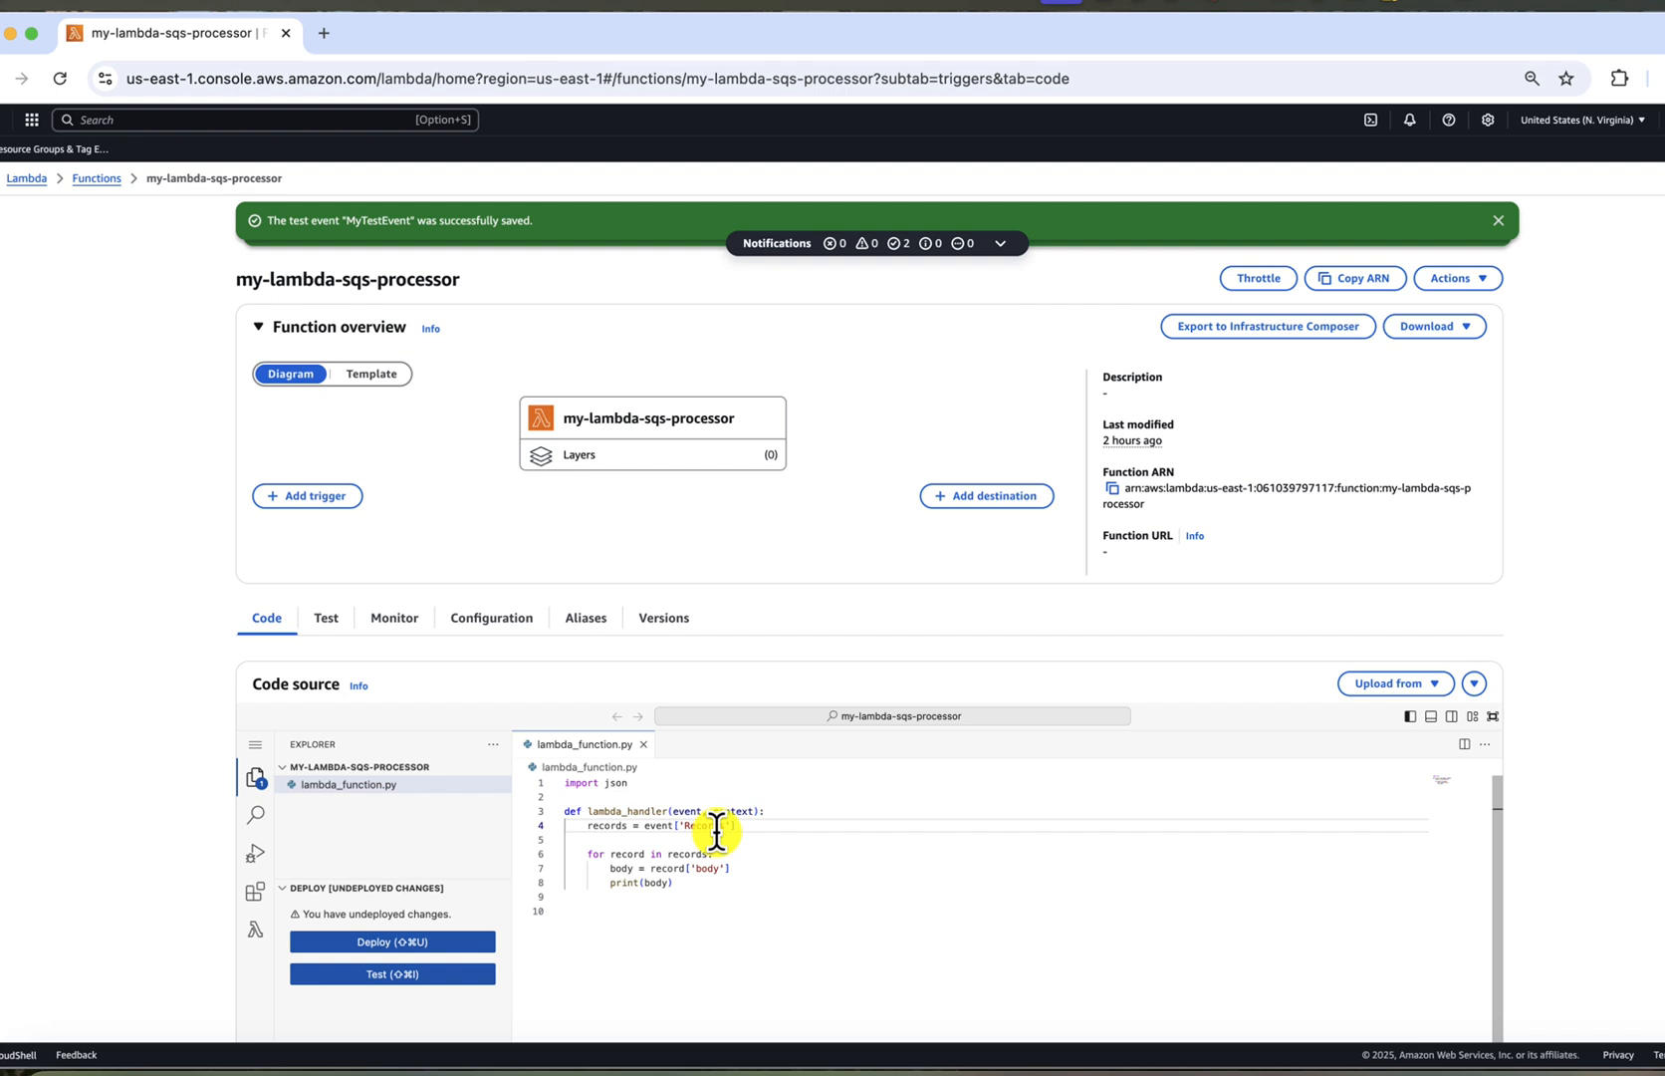
{"action": "left_click", "coordinate": [756, 825]}
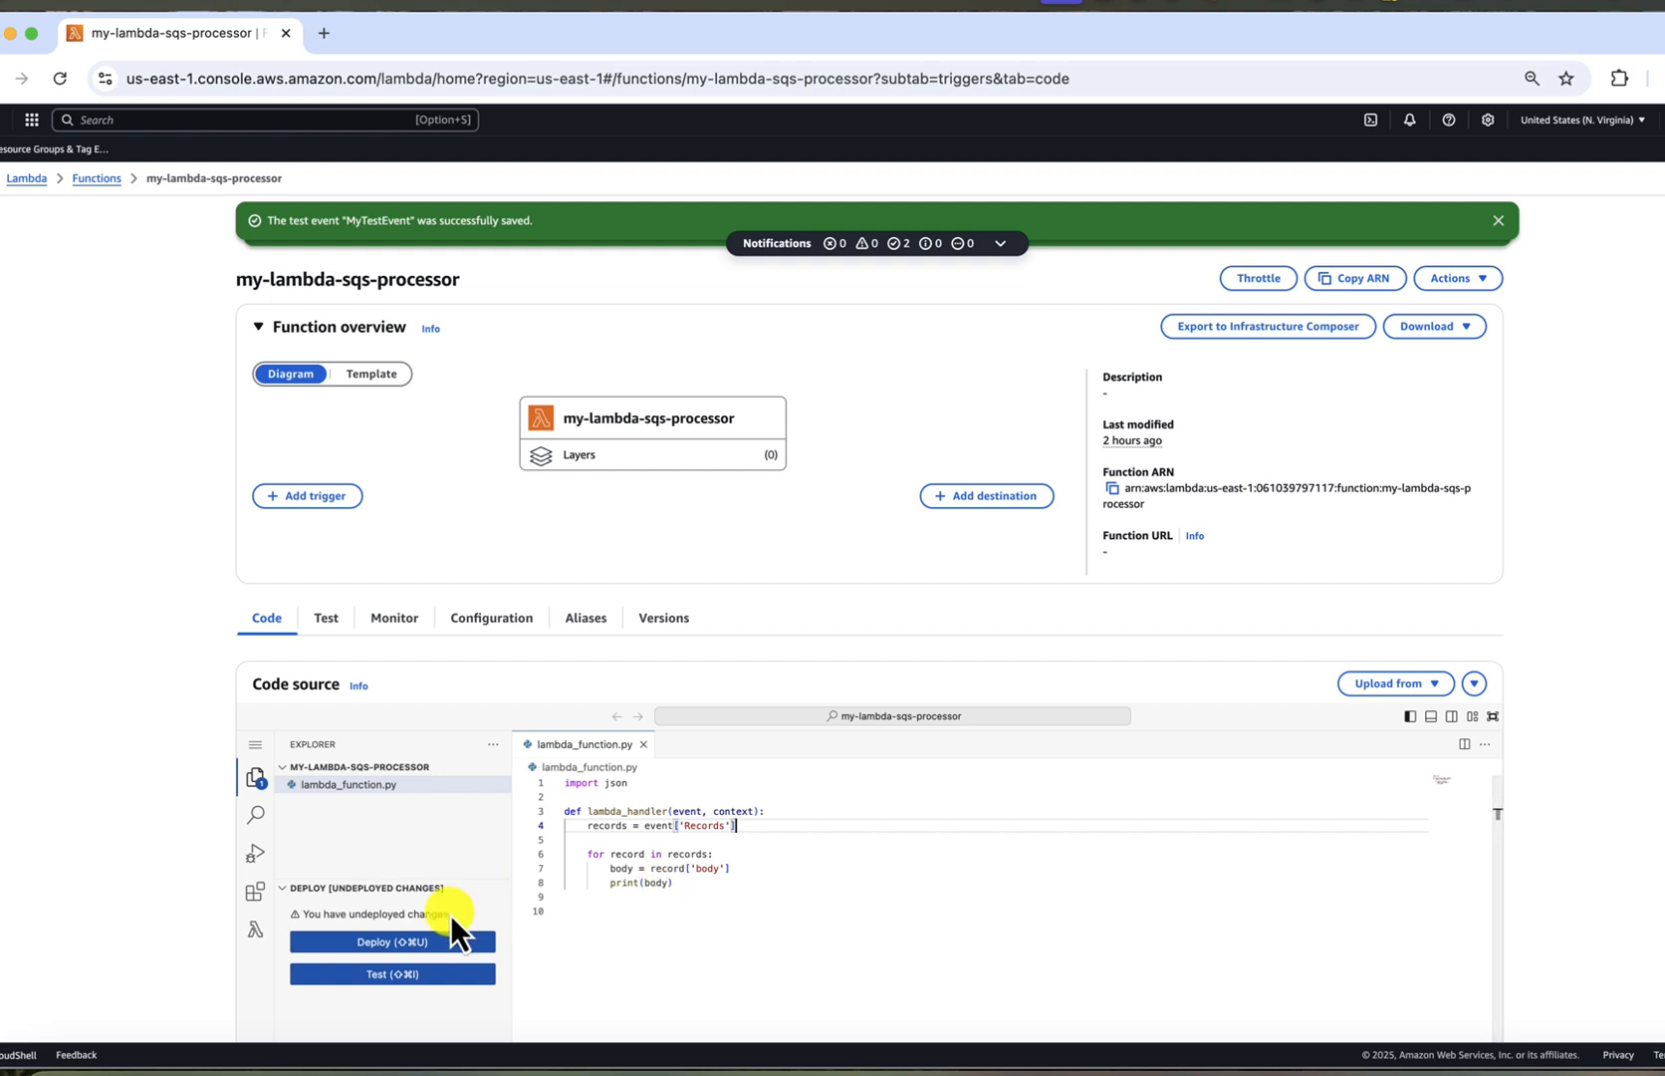
Step: Deploy the updated code and run MyTestEvent, logging Message 1 and Message 2
{"action": "left_click", "coordinate": [416, 941]}
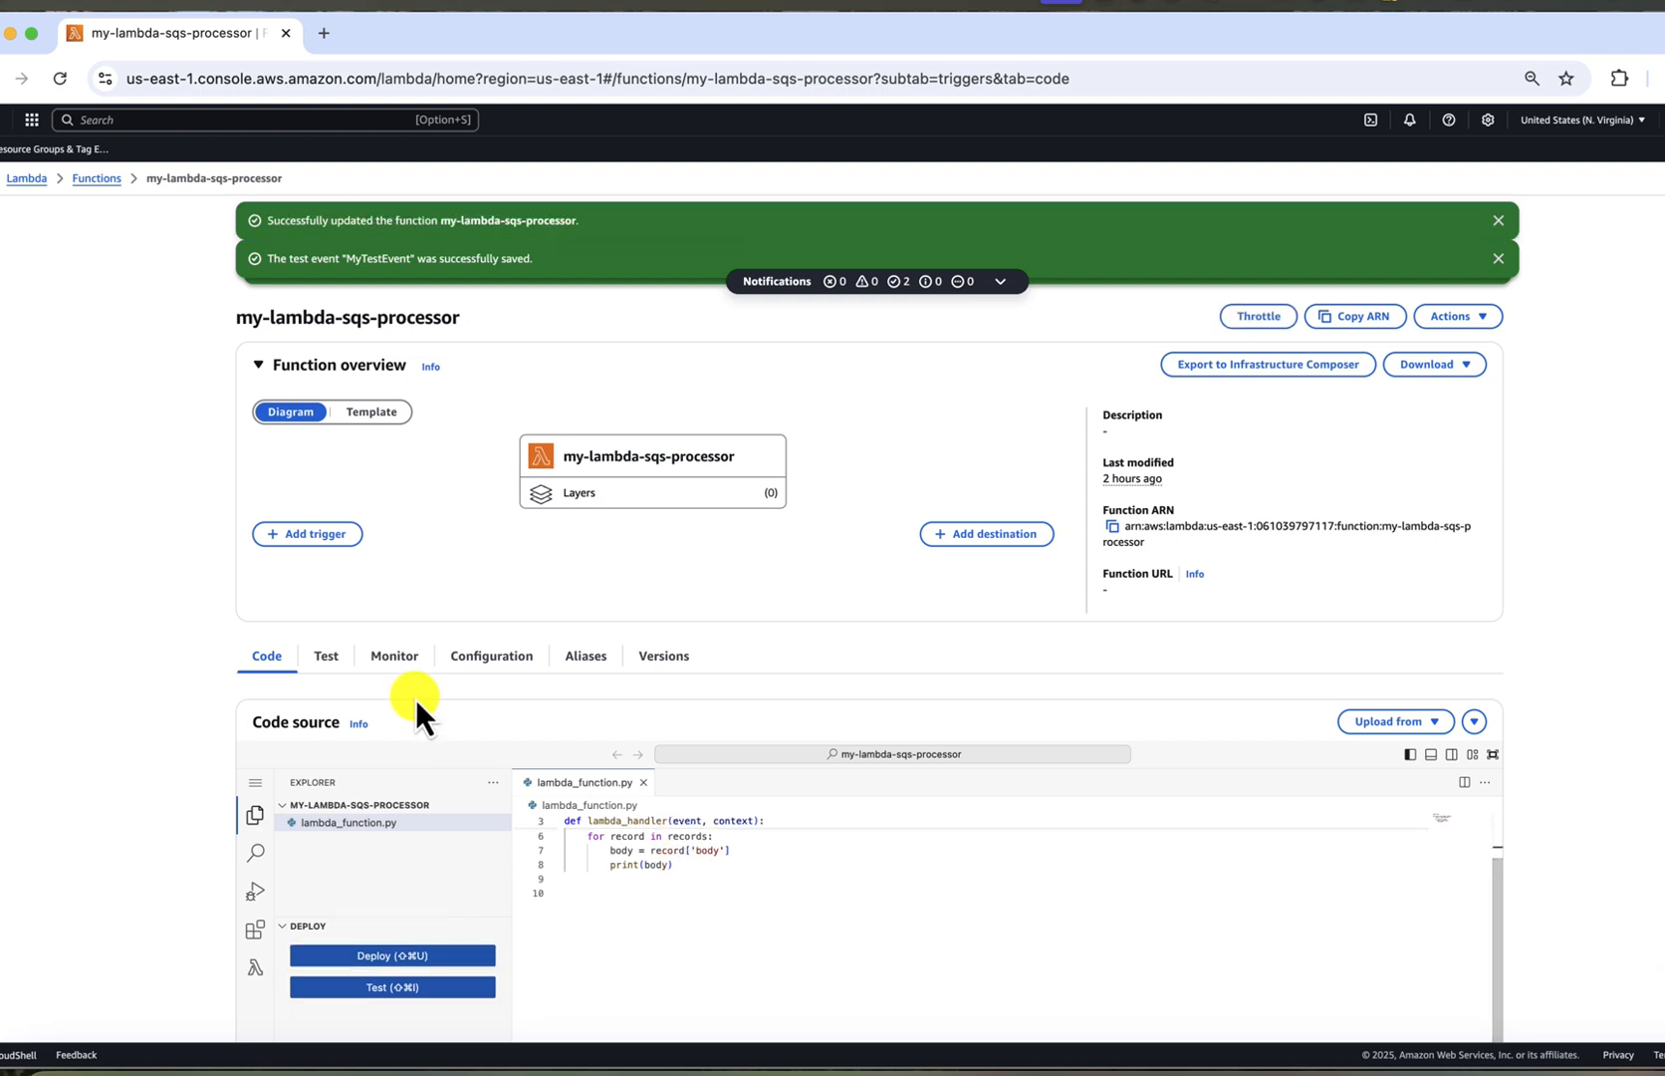
{"action": "left_click", "coordinate": [326, 659]}
{"action": "scroll", "coordinate": [1072, 834], "scroll_direction": "down", "scroll_amount": 5}
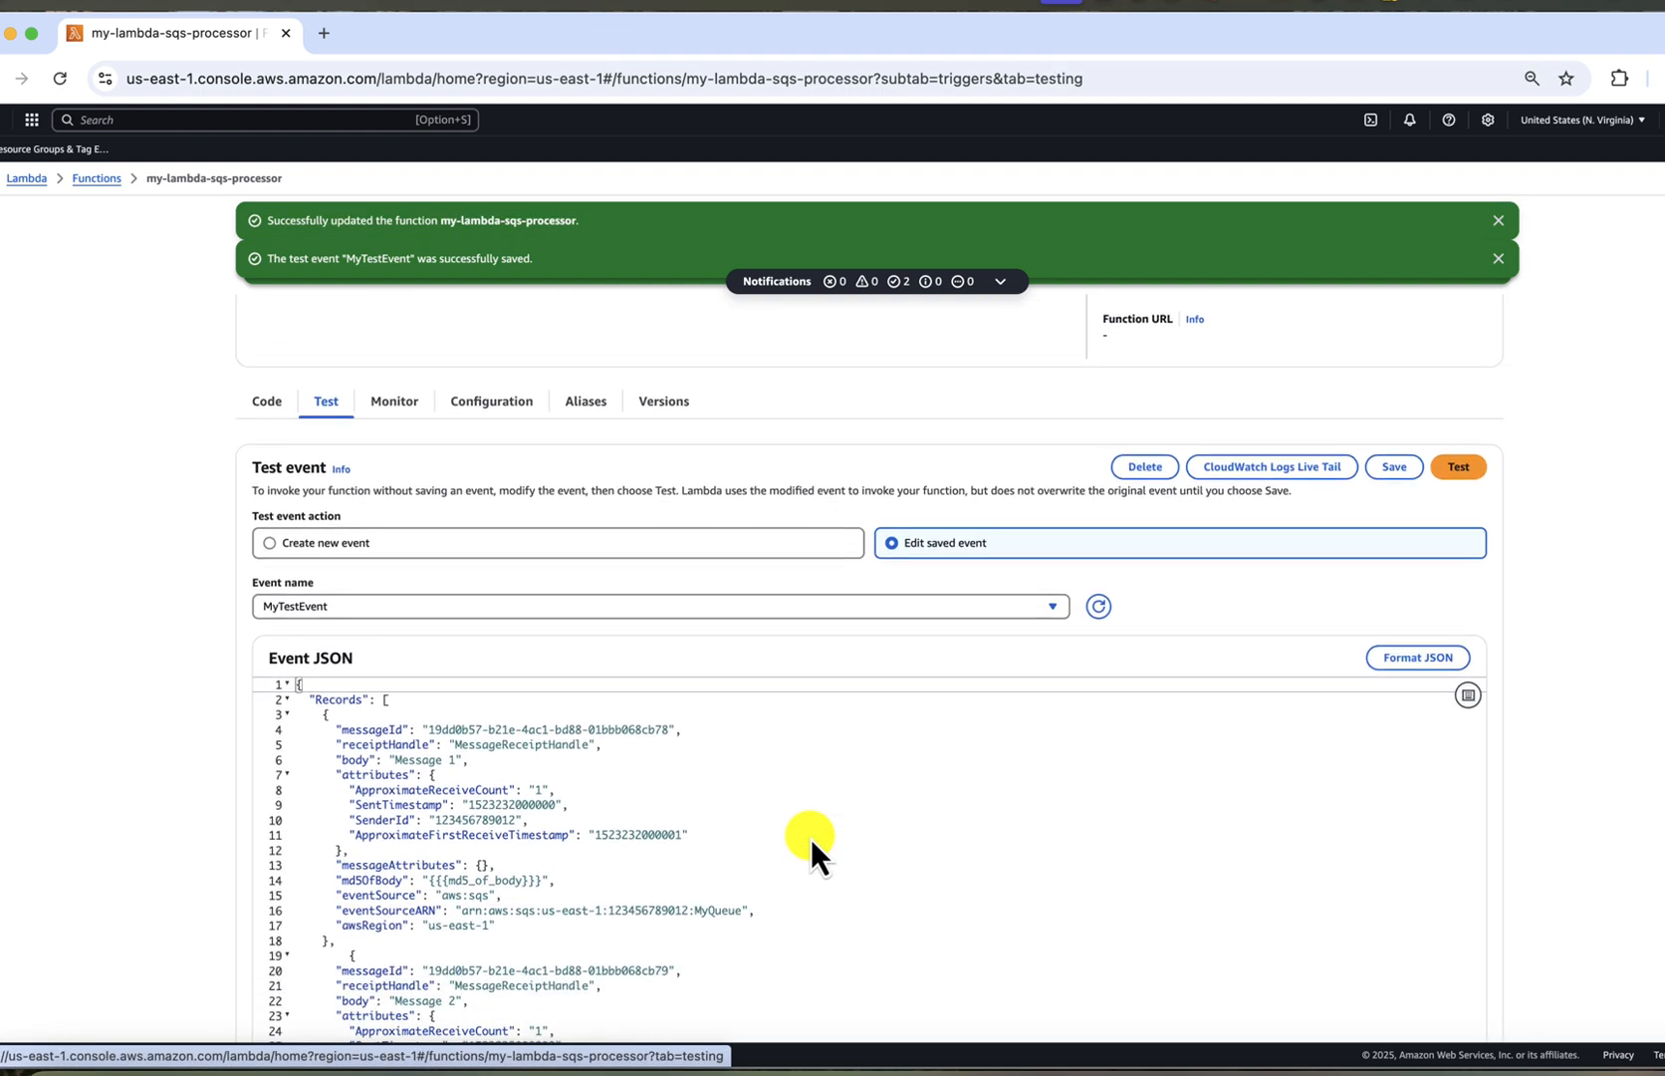
{"action": "left_click", "coordinate": [1466, 461]}
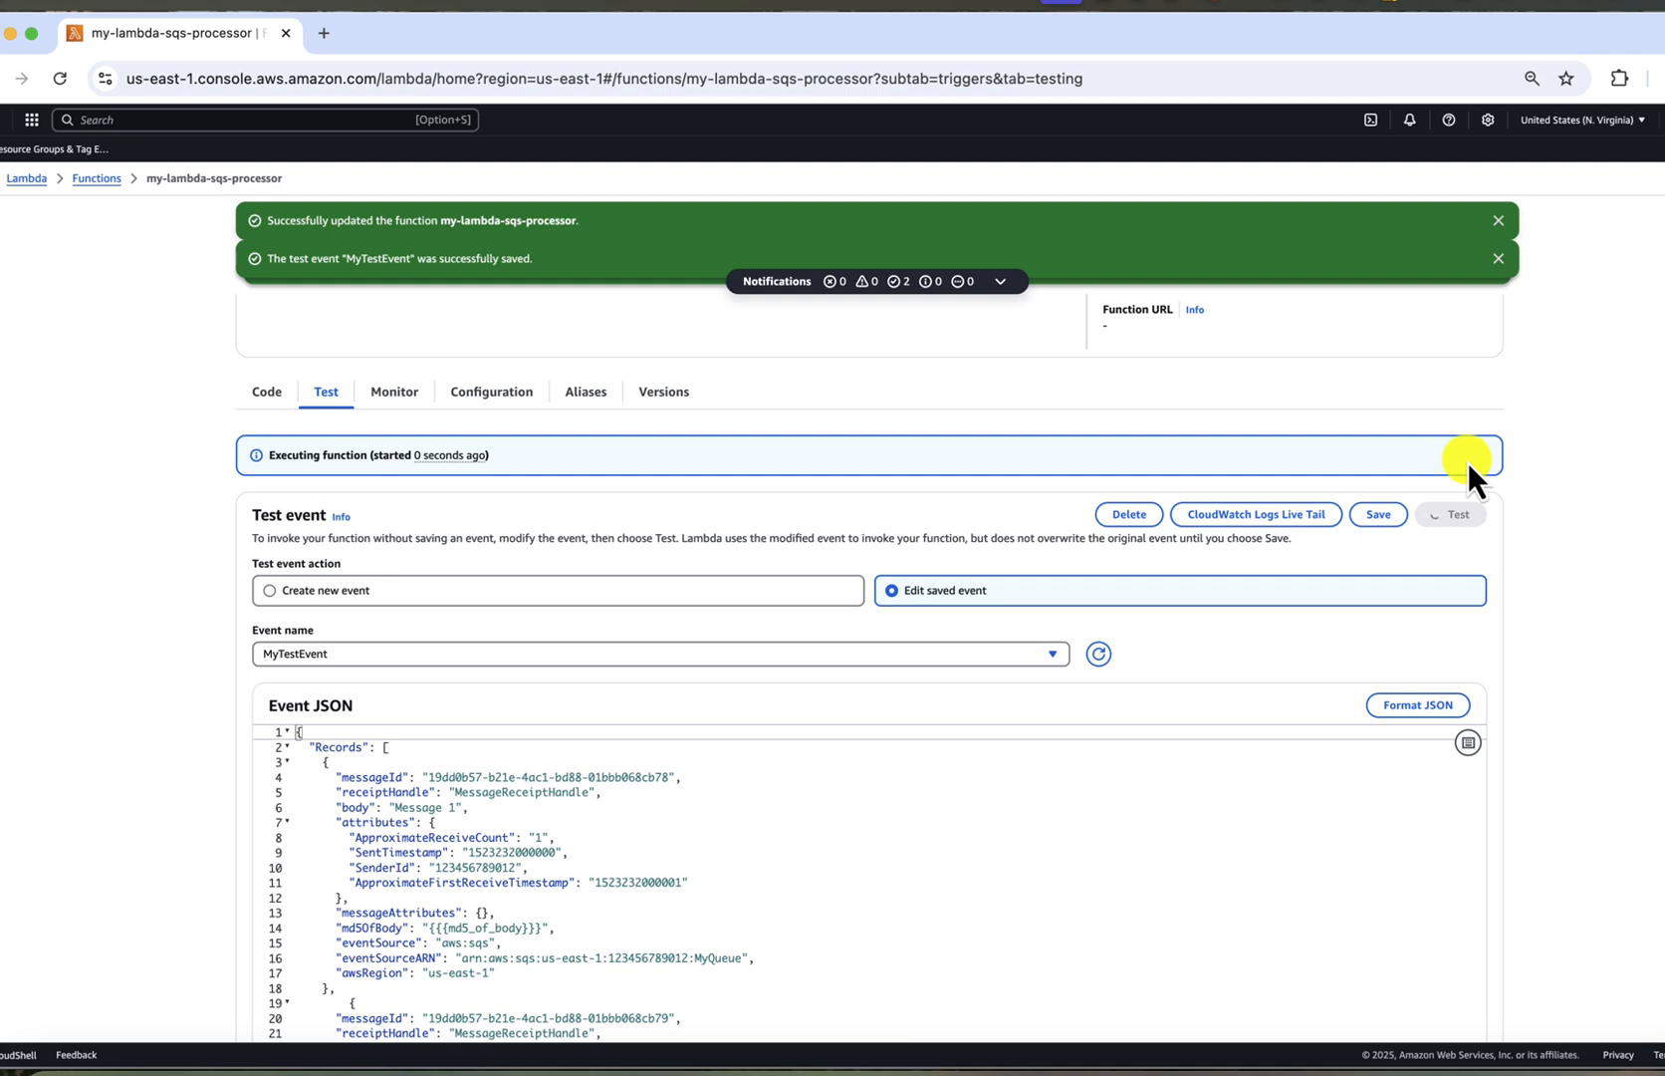
{"action": "scroll", "coordinate": [504, 827], "scroll_direction": "down", "scroll_amount": 2}
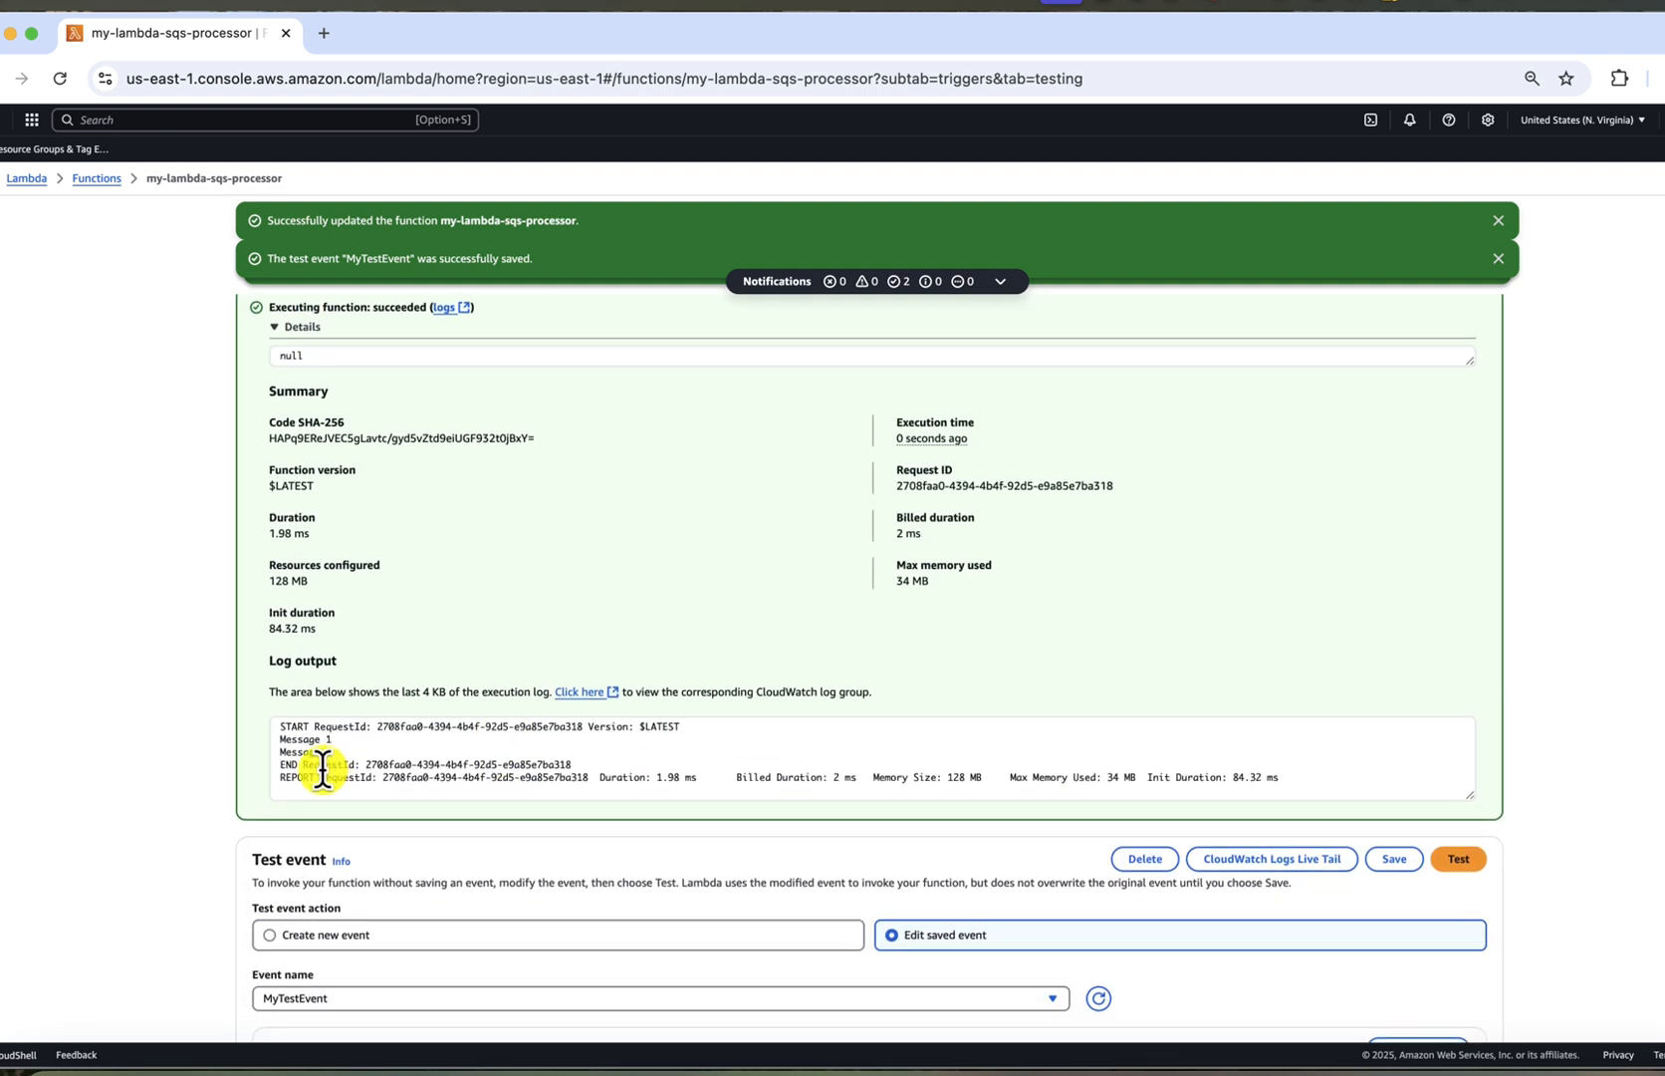
{"action": "left_click_drag", "start_coordinate": [275, 737], "coordinate": [369, 754]}
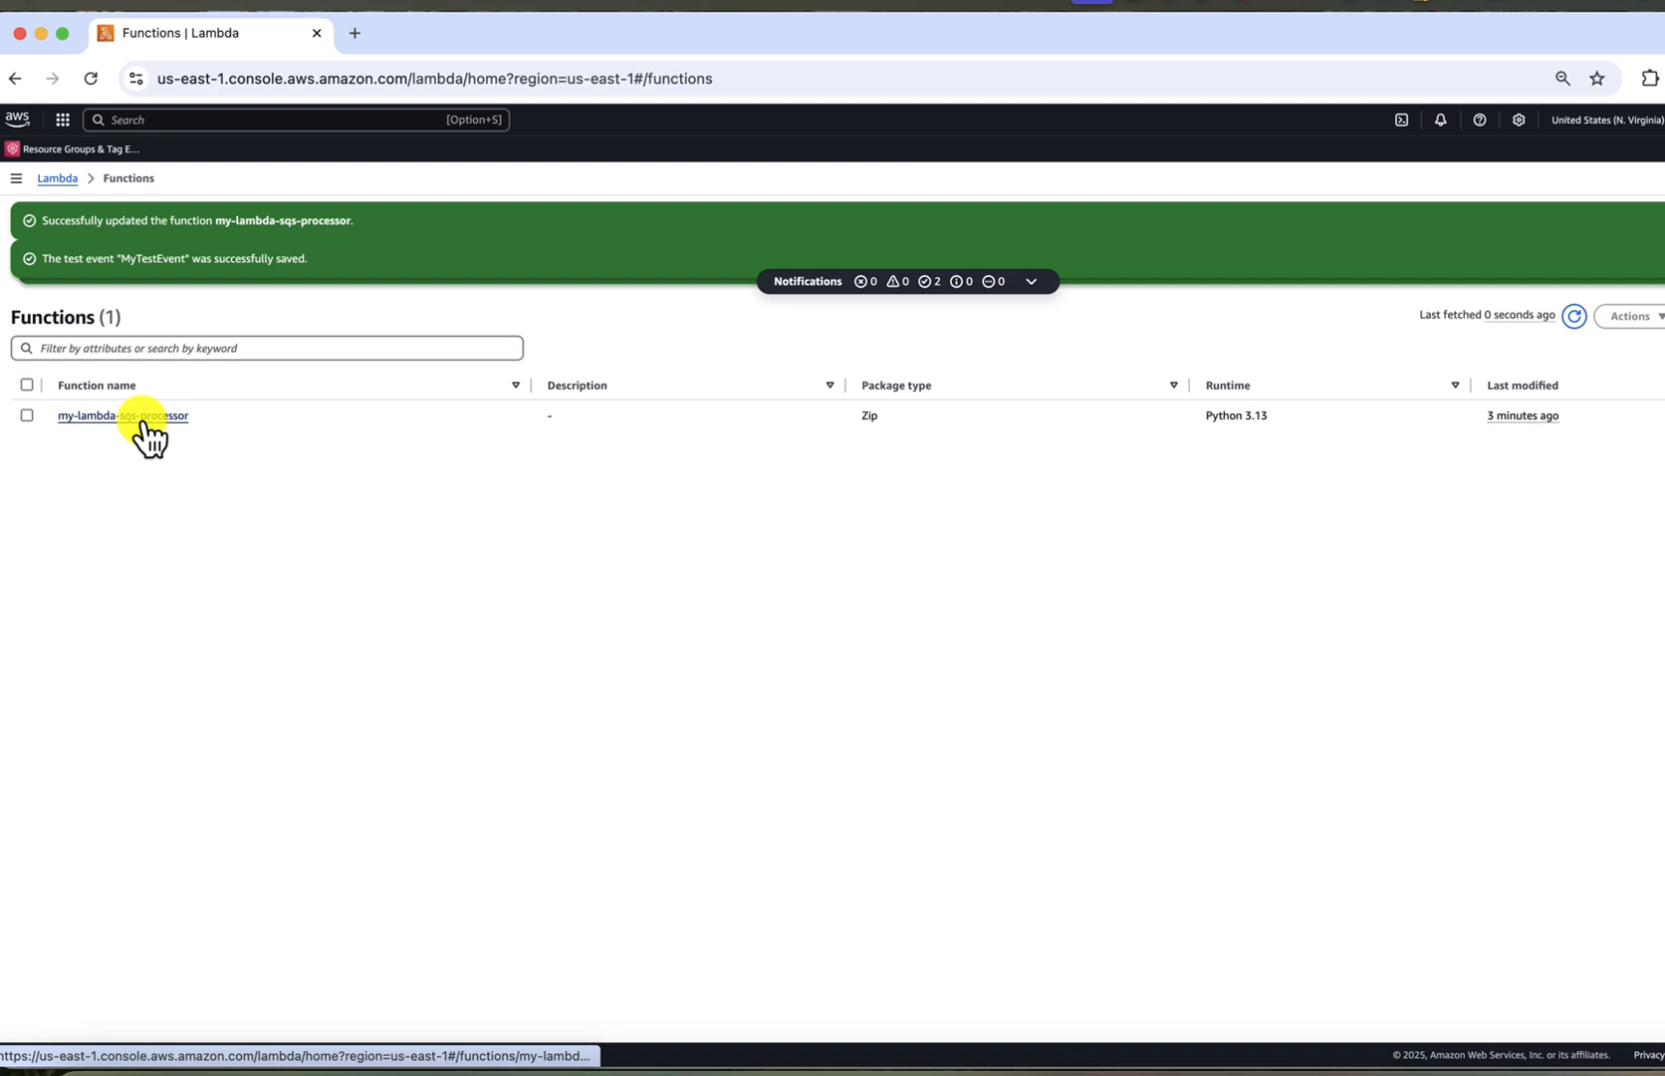
Step: From my-lambda-sqs-processor, begin adding a trigger with SQS as the source
{"action": "left_click", "coordinate": [141, 419]}
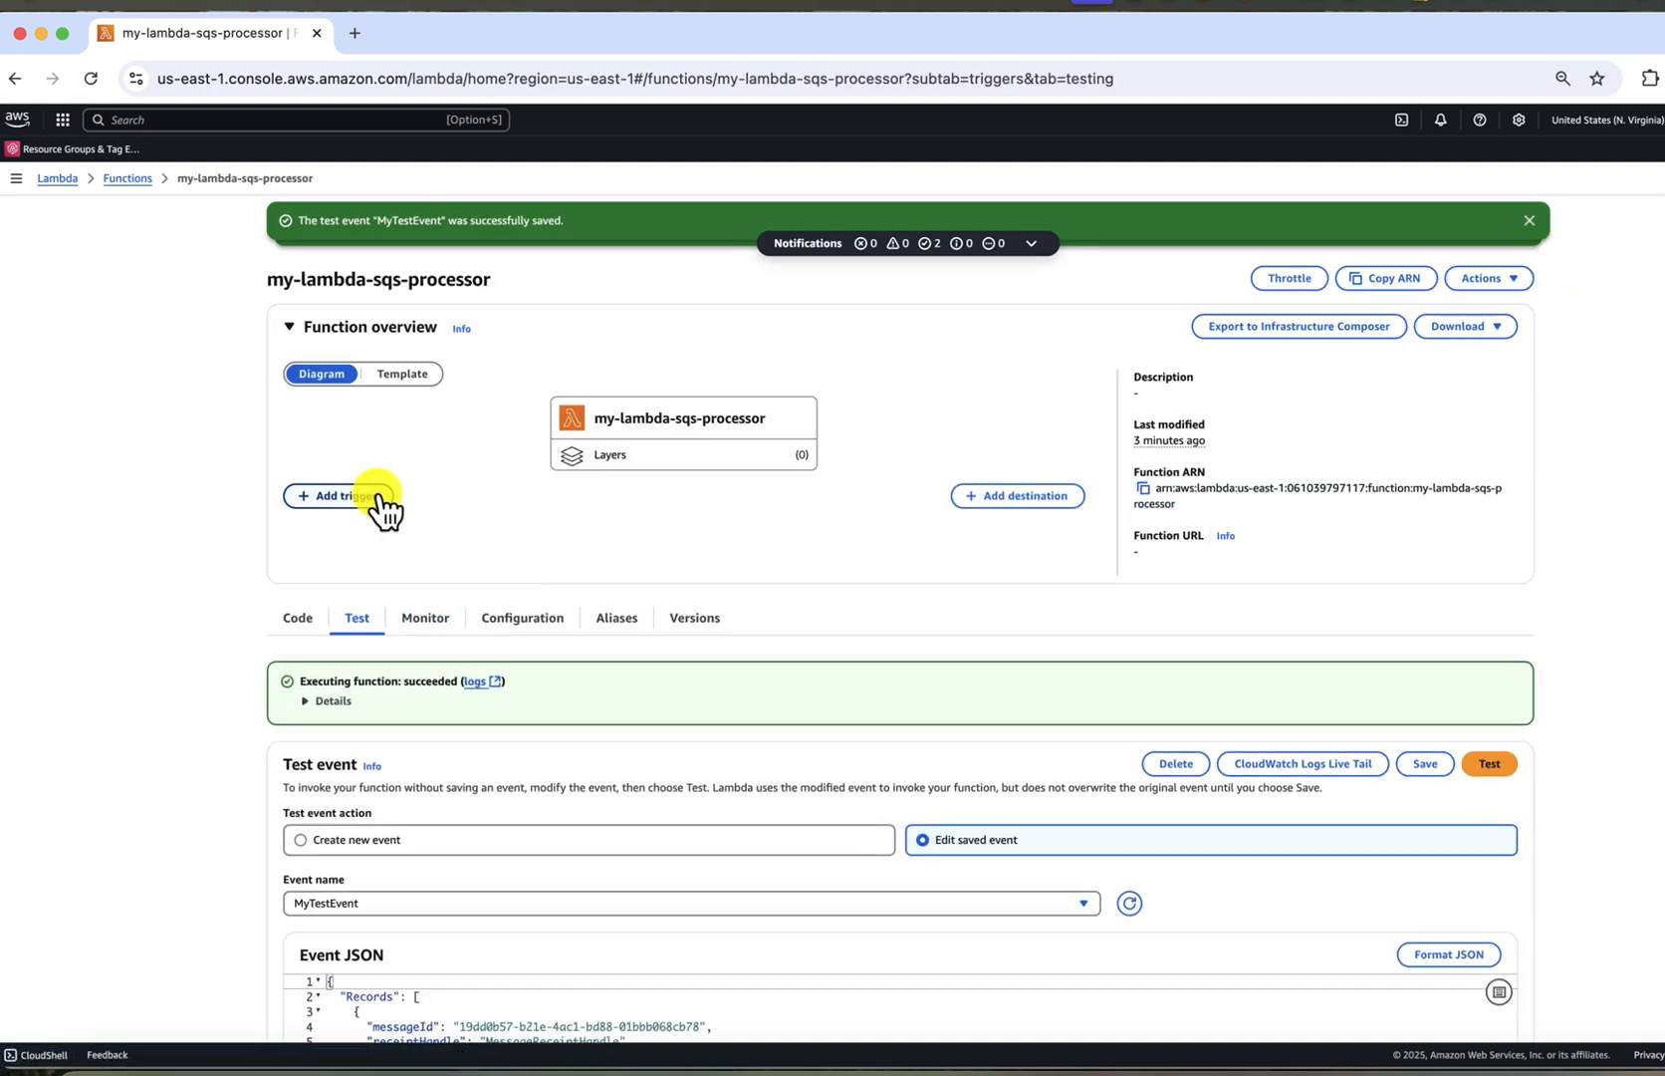
{"action": "left_click", "coordinate": [373, 495]}
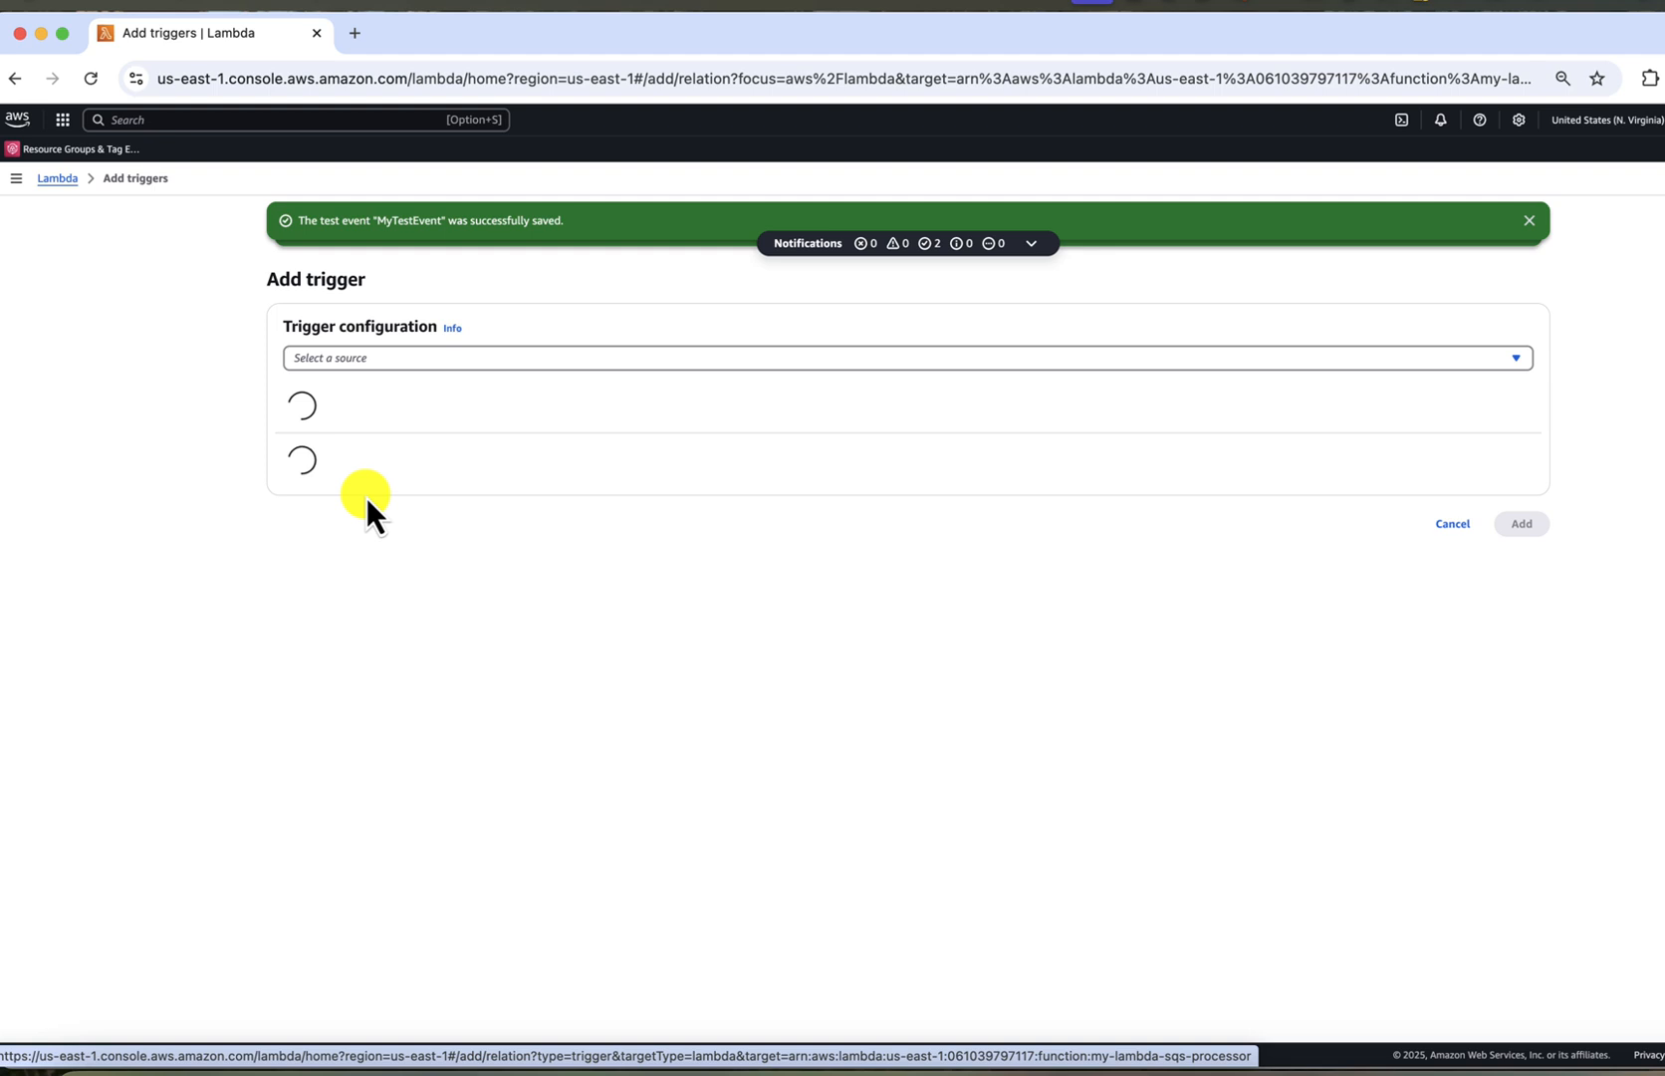
{"action": "left_click", "coordinate": [419, 363]}
{"action": "type", "text": "sq"}
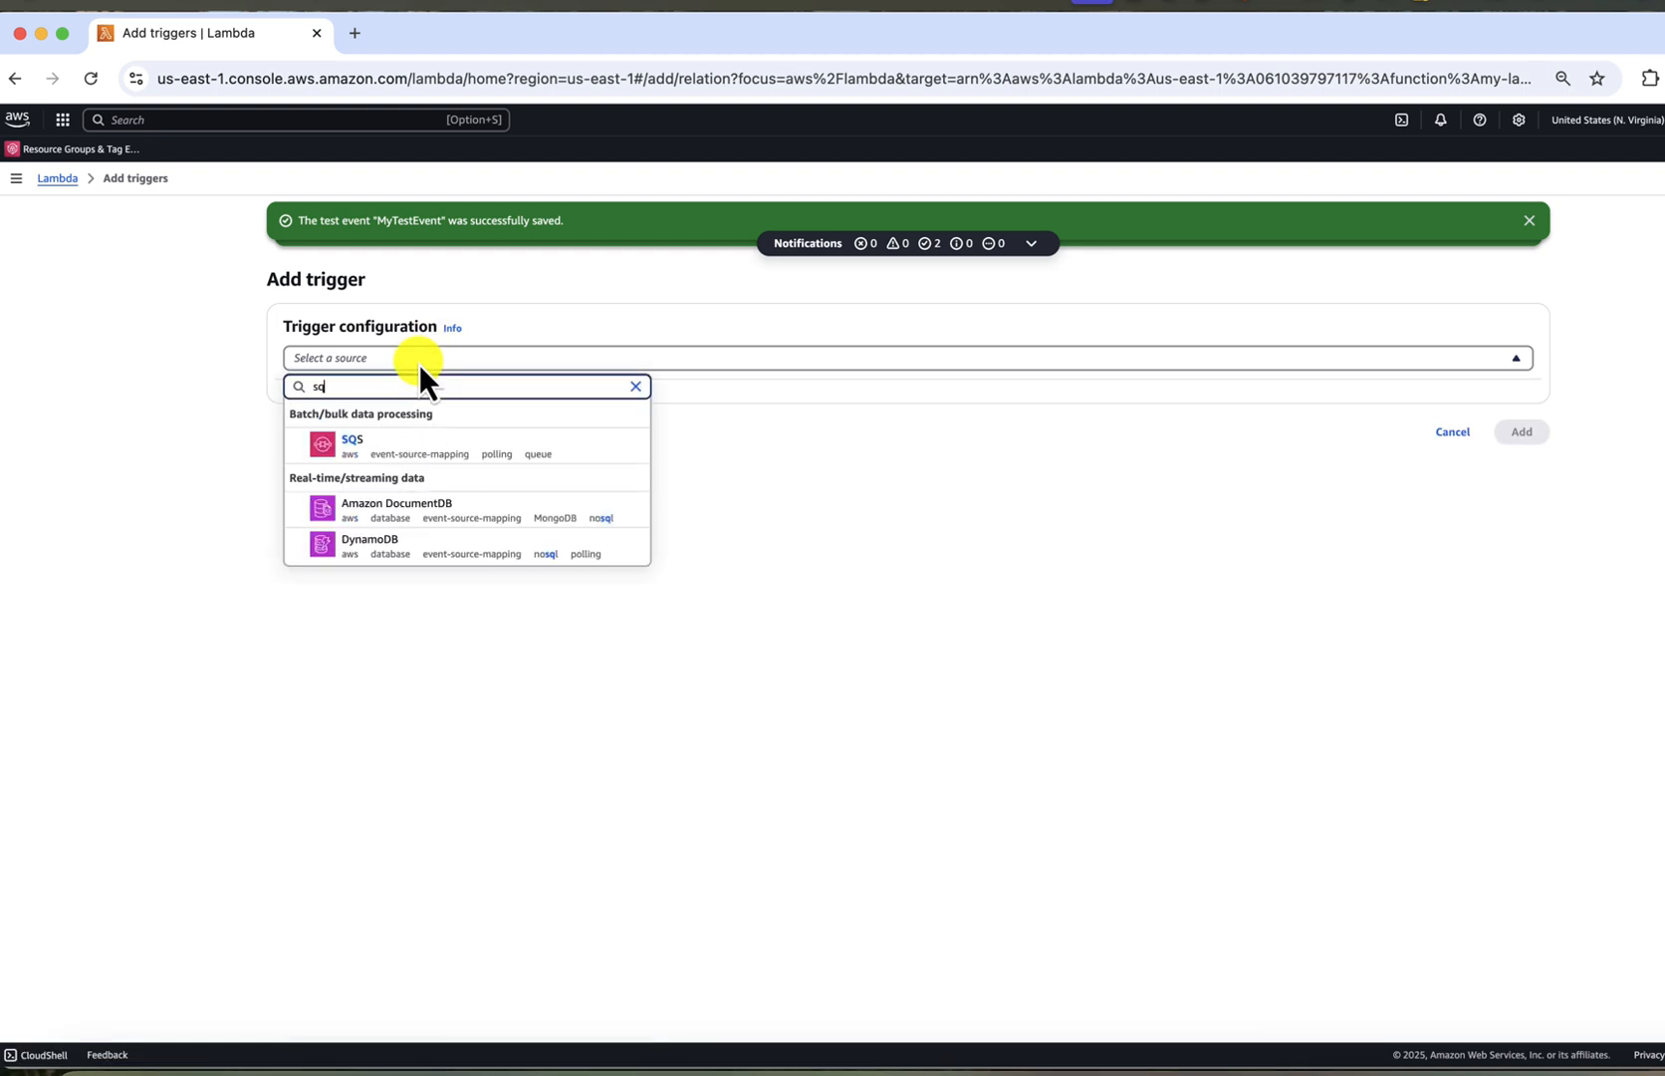
{"action": "type", "text": "s"}
{"action": "left_click", "coordinate": [432, 463]}
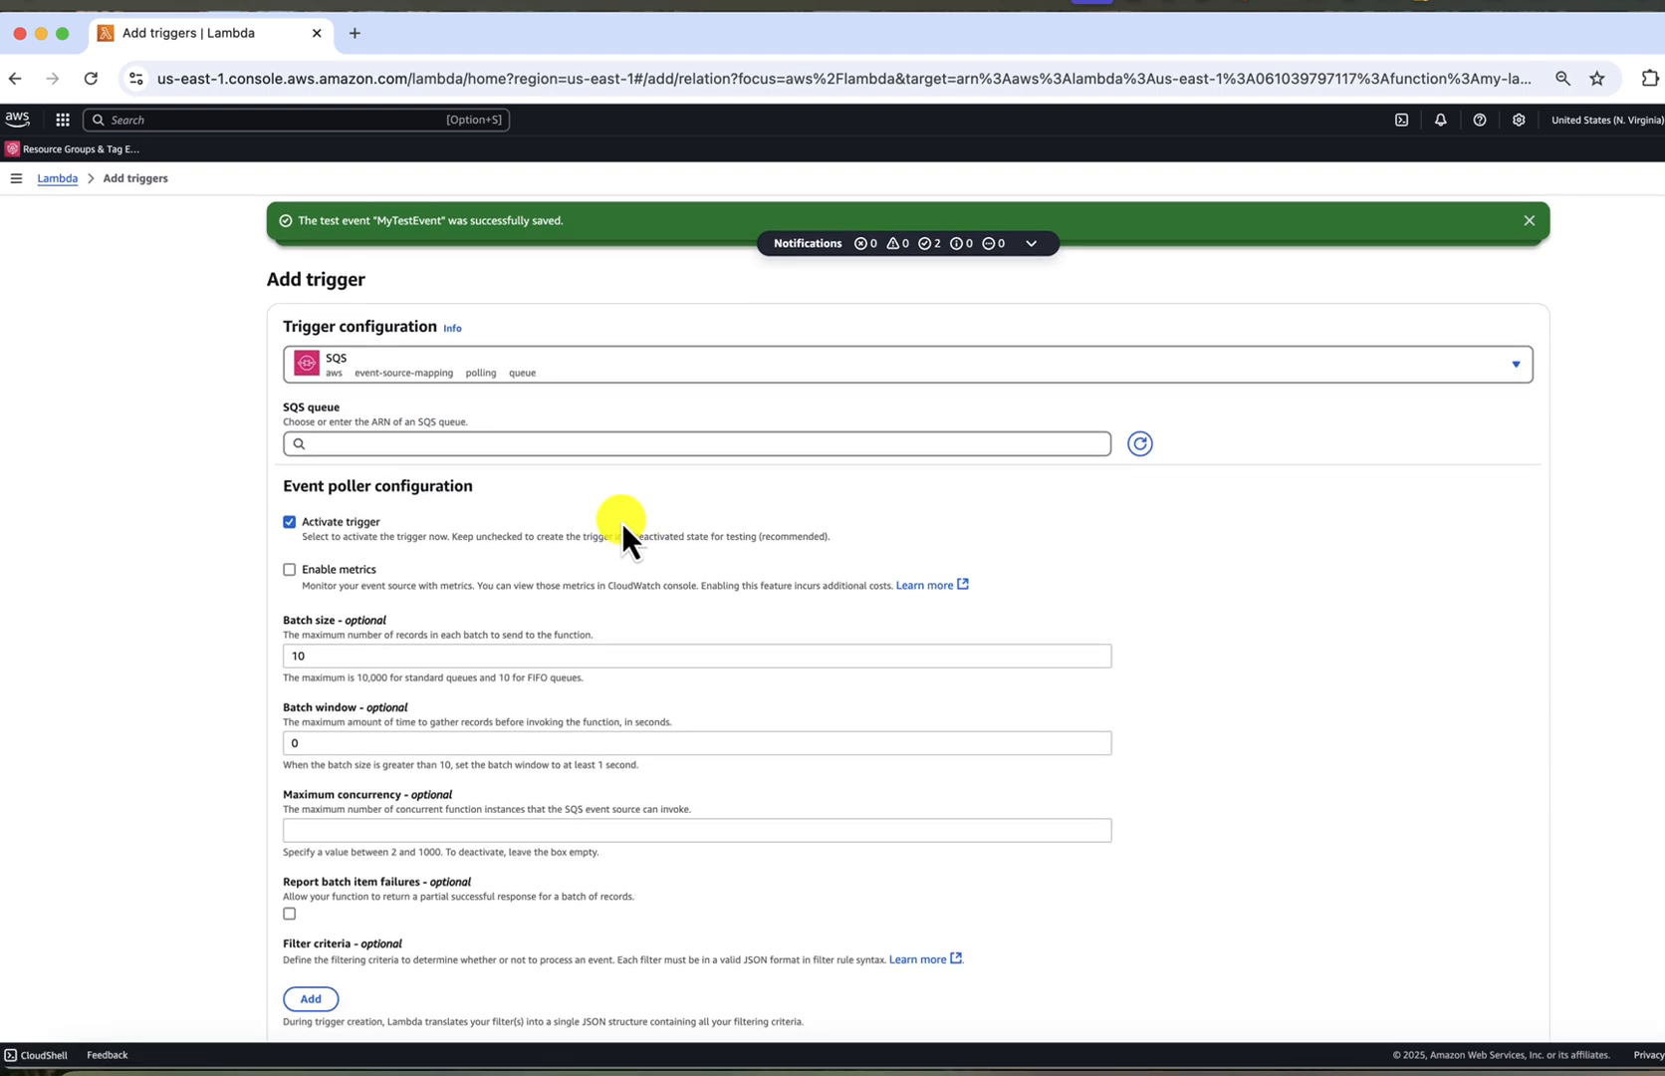
Step: In SQS, configure a Lambda trigger on my-queue with my-lambda-sqs-processor as the function
{"action": "left_click", "coordinate": [272, 120]}
{"action": "type", "text": "SQS"}
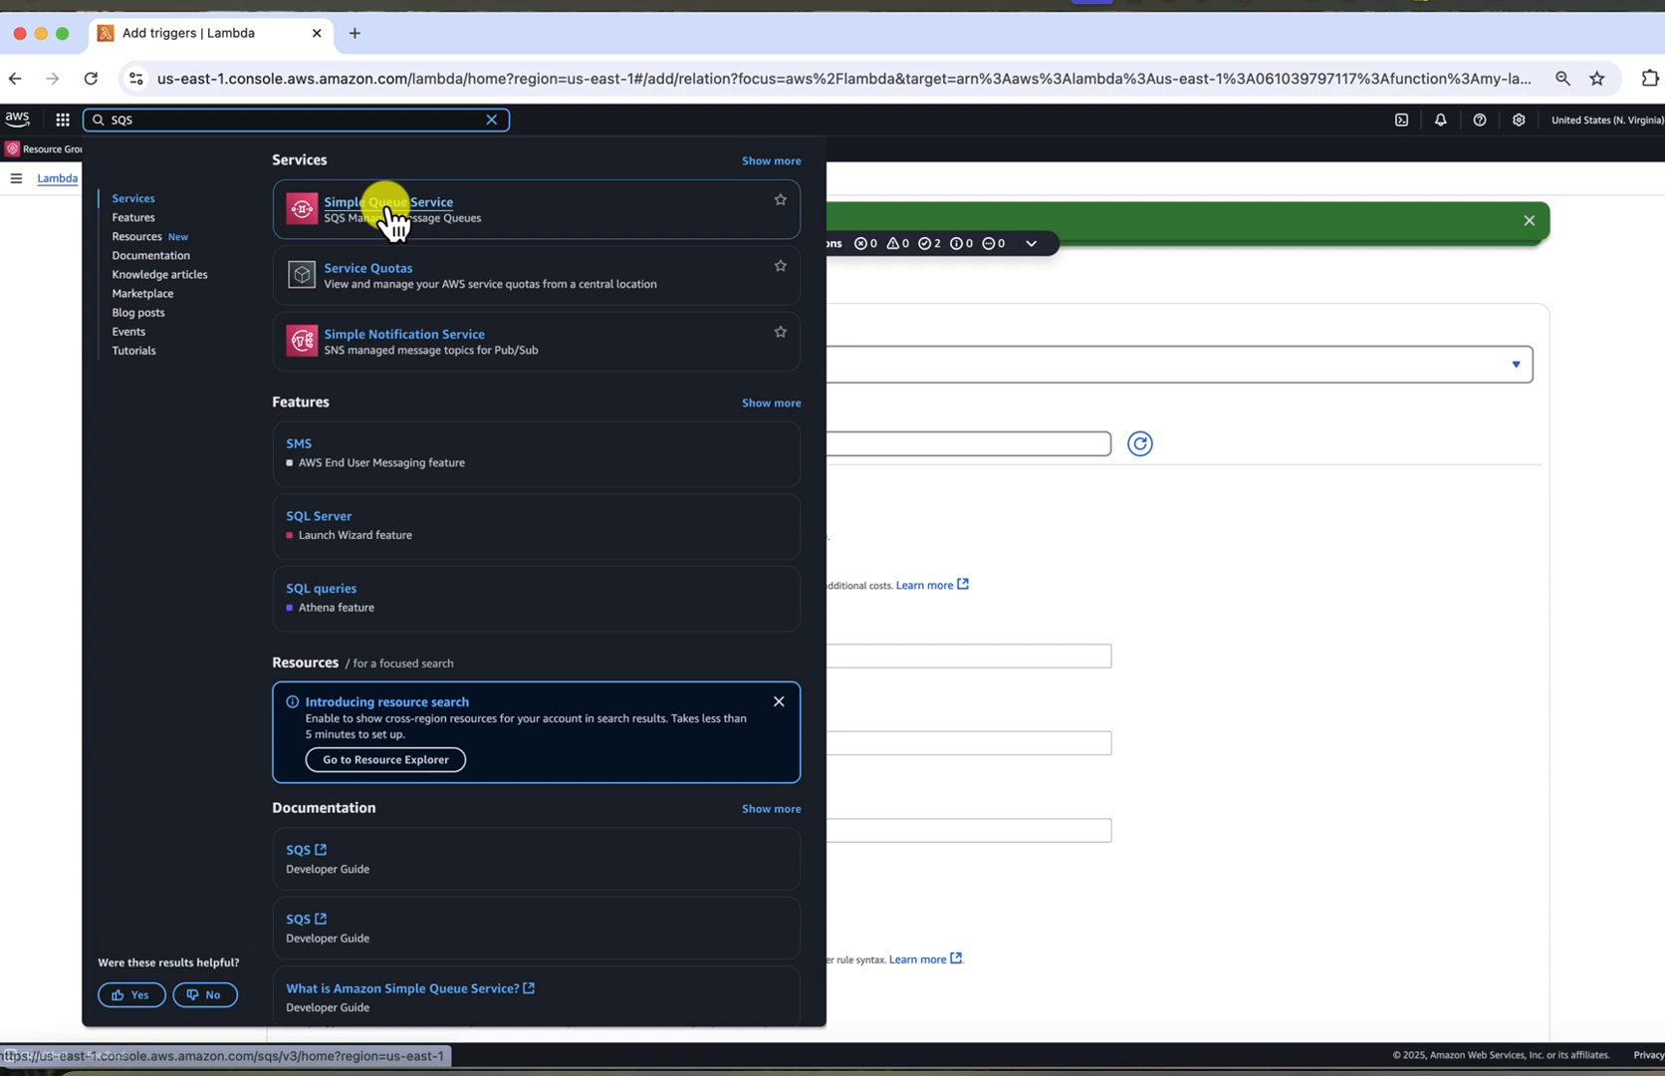
{"action": "left_click", "coordinate": [391, 212]}
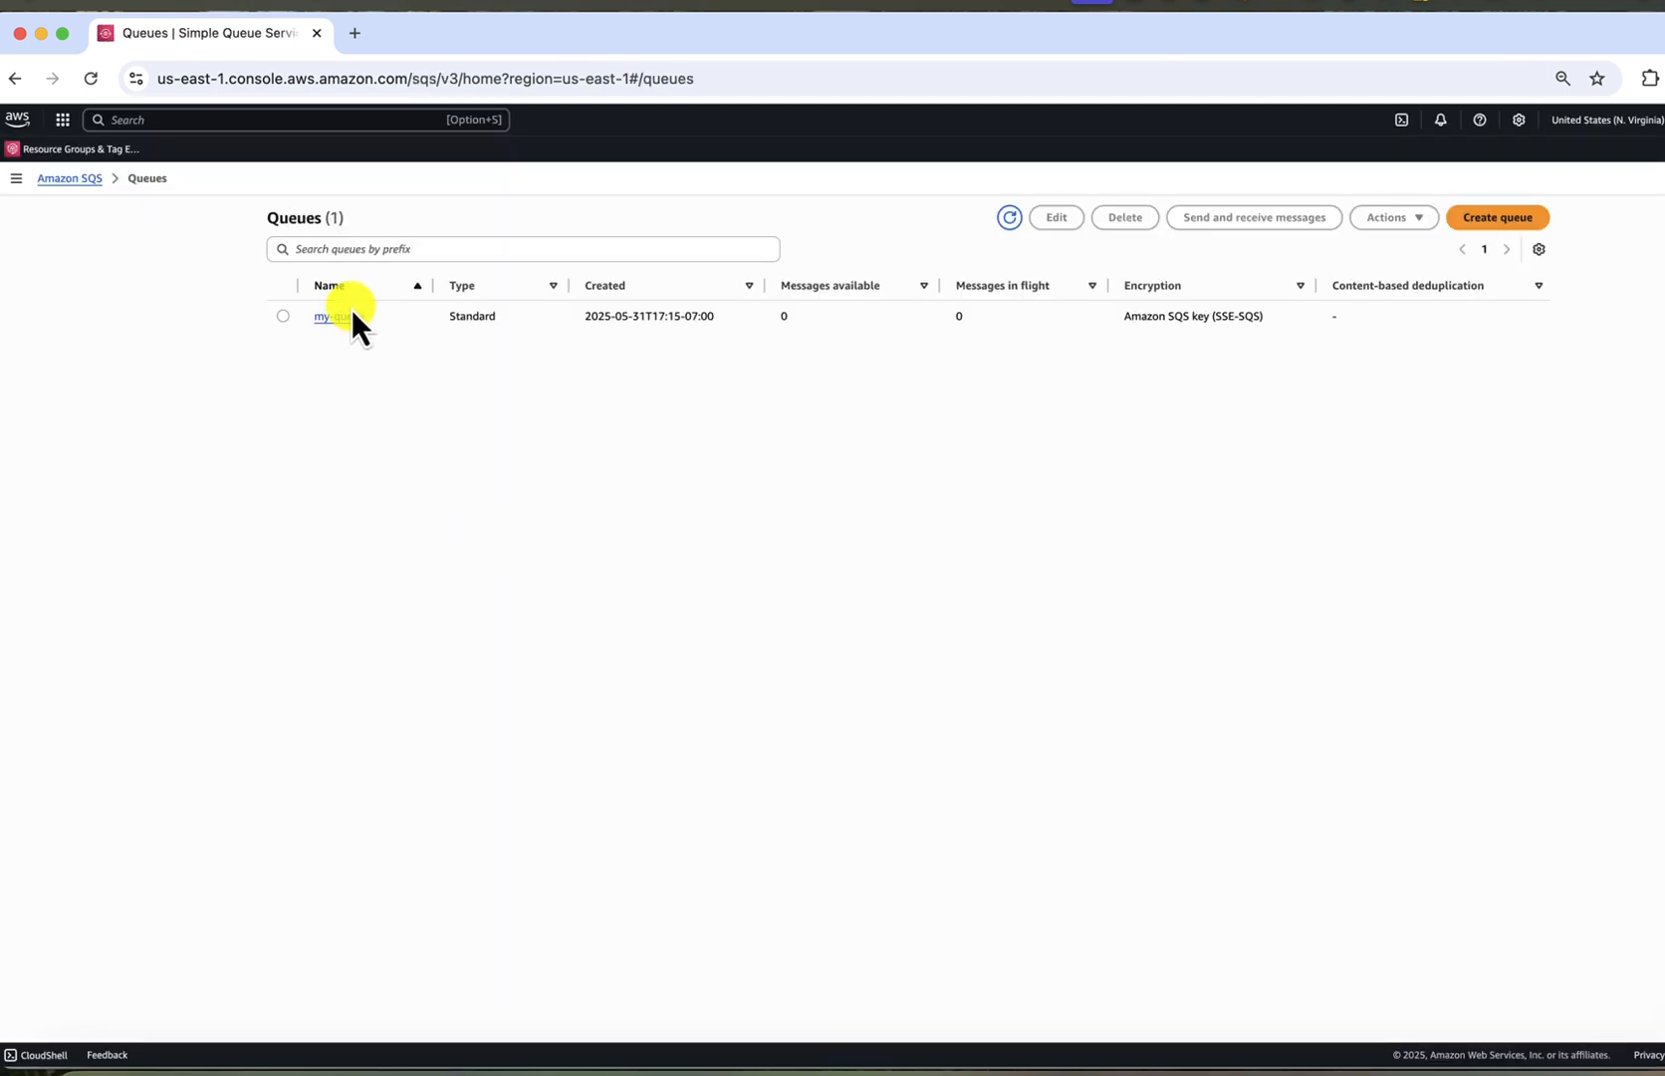
{"action": "left_click", "coordinate": [353, 314]}
{"action": "left_click", "coordinate": [502, 484]}
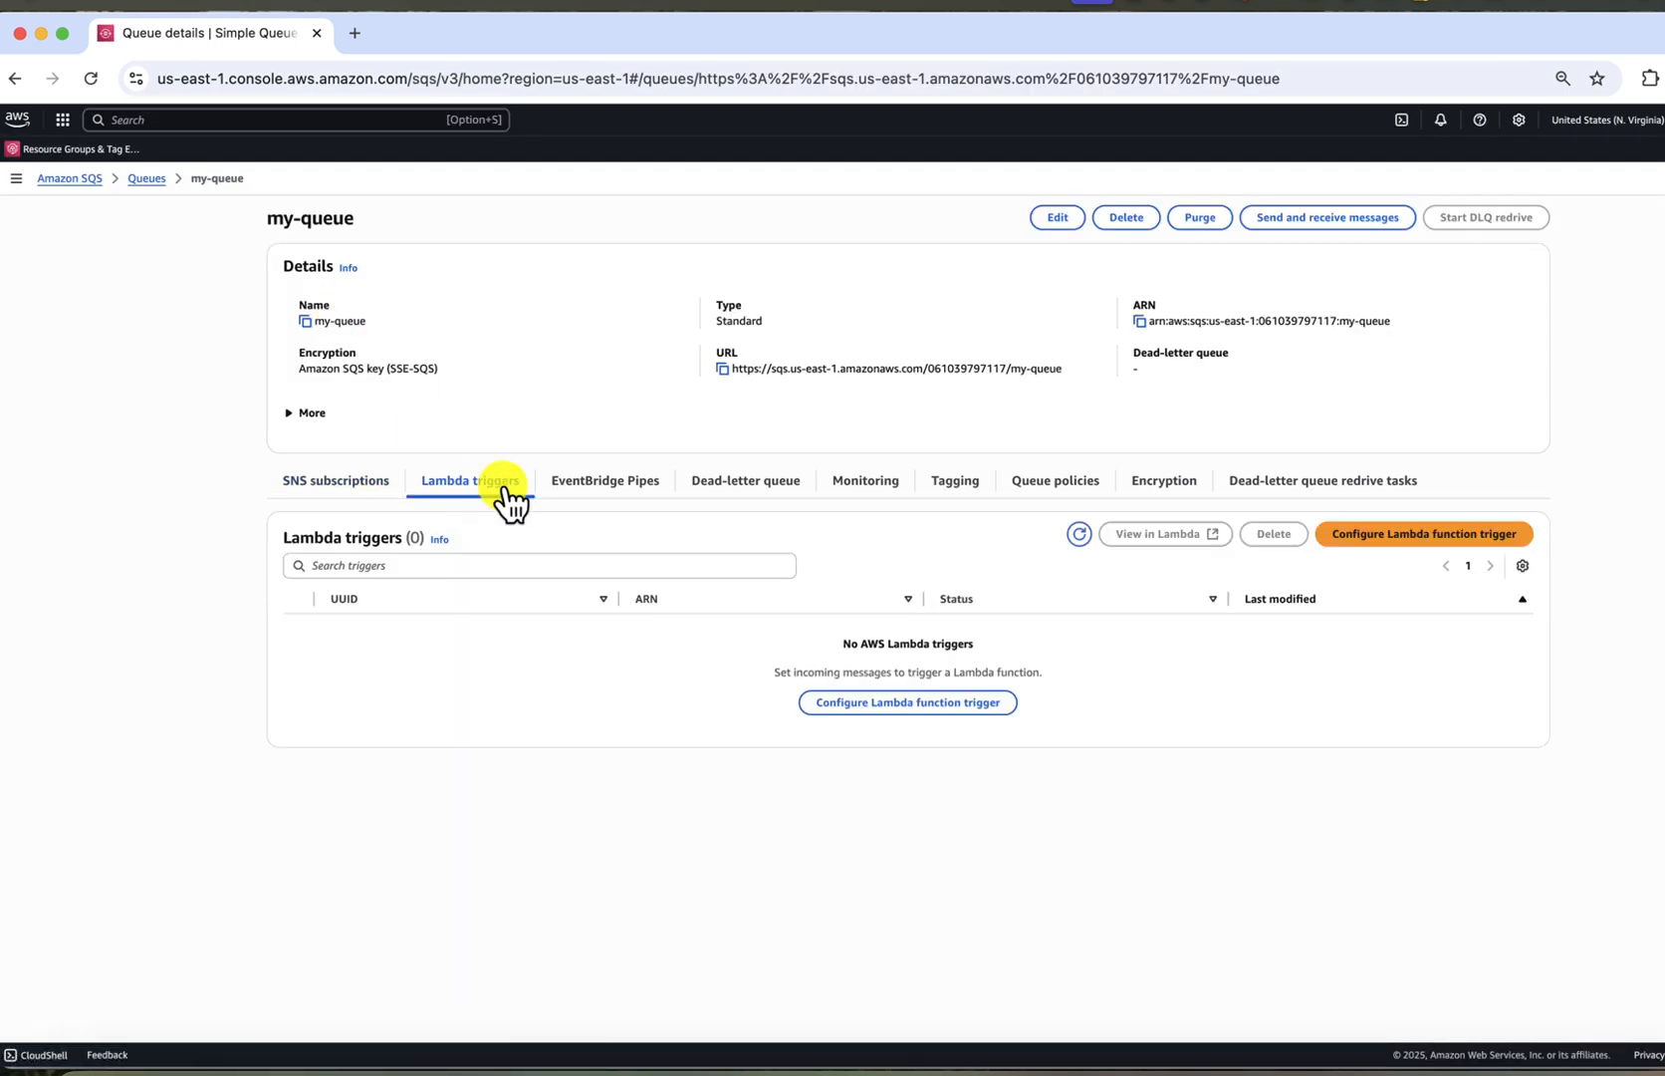
{"action": "left_click", "coordinate": [1379, 536]}
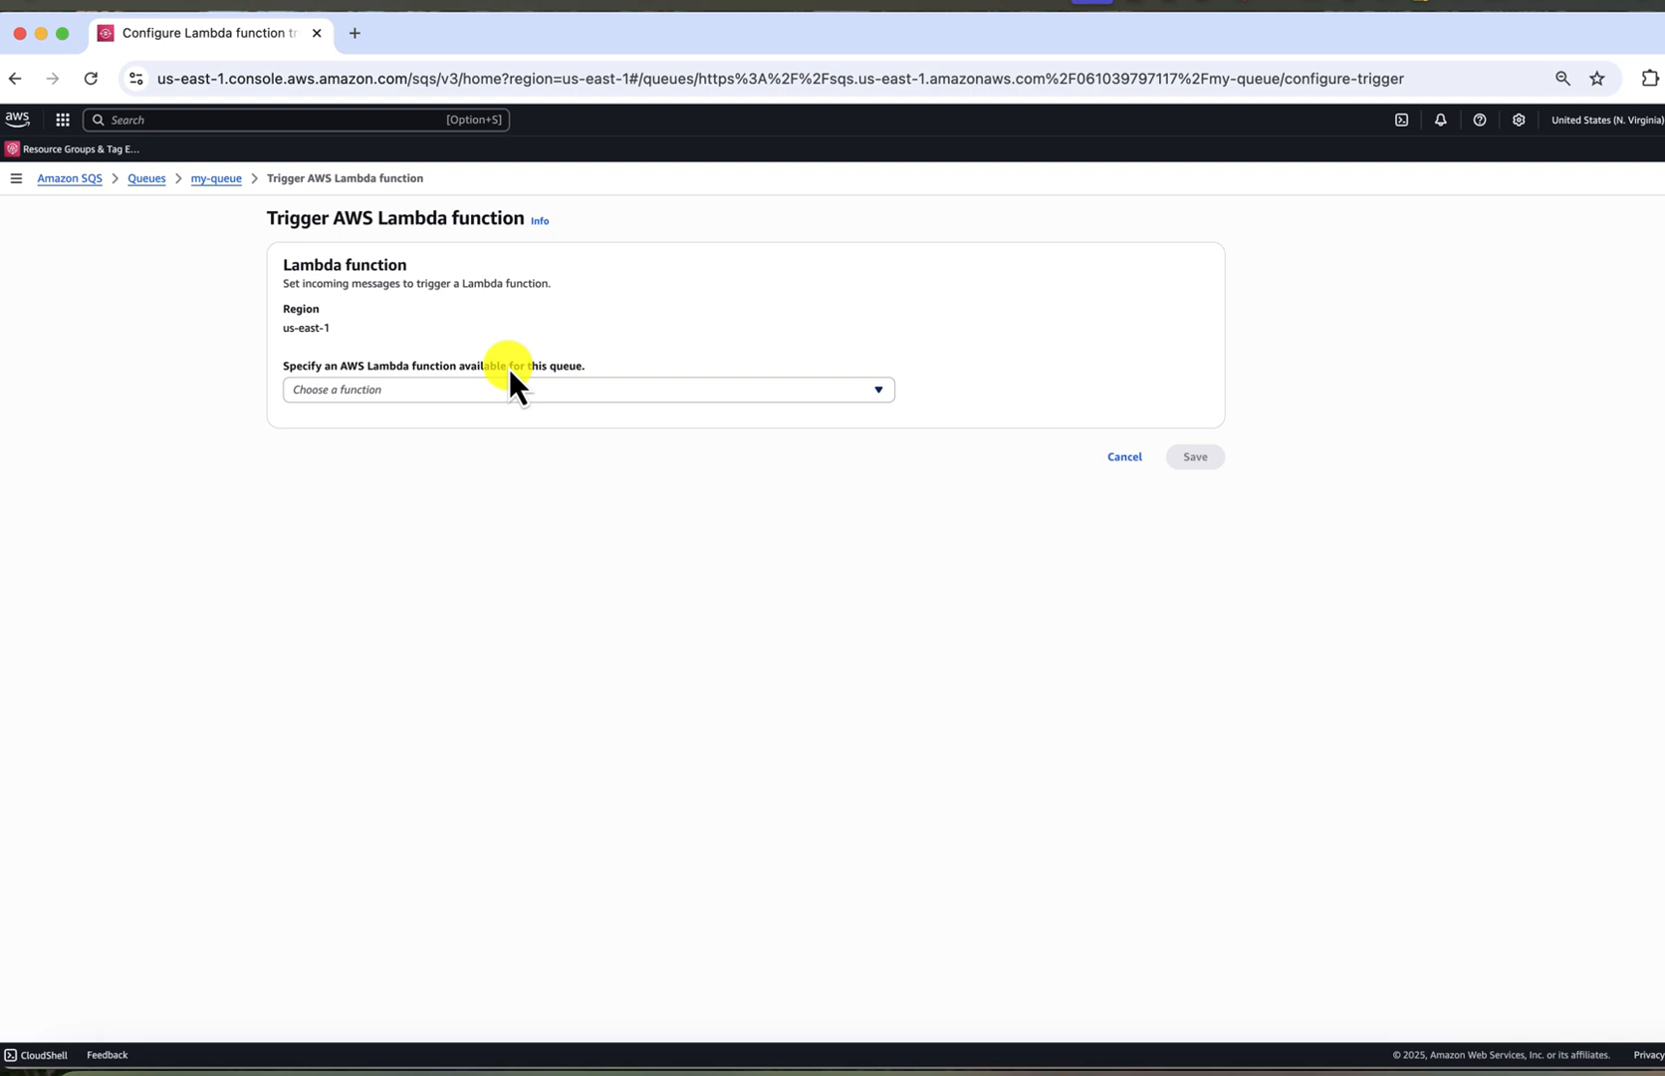
{"action": "left_click", "coordinate": [501, 389]}
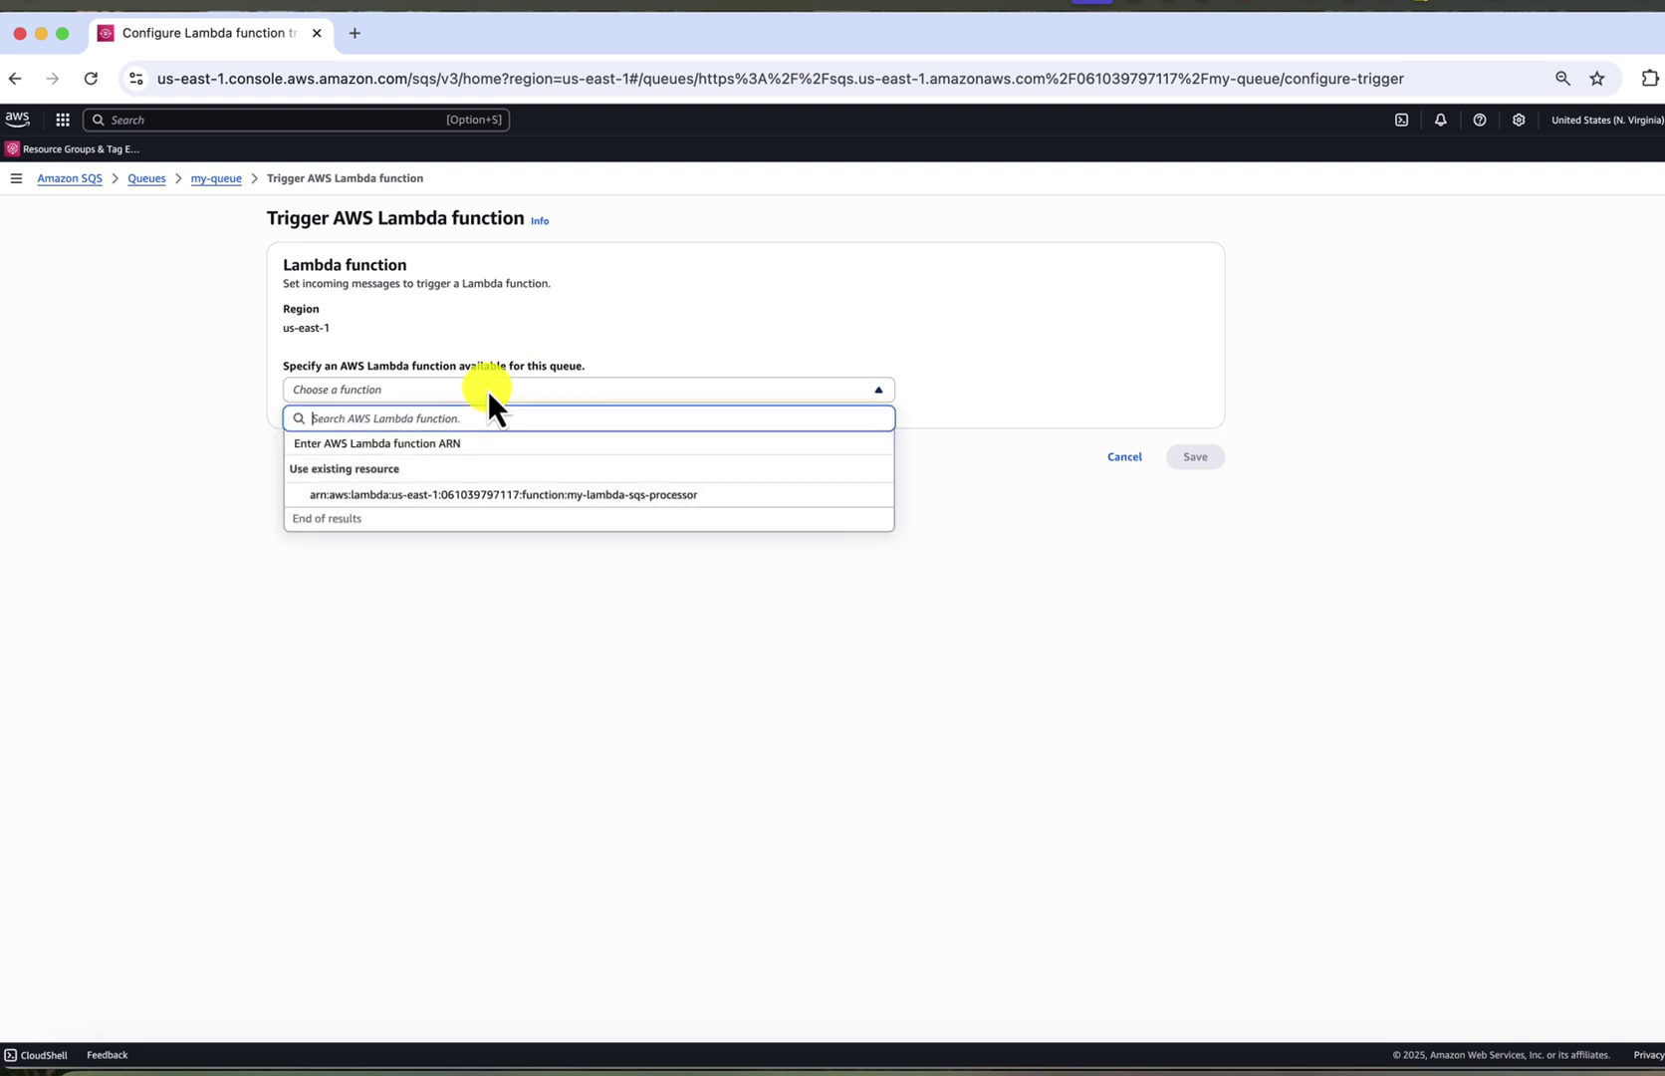
{"action": "left_click", "coordinate": [442, 495]}
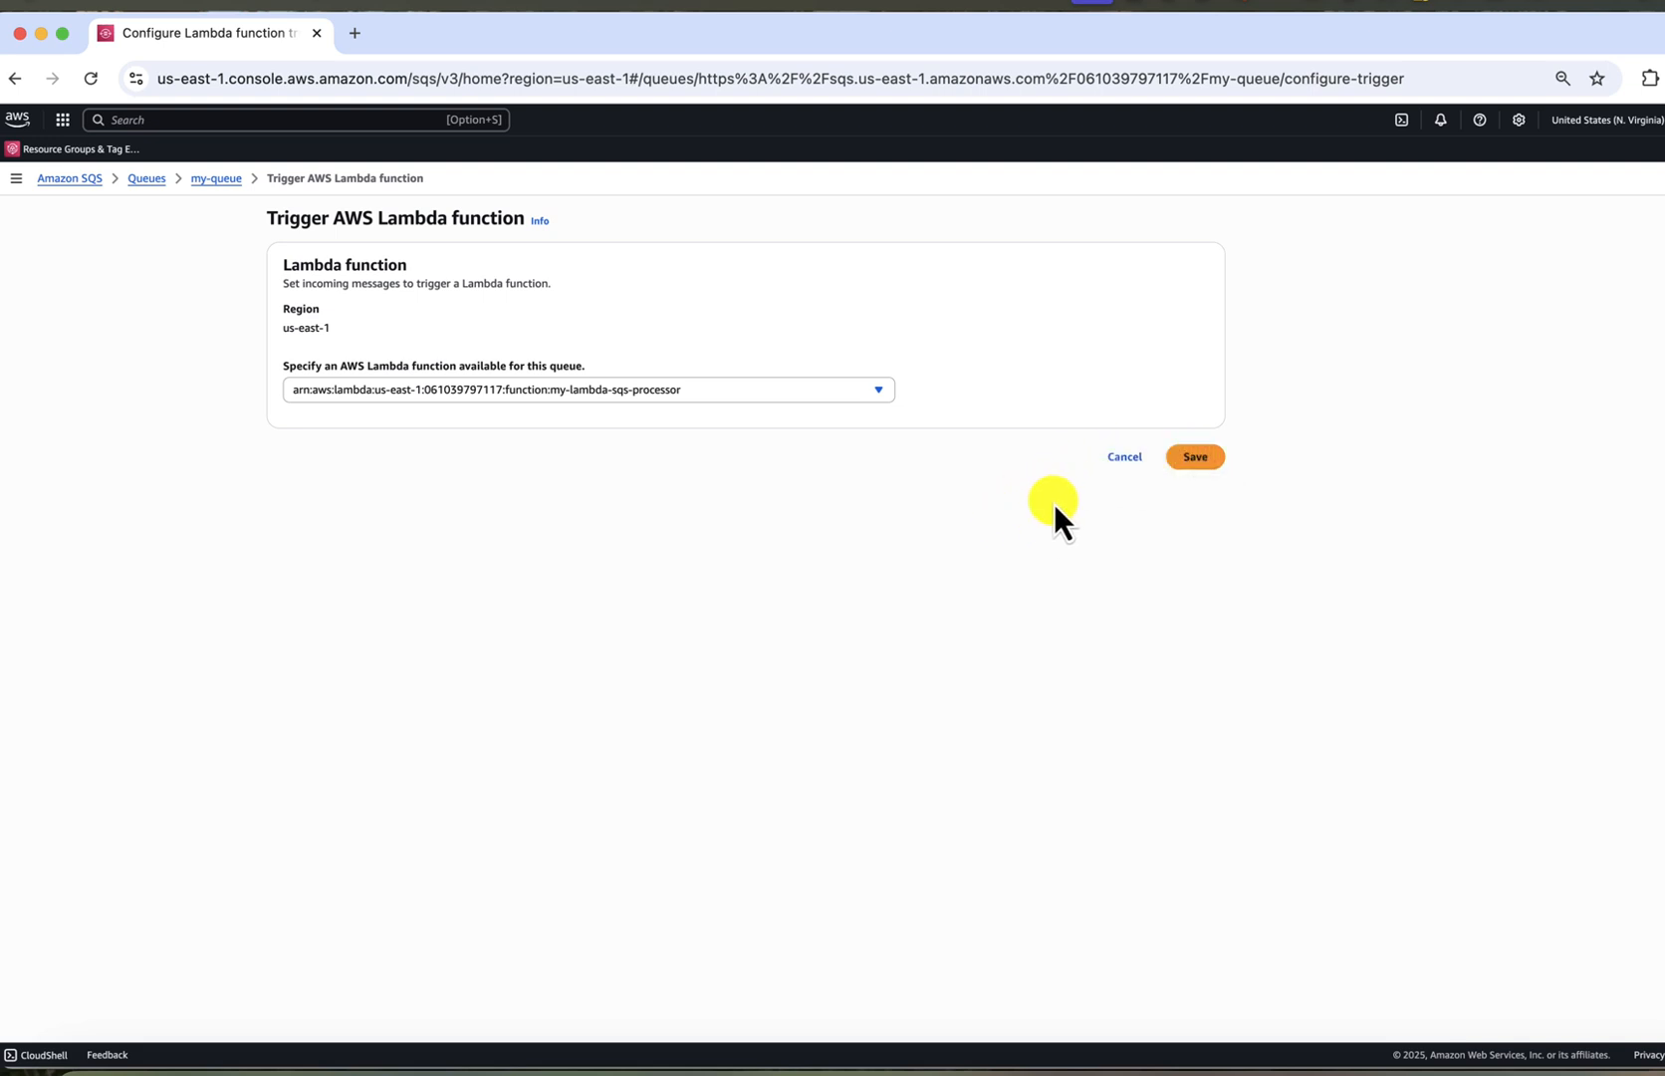
Step: Navigate to the my-lambda-sqs-processor function in Lambda and begin adding a trigger
{"action": "left_click", "coordinate": [209, 118]}
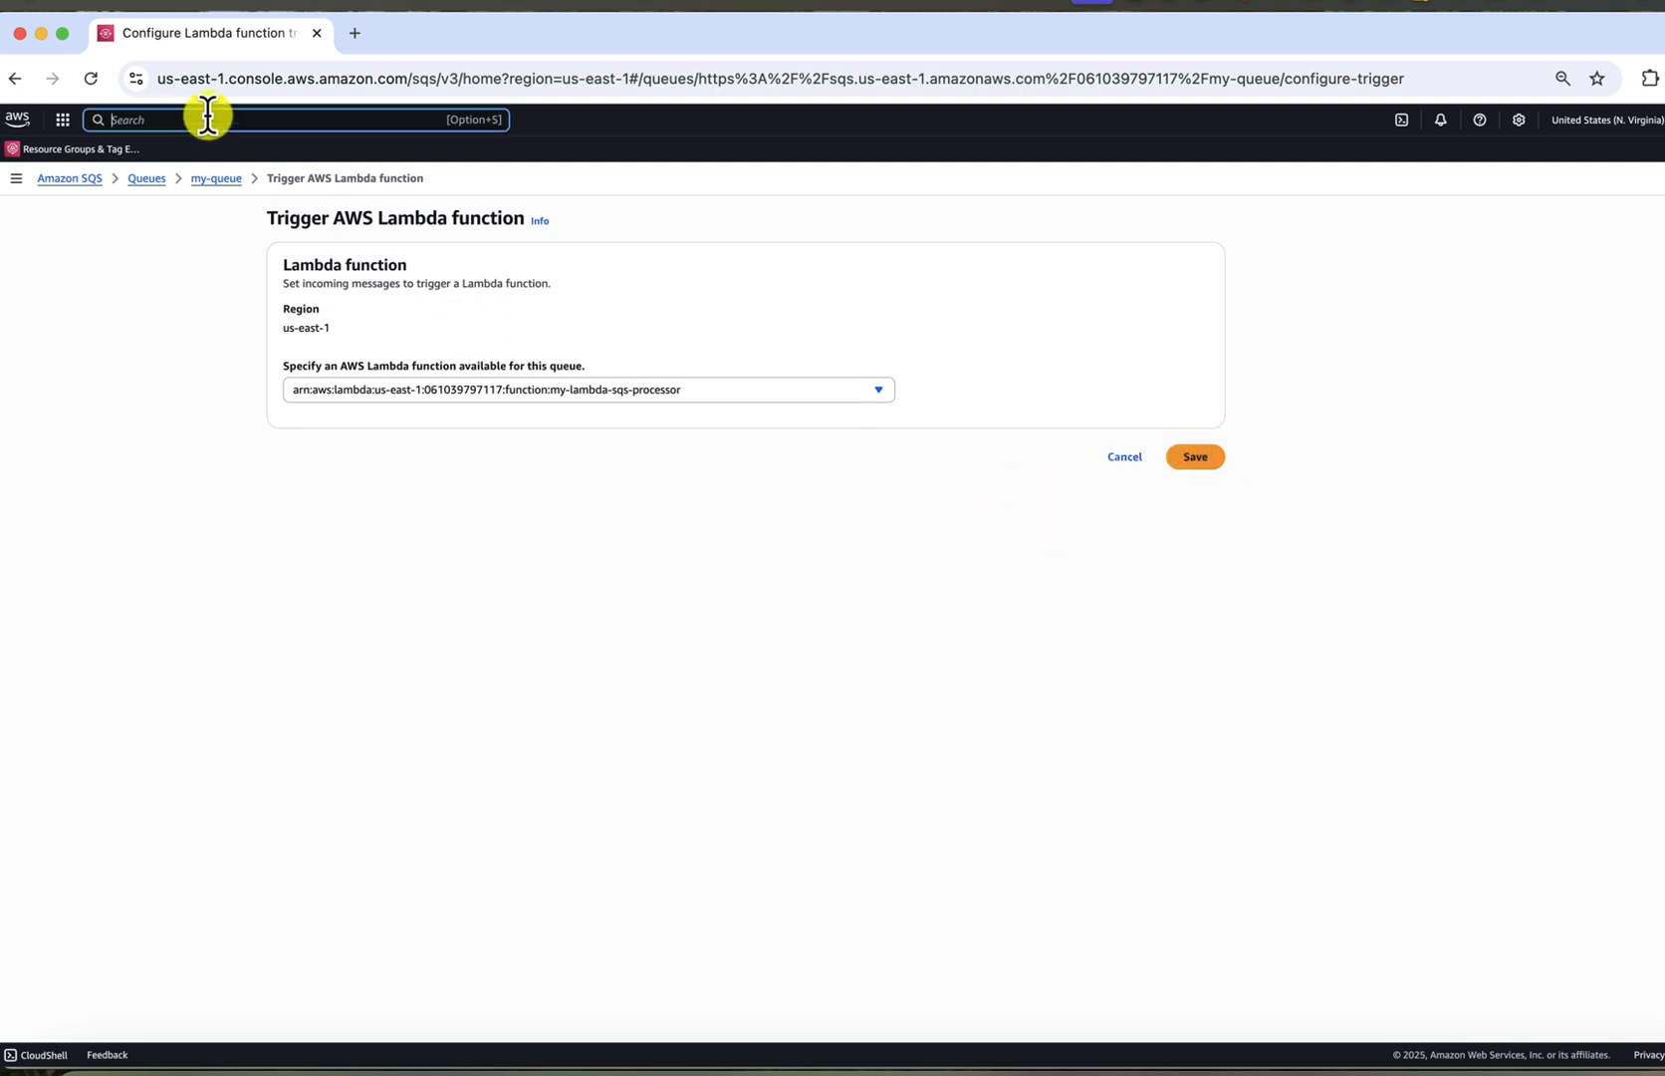
{"action": "type", "text": "lambda"}
{"action": "left_click", "coordinate": [335, 209]}
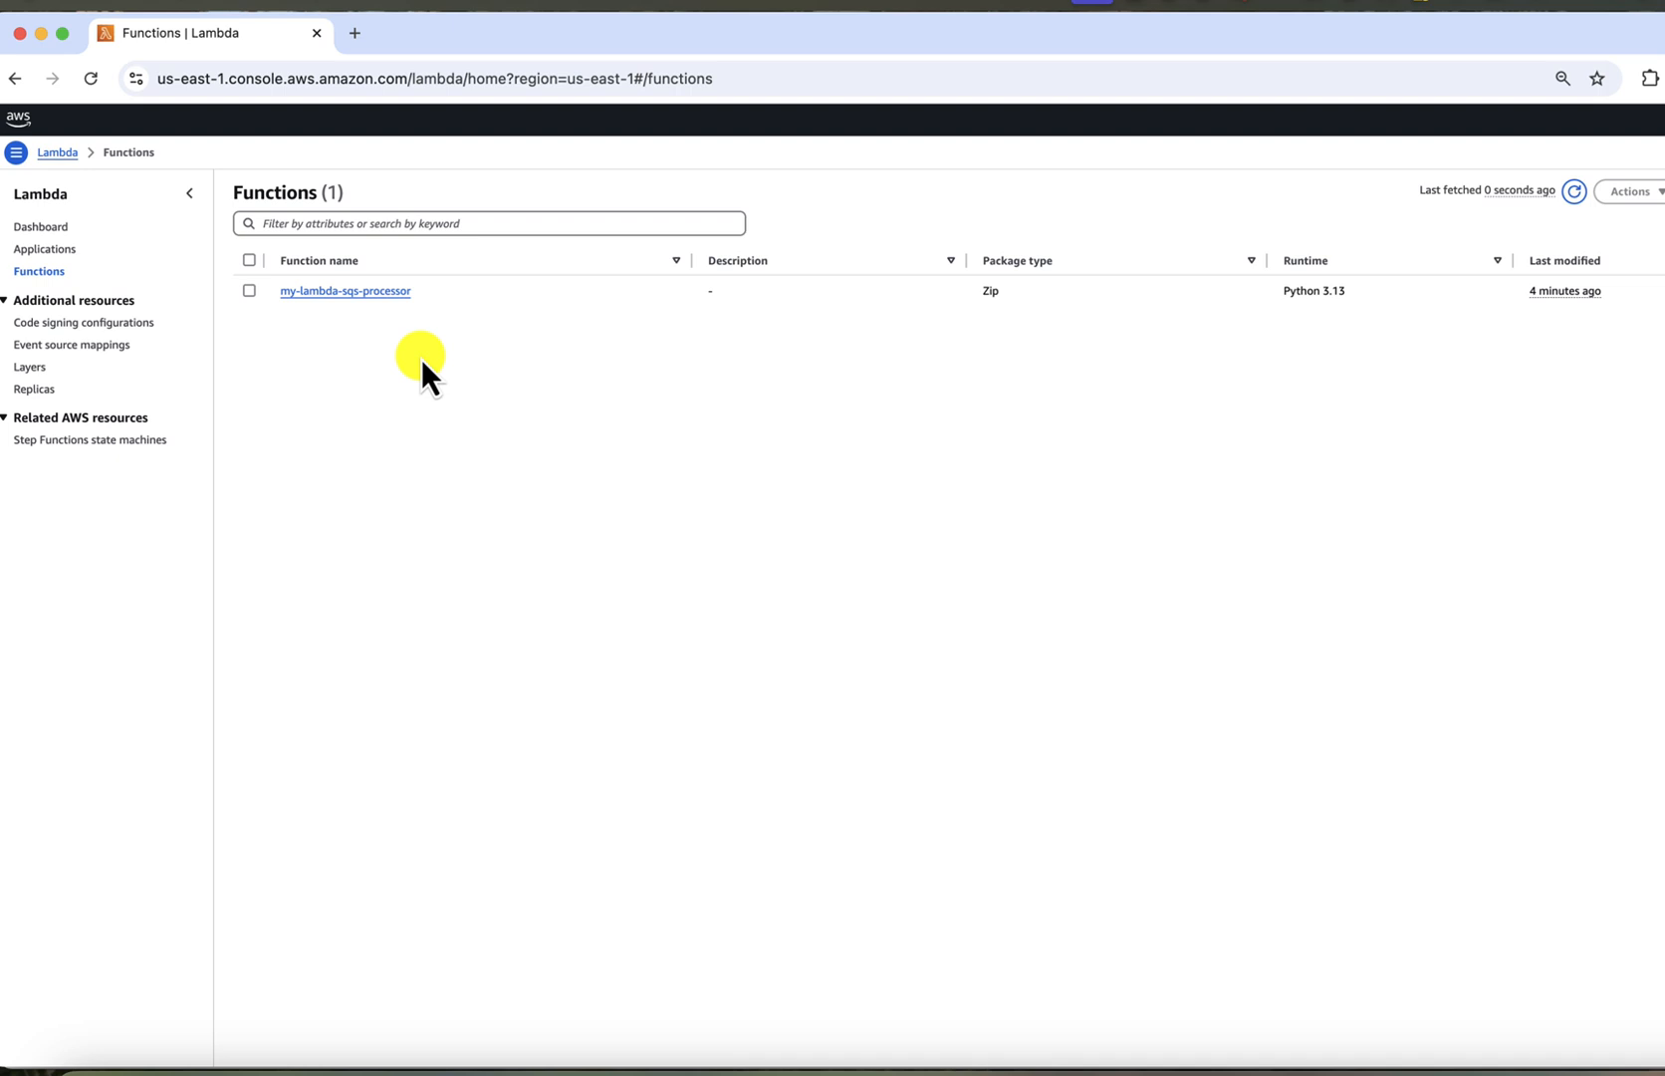
{"action": "left_click", "coordinate": [390, 292]}
{"action": "left_click", "coordinate": [357, 431]}
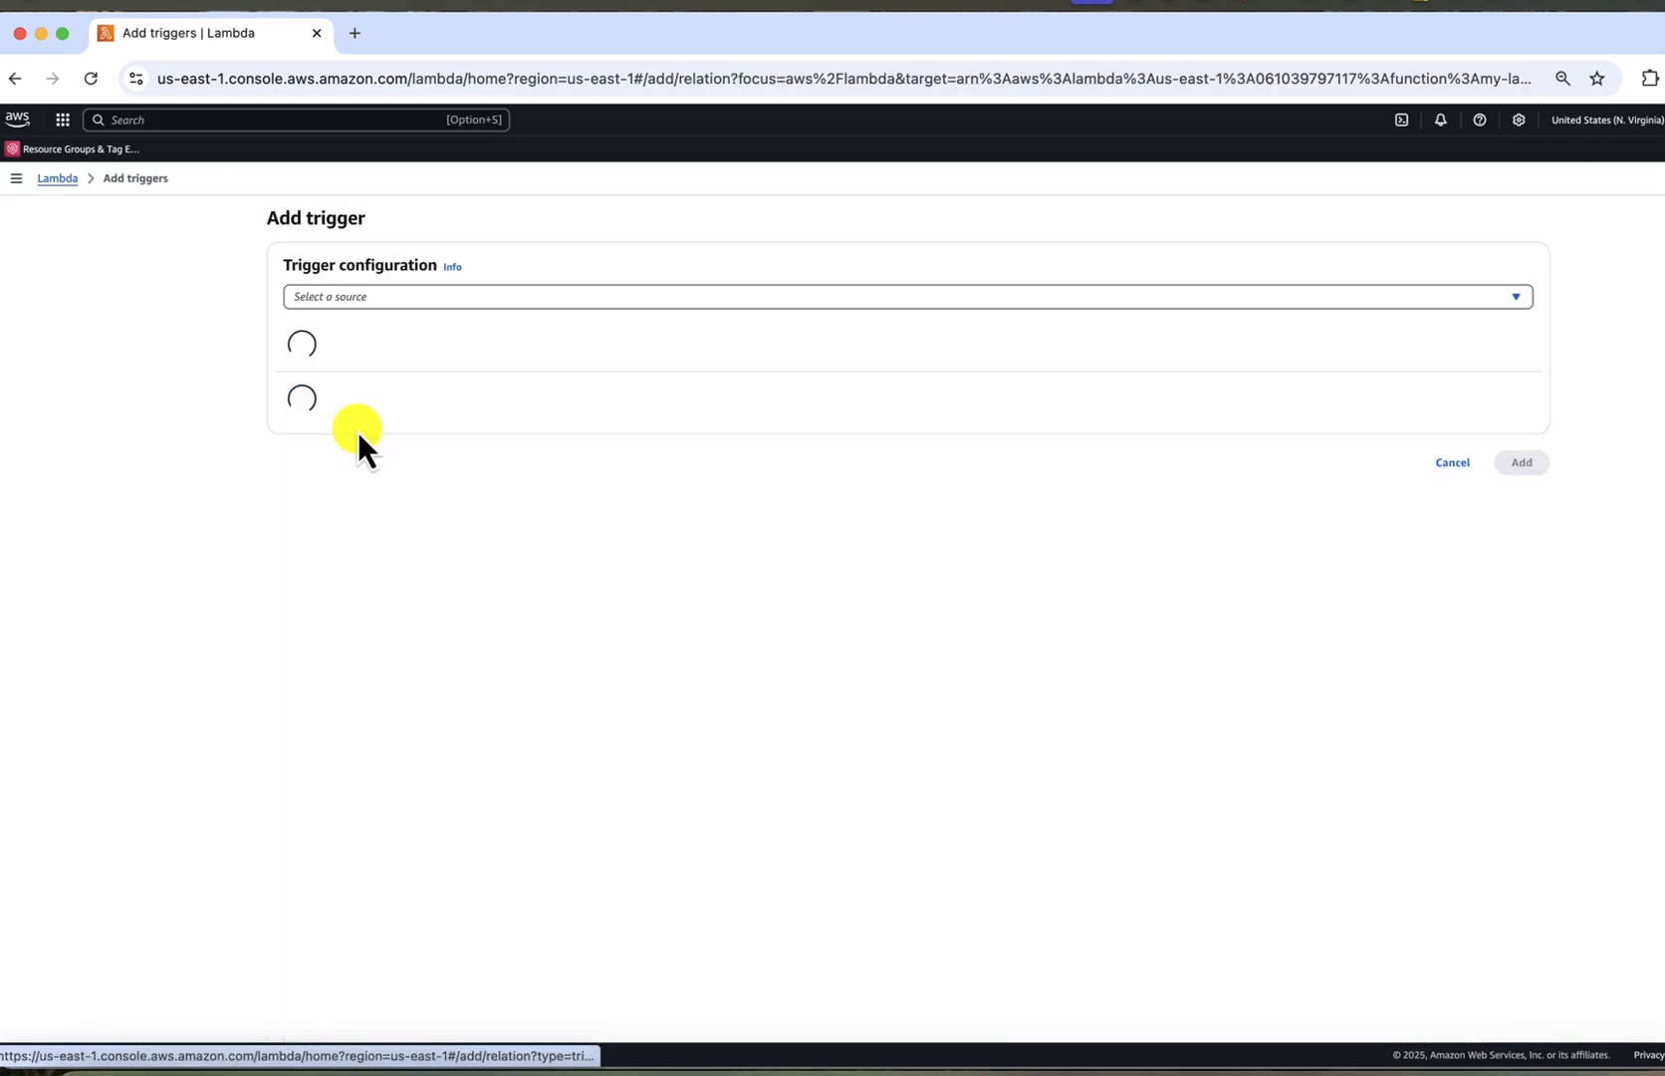
Step: Choose SQS as the source with my-queue, leaving Activate trigger unchecked
{"action": "left_click", "coordinate": [395, 300]}
{"action": "type", "text": "sqs"}
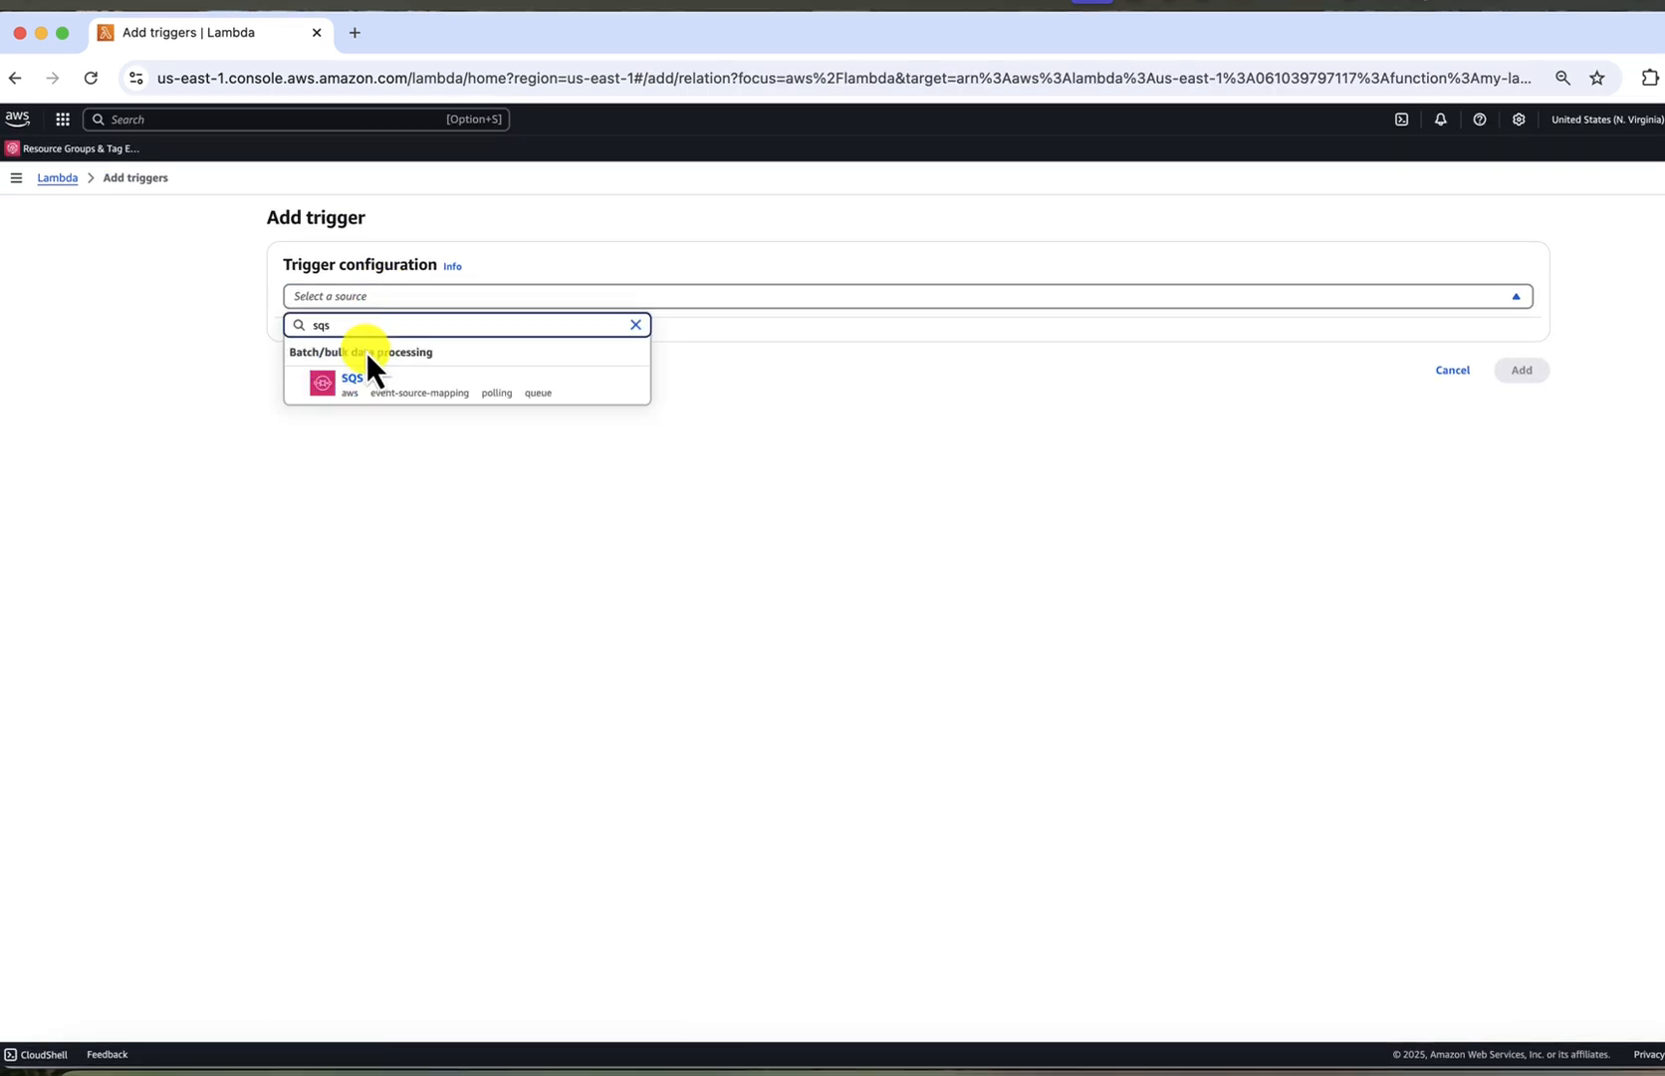
{"action": "left_click", "coordinate": [360, 390]}
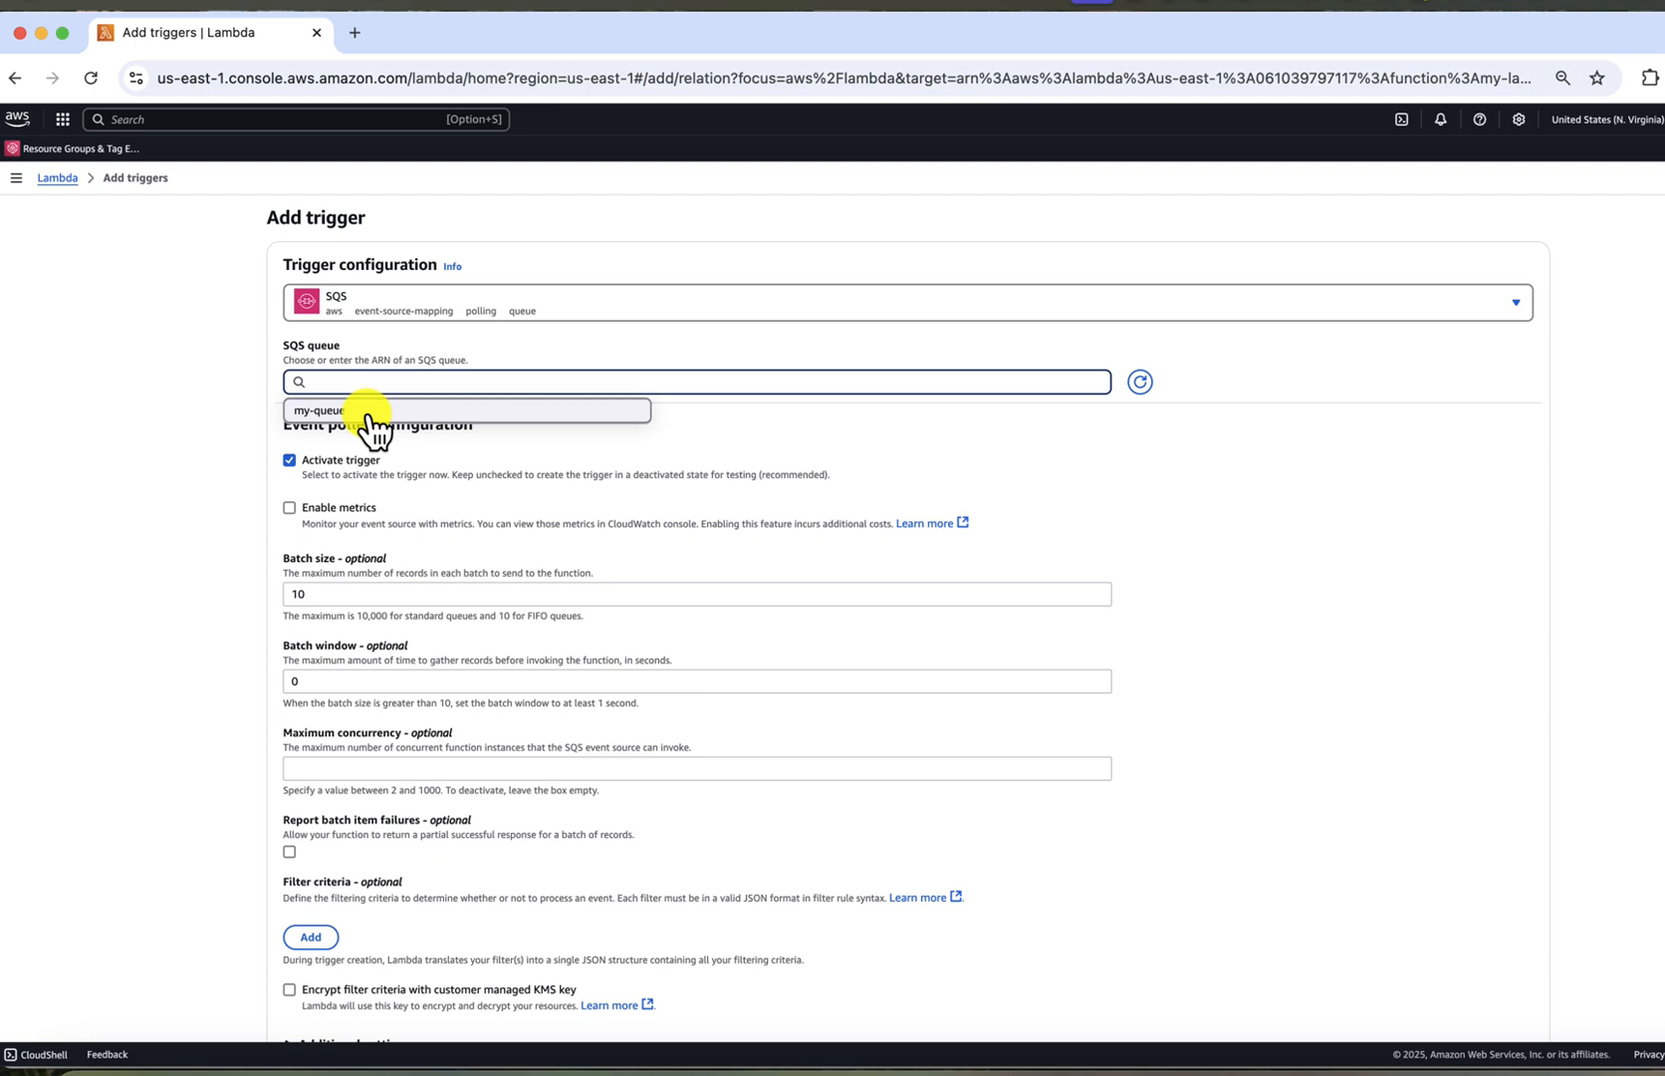
{"action": "left_click", "coordinate": [335, 411]}
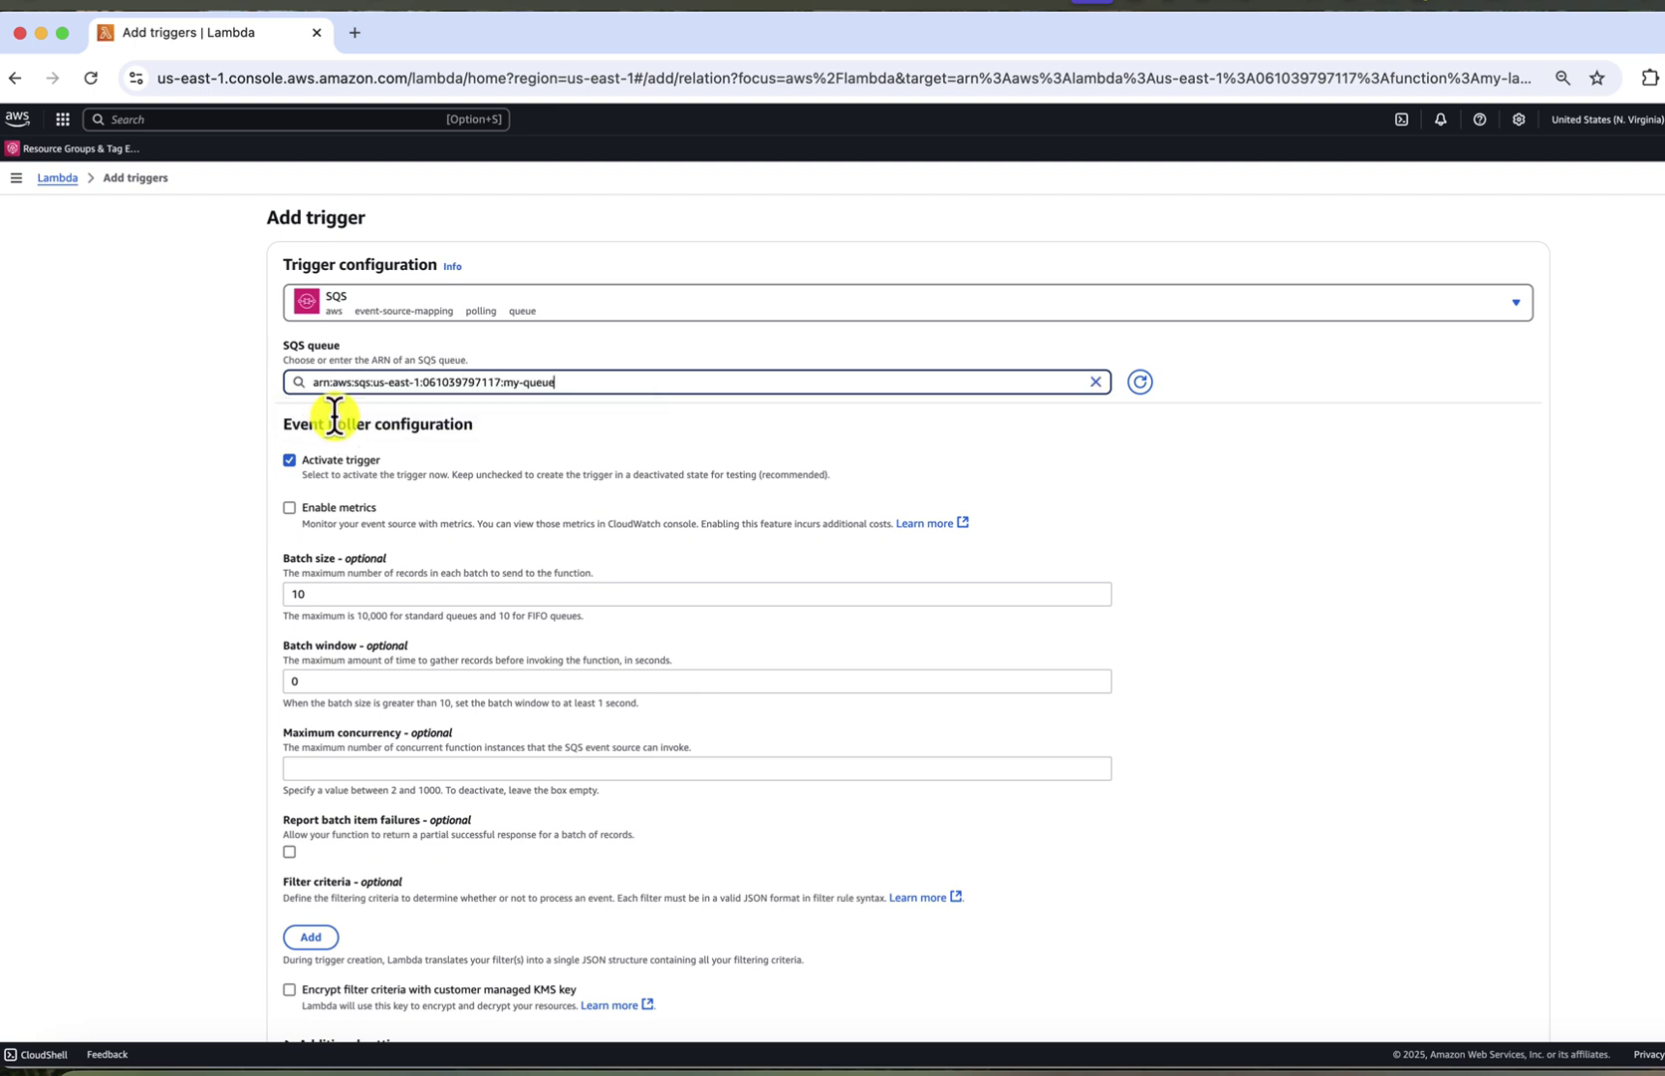
{"action": "left_click", "coordinate": [289, 460]}
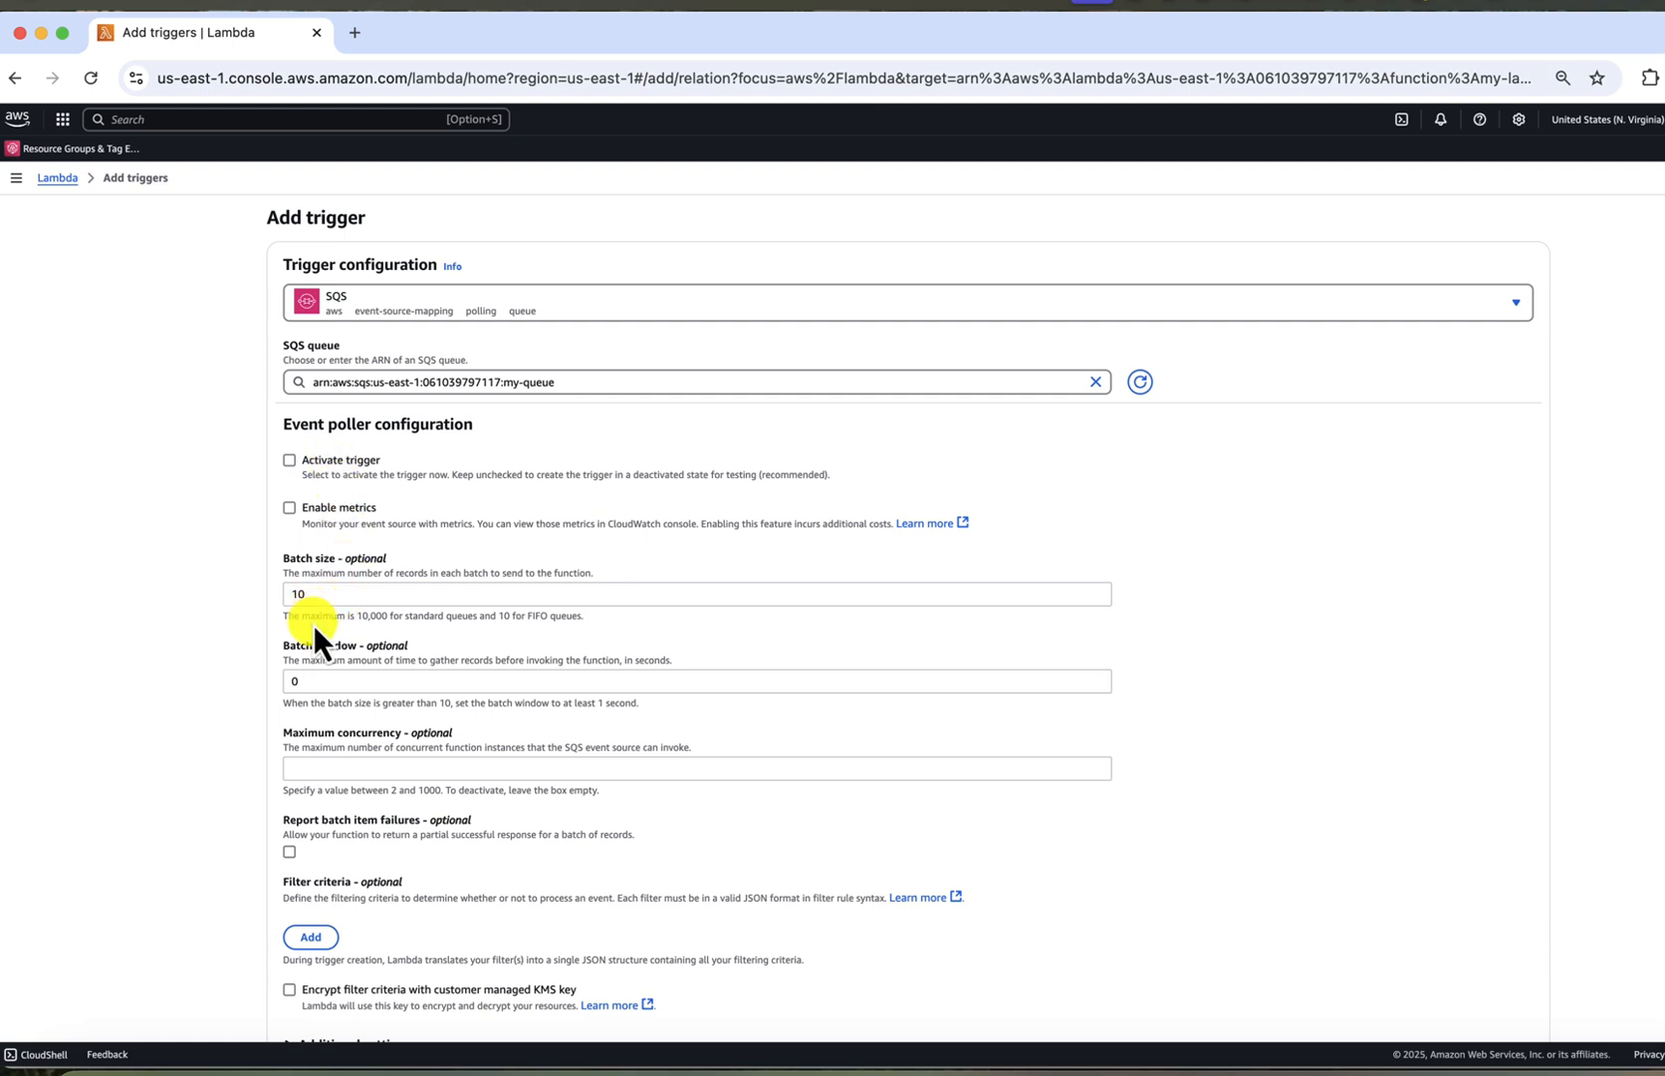
Step: Set the trigger's Batch size to 10 and Batch window to 60 seconds
{"action": "left_click", "coordinate": [307, 682]}
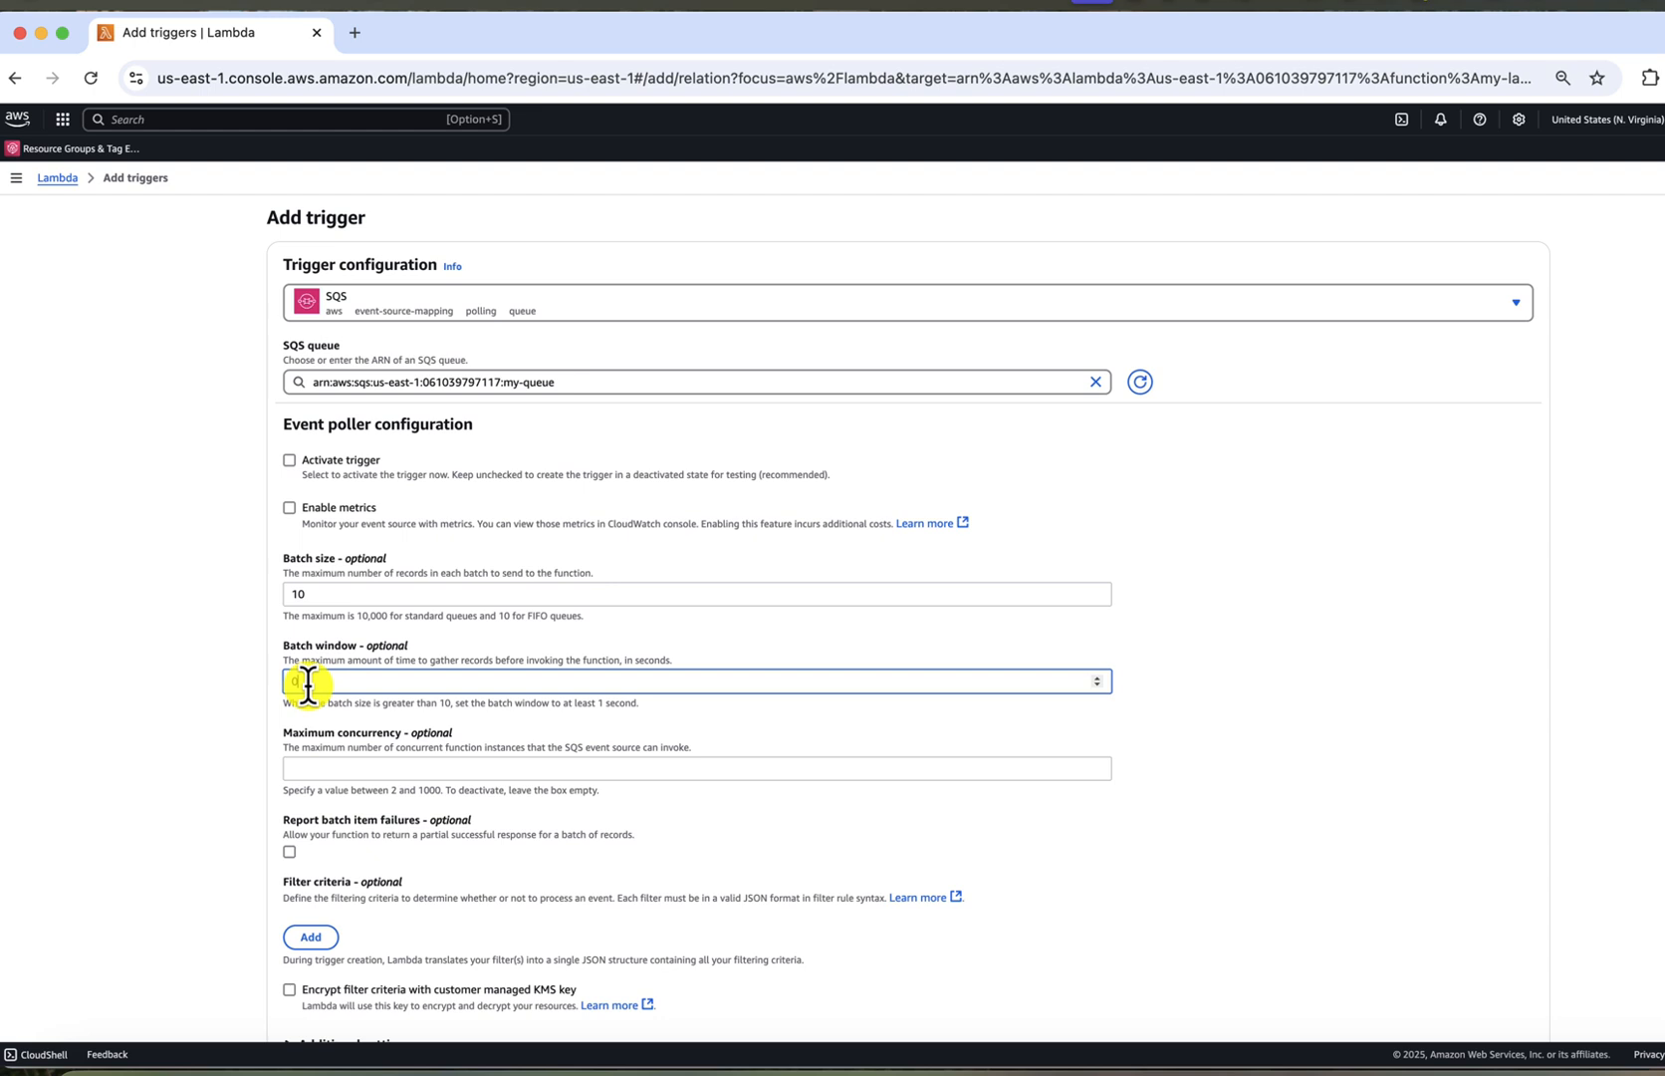
{"action": "left_click", "coordinate": [336, 594]}
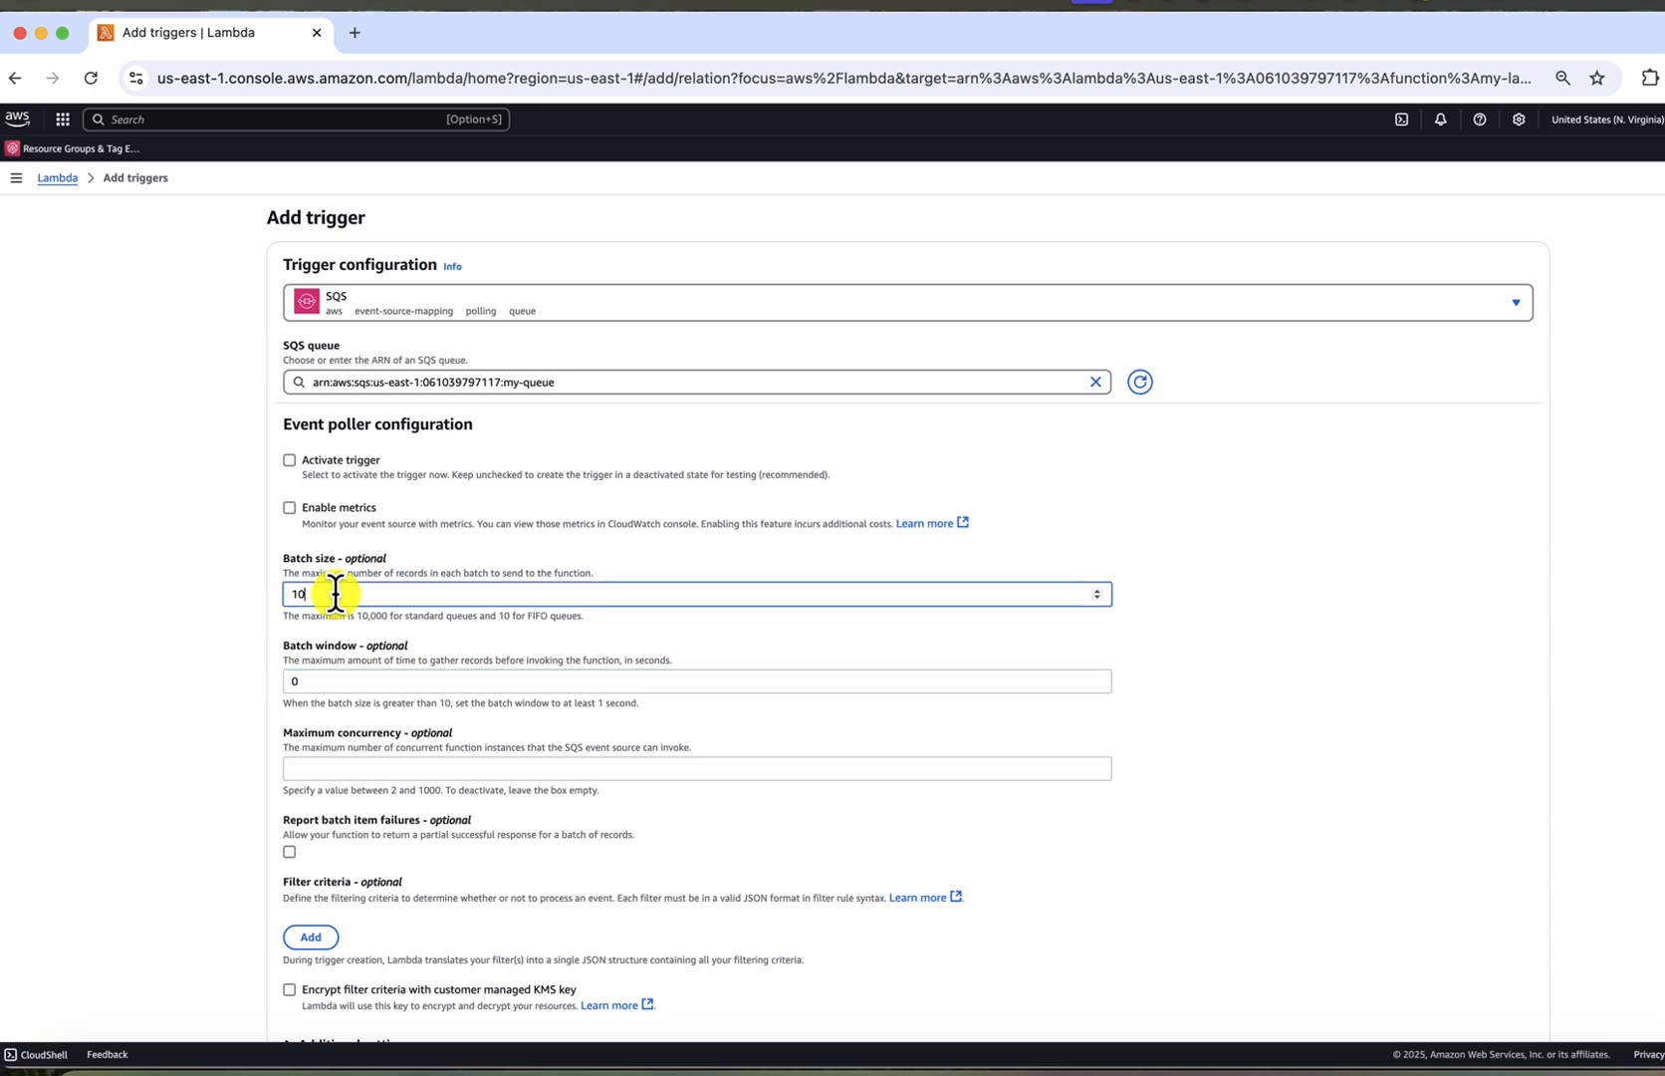
{"action": "key", "text": "BackSpace"}
{"action": "key", "text": "BackSpace"}
{"action": "left_click", "coordinate": [314, 680]}
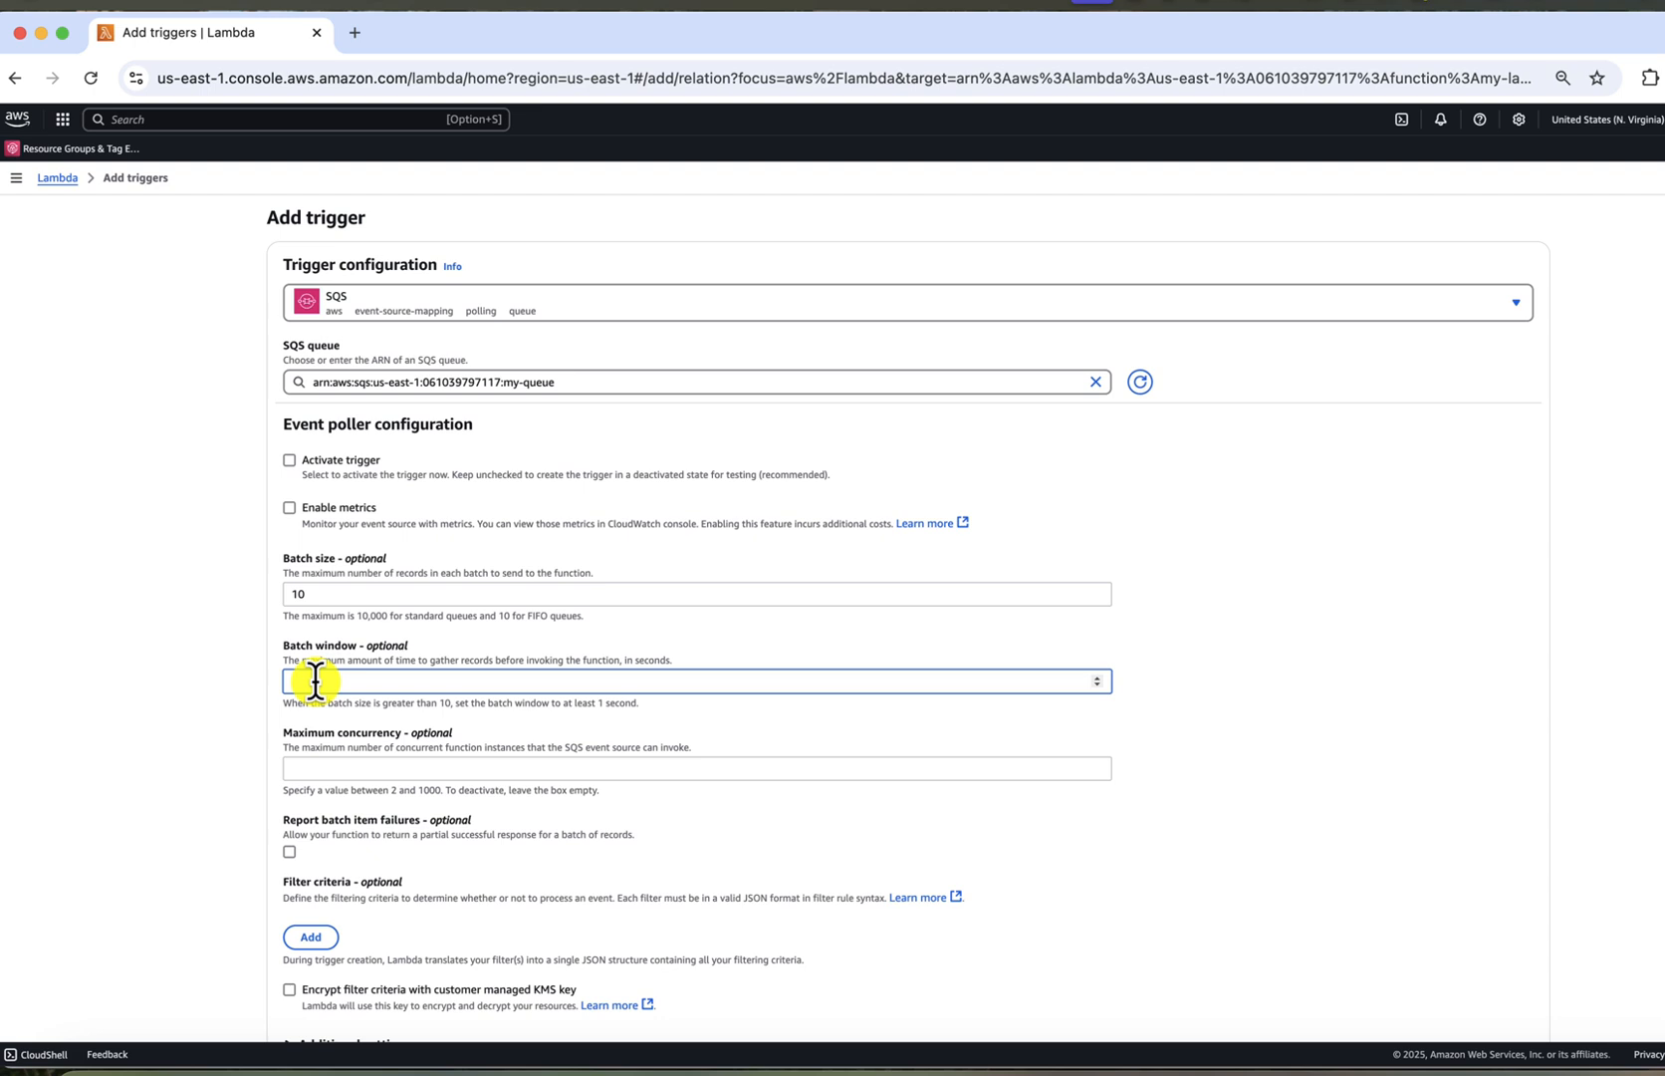
{"action": "type", "text": "60"}
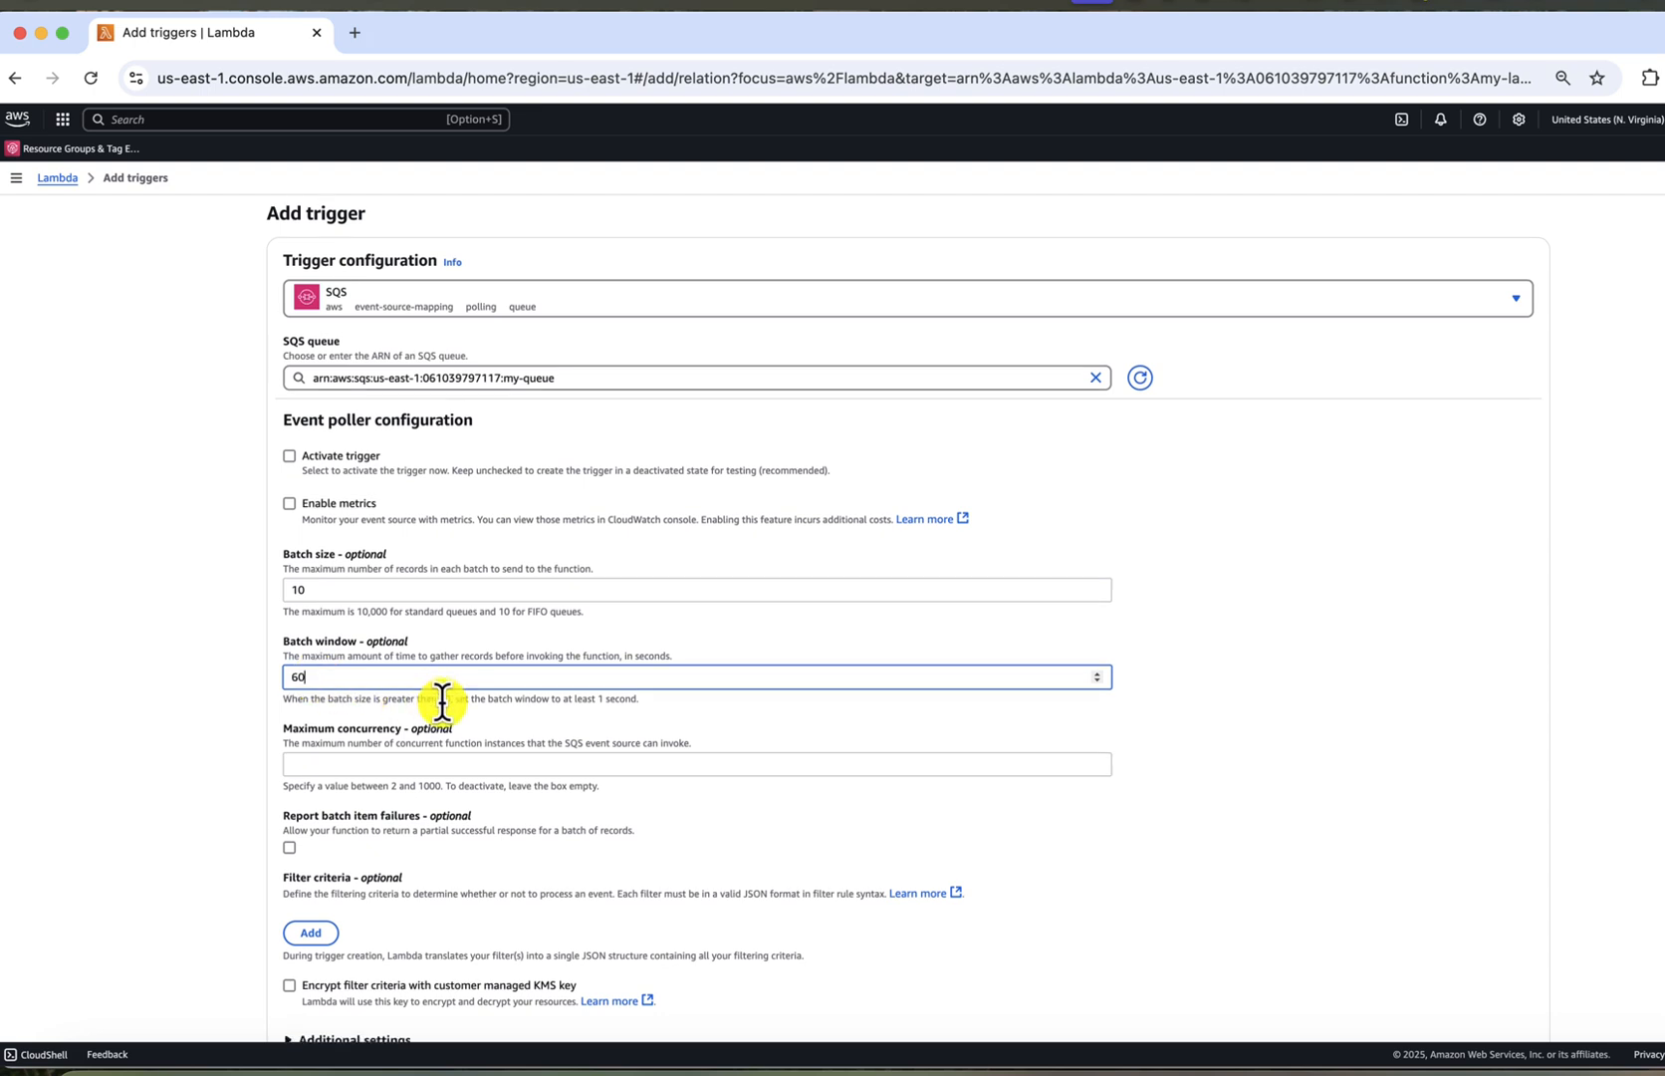
{"action": "scroll", "coordinate": [442, 700], "scroll_direction": "down", "scroll_amount": 2}
{"action": "scroll", "coordinate": [442, 700], "scroll_direction": "down", "scroll_amount": 2}
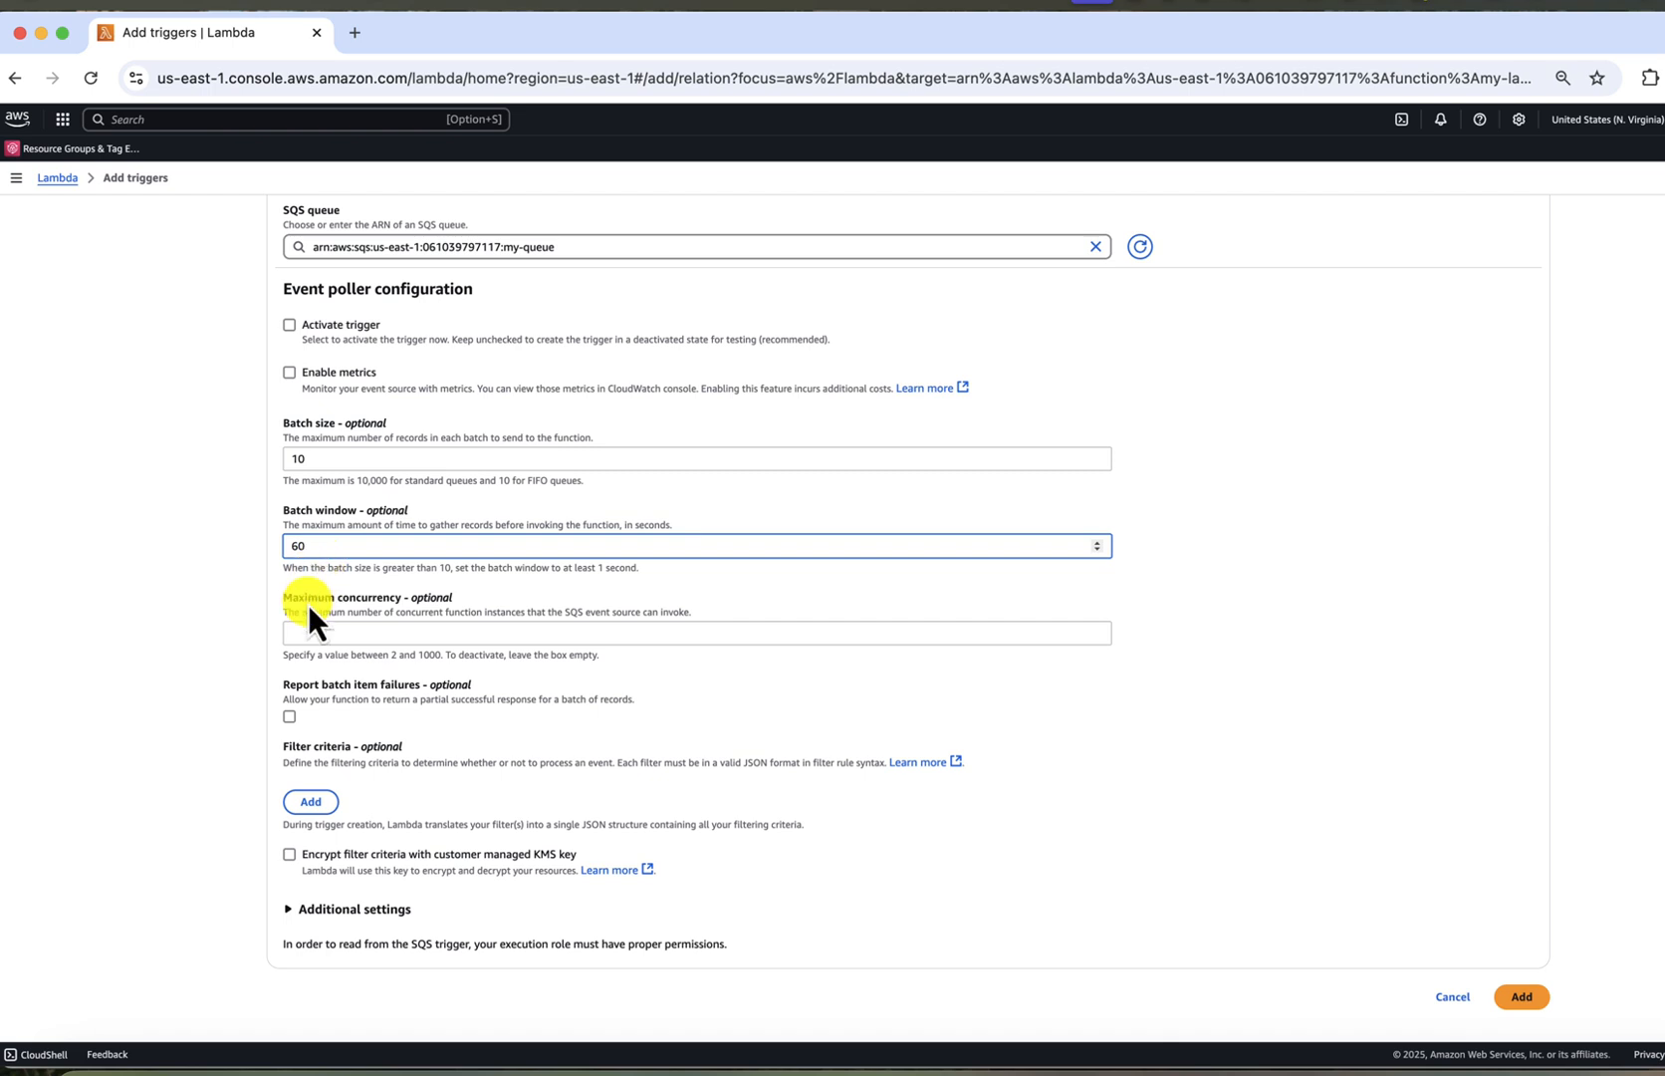
Step: Add the disabled my-queue trigger to the function and review its batch details
{"action": "left_click", "coordinate": [1521, 996]}
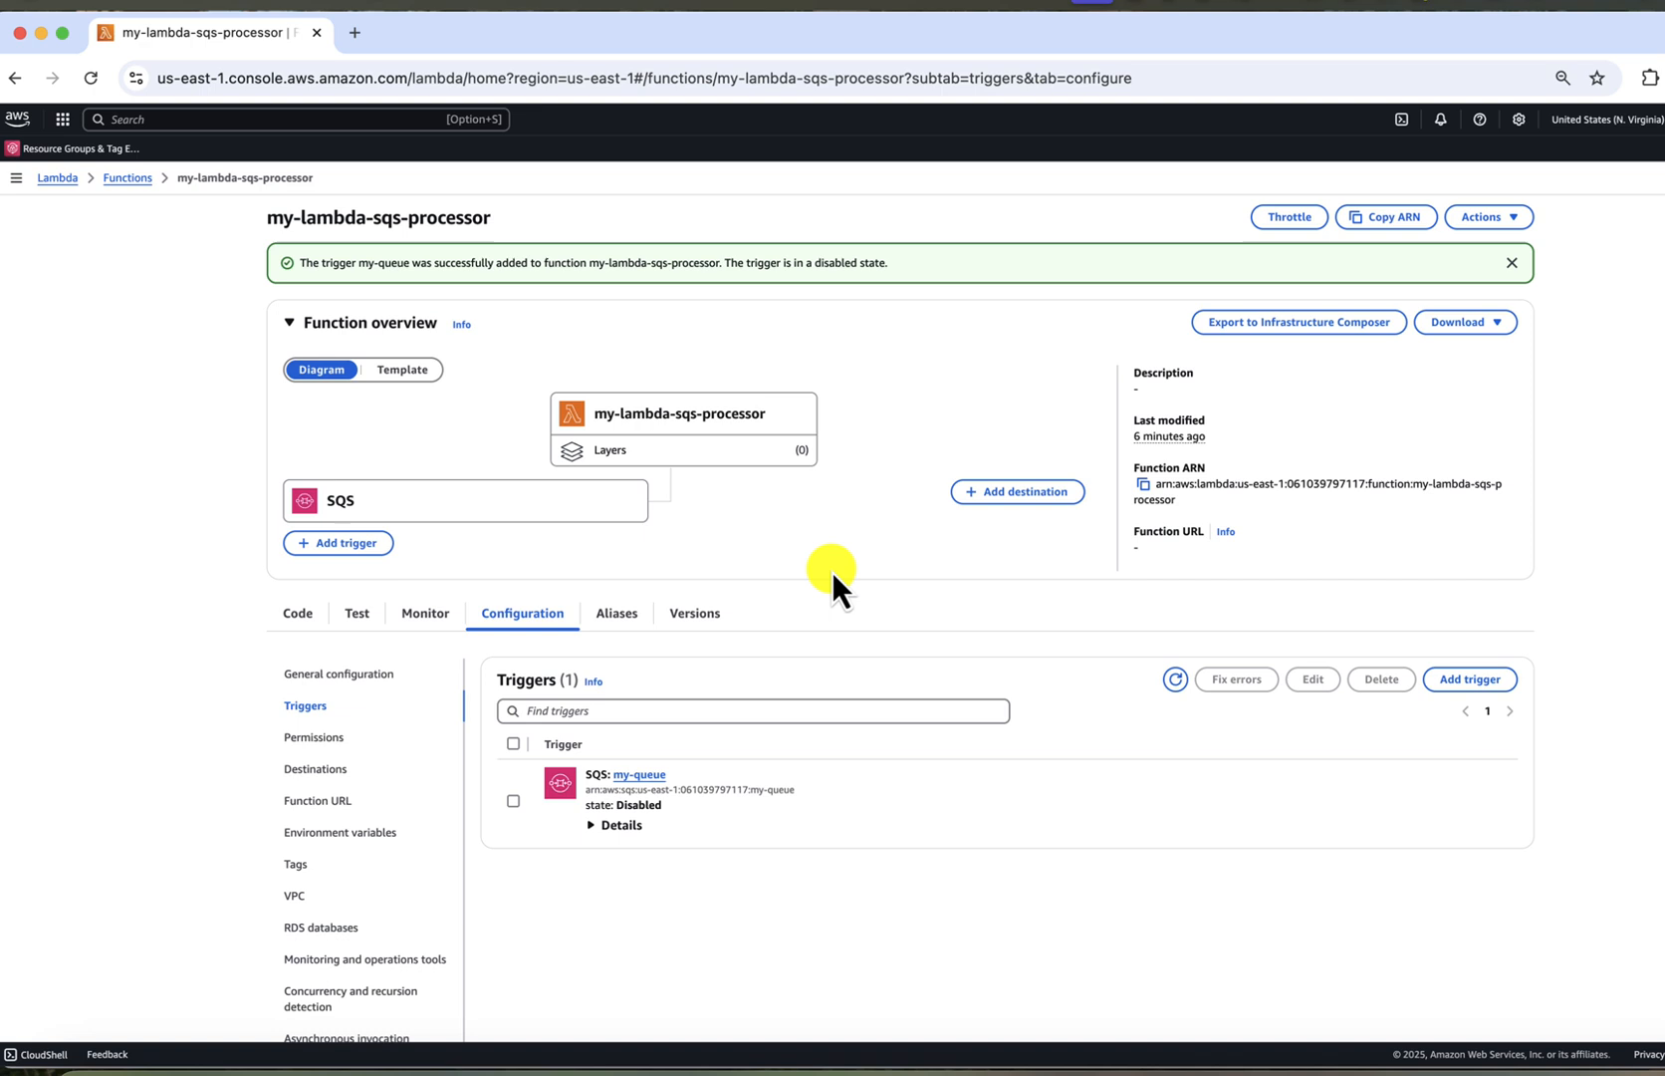
{"action": "left_click", "coordinate": [599, 826]}
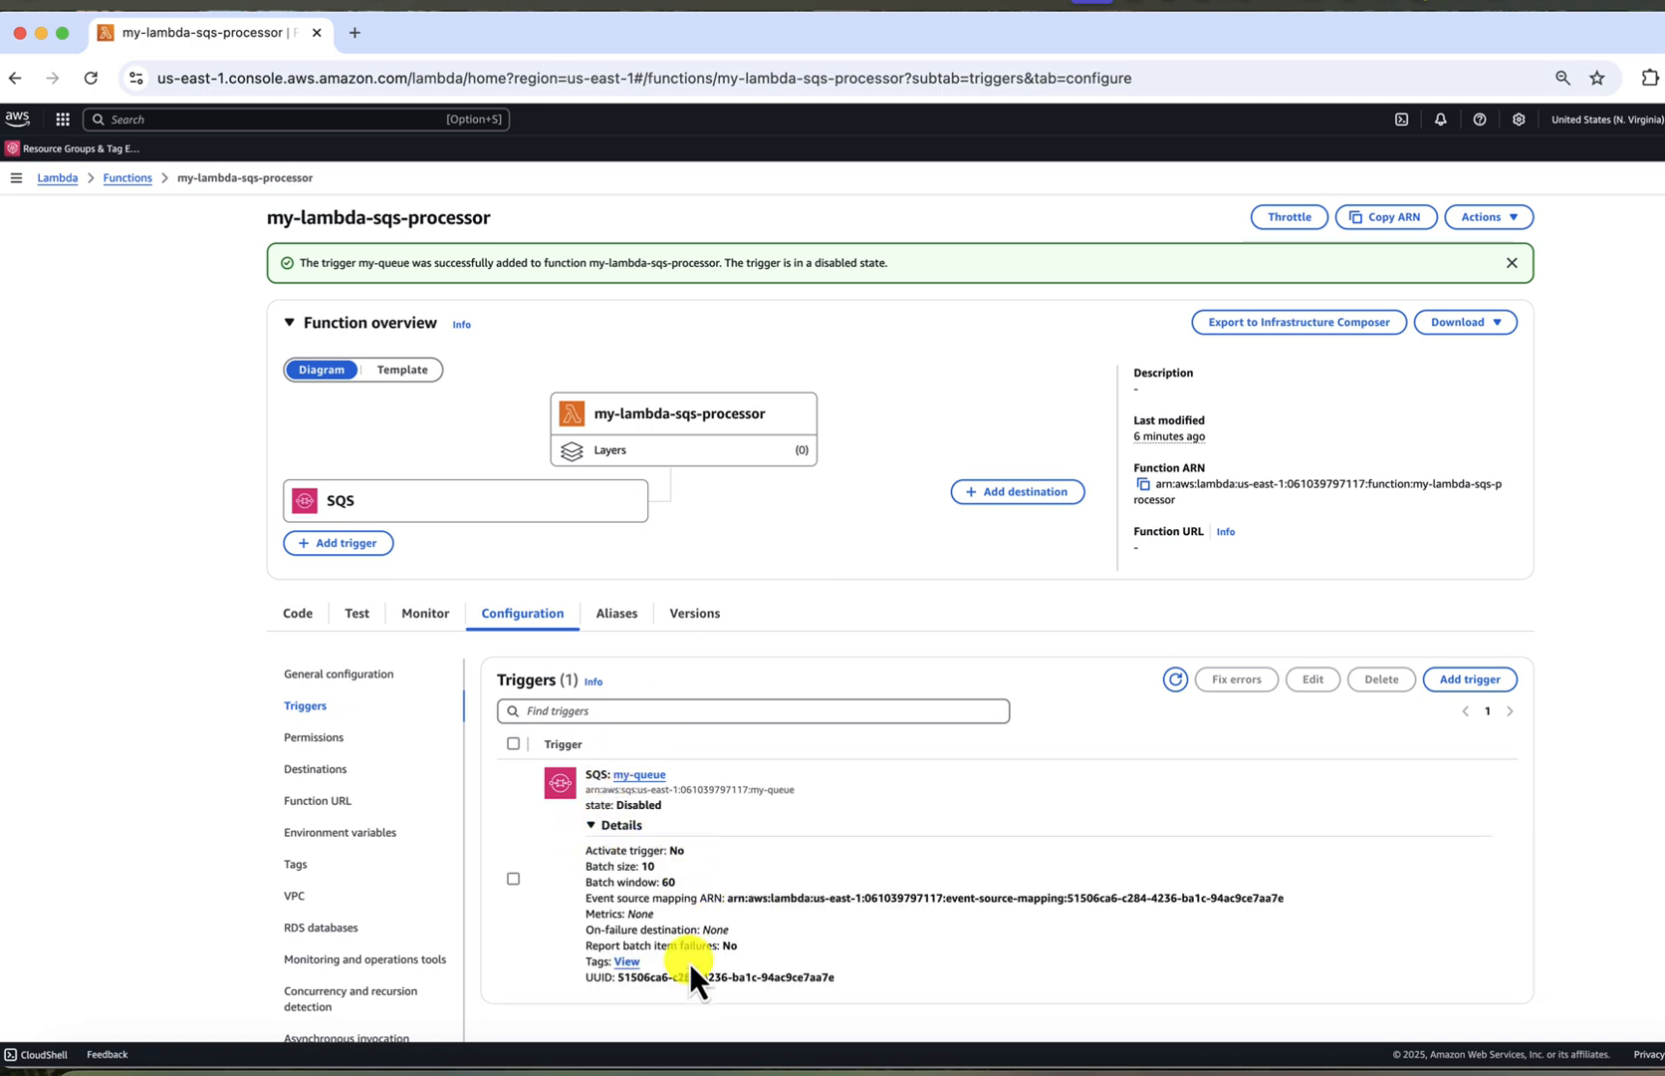
{"action": "left_click", "coordinate": [513, 878]}
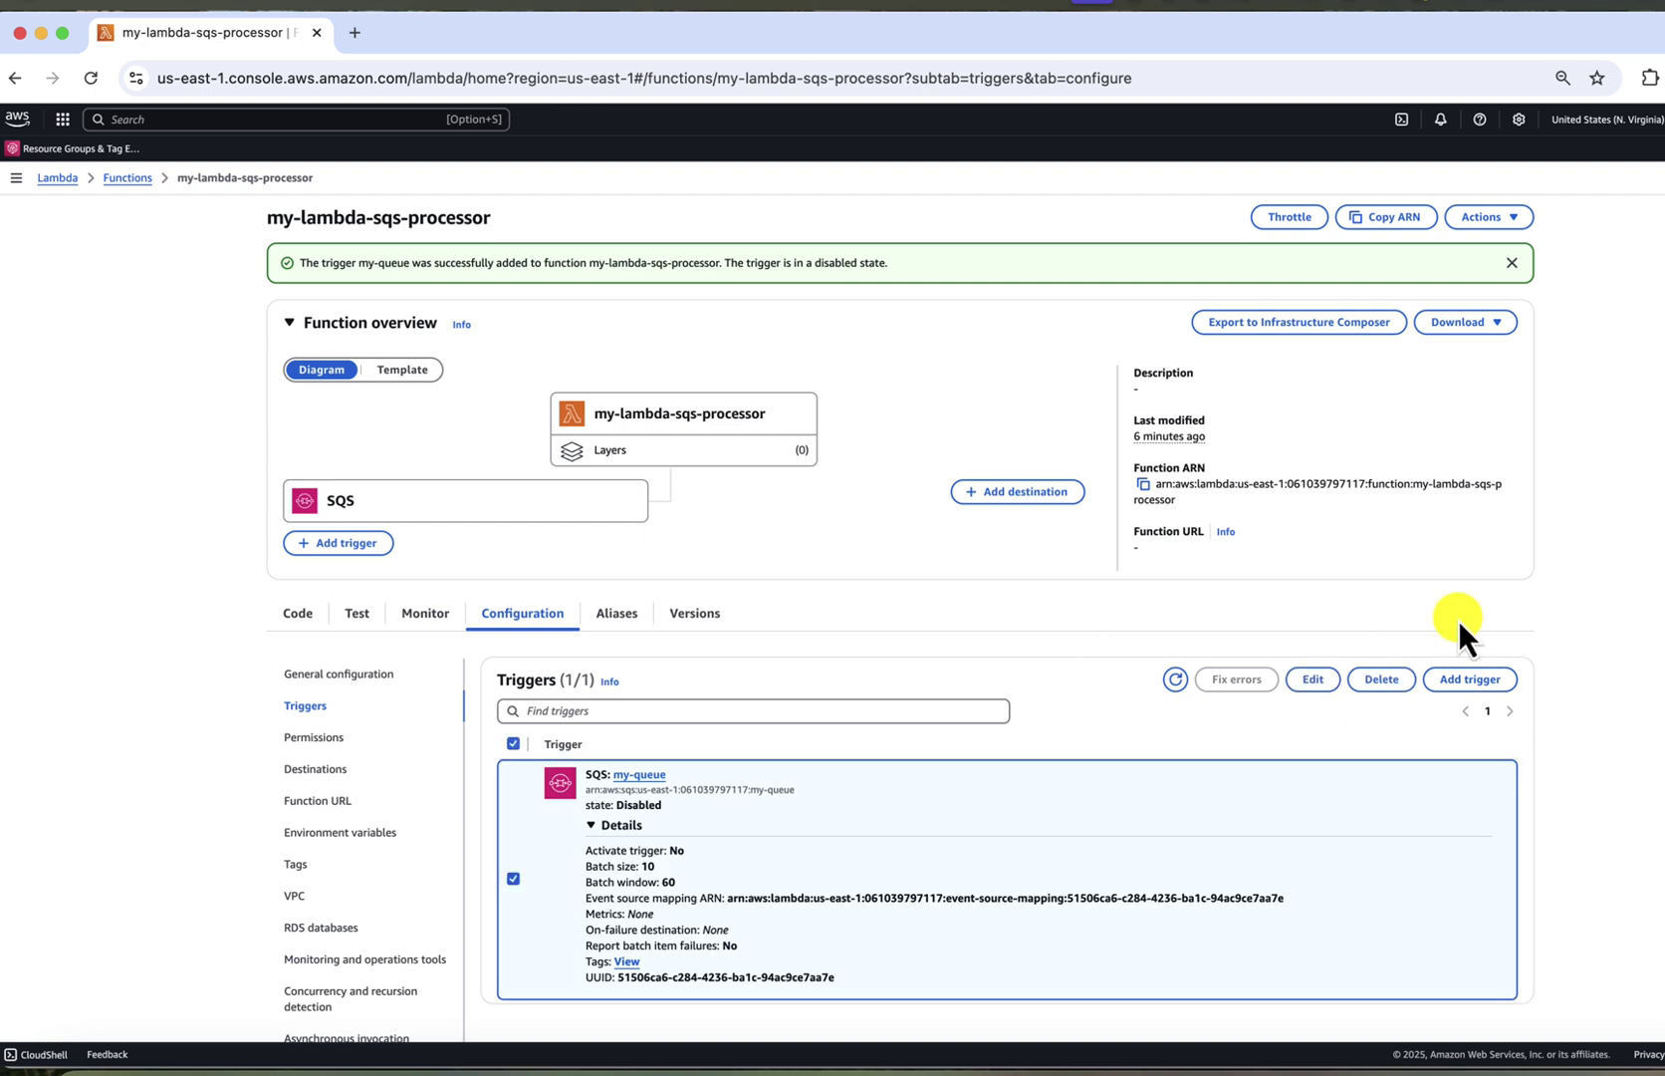
{"action": "left_click", "coordinate": [512, 878]}
Step: Go to SQS, open my-queue, and view its Lambda triggers listing my-lambda-sqs-processor
{"action": "left_click", "coordinate": [411, 120]}
{"action": "type", "text": "sqs"}
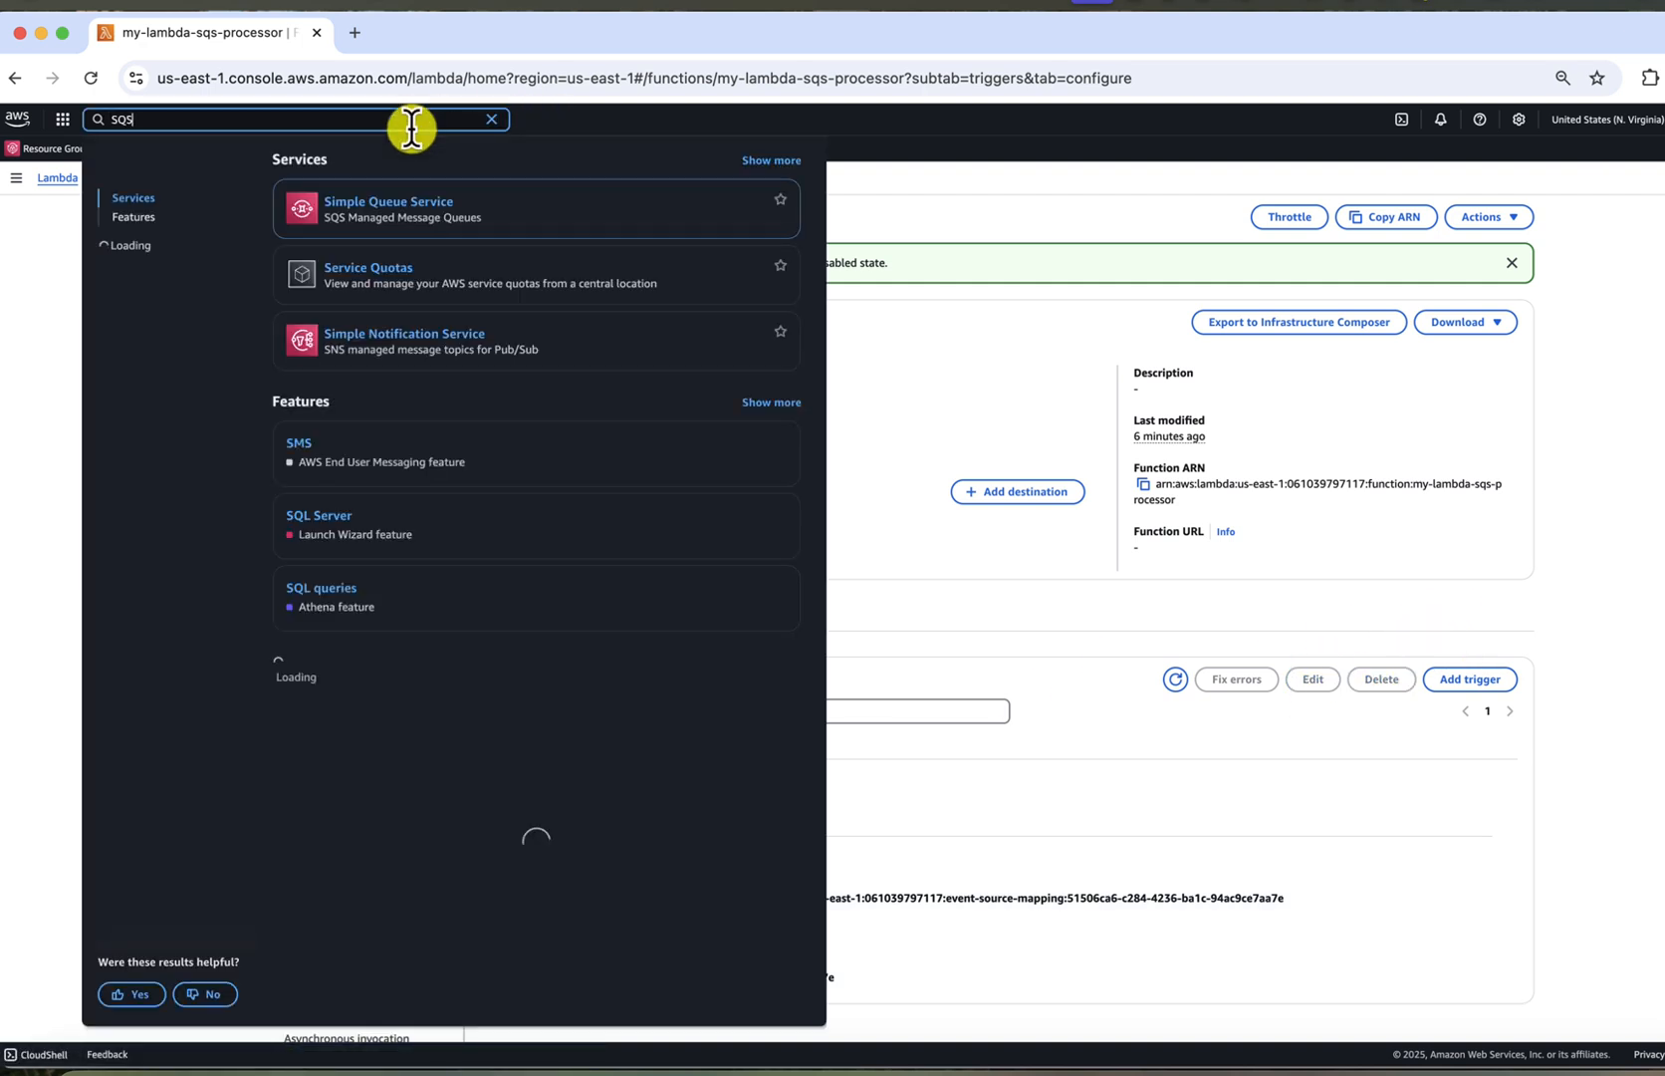
{"action": "left_click", "coordinate": [429, 202]}
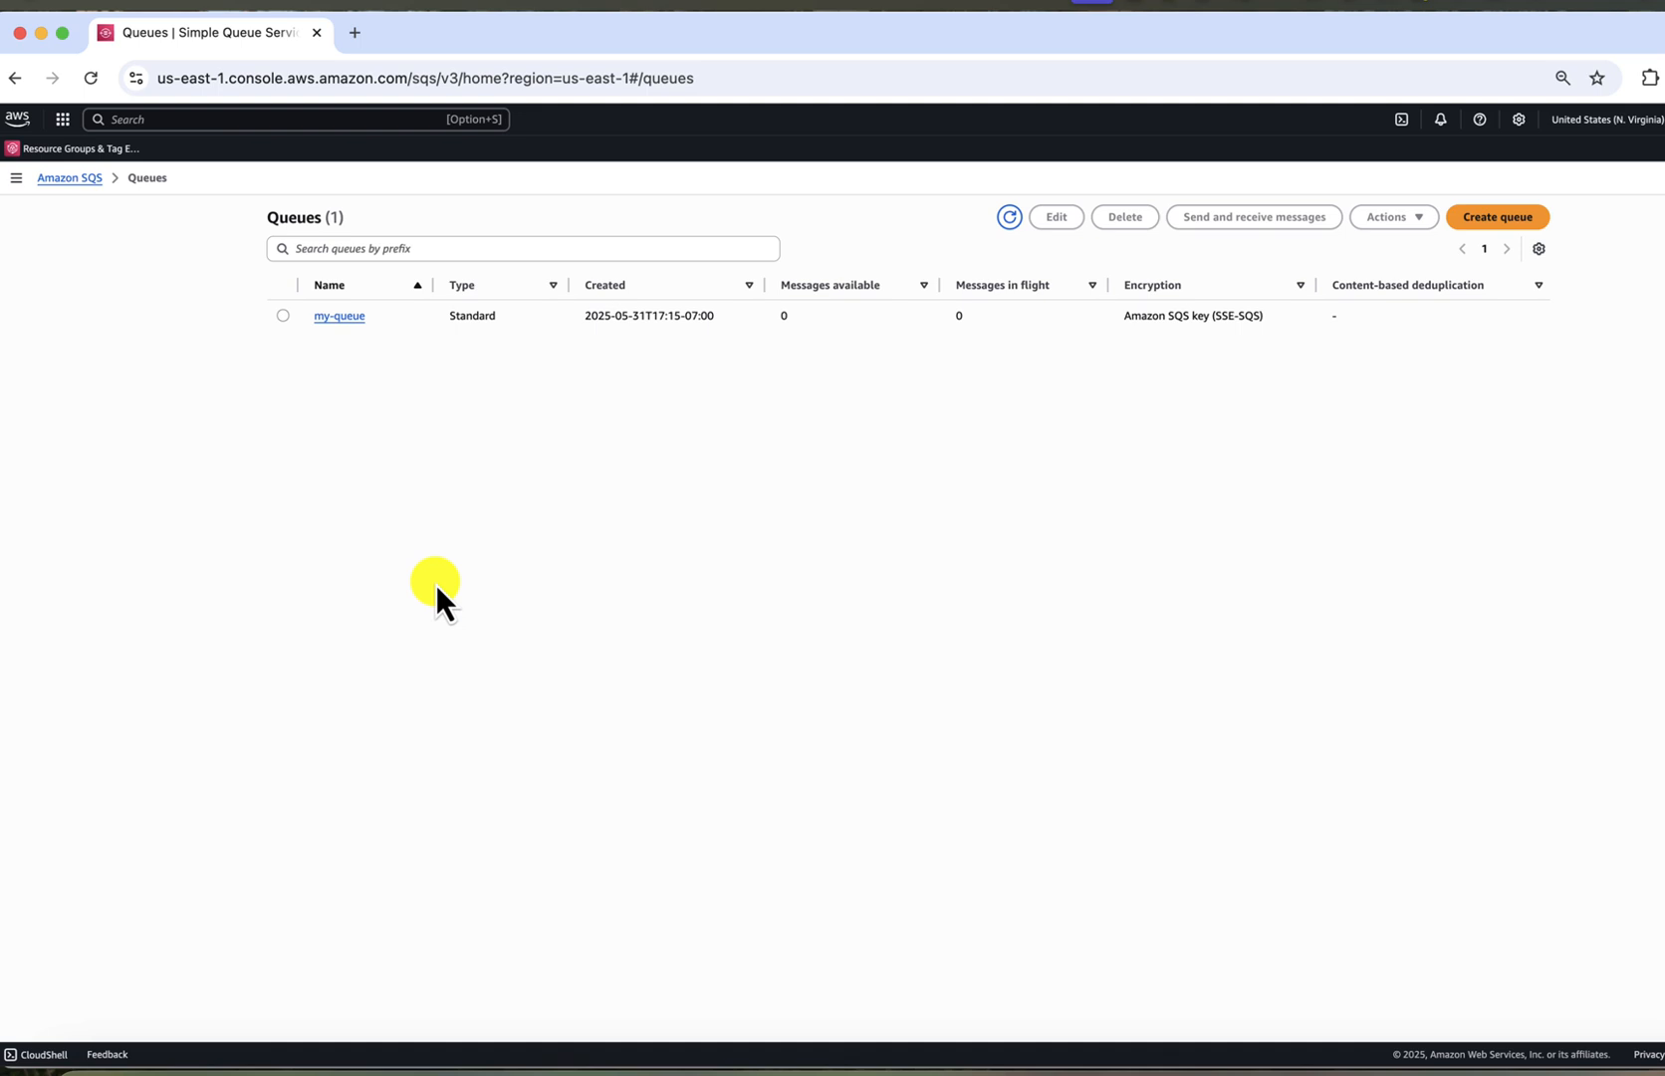
{"action": "left_click", "coordinate": [339, 316]}
{"action": "left_click", "coordinate": [484, 484]}
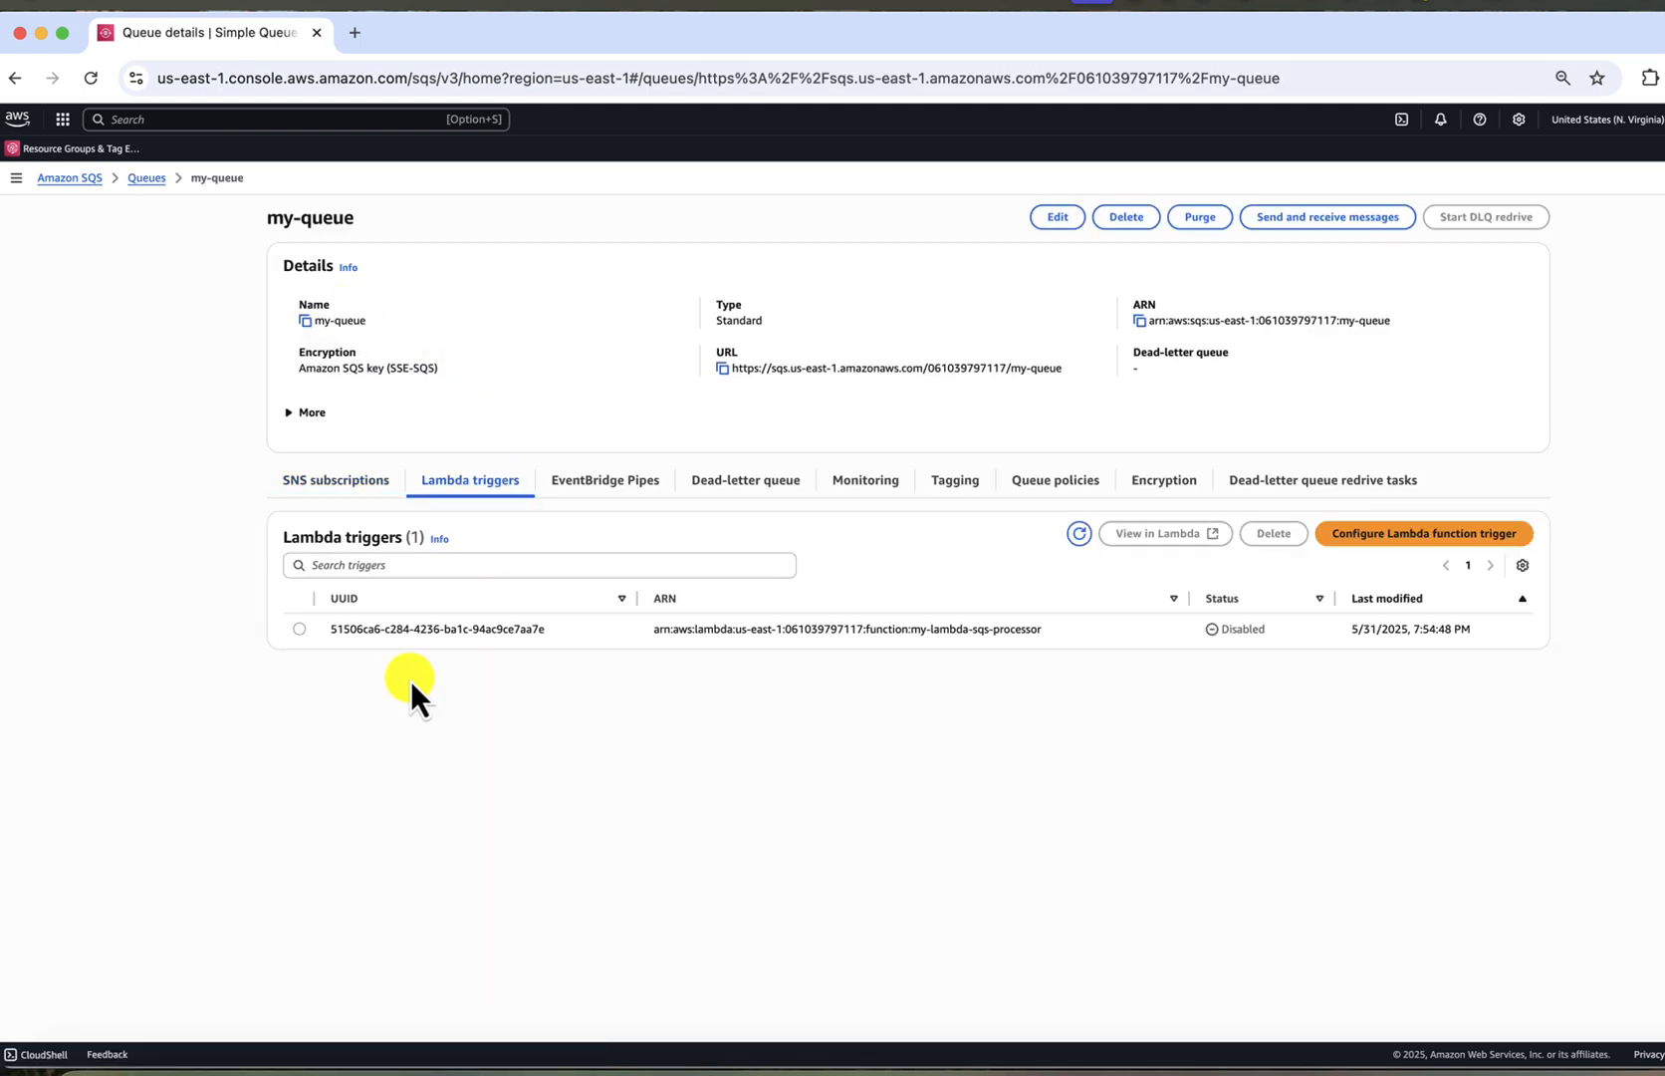
{"action": "triple_click", "coordinate": [1041, 631]}
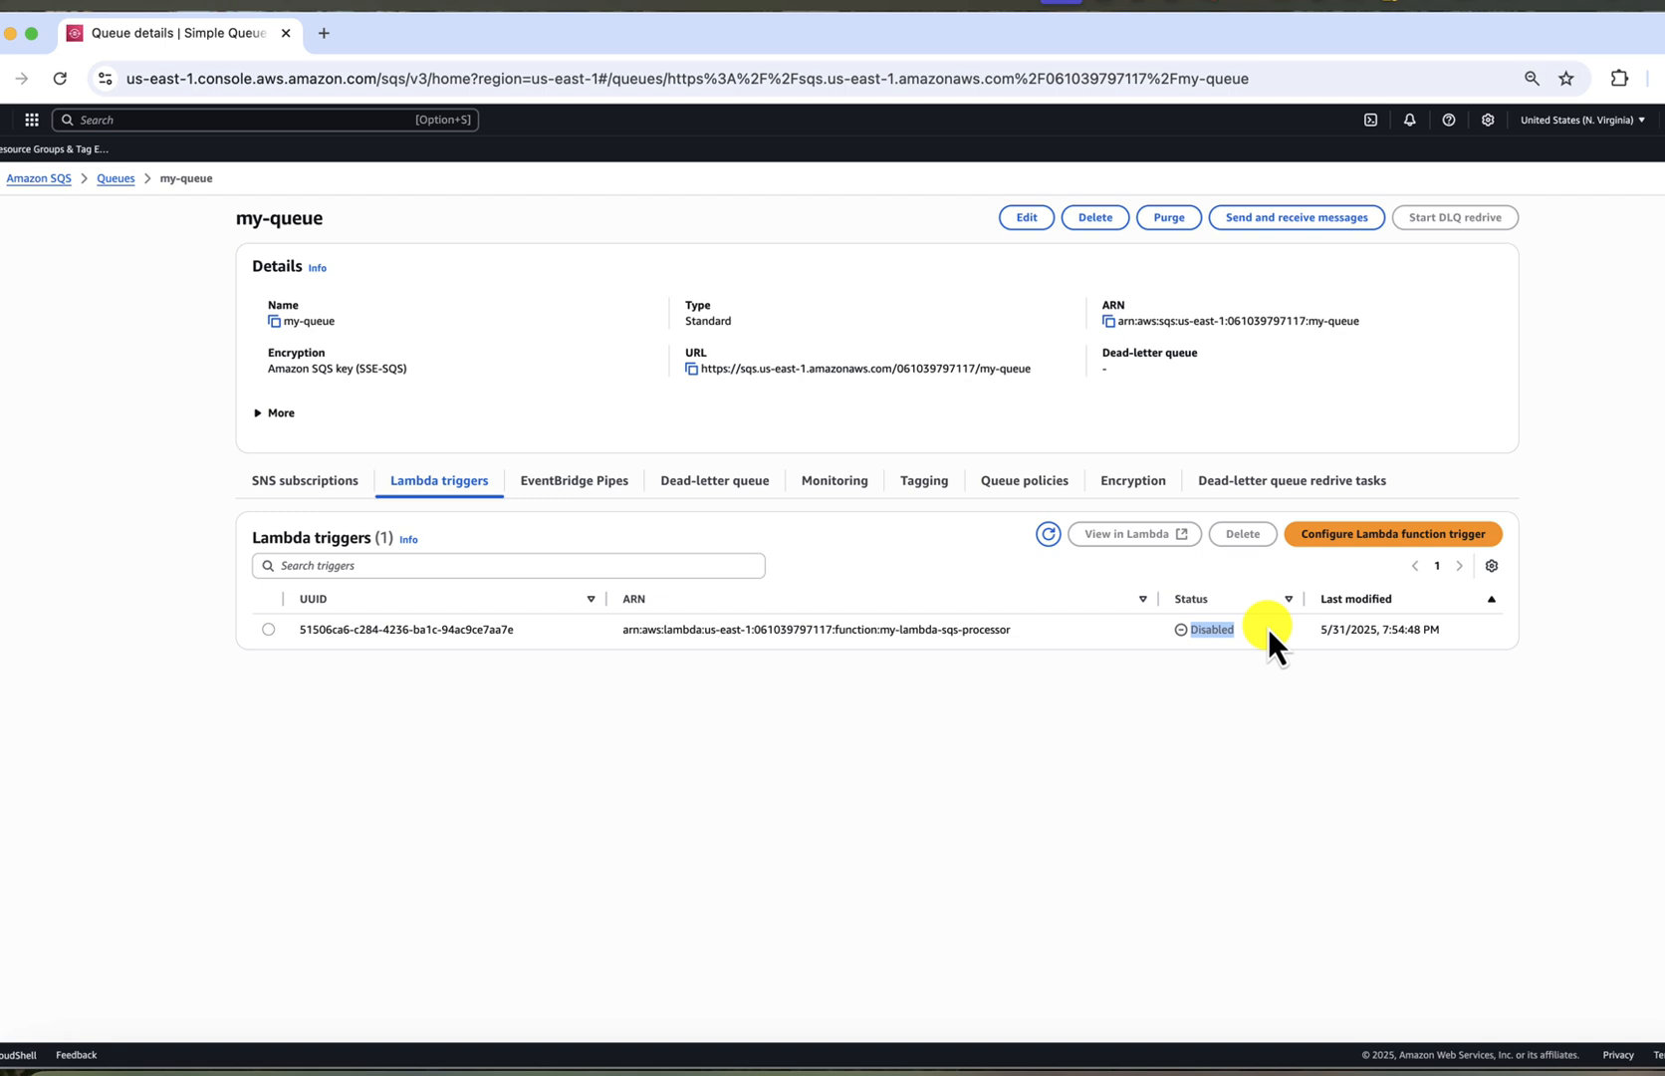
Step: Send Message 1, Message 2 and Message 3 to my-queue from the send-and-receive page
{"action": "left_click", "coordinate": [1258, 643]}
{"action": "left_click", "coordinate": [1298, 219]}
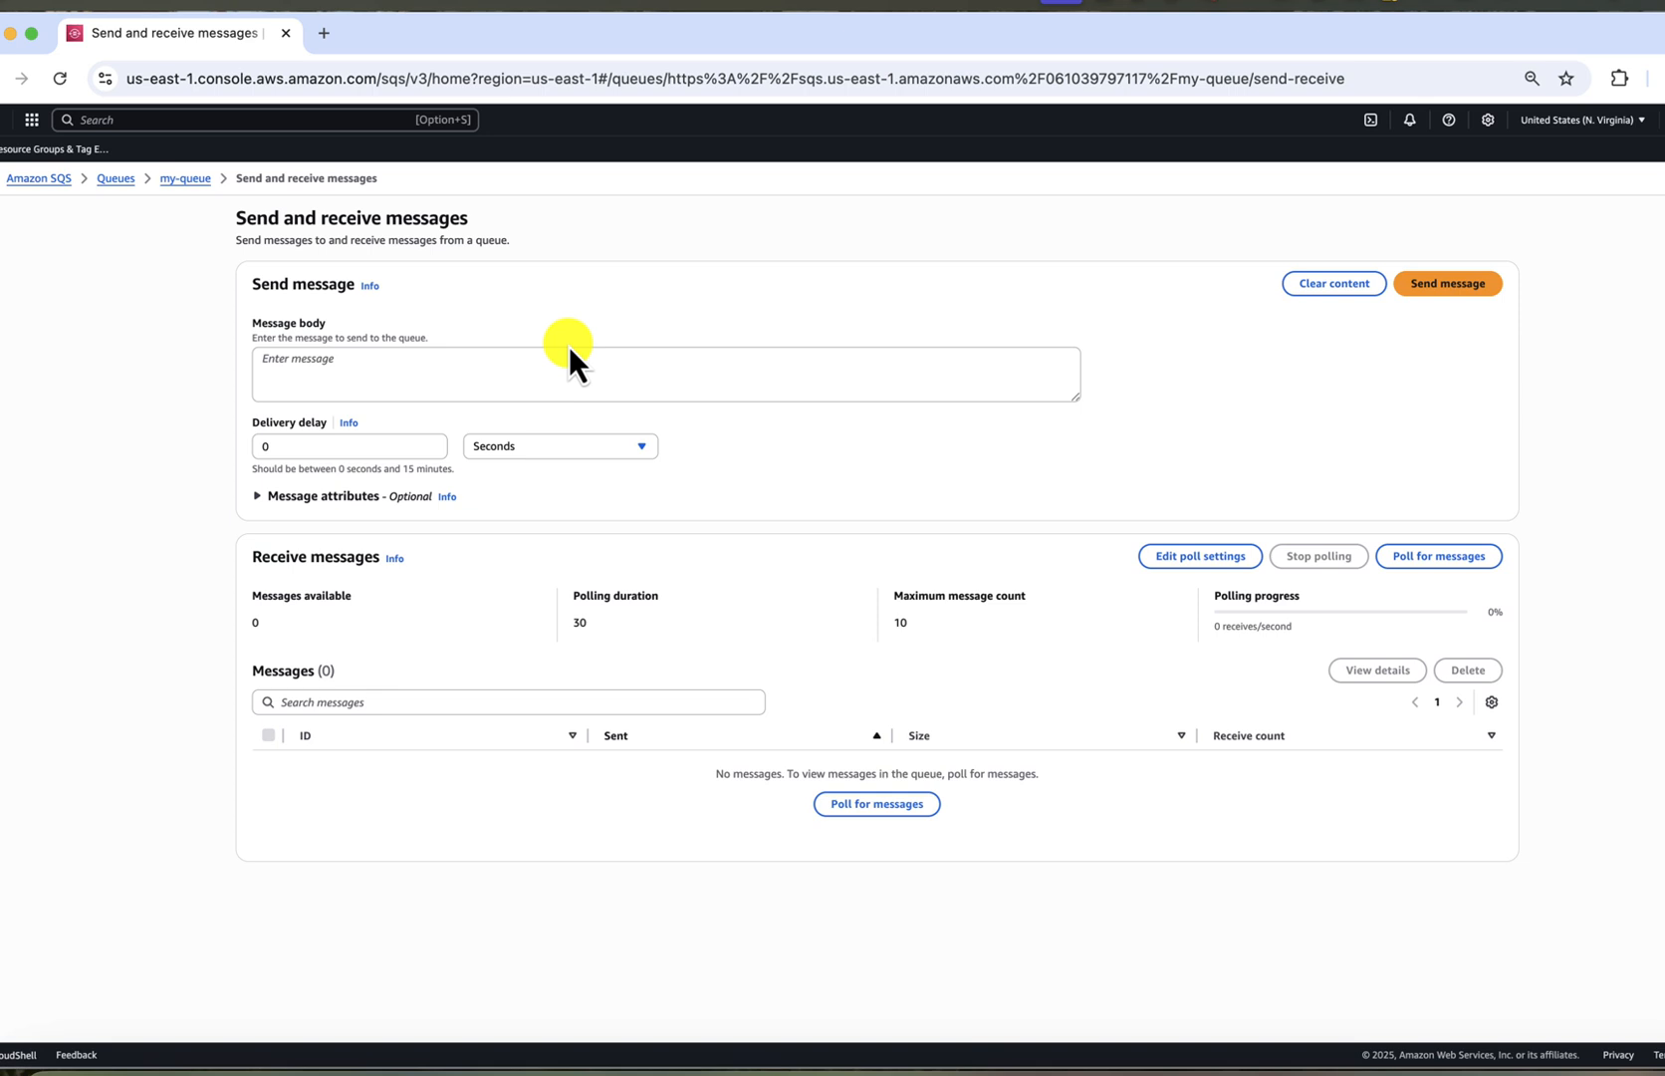
{"action": "left_click", "coordinate": [534, 368]}
{"action": "type", "text": "Message 1"}
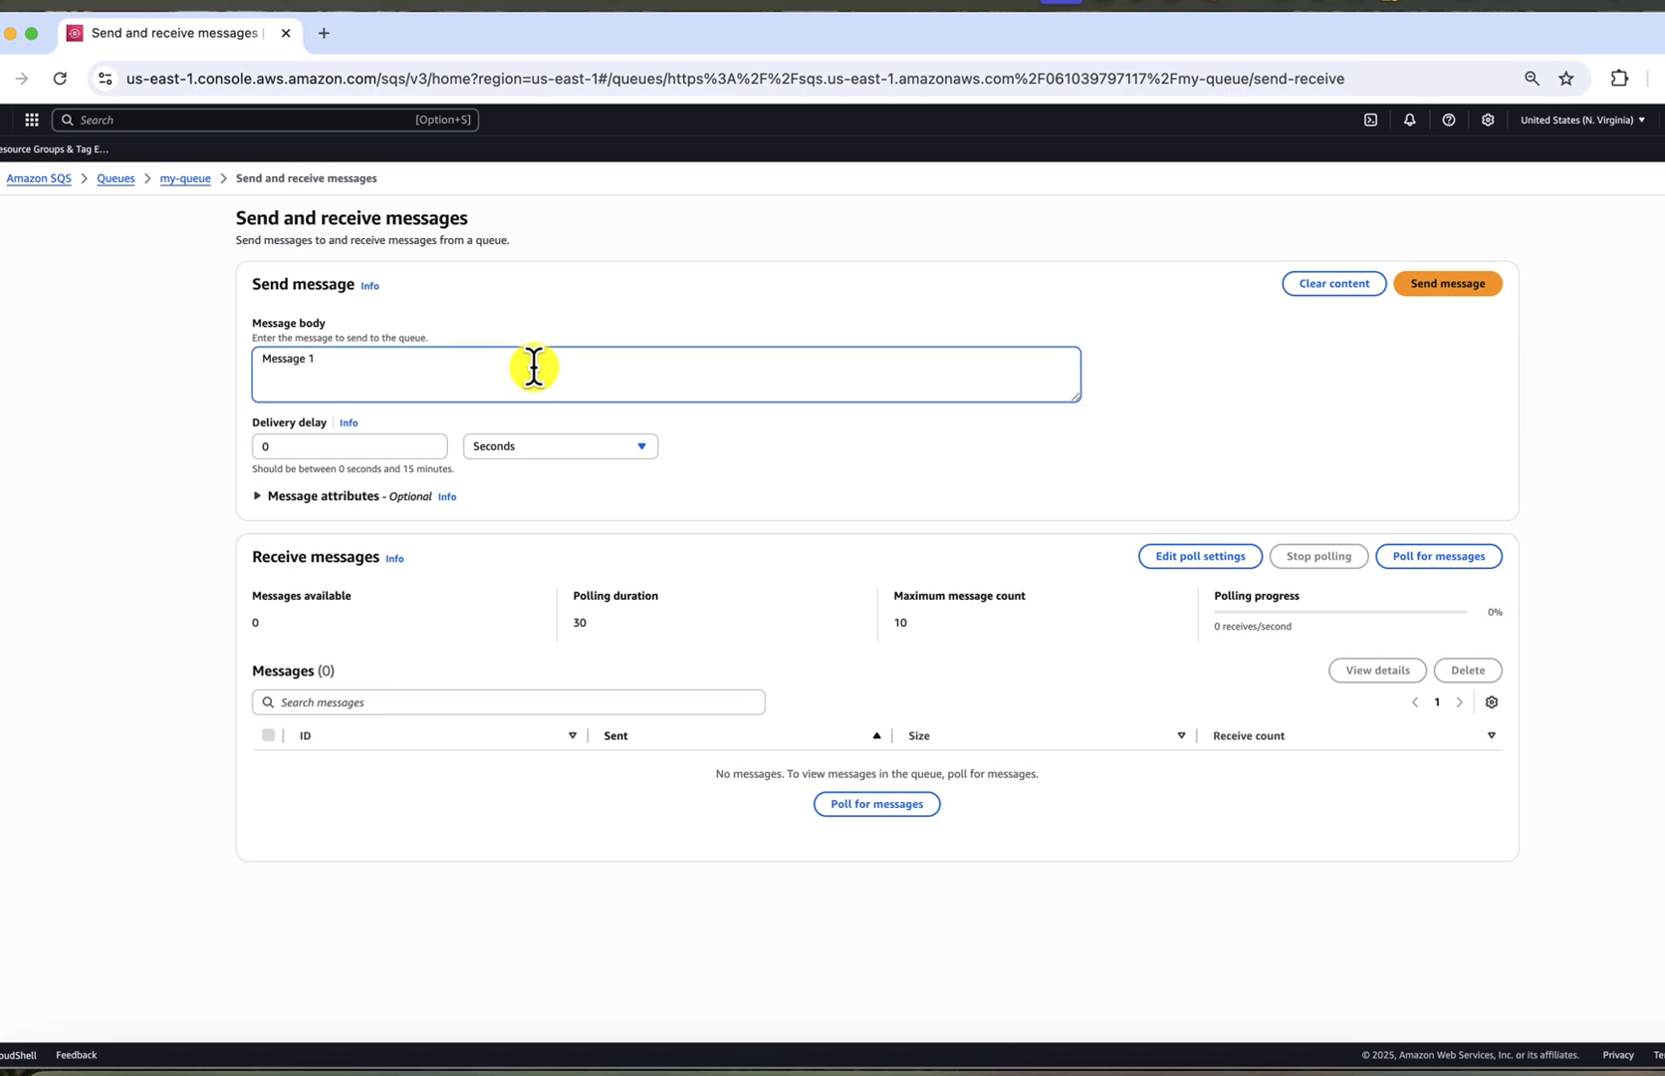
{"action": "left_click", "coordinate": [1422, 270]}
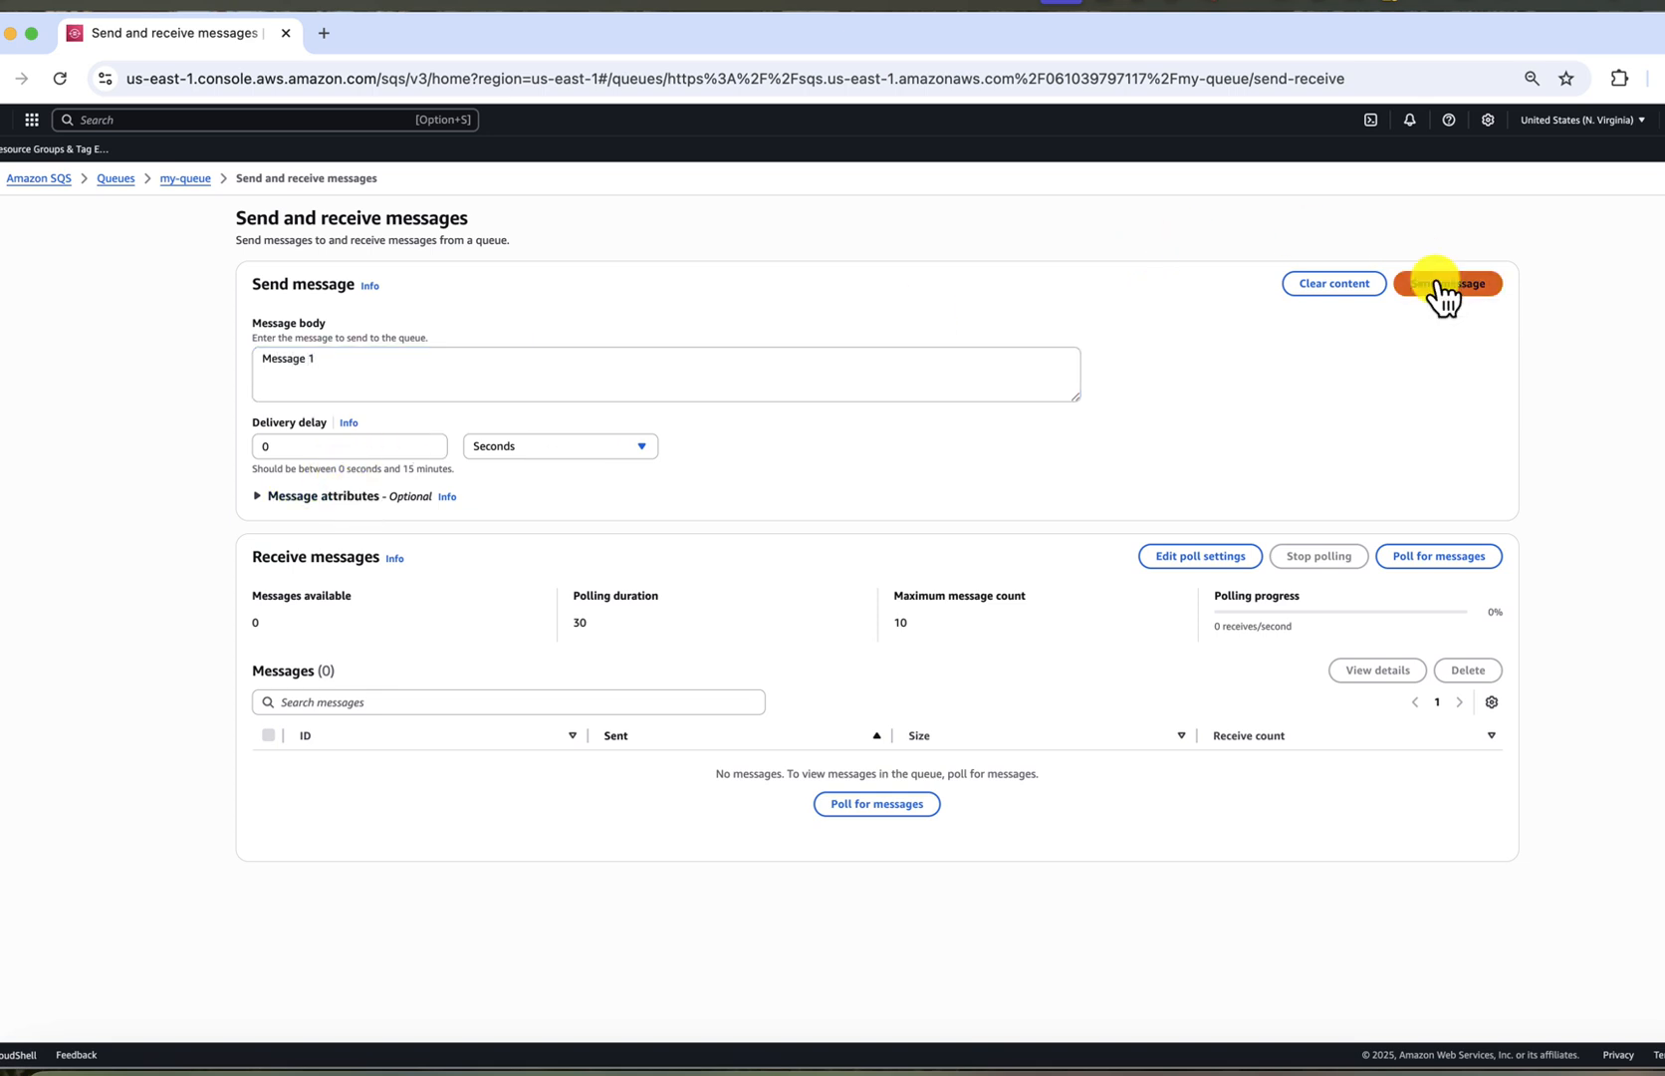
{"action": "left_click", "coordinate": [390, 402]}
{"action": "key", "text": "BackSpace"}
{"action": "type", "text": "2"}
{"action": "left_click", "coordinate": [372, 410]}
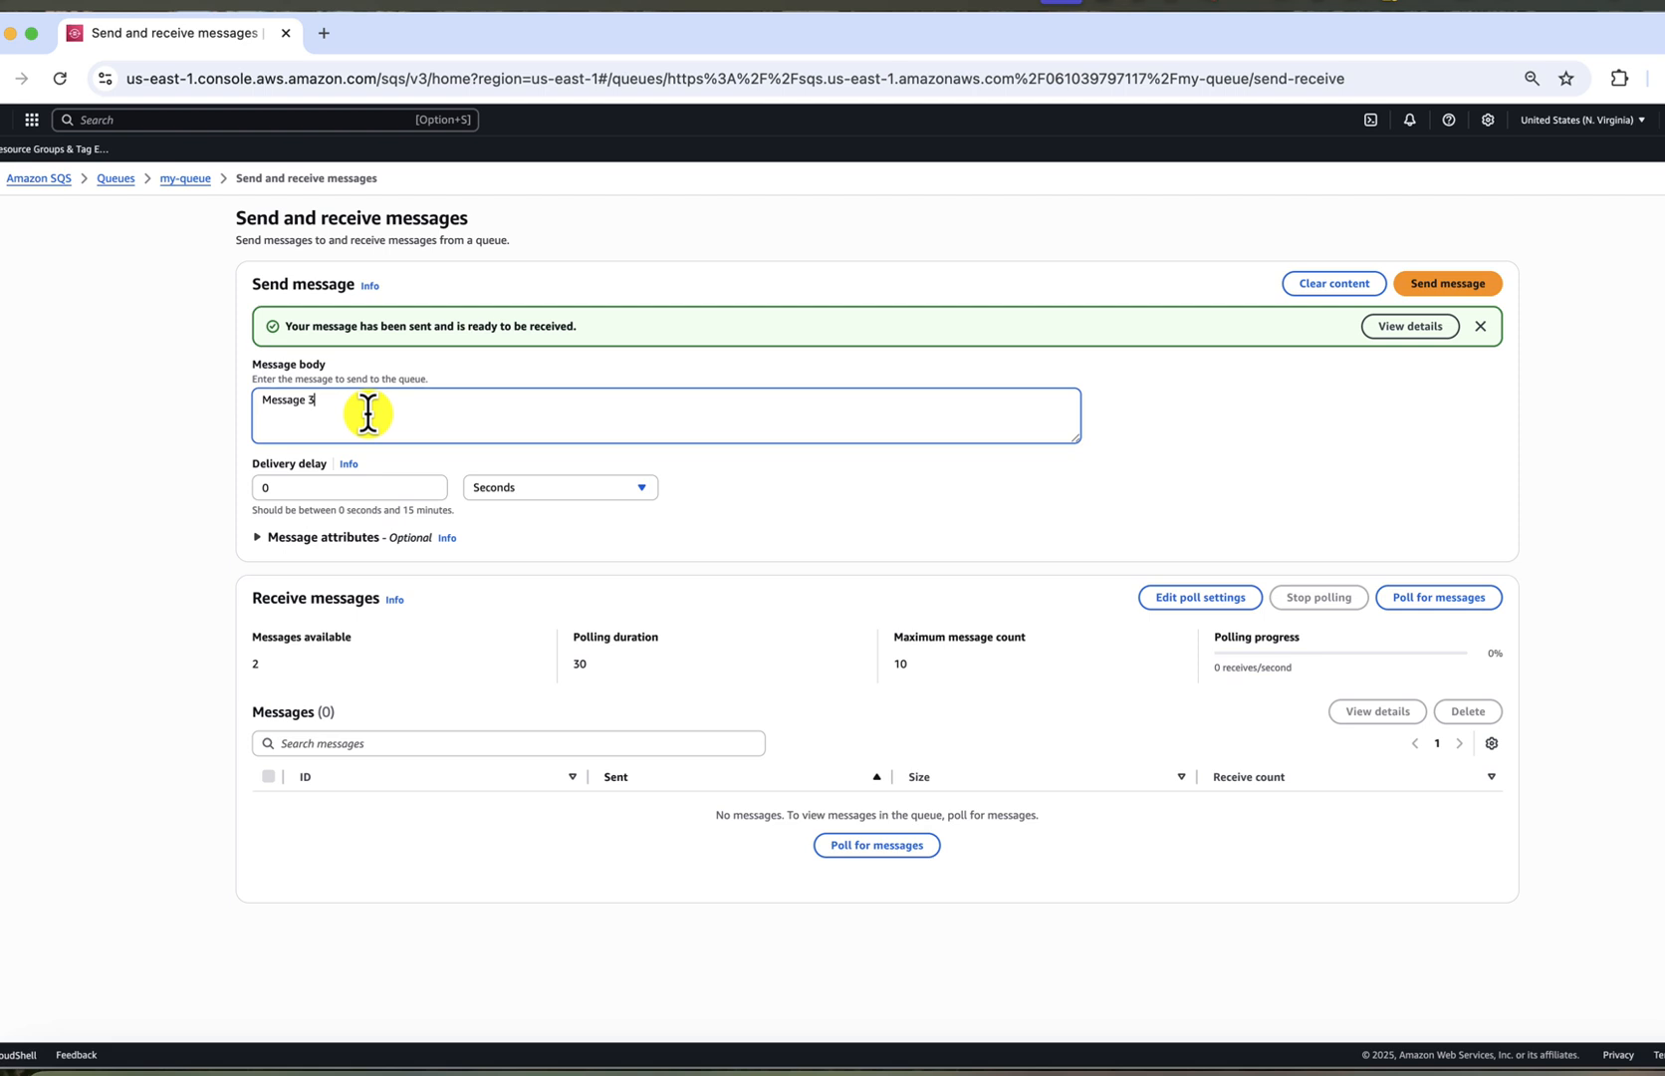
{"action": "key", "text": "BackSpace"}
{"action": "type", "text": "3"}
{"action": "left_click", "coordinate": [1464, 287]}
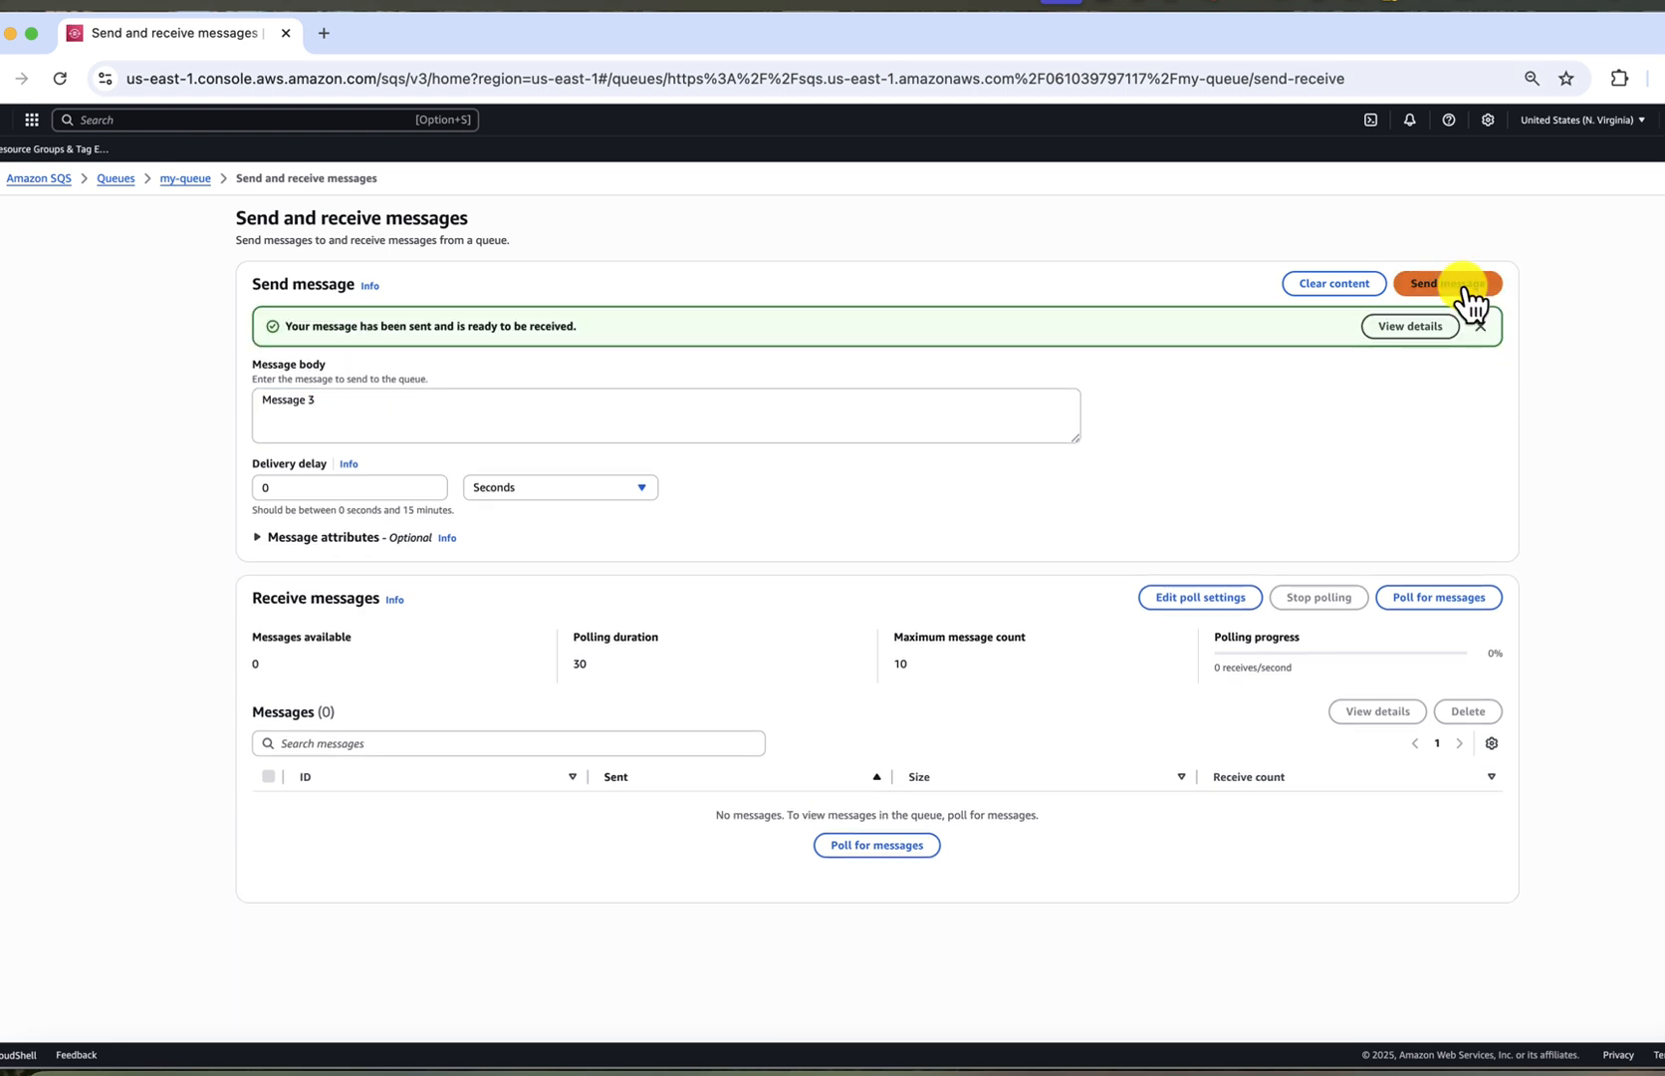
Step: Return to the Queues list and refresh, showing my-queue with 3 messages available
{"action": "left_click", "coordinate": [189, 178]}
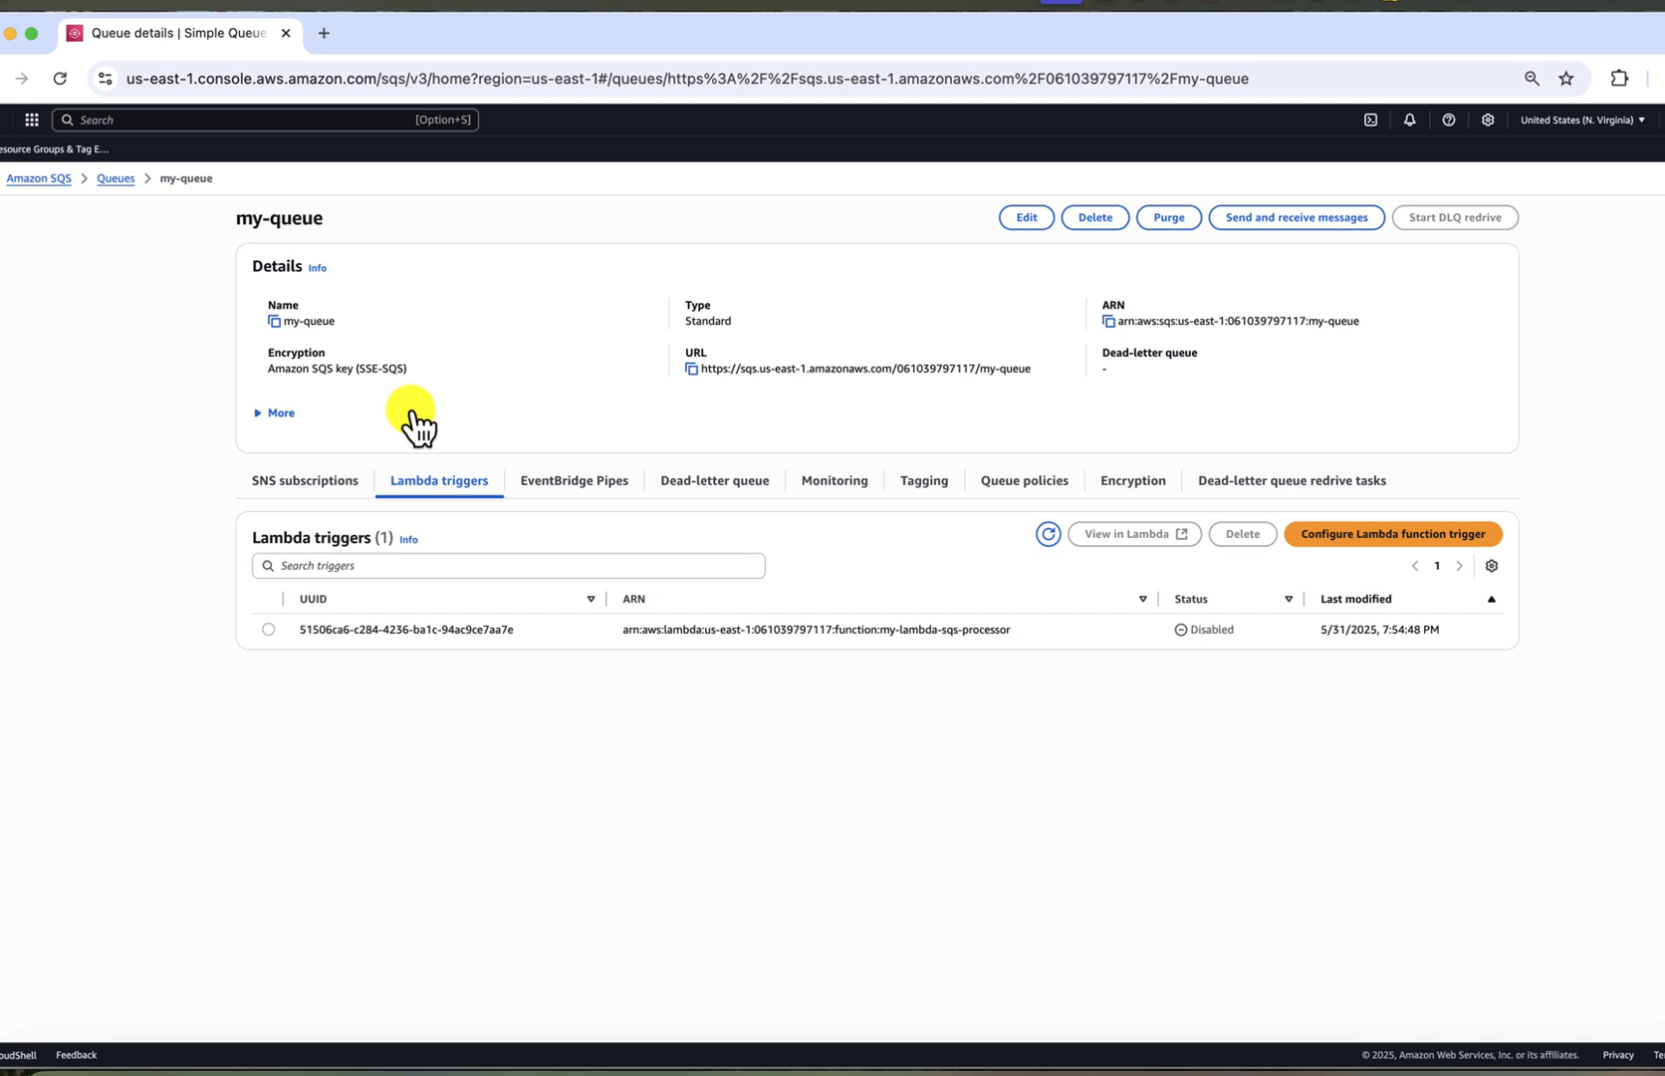
{"action": "left_click", "coordinate": [125, 179]}
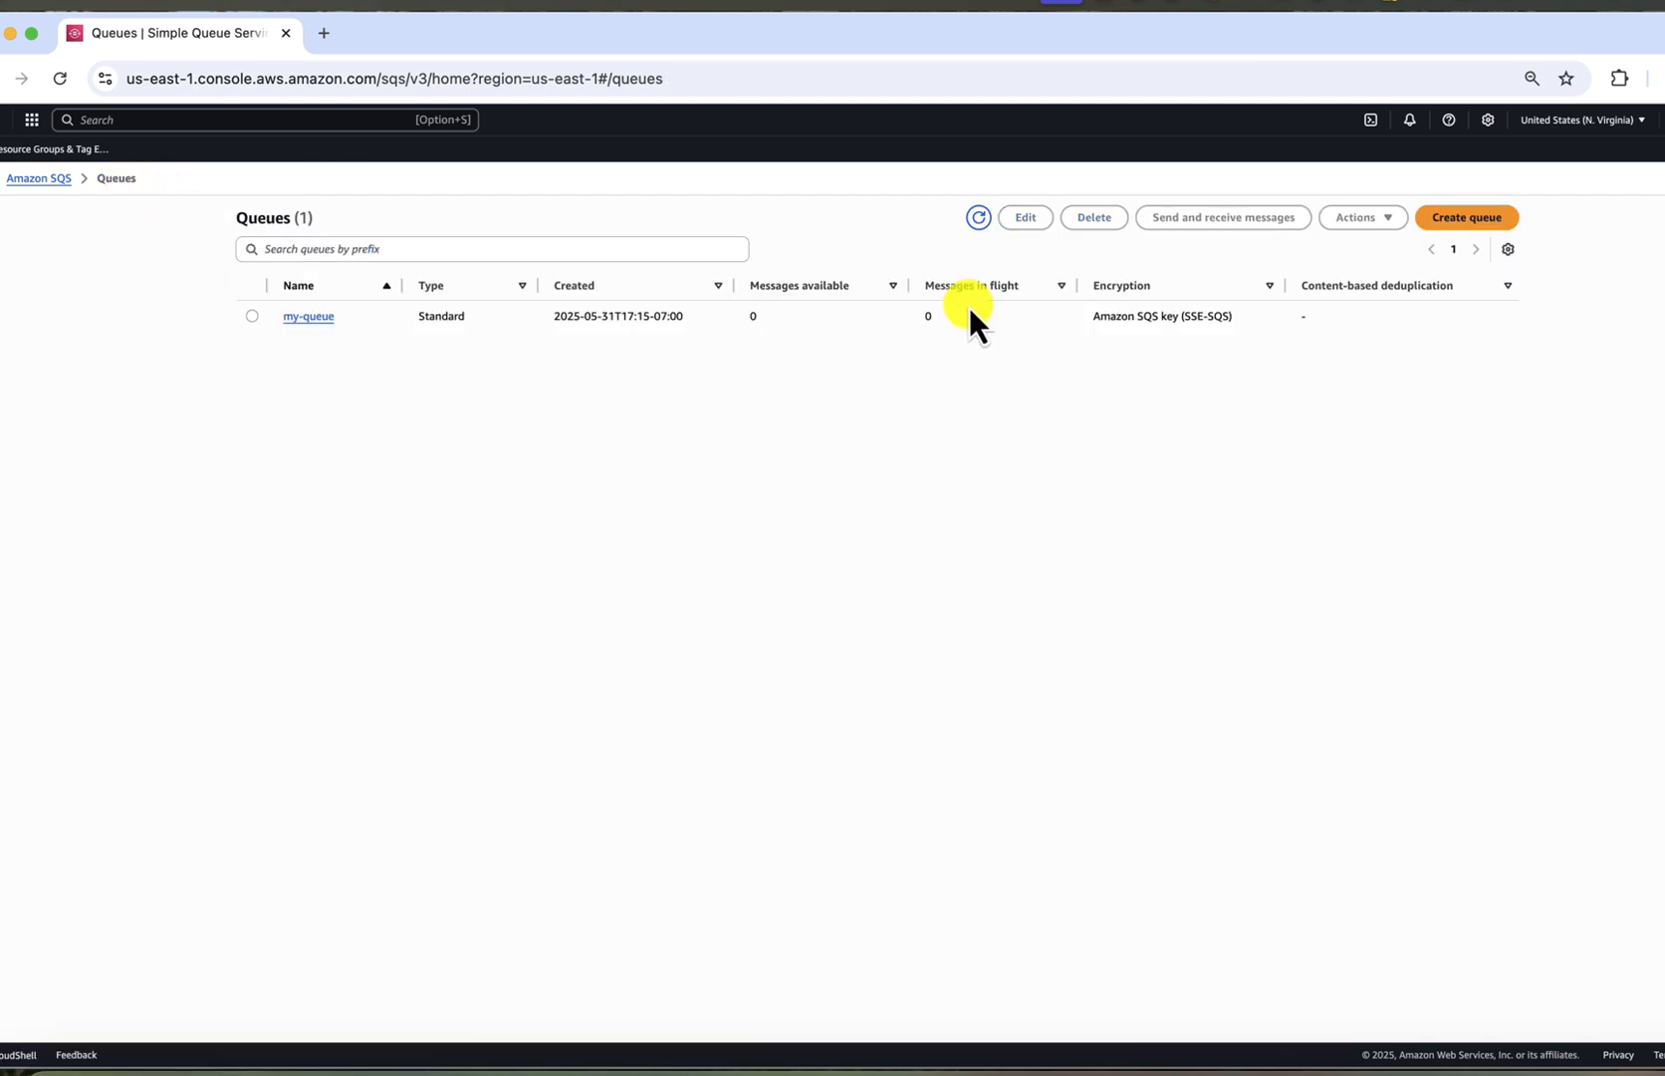
{"action": "left_click", "coordinate": [978, 217]}
{"action": "left_click", "coordinate": [939, 319]}
{"action": "left_click", "coordinate": [324, 119]}
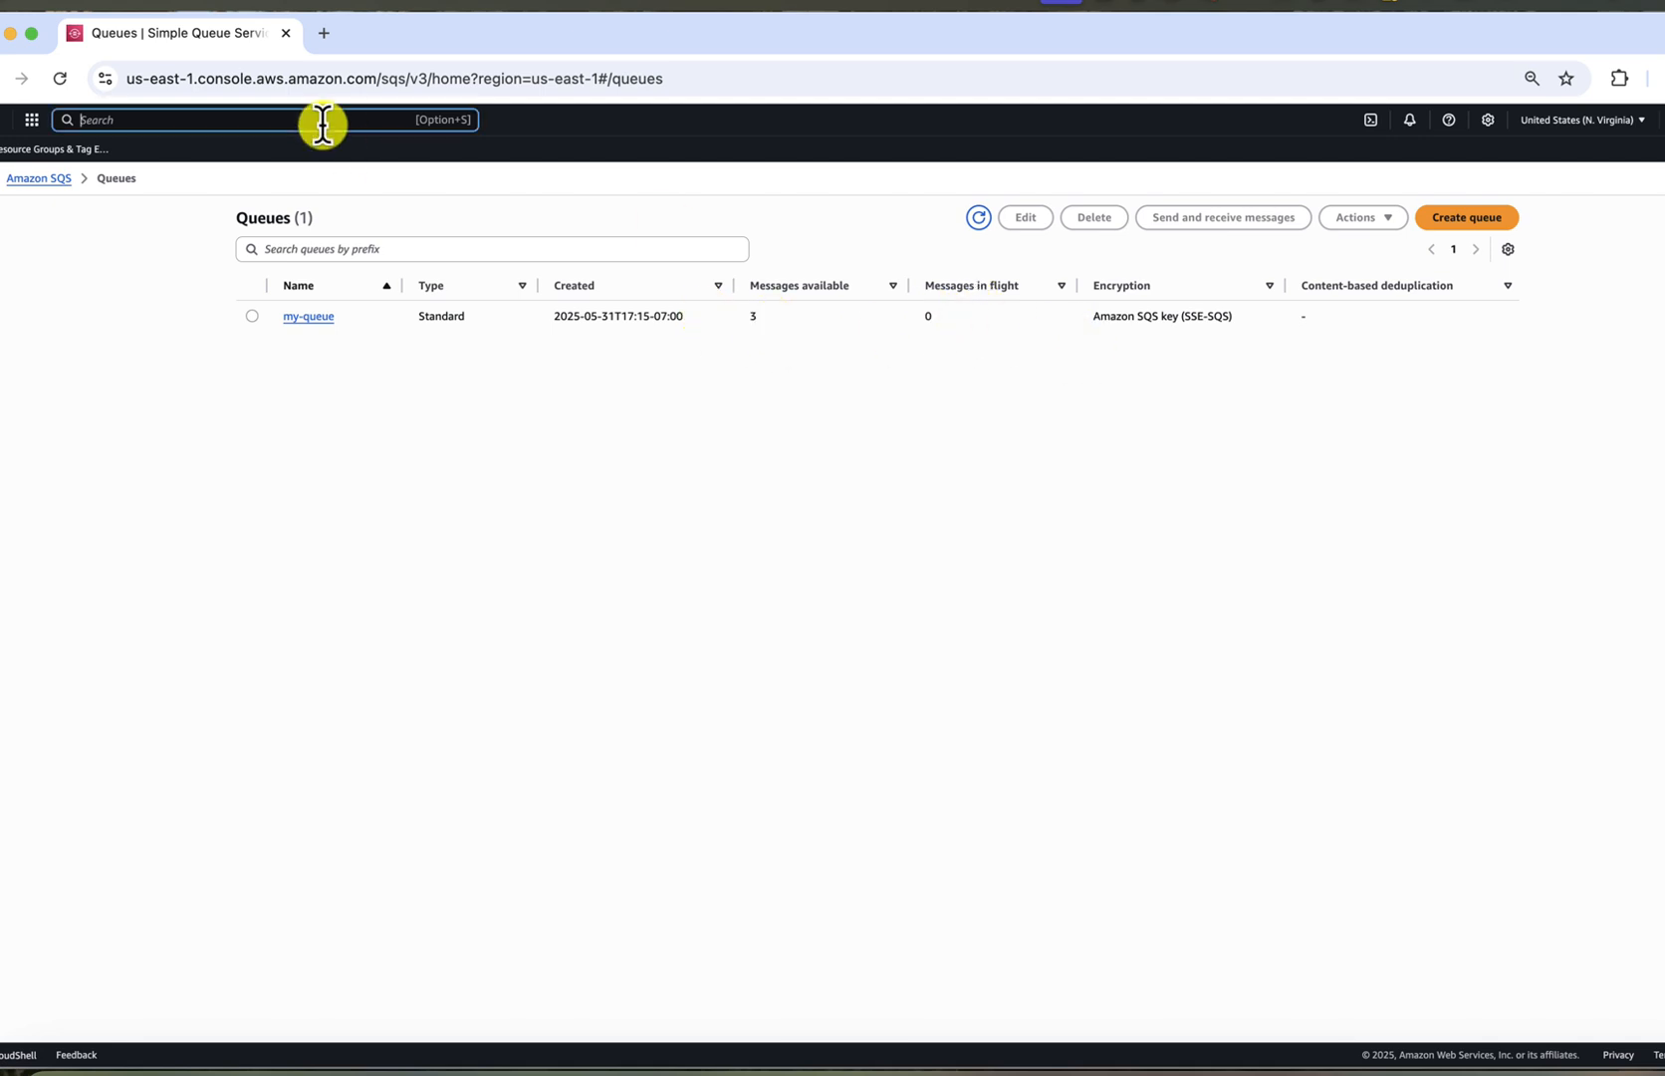
{"action": "type", "text": "Lambda"}
Step: Edit the my-queue trigger on my-lambda-sqs-processor to activate it and save, state Enabling
{"action": "left_click", "coordinate": [341, 208]}
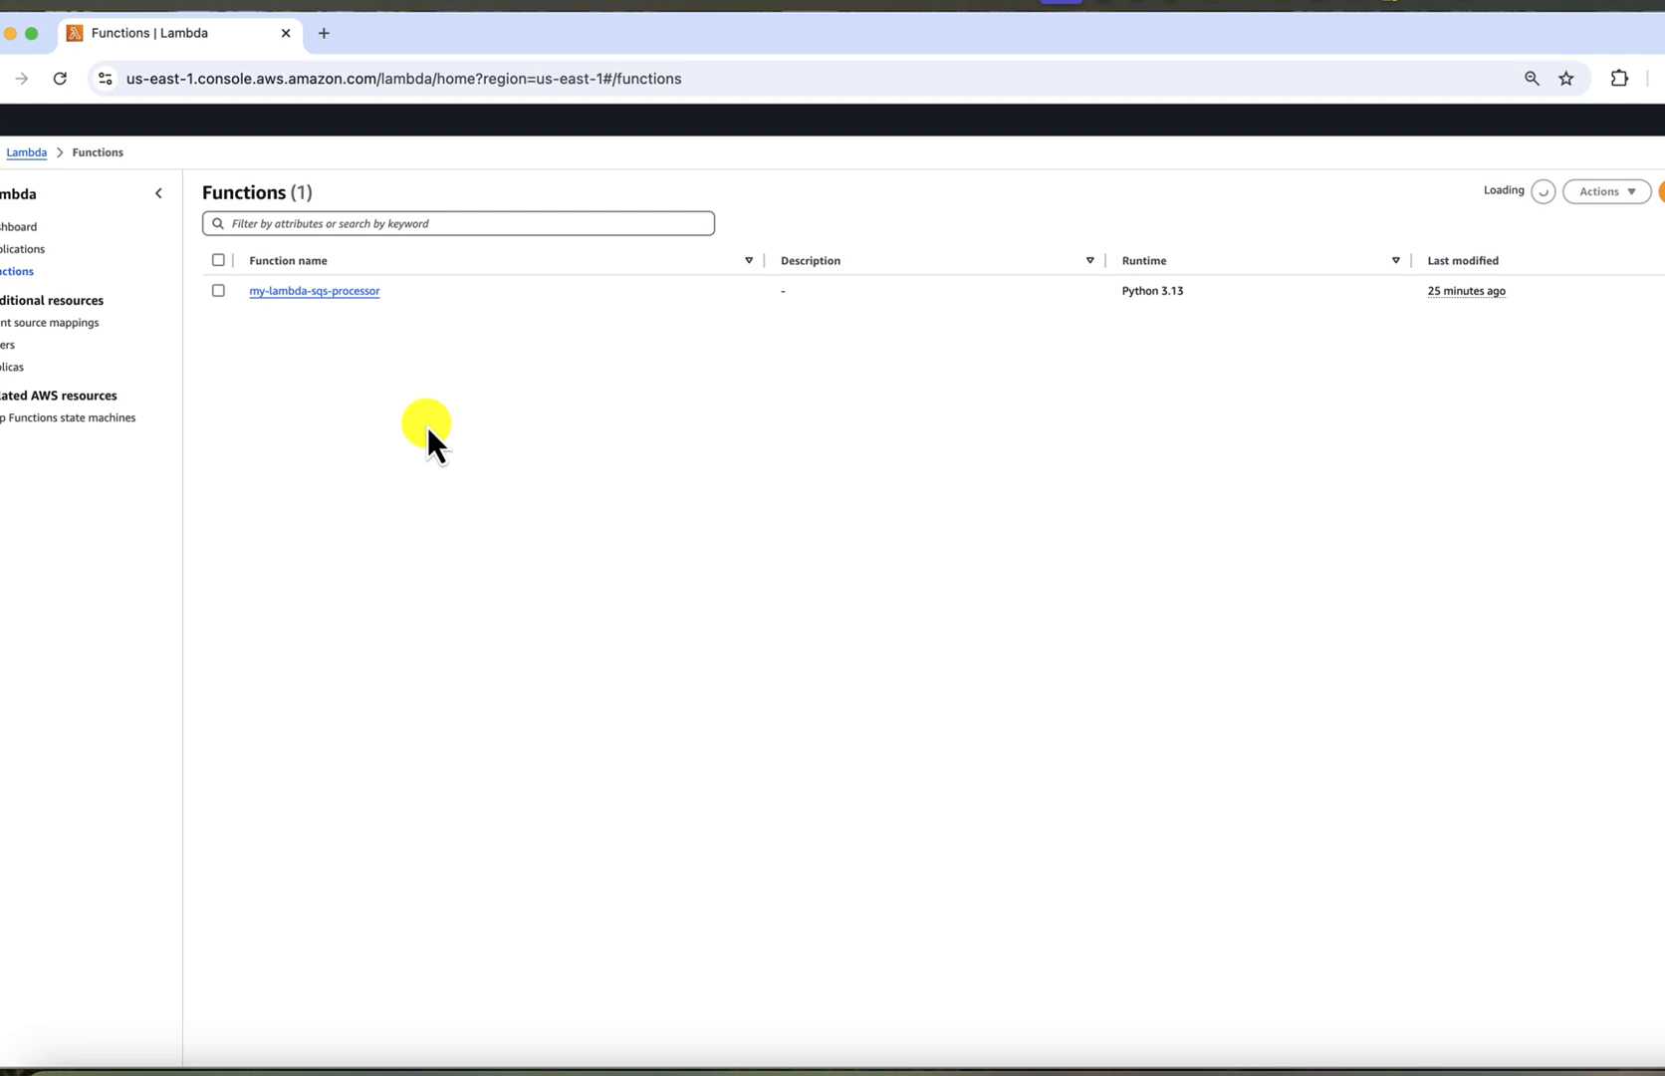
{"action": "left_click", "coordinate": [364, 292]}
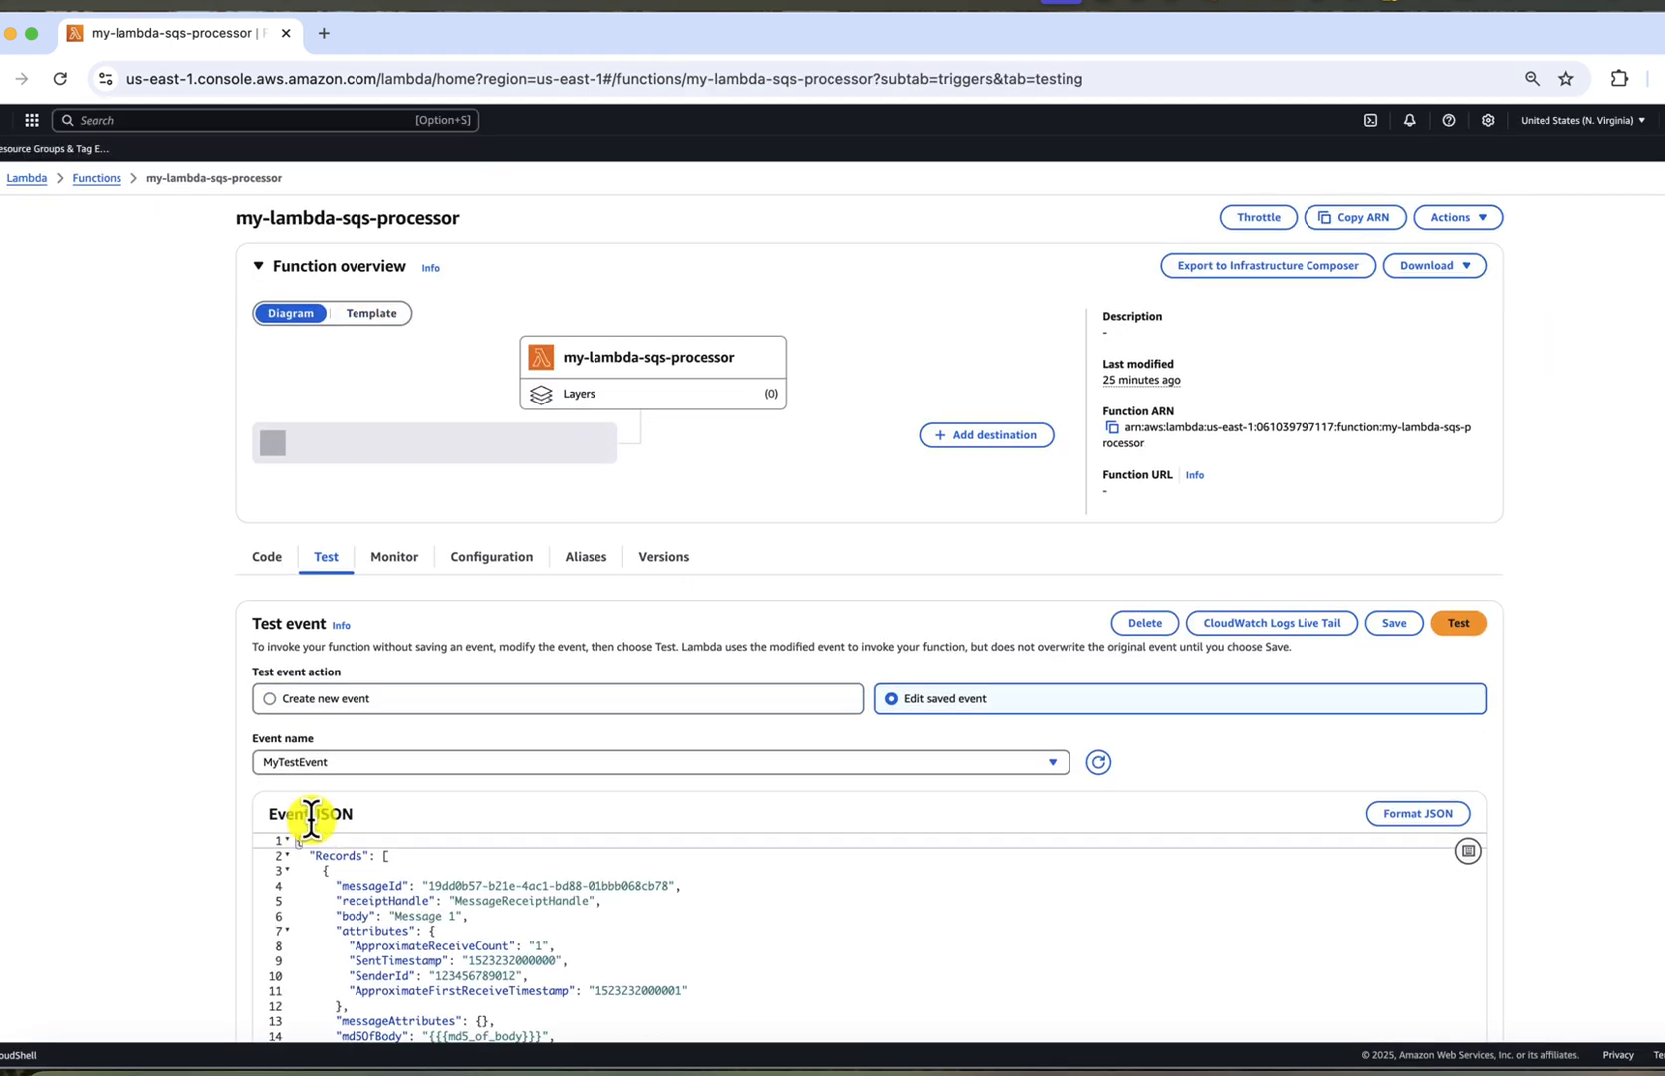
{"action": "left_click", "coordinate": [442, 557]}
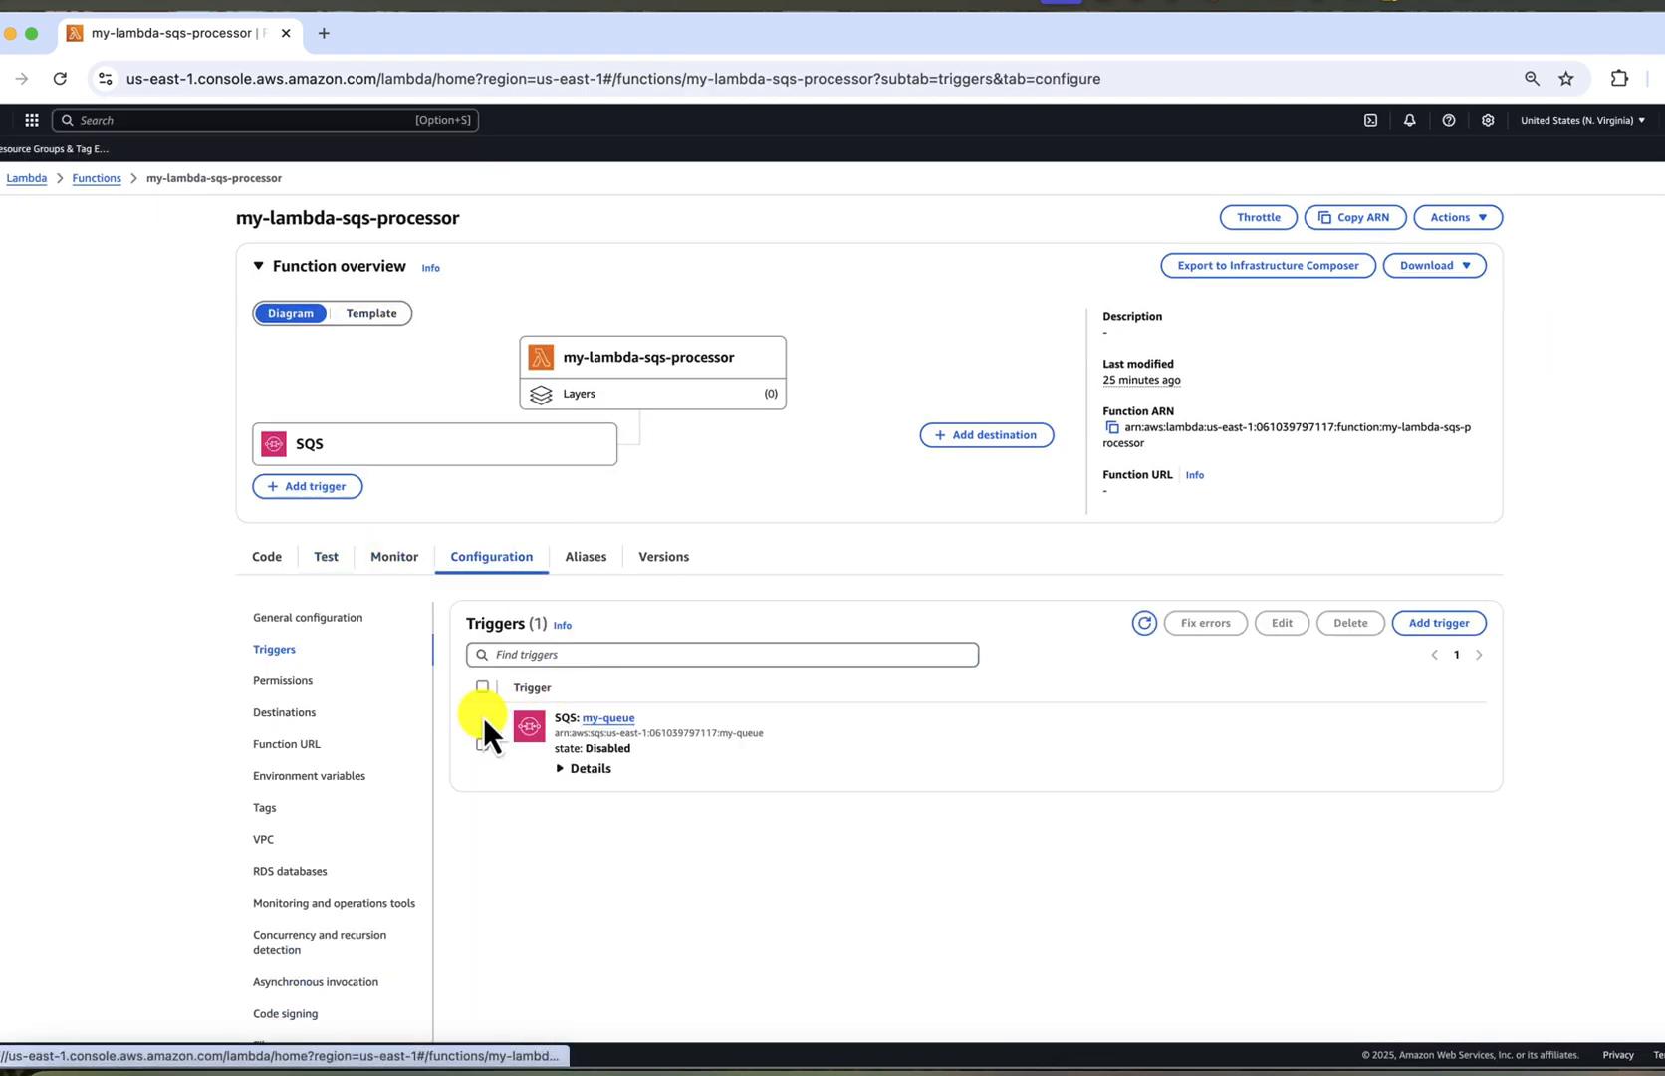
{"action": "left_click", "coordinate": [483, 744]}
{"action": "left_click", "coordinate": [1286, 624]}
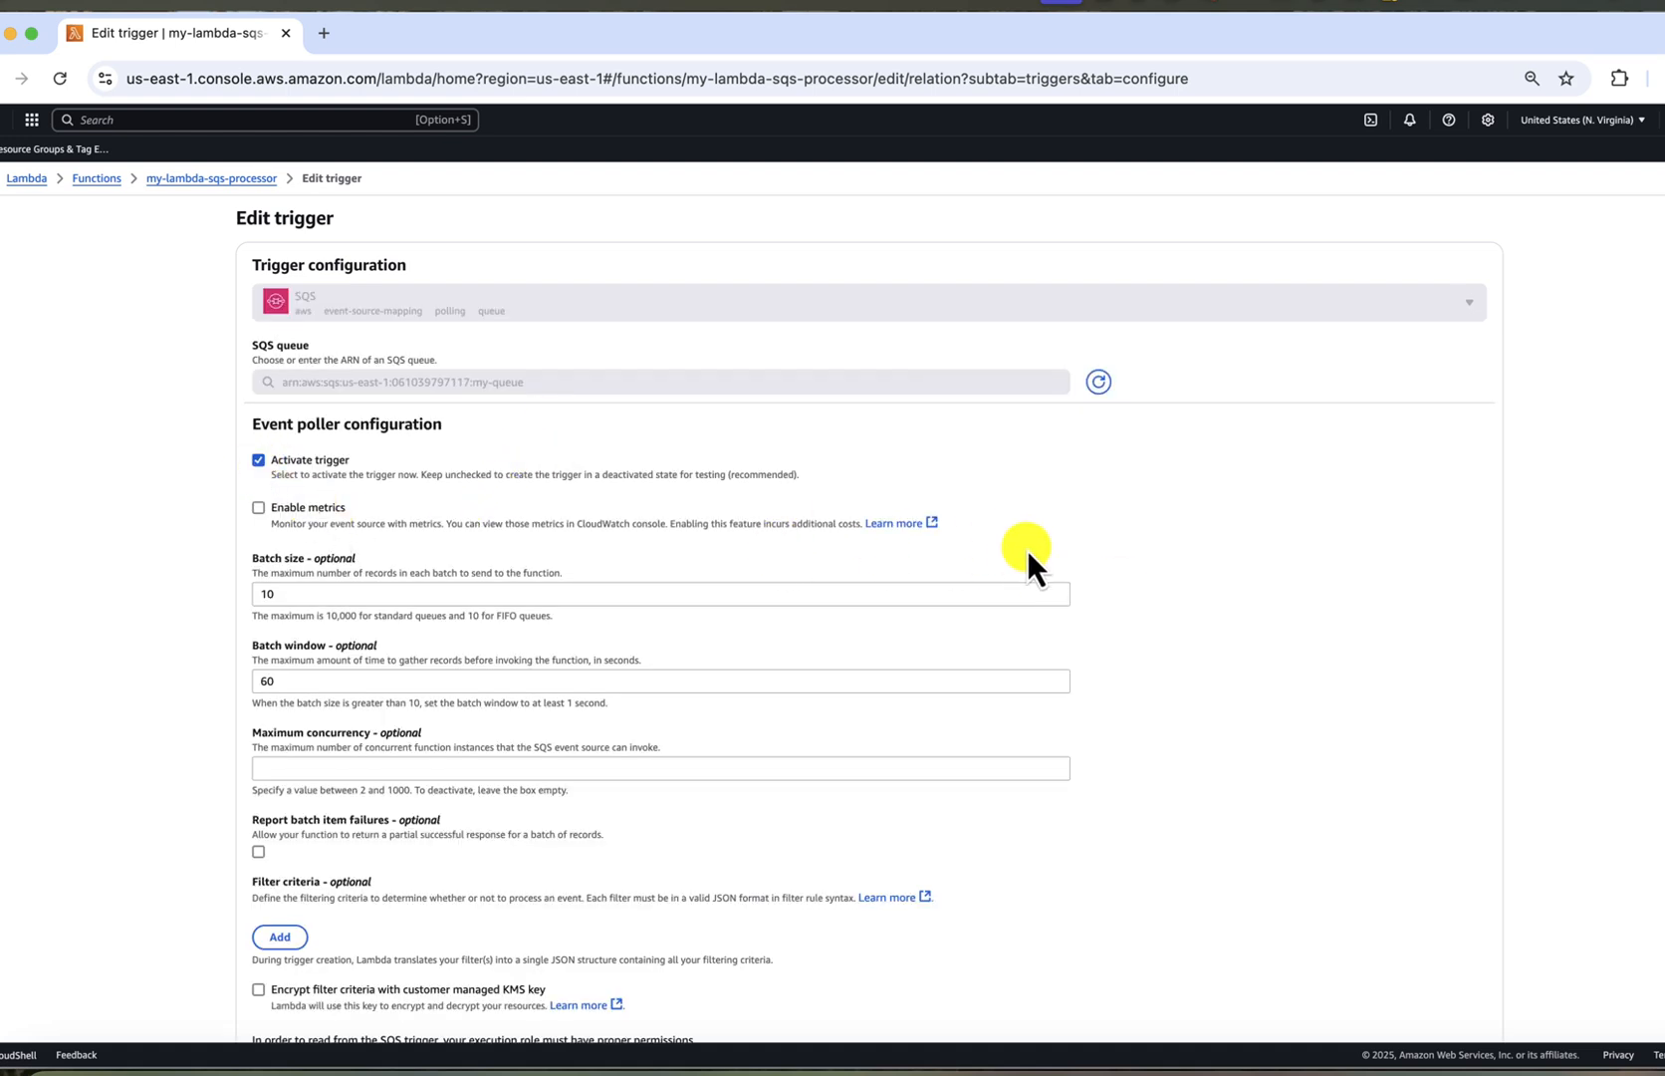
{"action": "scroll", "coordinate": [1041, 585], "scroll_direction": "down", "scroll_amount": 2}
{"action": "left_click", "coordinate": [1475, 998]}
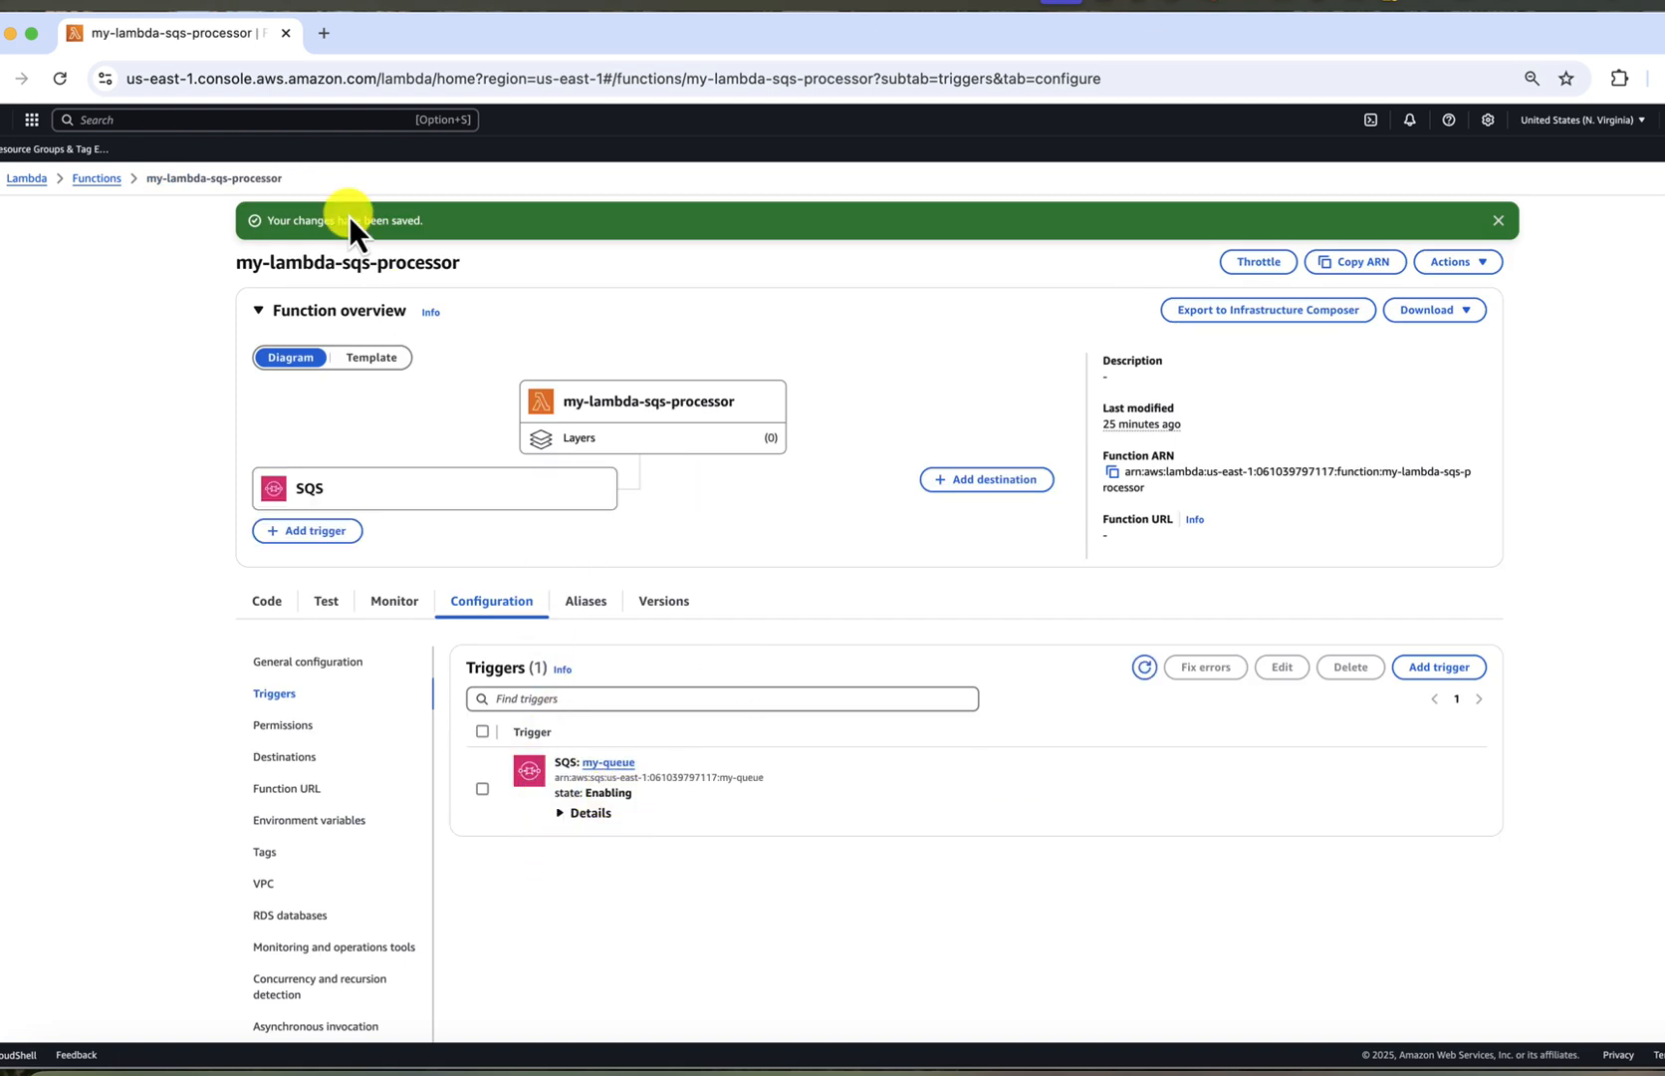
Step: Navigate to the Simple Queue Service from the console search
{"action": "left_click", "coordinate": [352, 124]}
{"action": "type", "text": "SQS"}
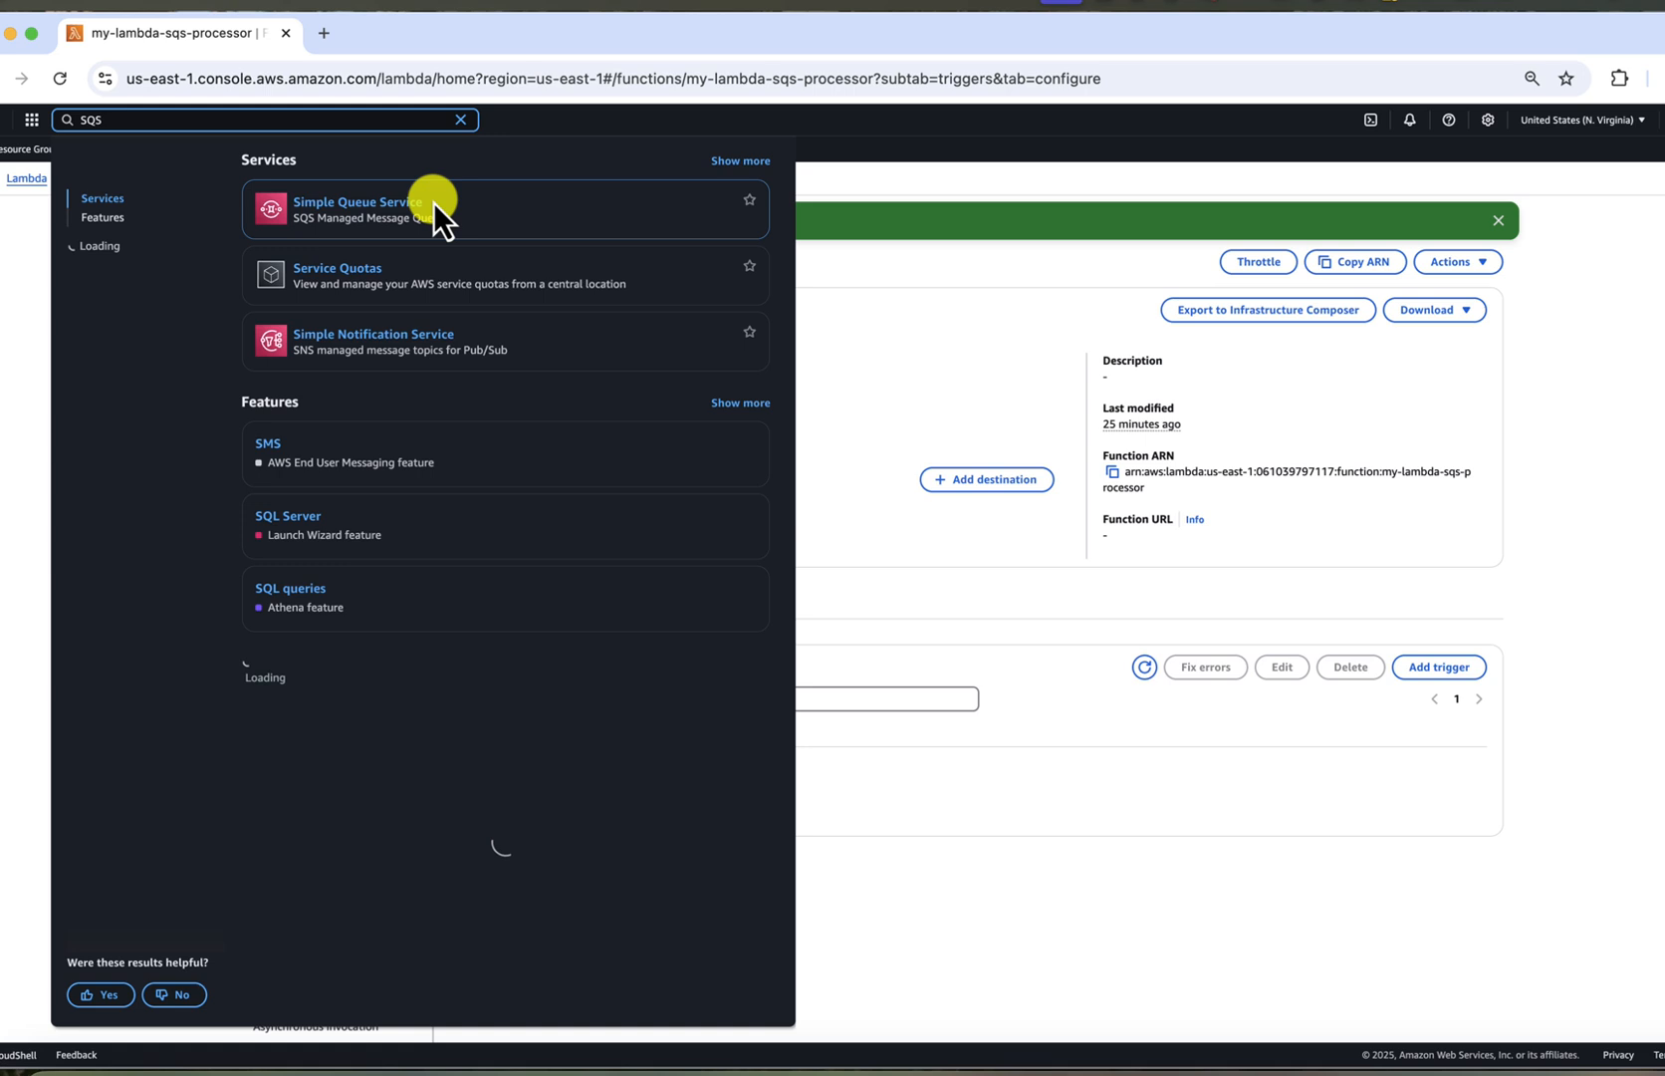
{"action": "left_click", "coordinate": [413, 217]}
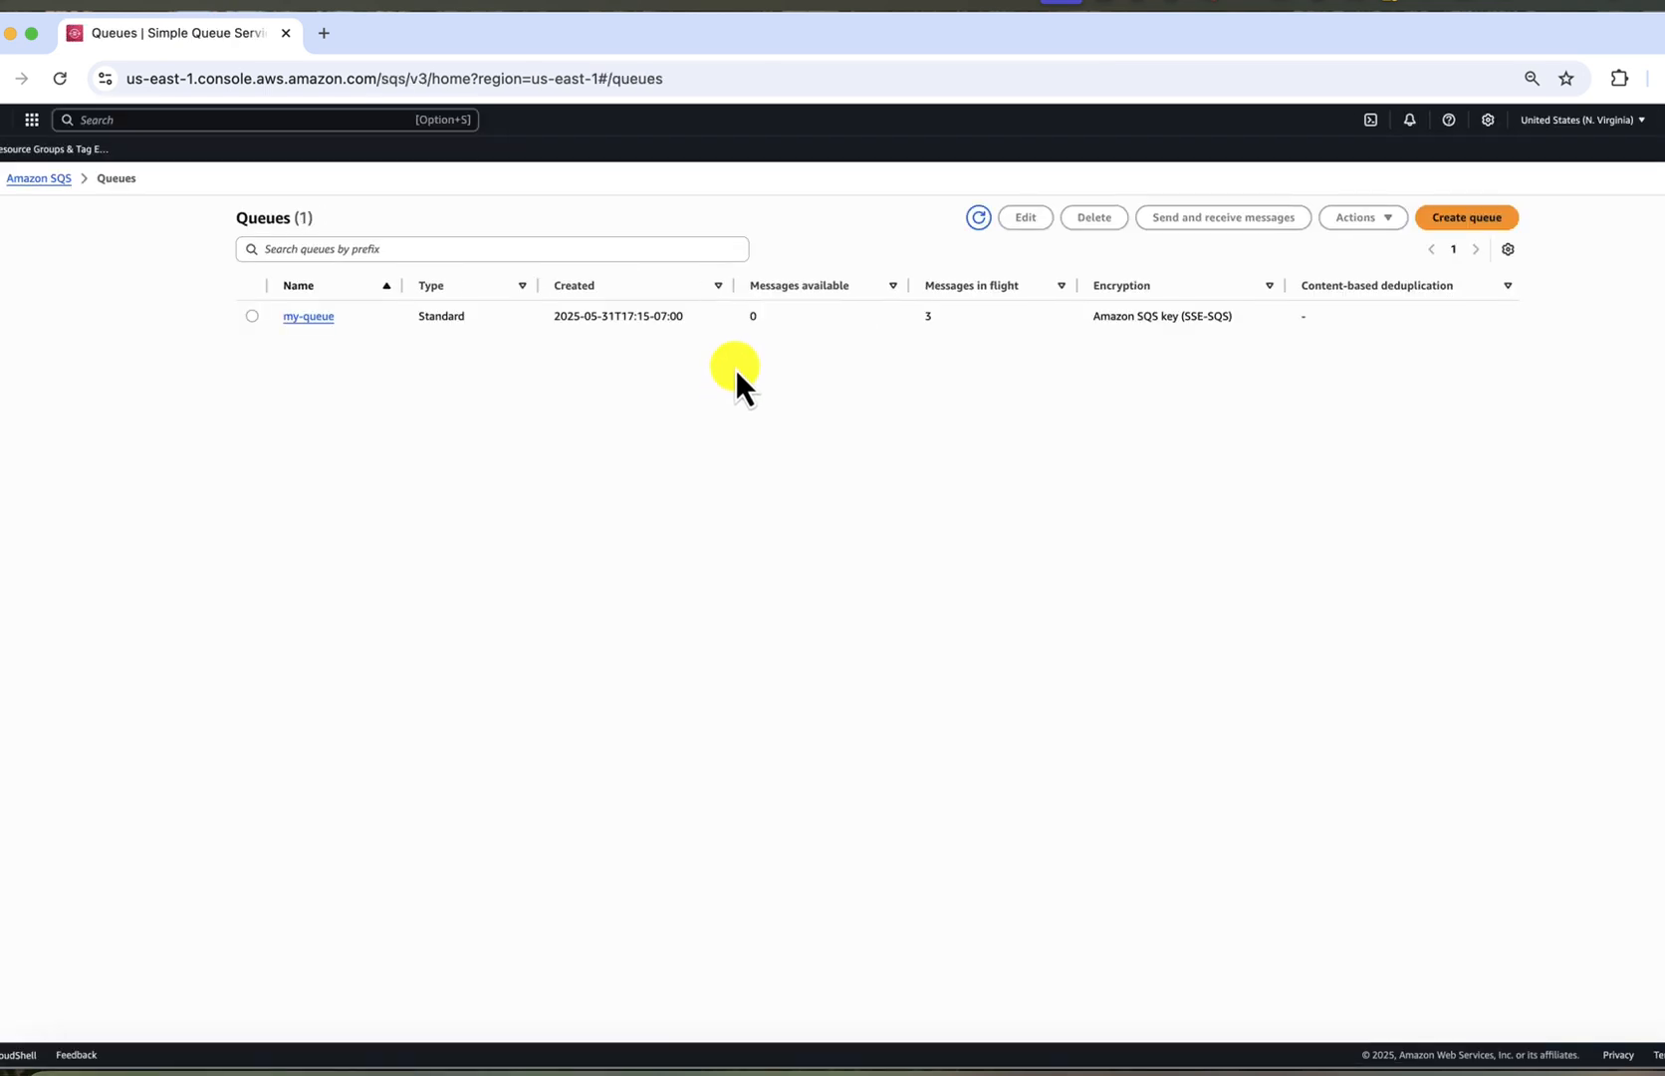
Step: Refresh until my-queue shows 0 available and 0 in flight, then view its details
{"action": "left_click", "coordinate": [980, 217]}
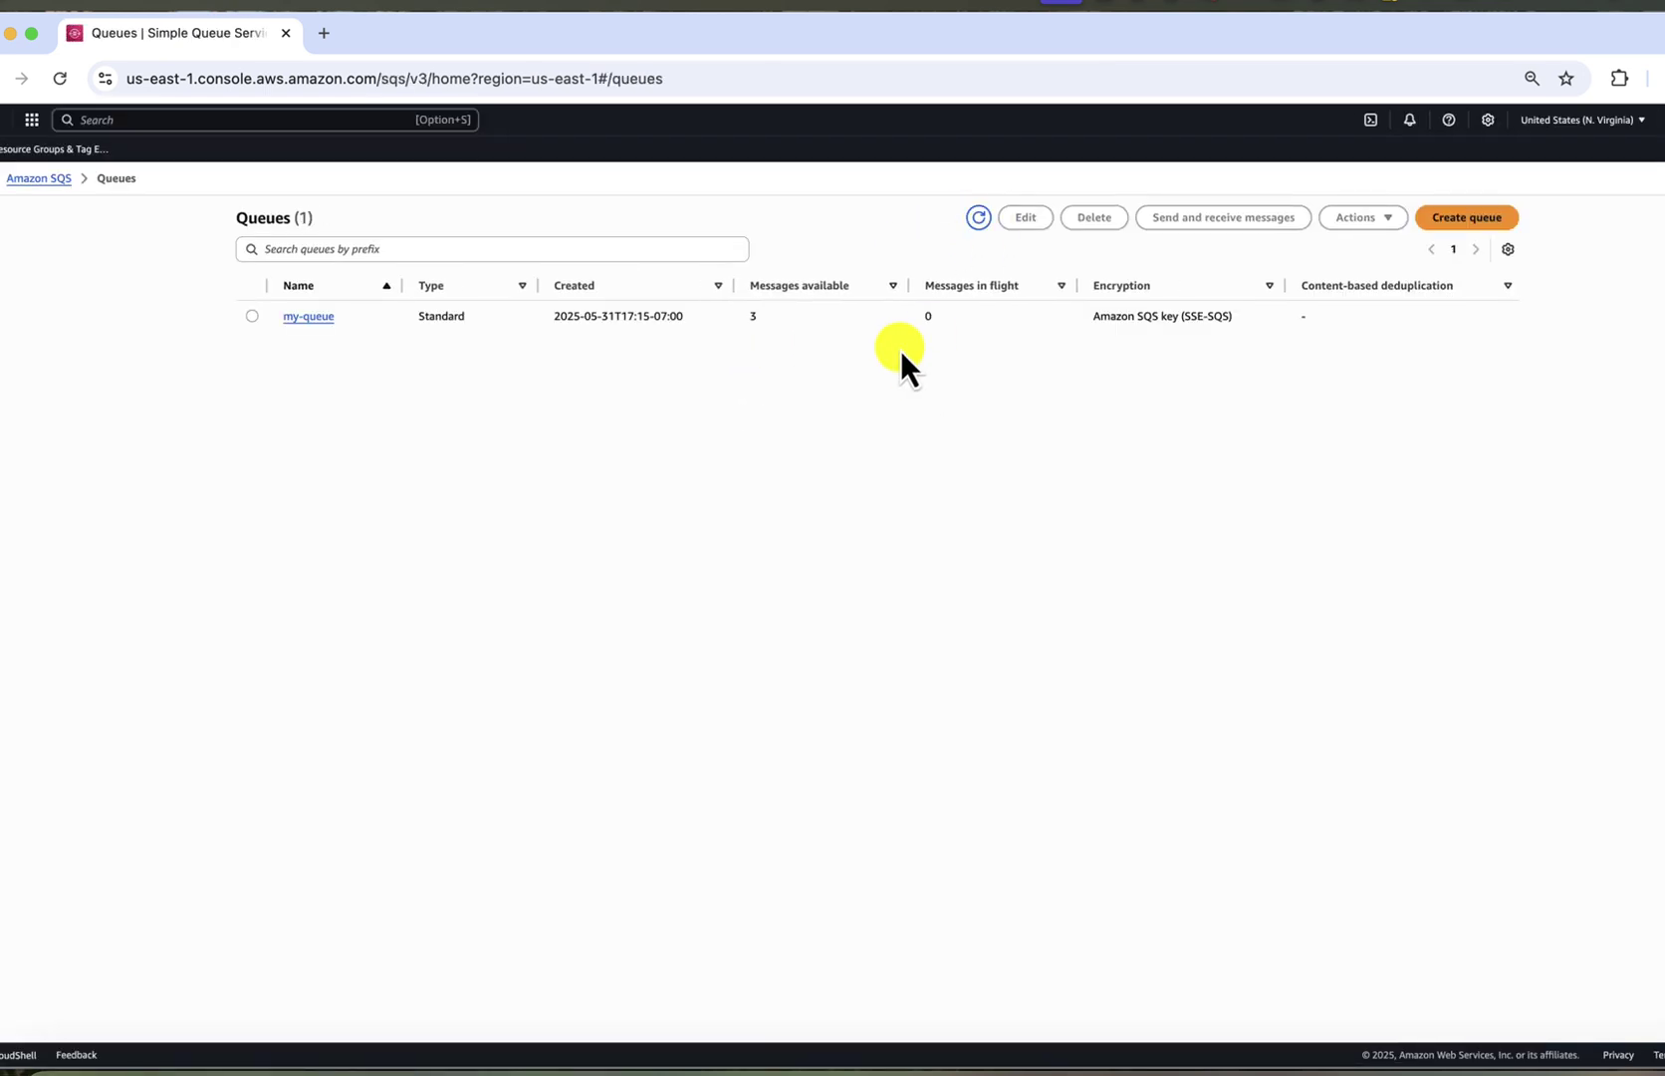
{"action": "left_click", "coordinate": [976, 221]}
{"action": "left_click", "coordinate": [978, 217]}
{"action": "left_click", "coordinate": [980, 224]}
{"action": "left_click", "coordinate": [981, 224]}
{"action": "left_click", "coordinate": [309, 326]}
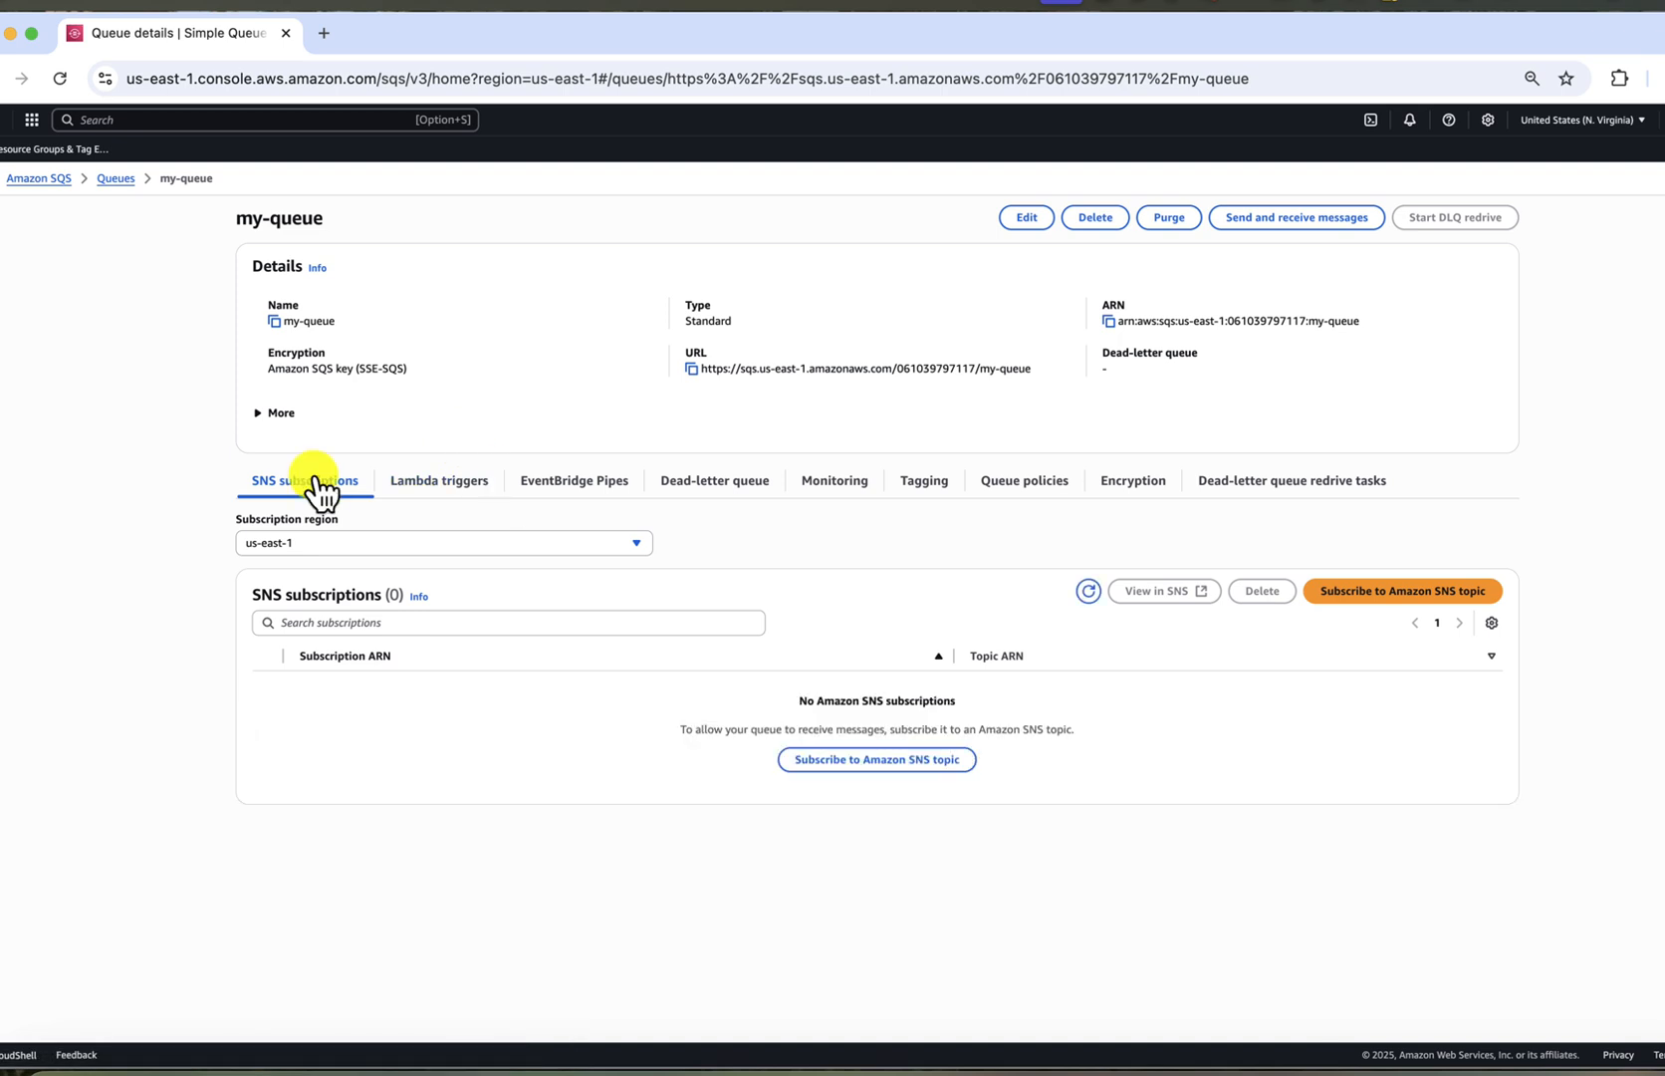
Step: Reach my-lambda-sqs-processor's CloudWatch logs via the Lambda function's Monitor view
{"action": "left_click", "coordinate": [267, 119]}
{"action": "type", "text": "Lambda"}
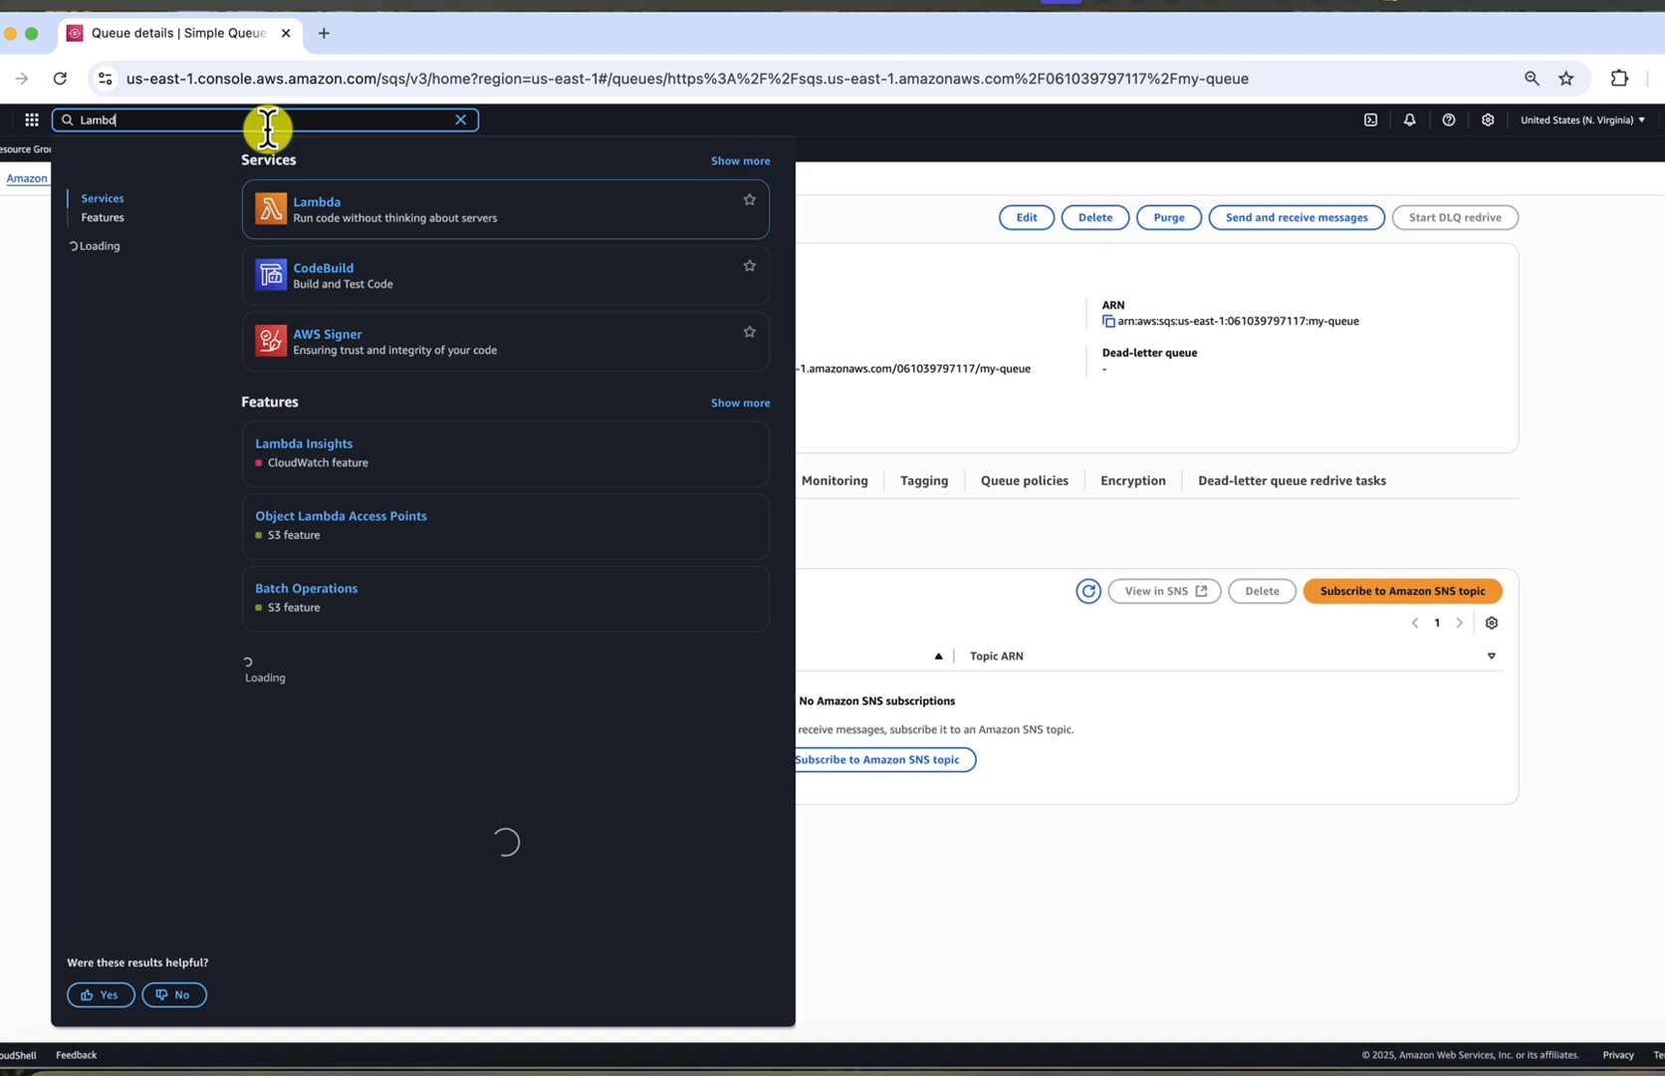
{"action": "left_click", "coordinate": [320, 208]}
{"action": "left_click", "coordinate": [328, 289]}
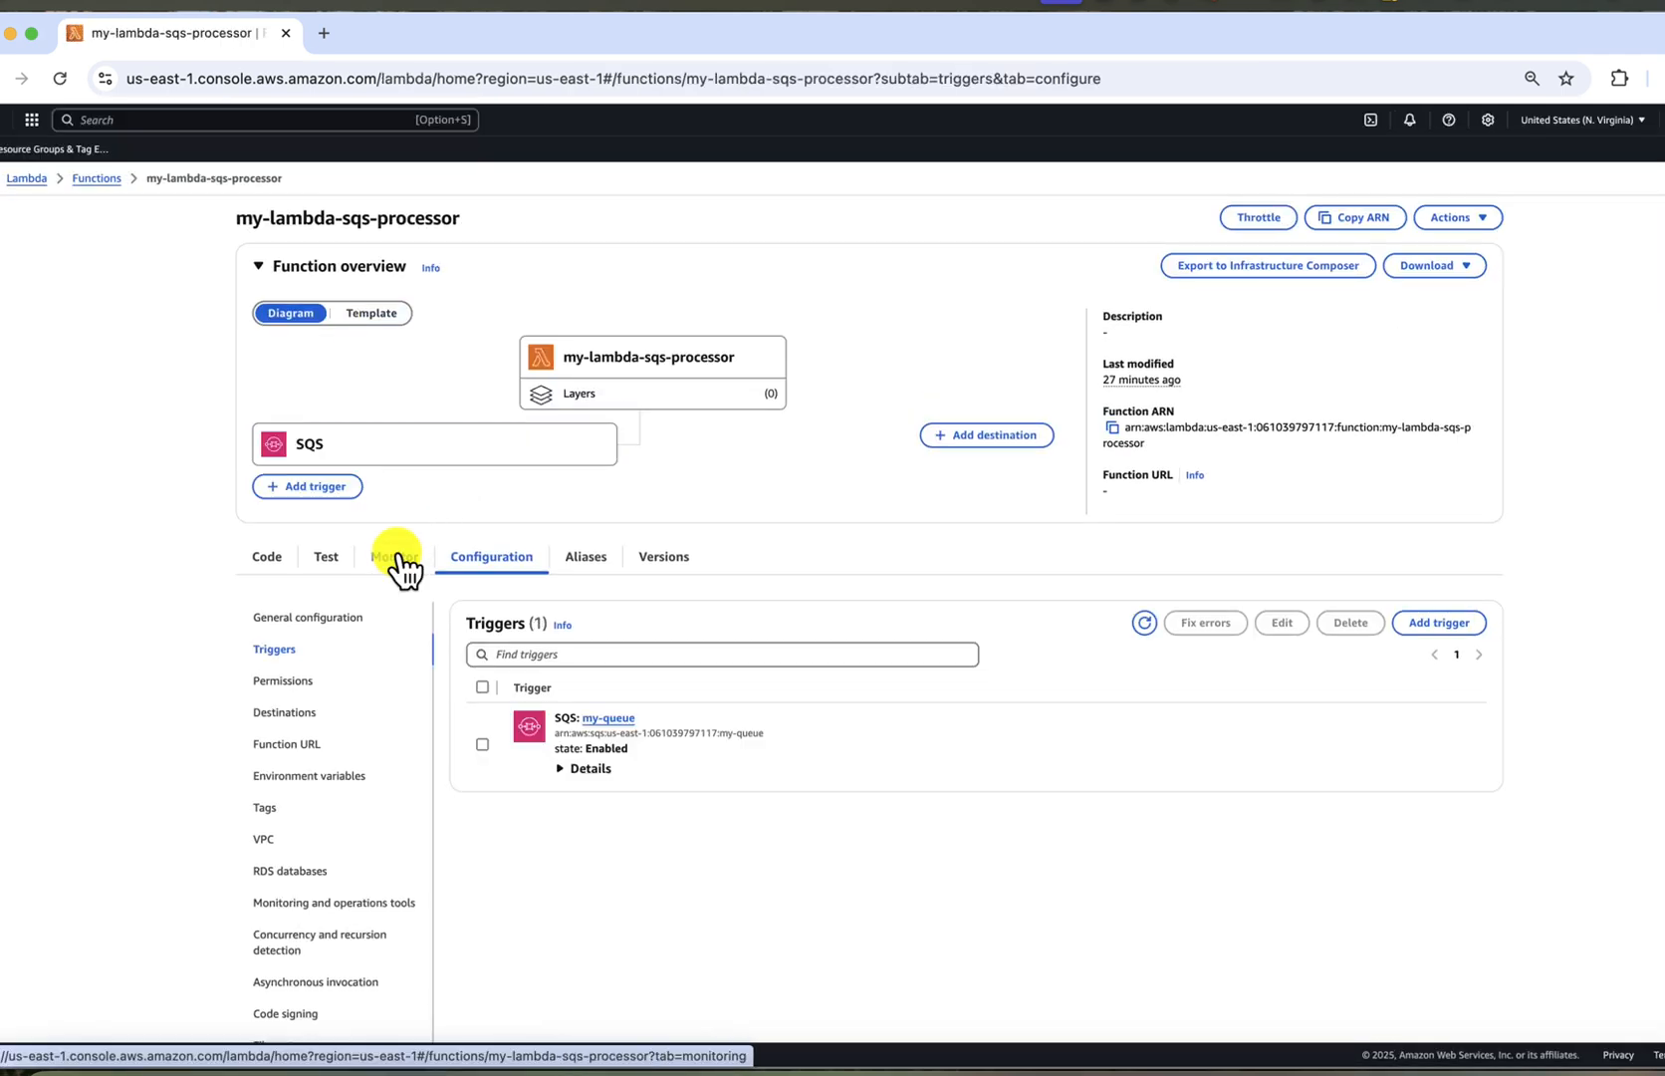
{"action": "left_click", "coordinate": [396, 556]}
{"action": "scroll", "coordinate": [729, 606], "scroll_direction": "down", "scroll_amount": 1}
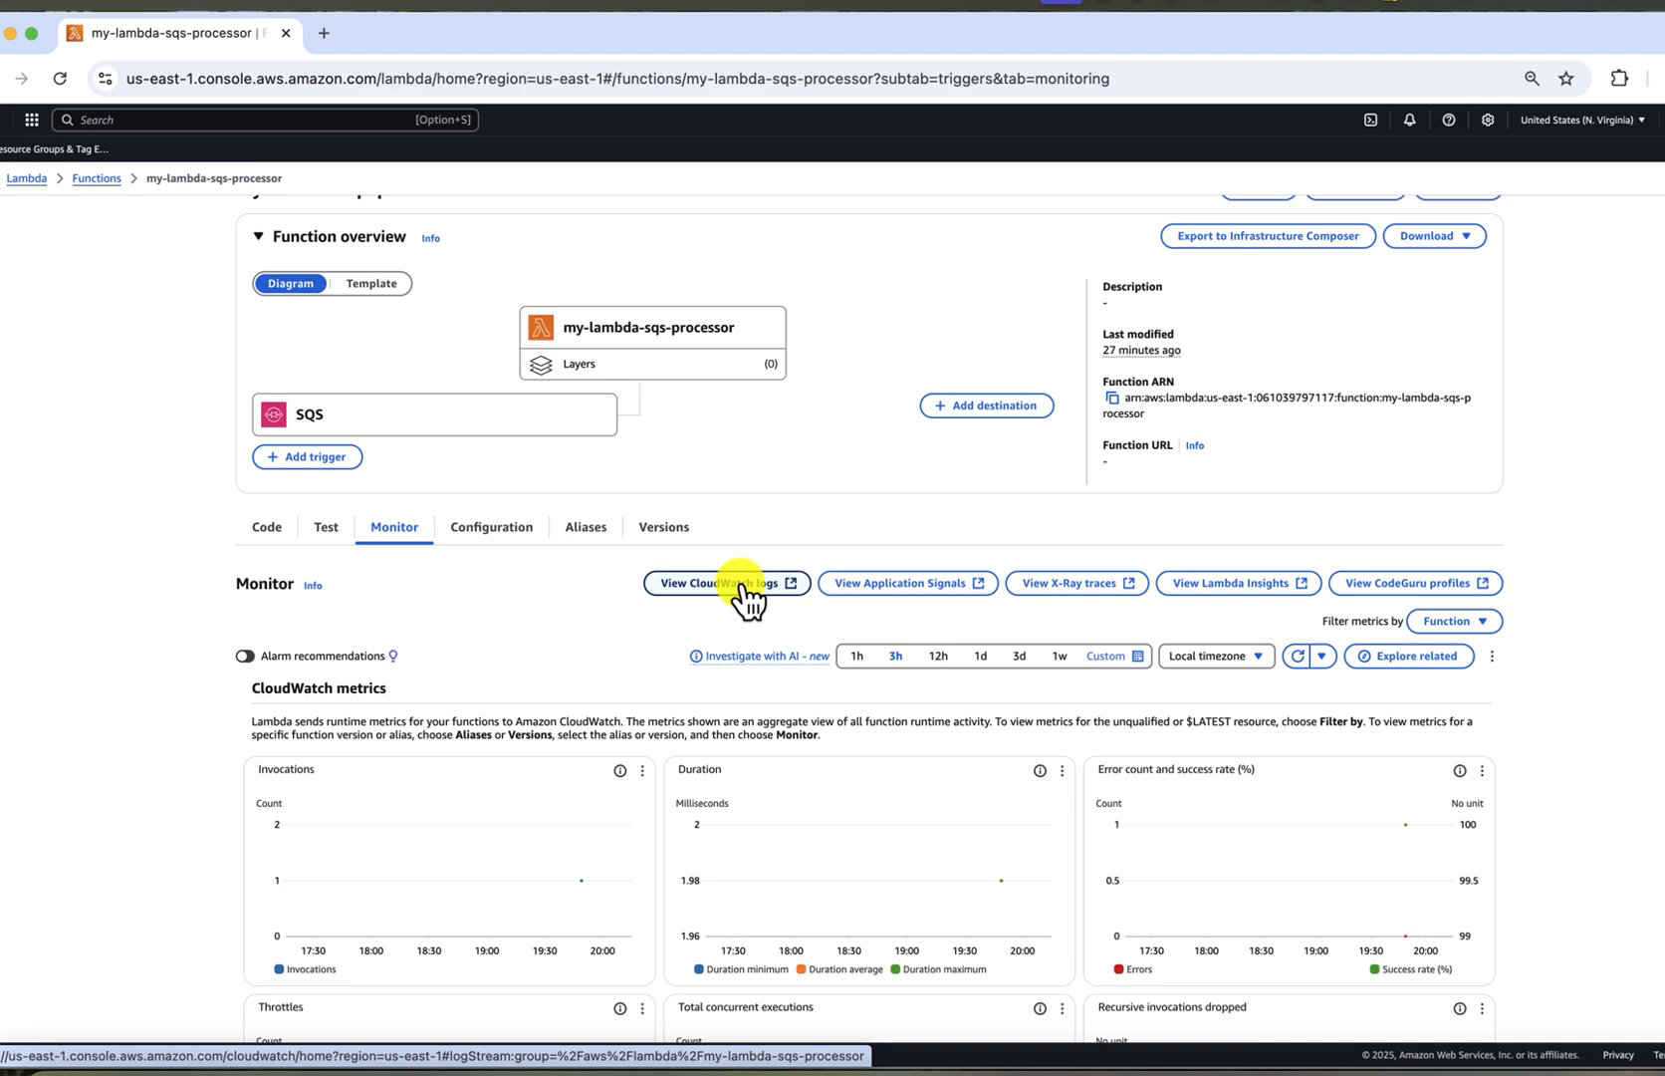
{"action": "left_click", "coordinate": [730, 586]}
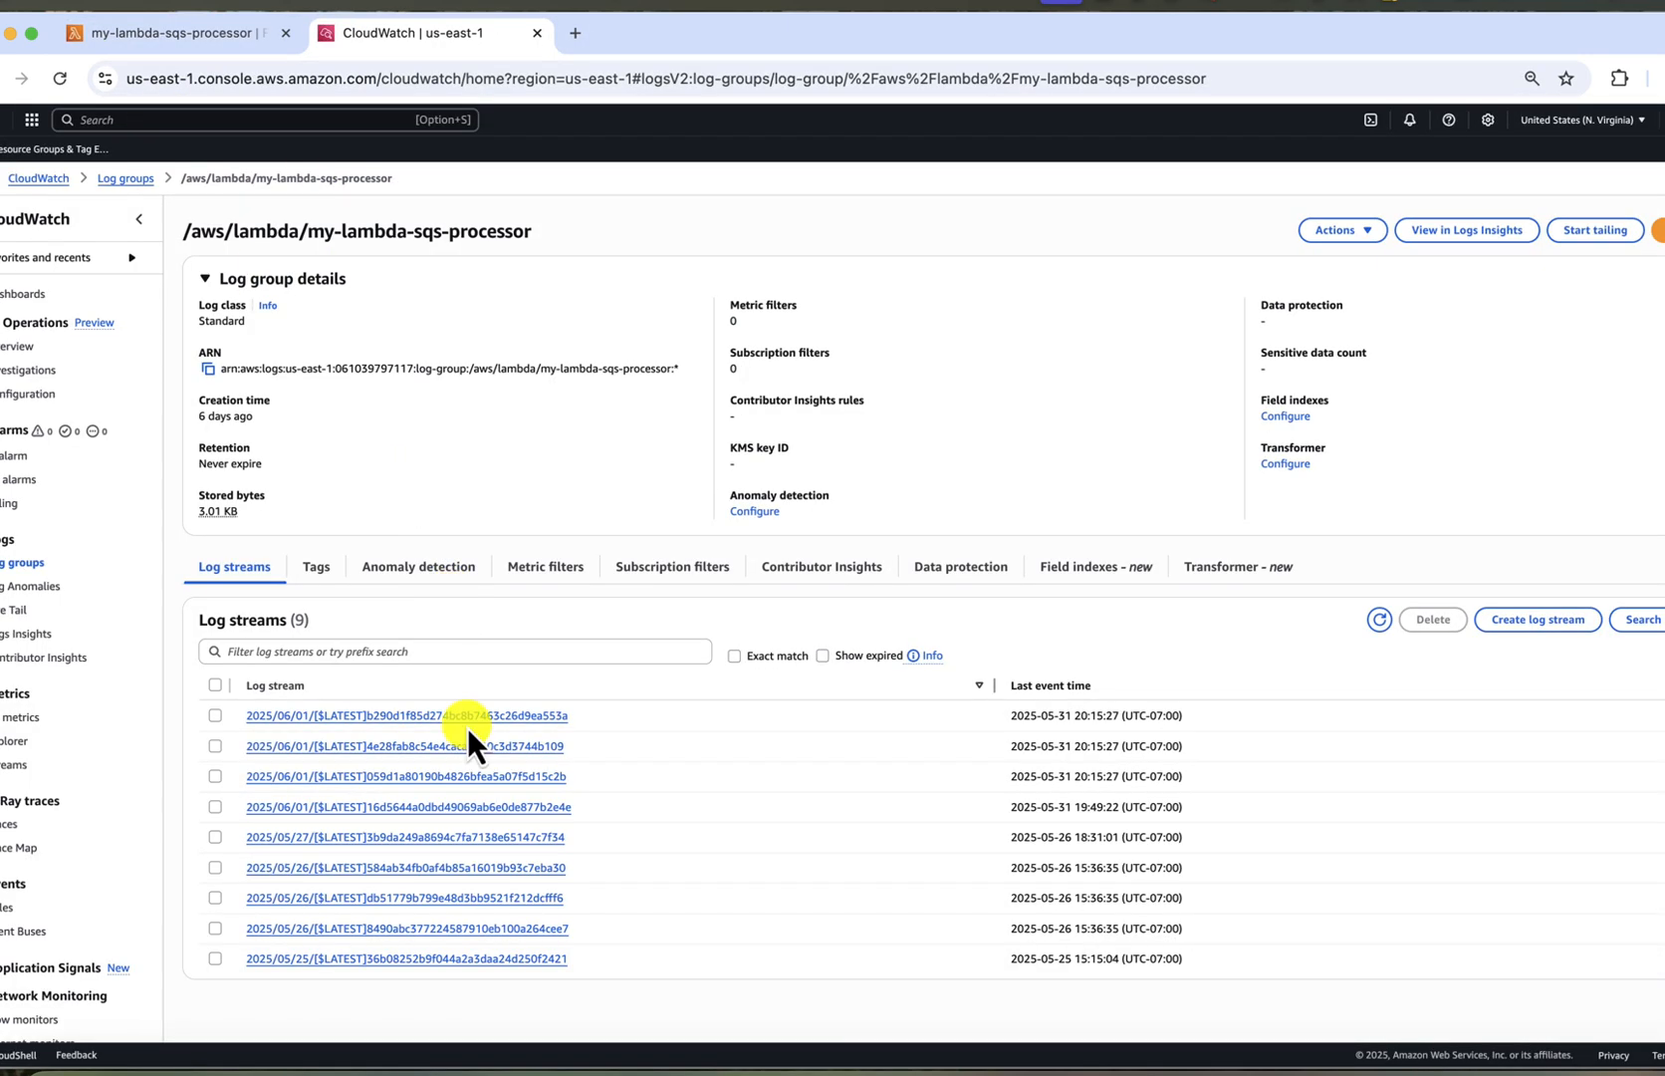
Step: Review the two newest log streams, each showing a single message handled
{"action": "left_click", "coordinate": [467, 719]}
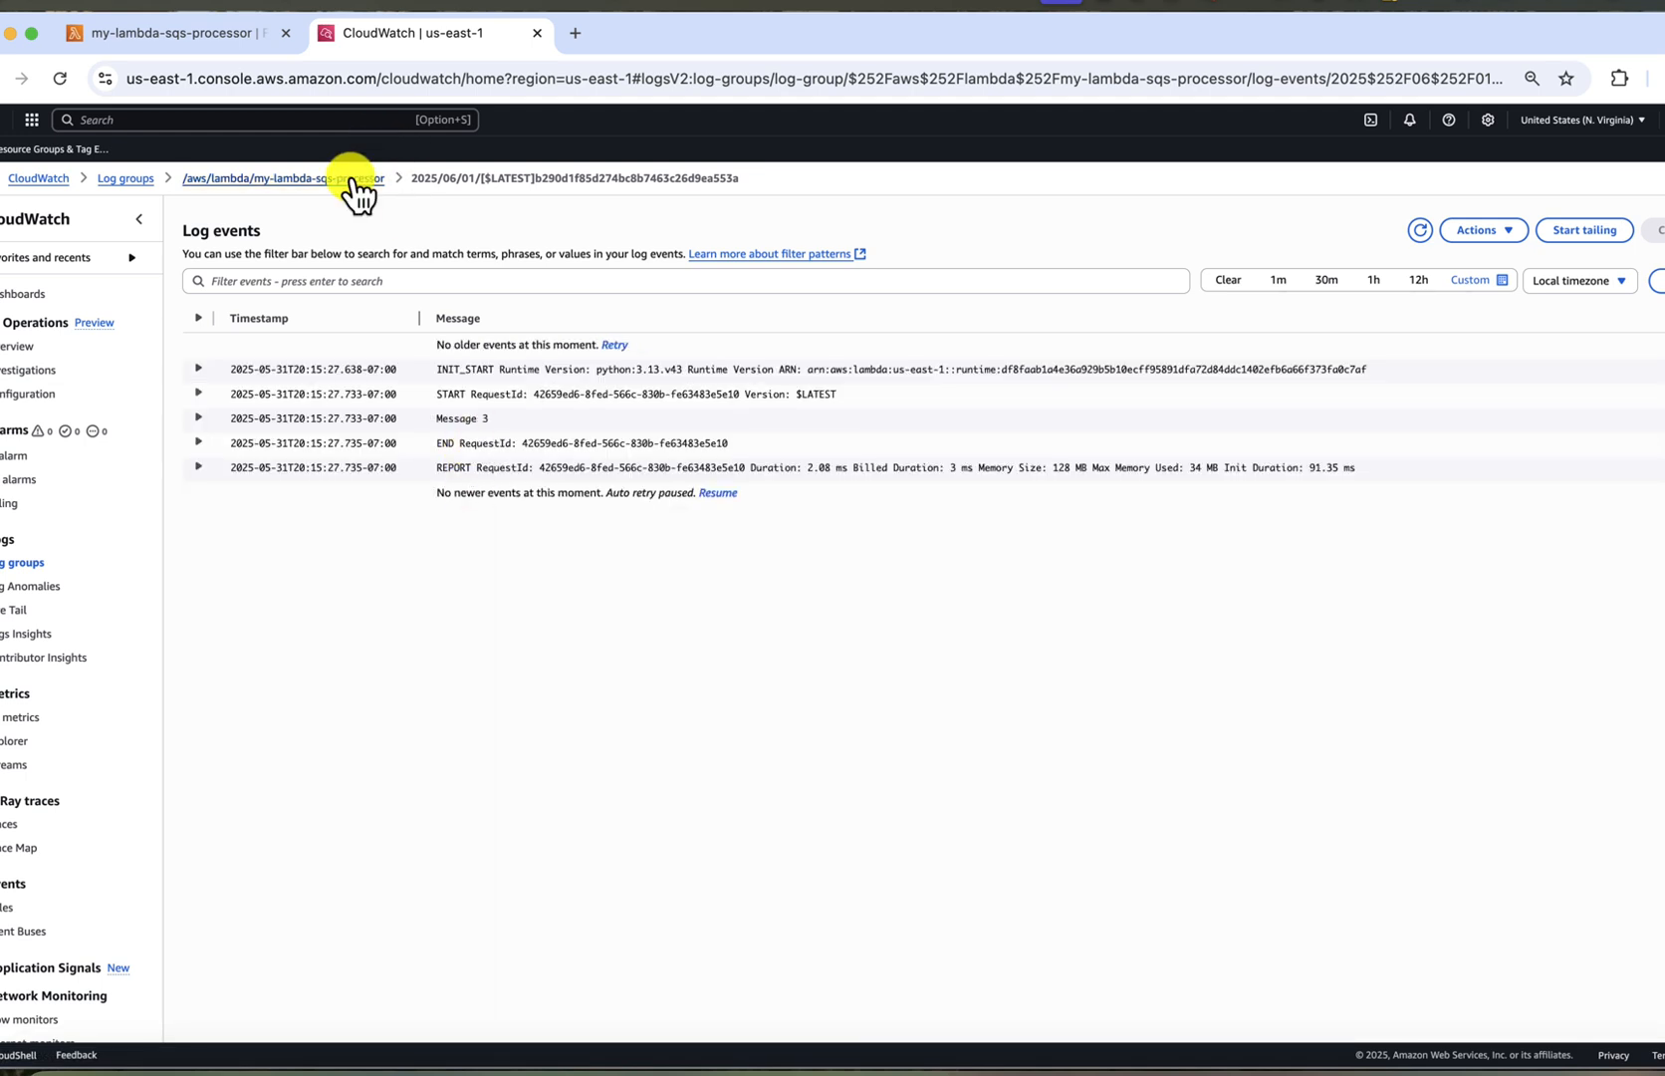
{"action": "left_click", "coordinate": [351, 178]}
{"action": "left_click", "coordinate": [481, 746]}
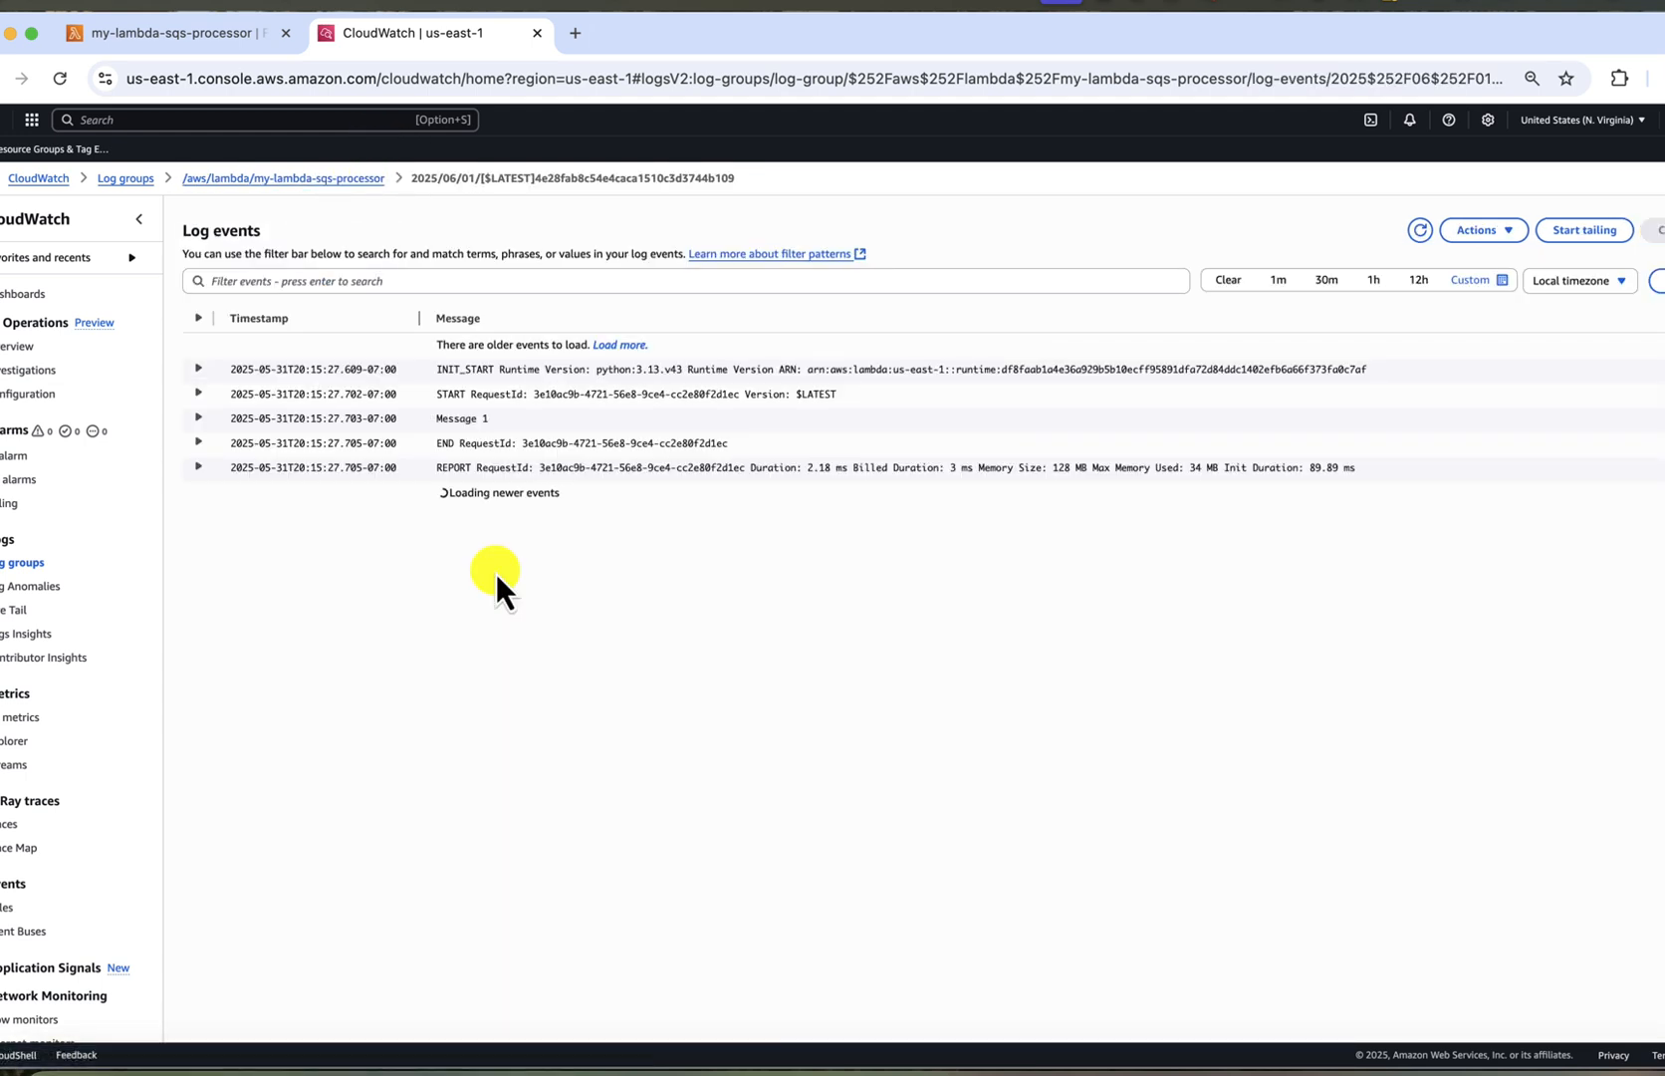
{"action": "left_click", "coordinate": [345, 179]}
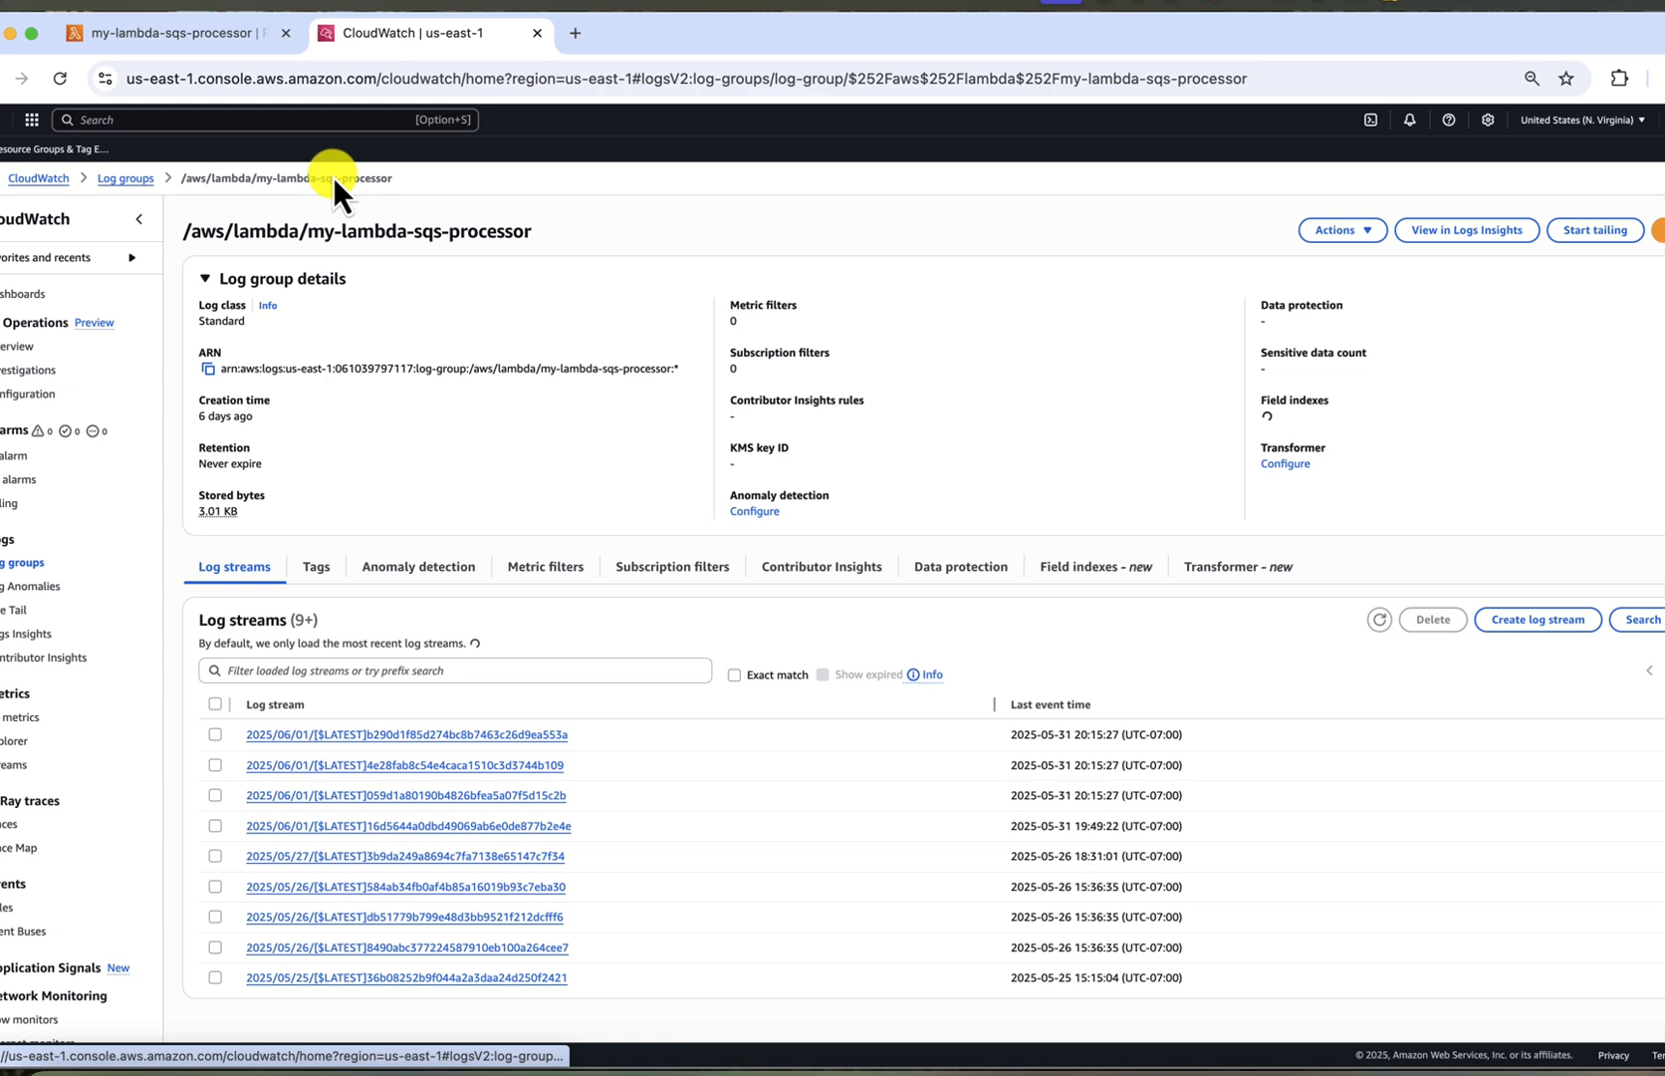
Step: Review the third log stream, highlighting its Message 2 line, then head back toward SQS
{"action": "left_click", "coordinate": [492, 779]}
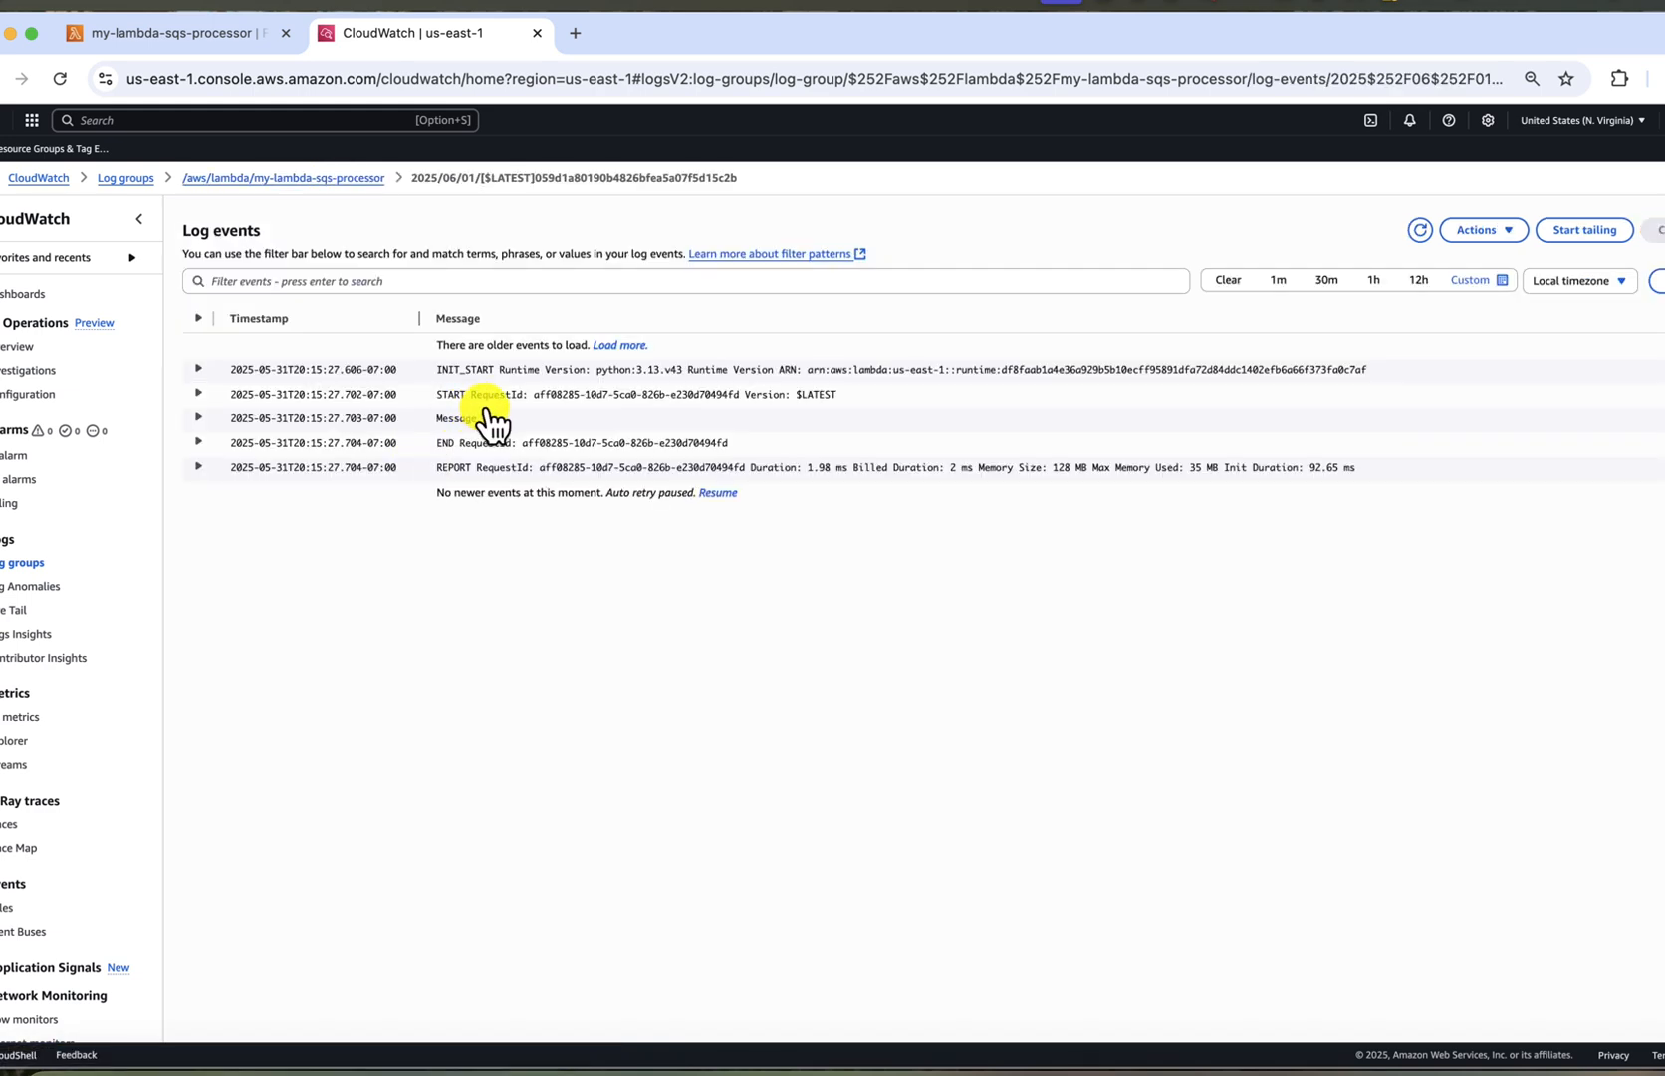
{"action": "left_click_drag", "start_coordinate": [500, 420], "coordinate": [421, 419]}
{"action": "left_click", "coordinate": [367, 179]}
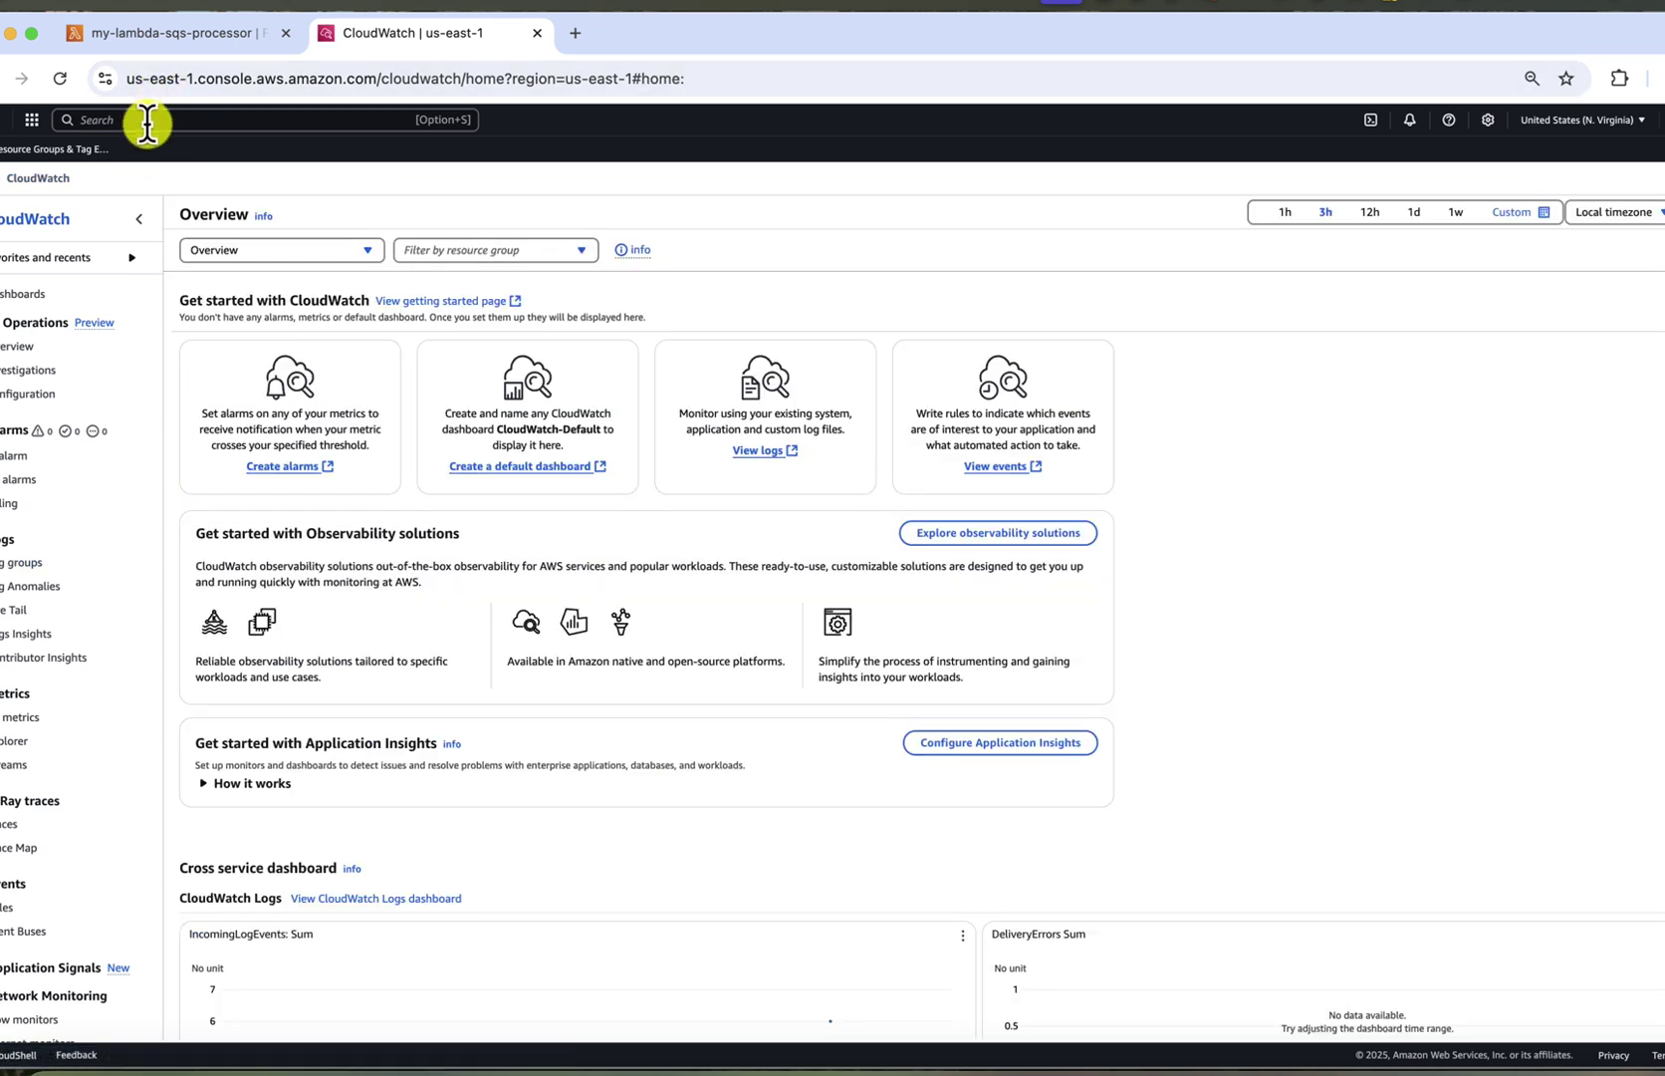
{"action": "left_click", "coordinate": [148, 119]}
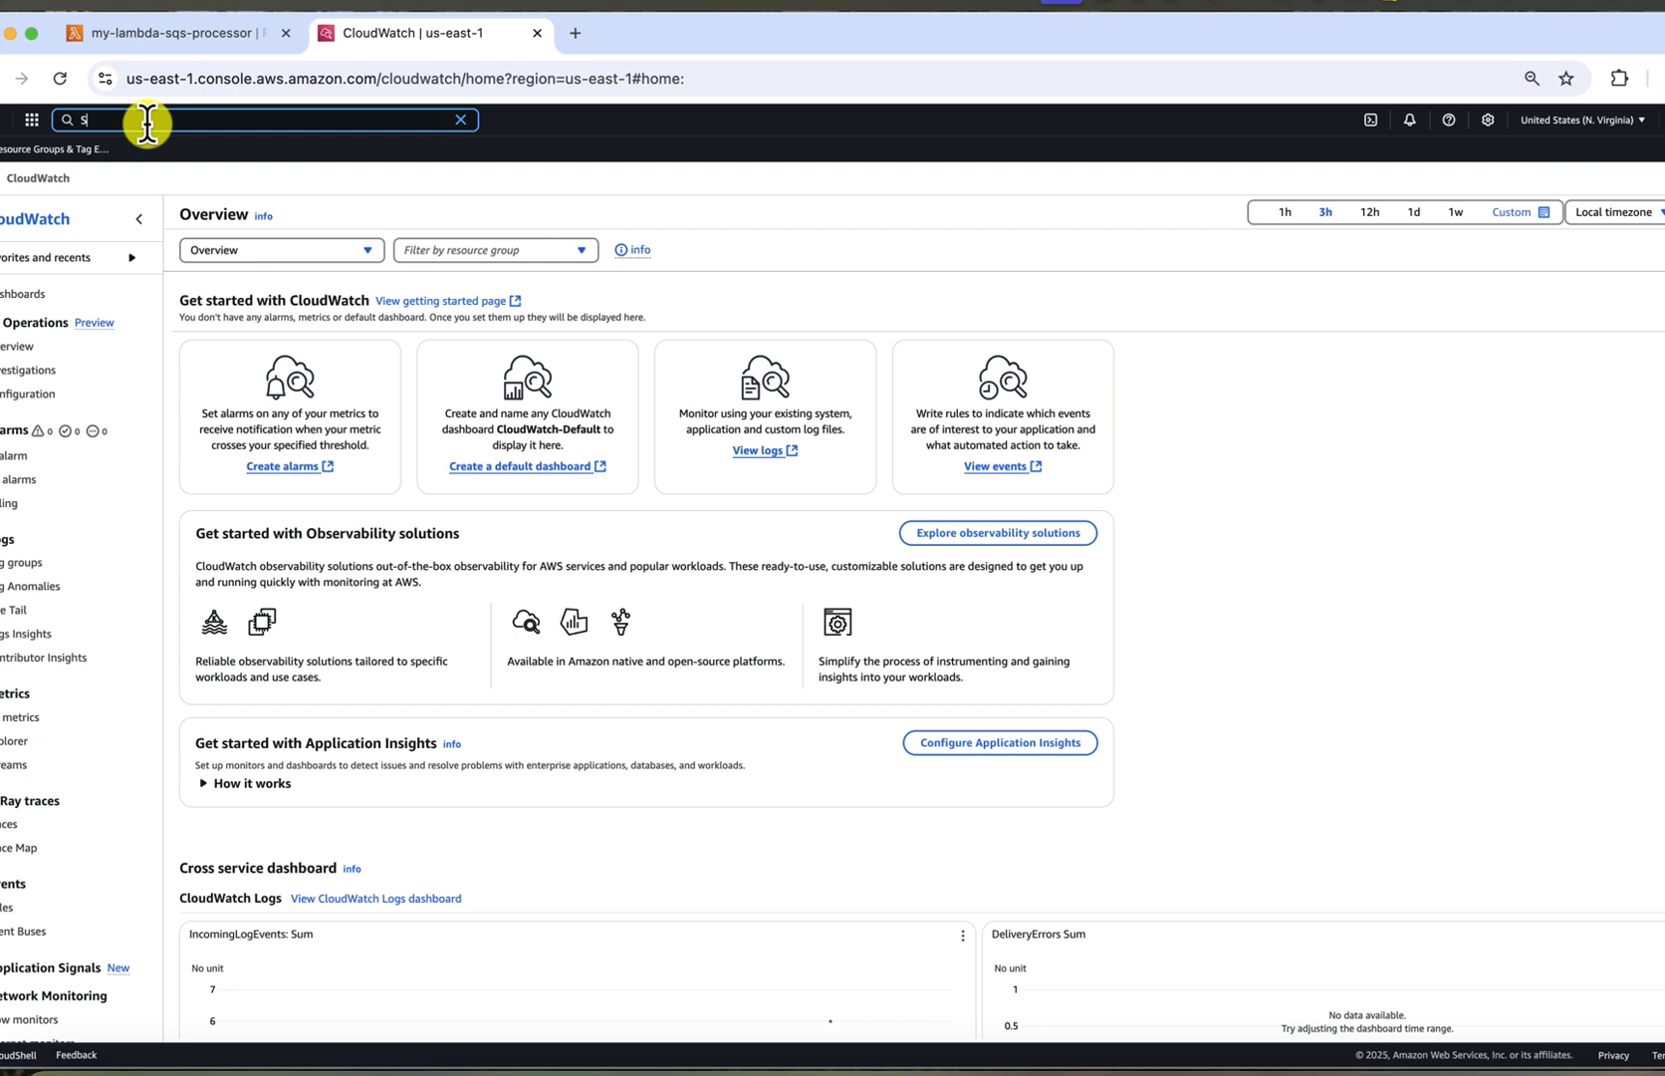
{"action": "type", "text": "qs"}
Step: Send Message 4 to my-queue from its Send and receive messages page
{"action": "left_click", "coordinate": [366, 207]}
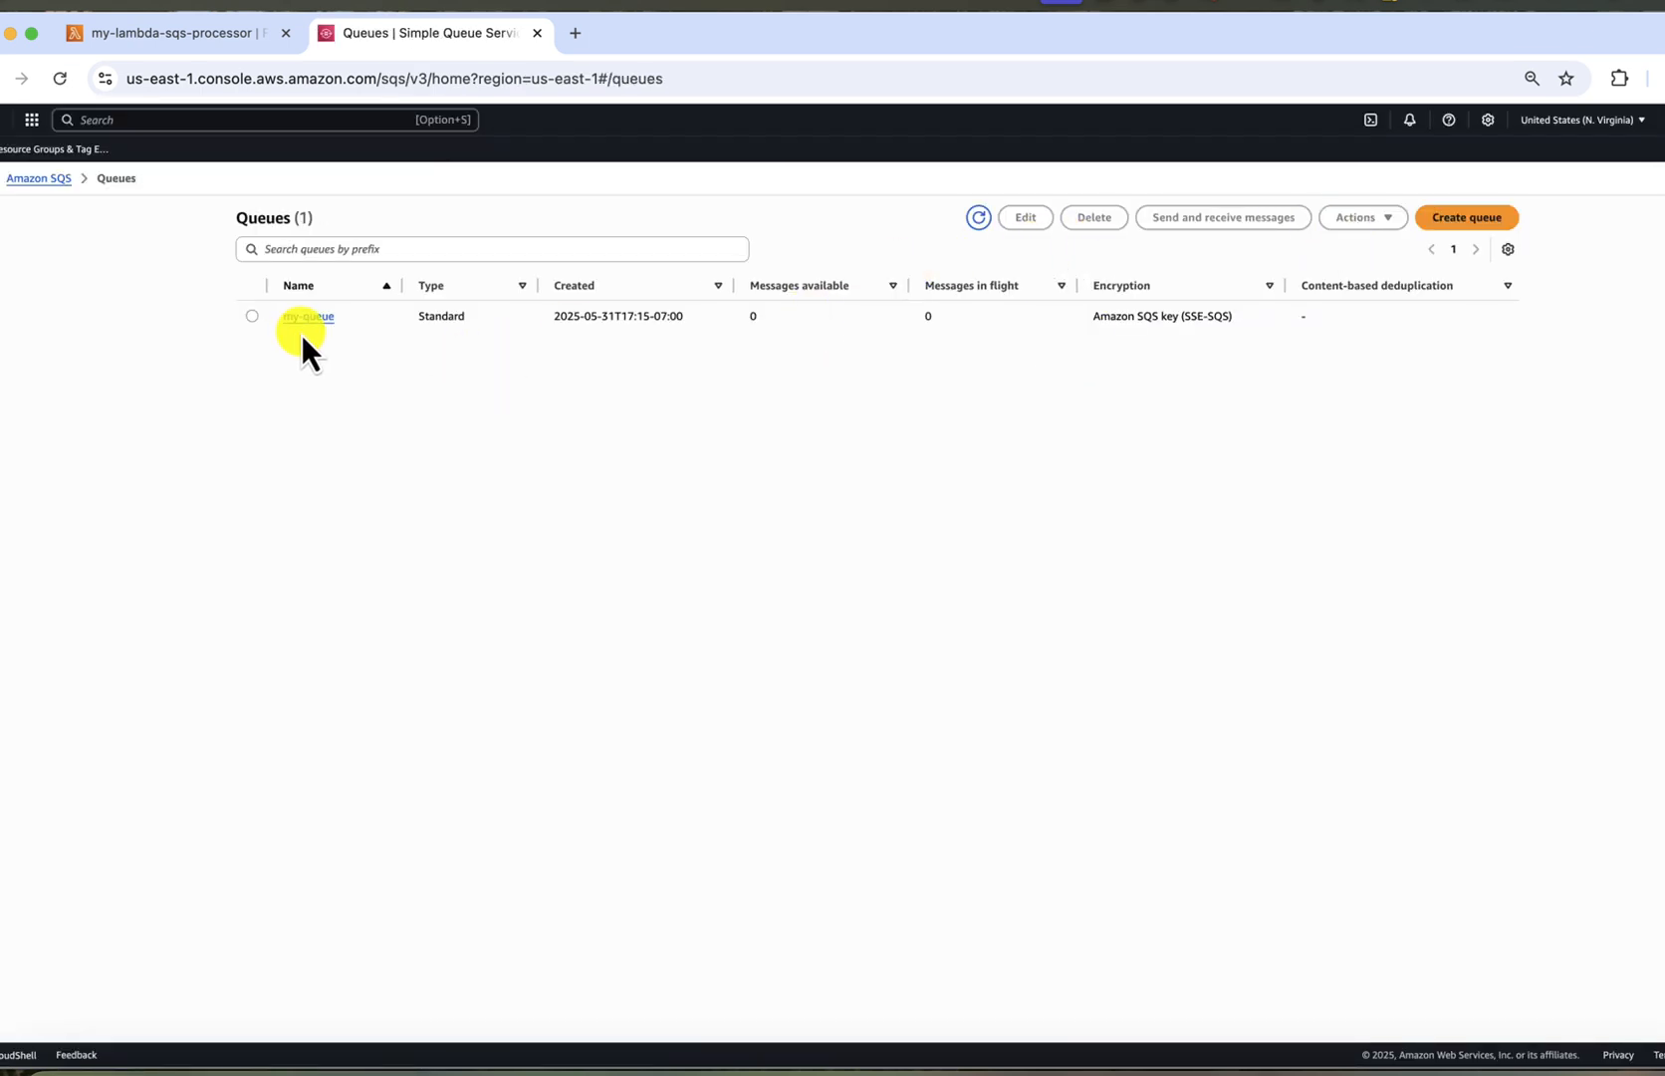
{"action": "left_click", "coordinate": [309, 316]}
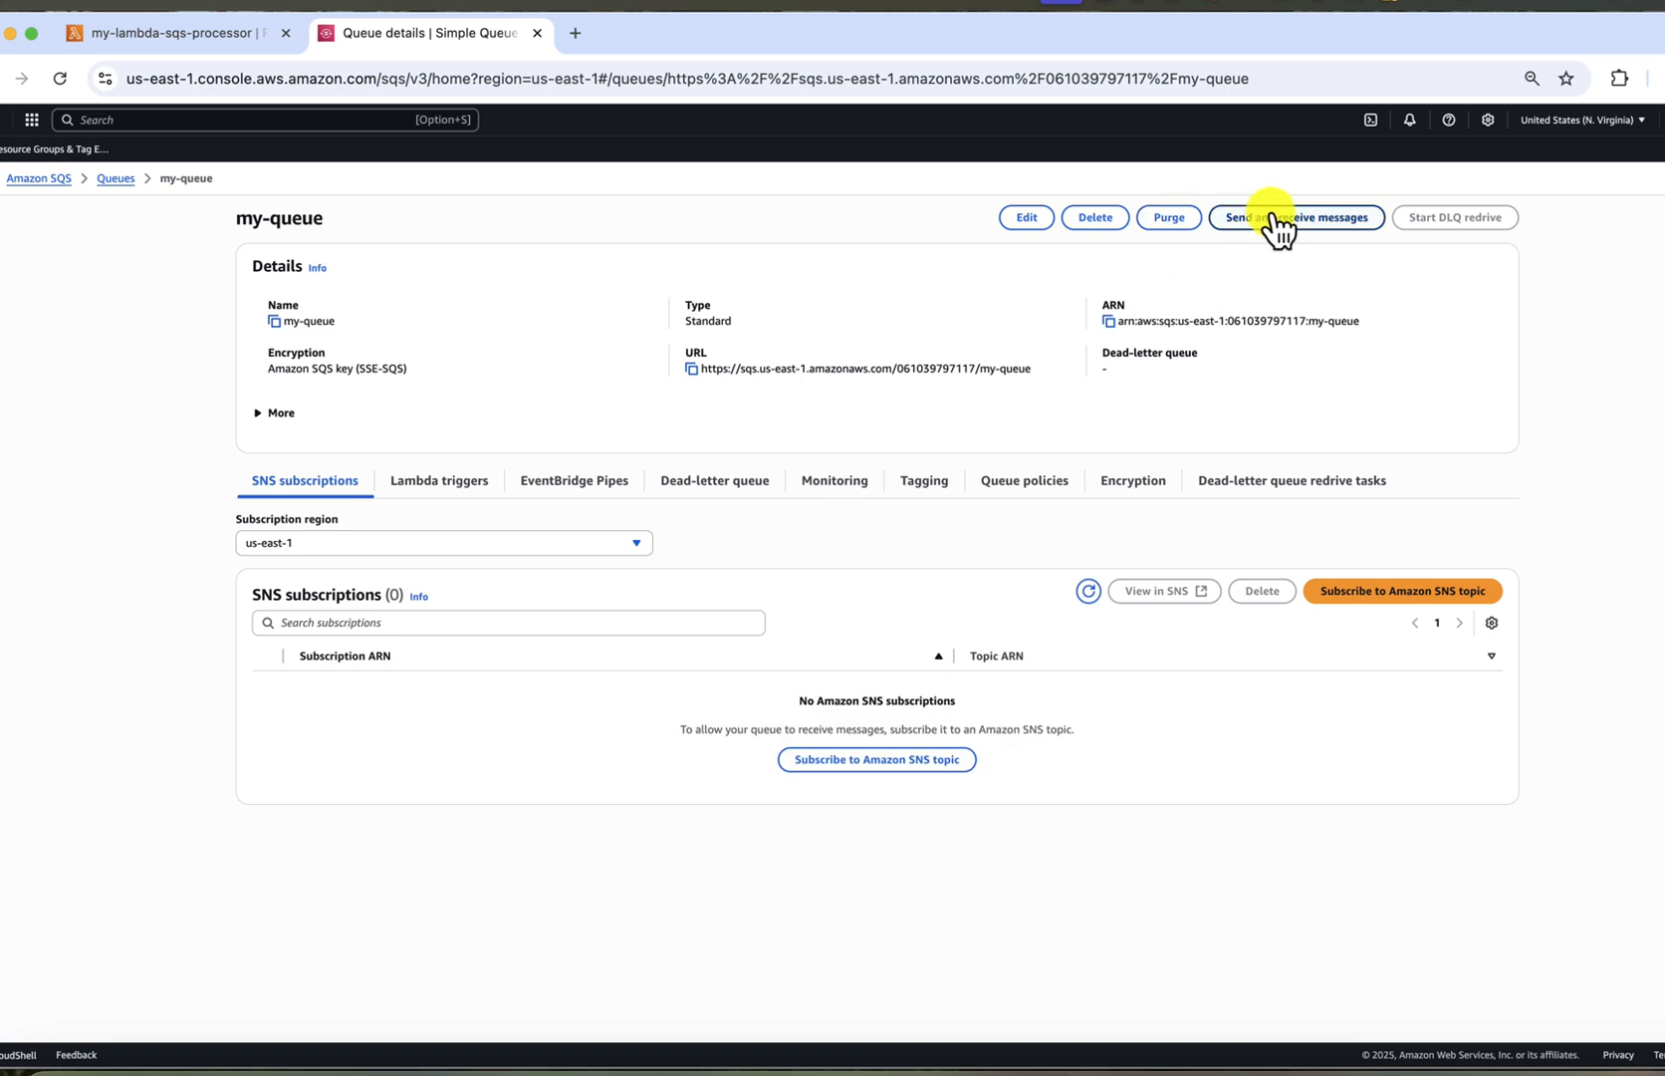
{"action": "left_click", "coordinate": [1271, 217]}
{"action": "left_click", "coordinate": [395, 379]}
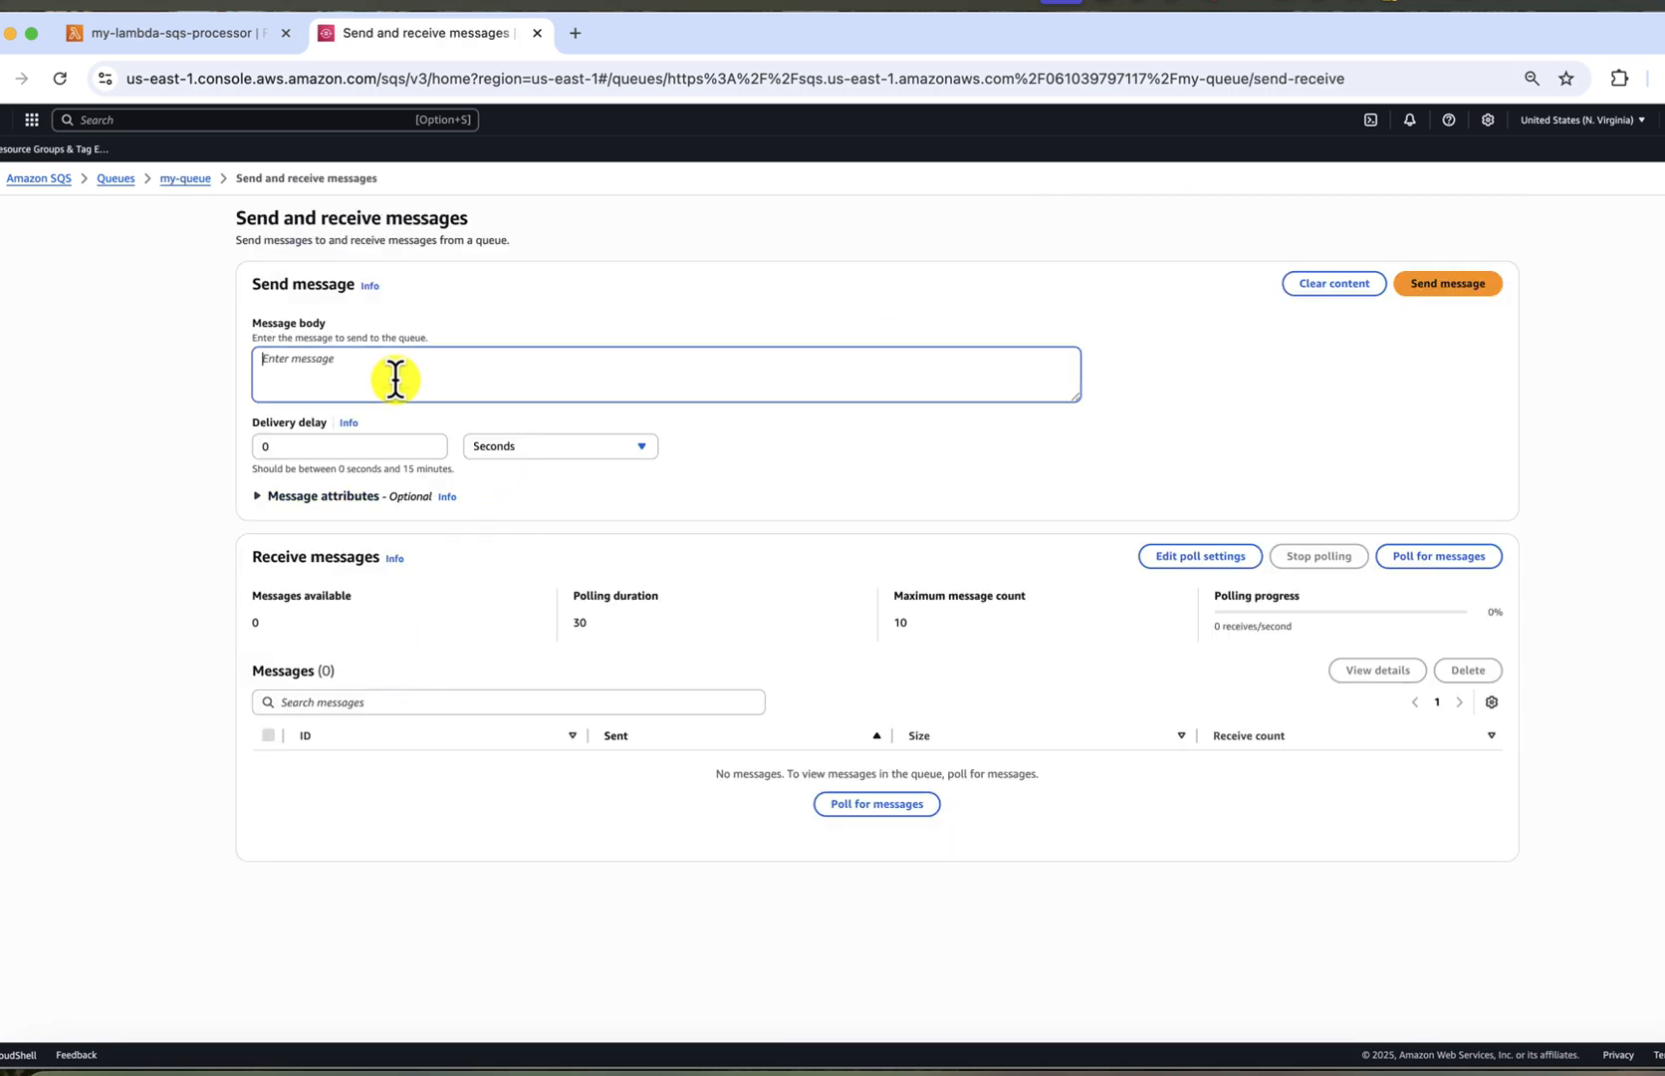
{"action": "type", "text": "Message4"}
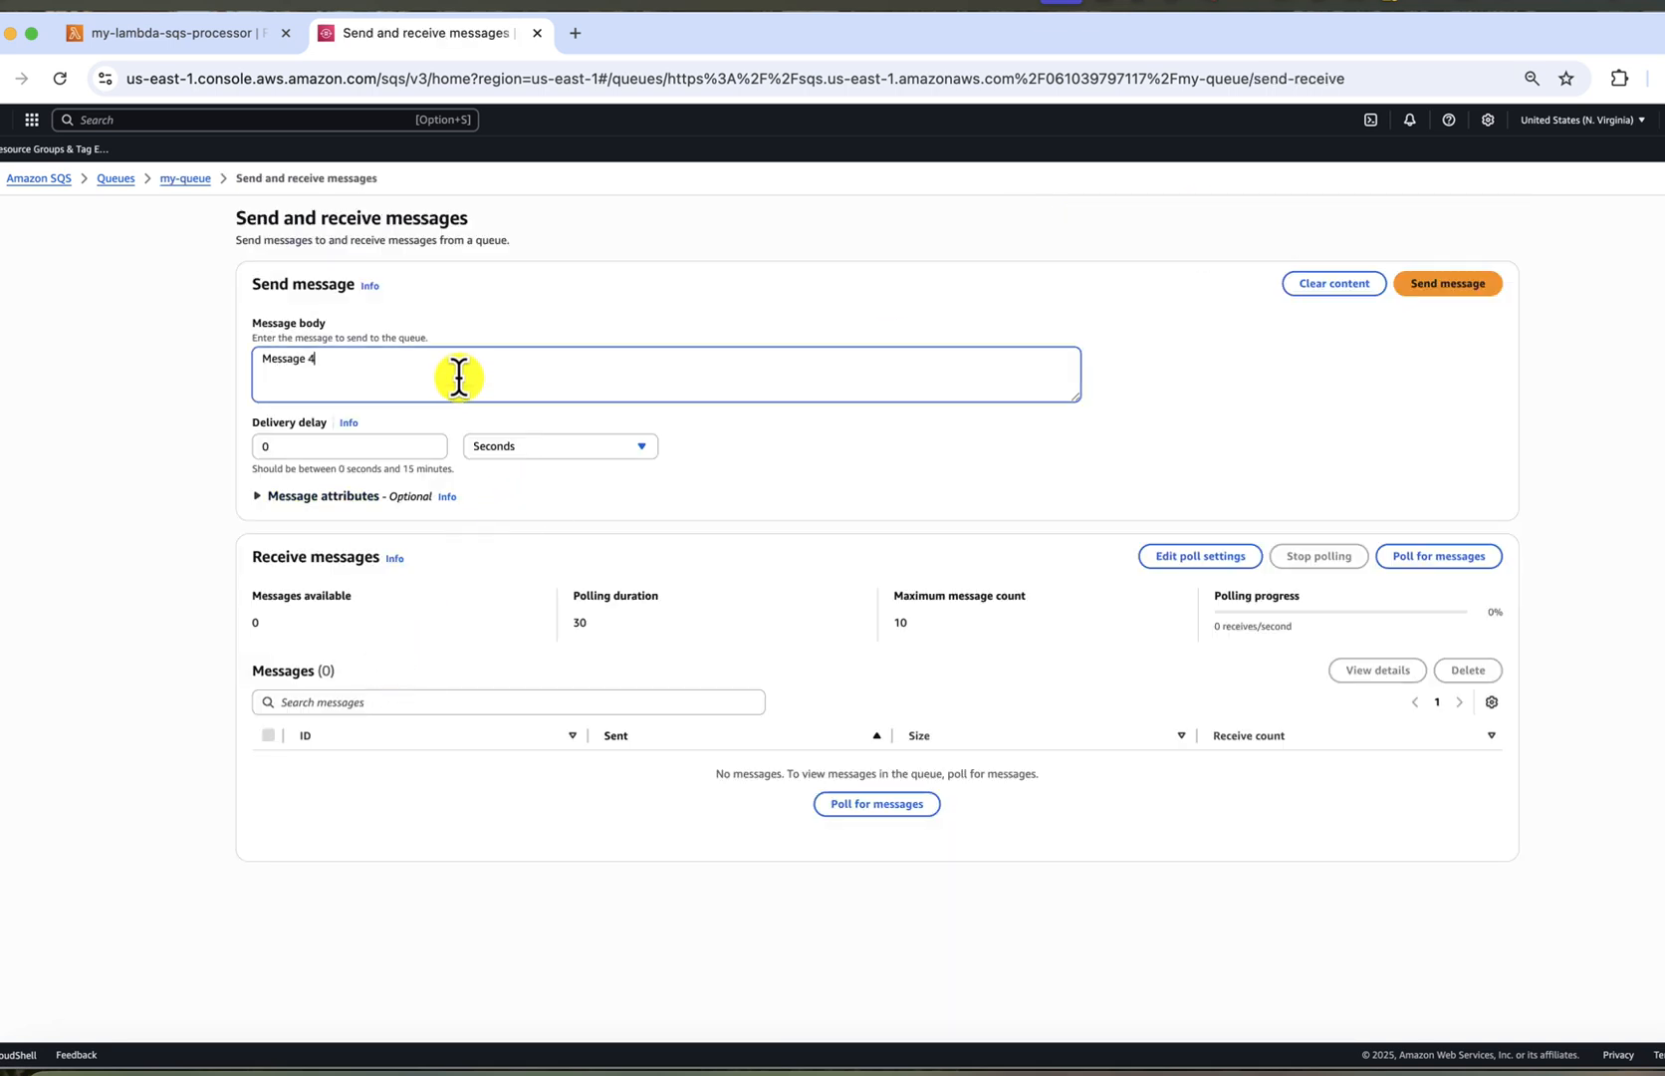
{"action": "left_click", "coordinate": [1464, 286]}
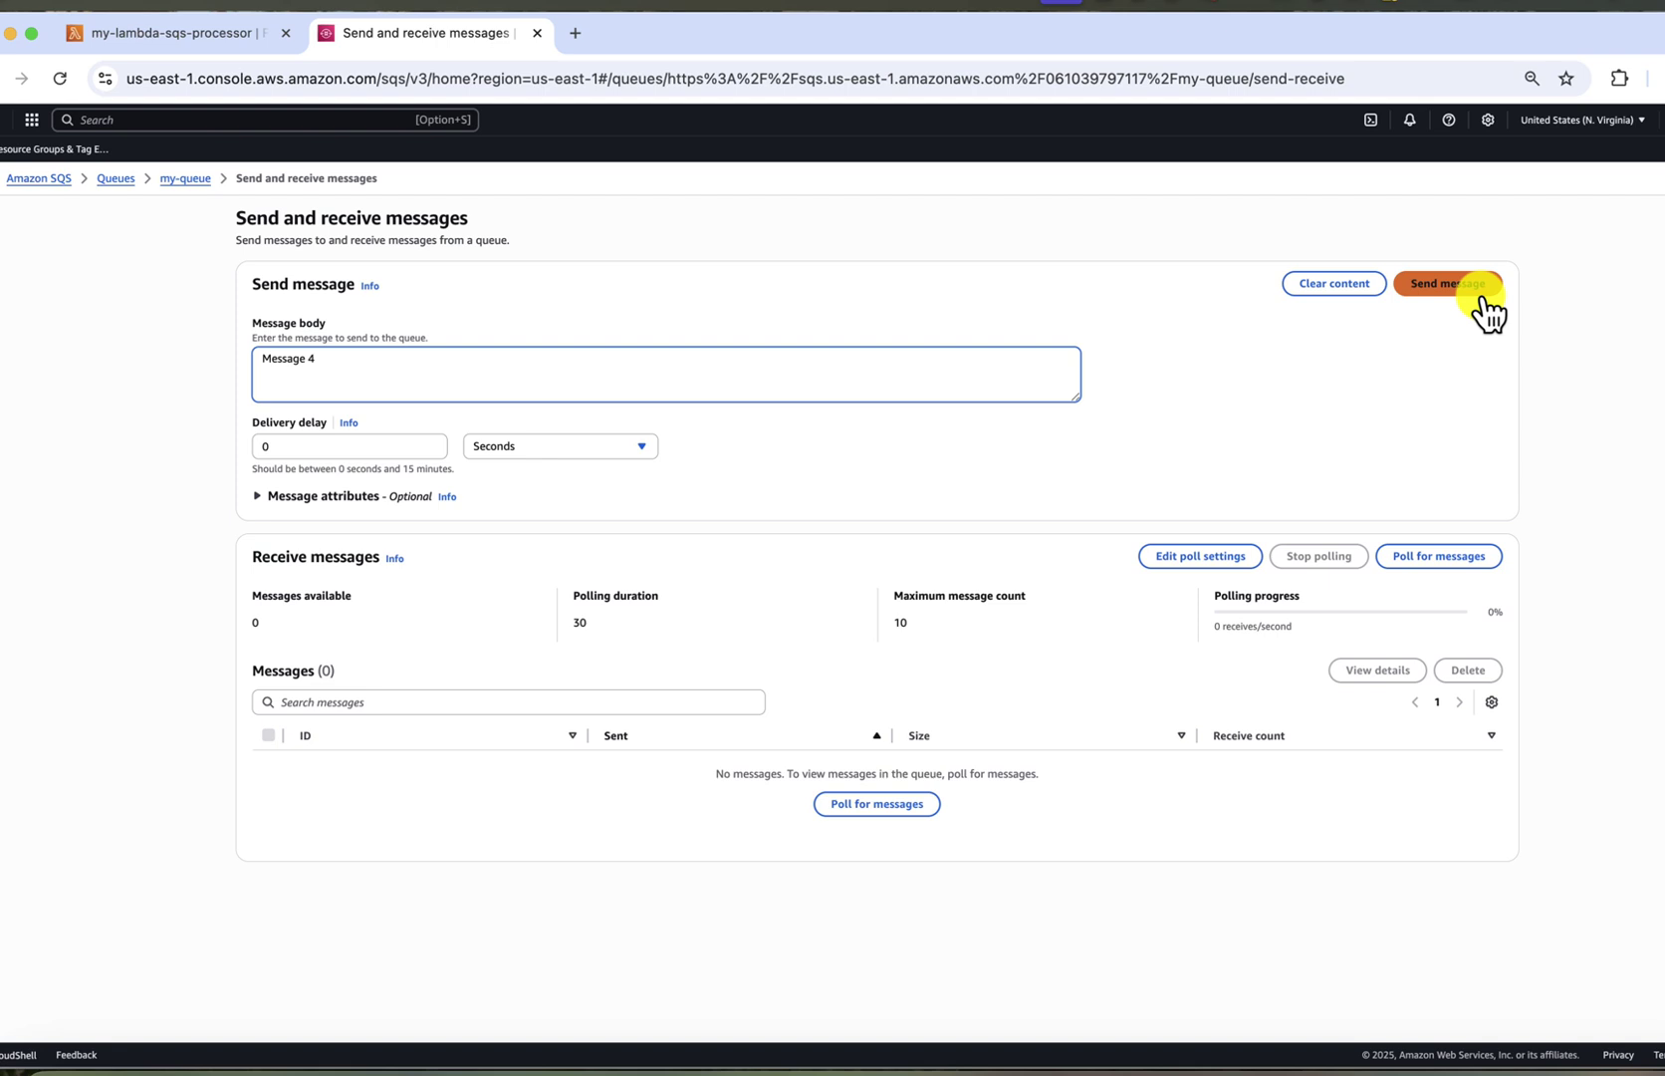
Step: Send Message 5, Message 6 and Message 7 by editing the message number each time
{"action": "left_click", "coordinate": [357, 398]}
{"action": "key", "text": "BackSpace"}
{"action": "type", "text": "5"}
{"action": "left_click", "coordinate": [379, 409]}
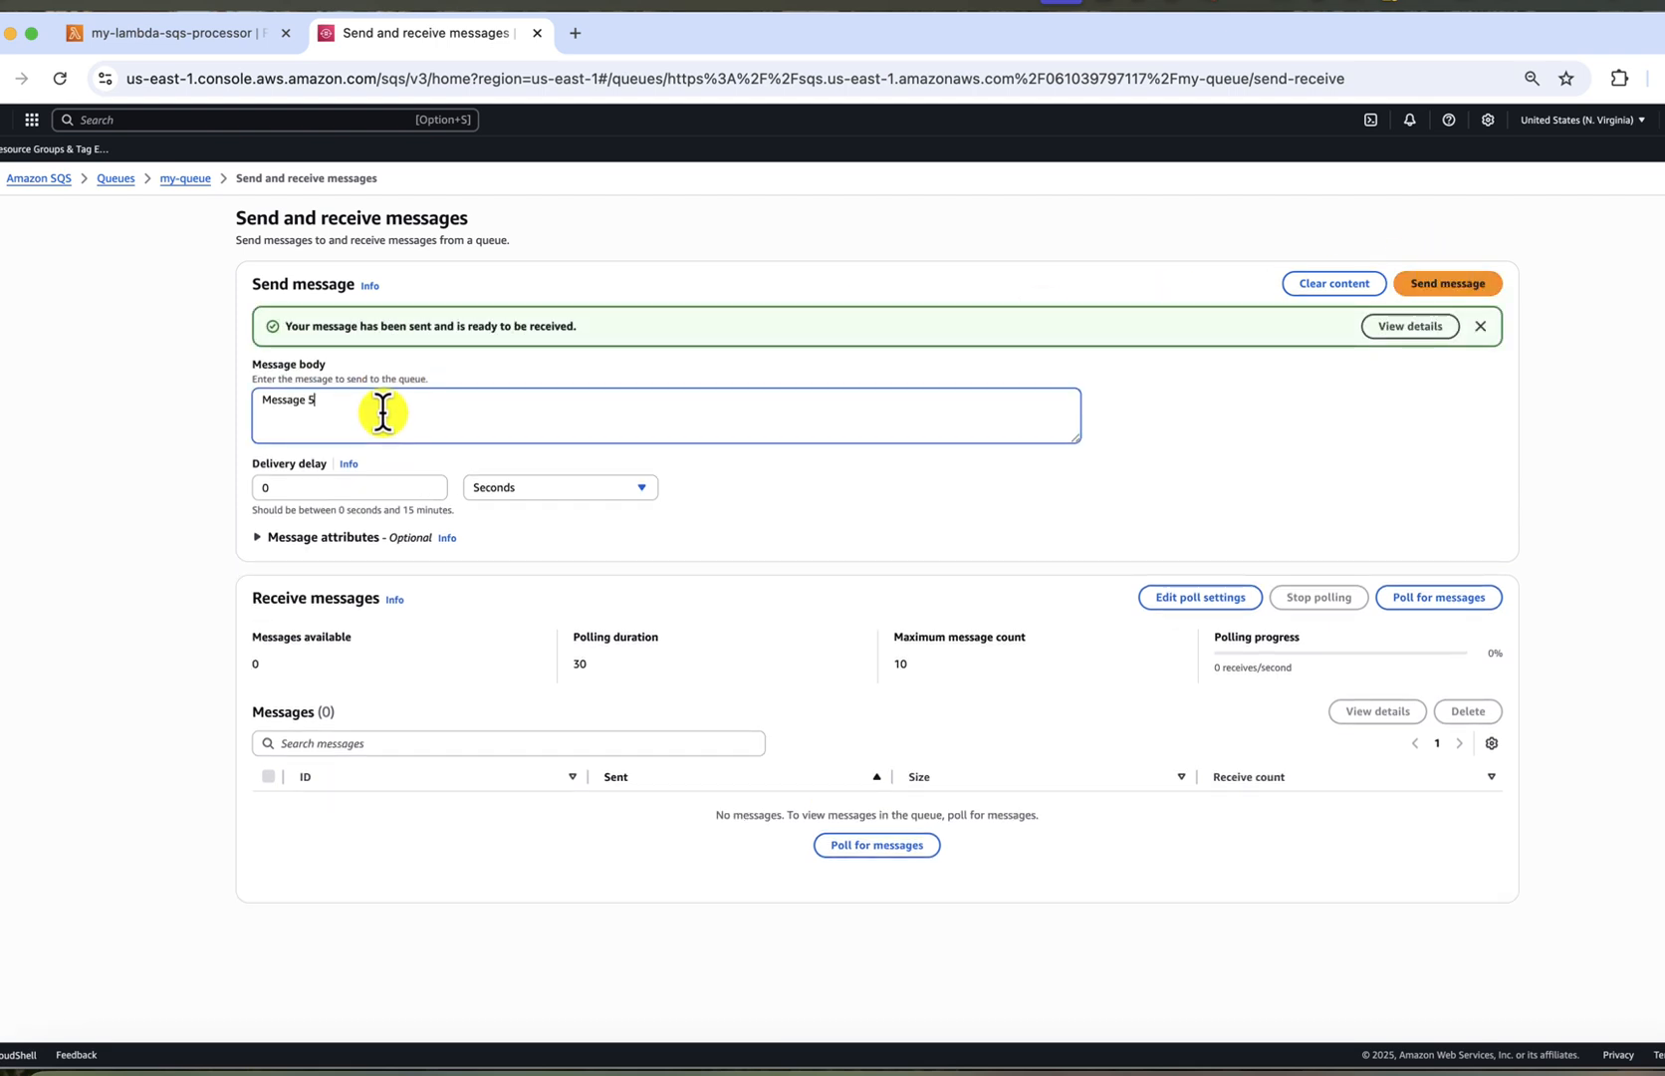
{"action": "key", "text": "BackSpace"}
{"action": "type", "text": "6"}
{"action": "left_click", "coordinate": [1444, 287]}
{"action": "left_click", "coordinate": [365, 417]}
{"action": "key", "text": "BackSpace"}
{"action": "type", "text": "7"}
{"action": "left_click", "coordinate": [1447, 283]}
Step: Send Message 8, Message 9 and Message 10 the same way
{"action": "left_click", "coordinate": [448, 407]}
{"action": "key", "text": "BackSpace"}
{"action": "type", "text": "8"}
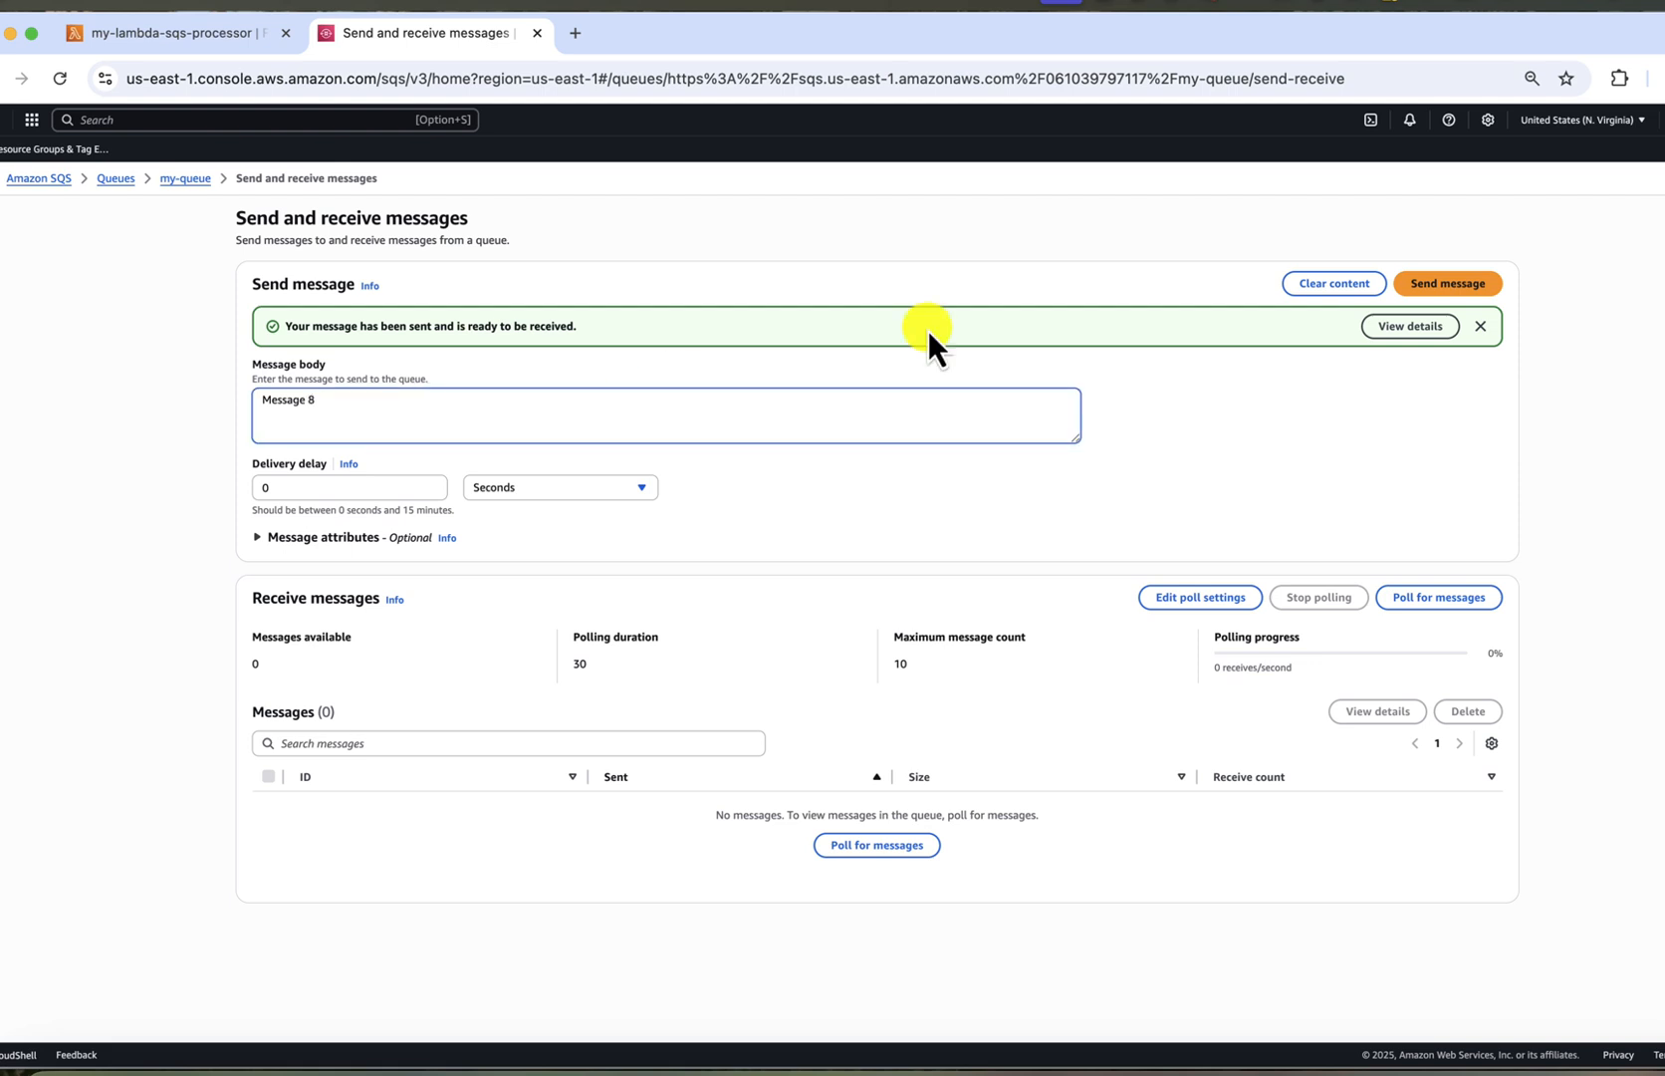
{"action": "left_click", "coordinate": [1447, 283]}
{"action": "left_click", "coordinate": [507, 426]}
{"action": "key", "text": "BackSpace"}
{"action": "type", "text": "9"}
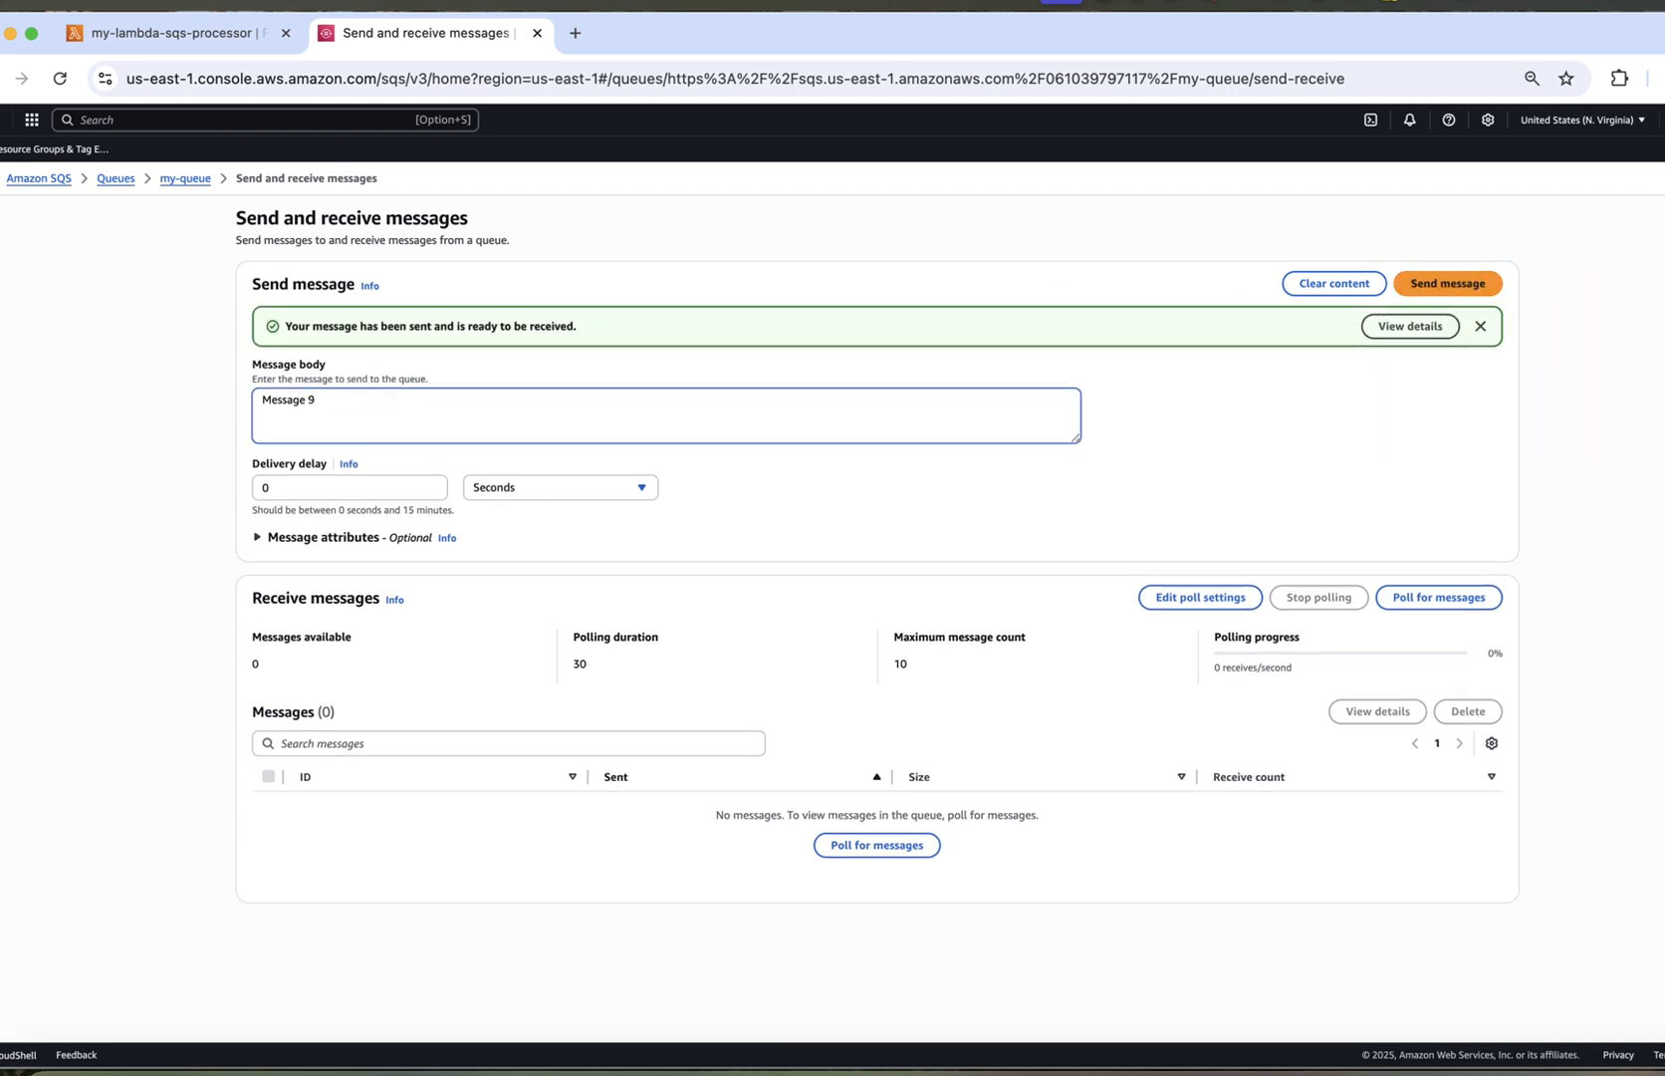
{"action": "left_click", "coordinate": [1447, 283]}
{"action": "left_click", "coordinate": [749, 420]}
{"action": "key", "text": "BackSpace"}
{"action": "type", "text": "10"}
{"action": "left_click", "coordinate": [1470, 285]}
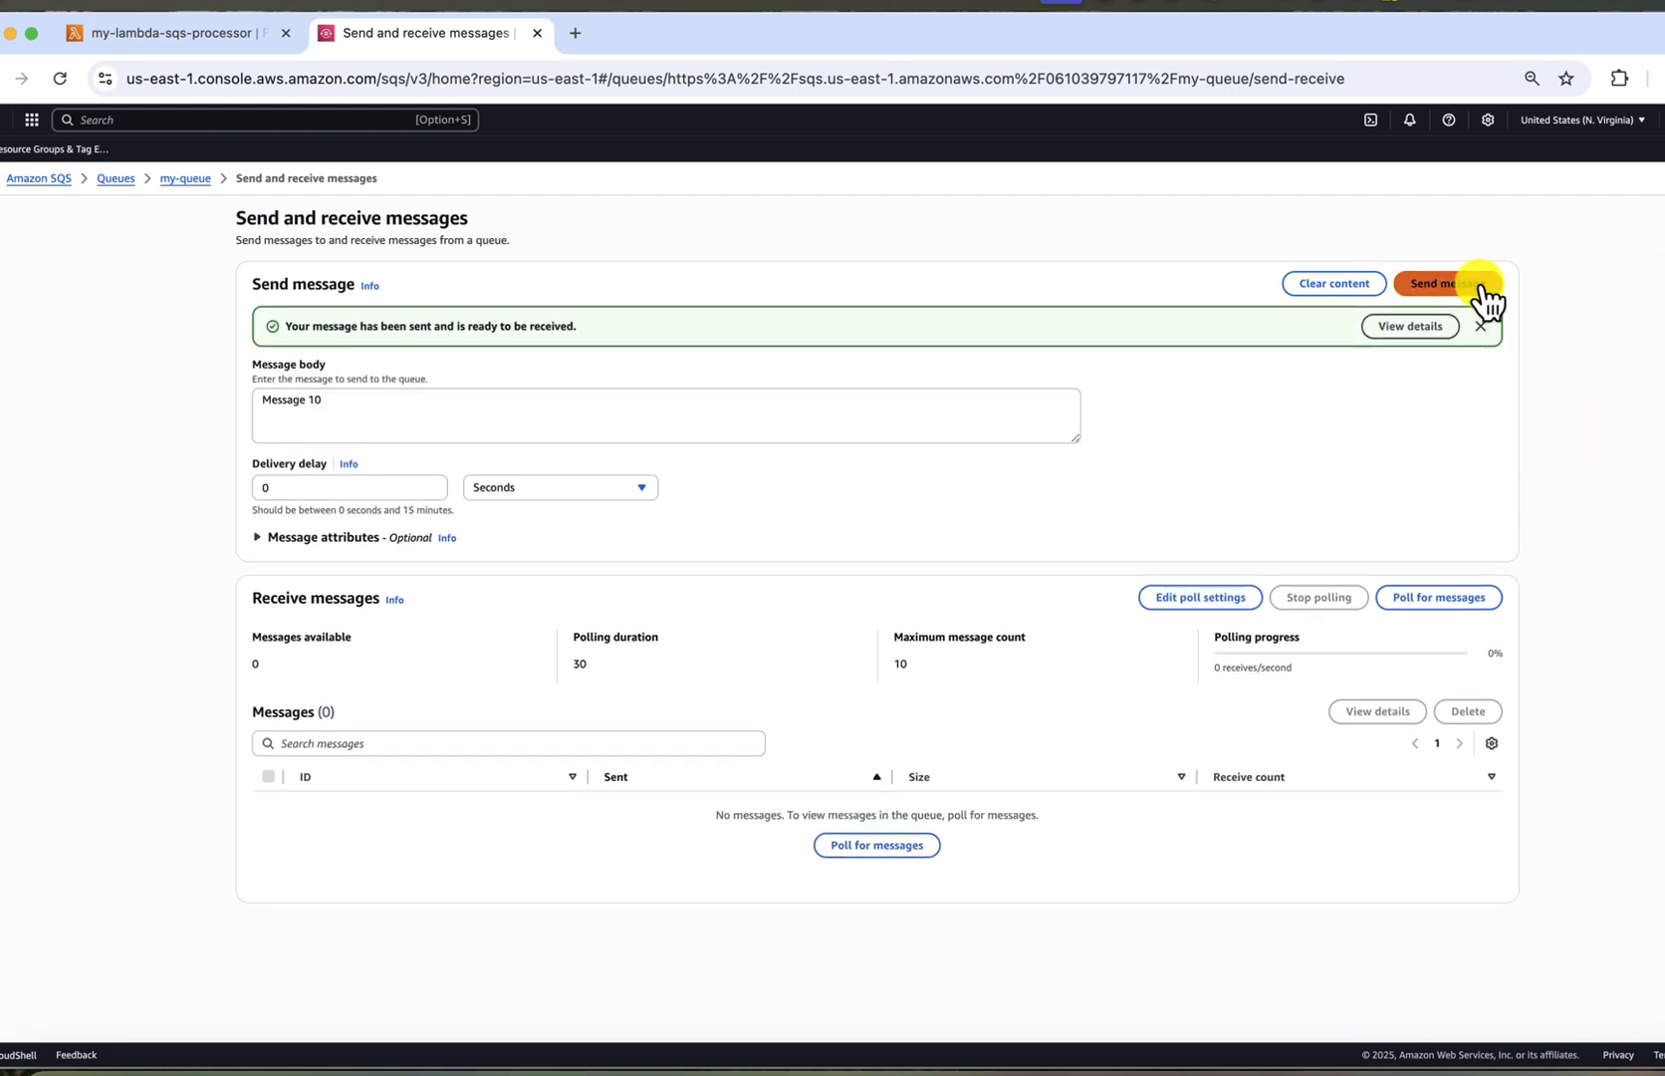
Step: Return to the Queues list and refresh to watch the in-flight count drain
{"action": "left_click", "coordinate": [182, 180]}
{"action": "left_click", "coordinate": [107, 178]}
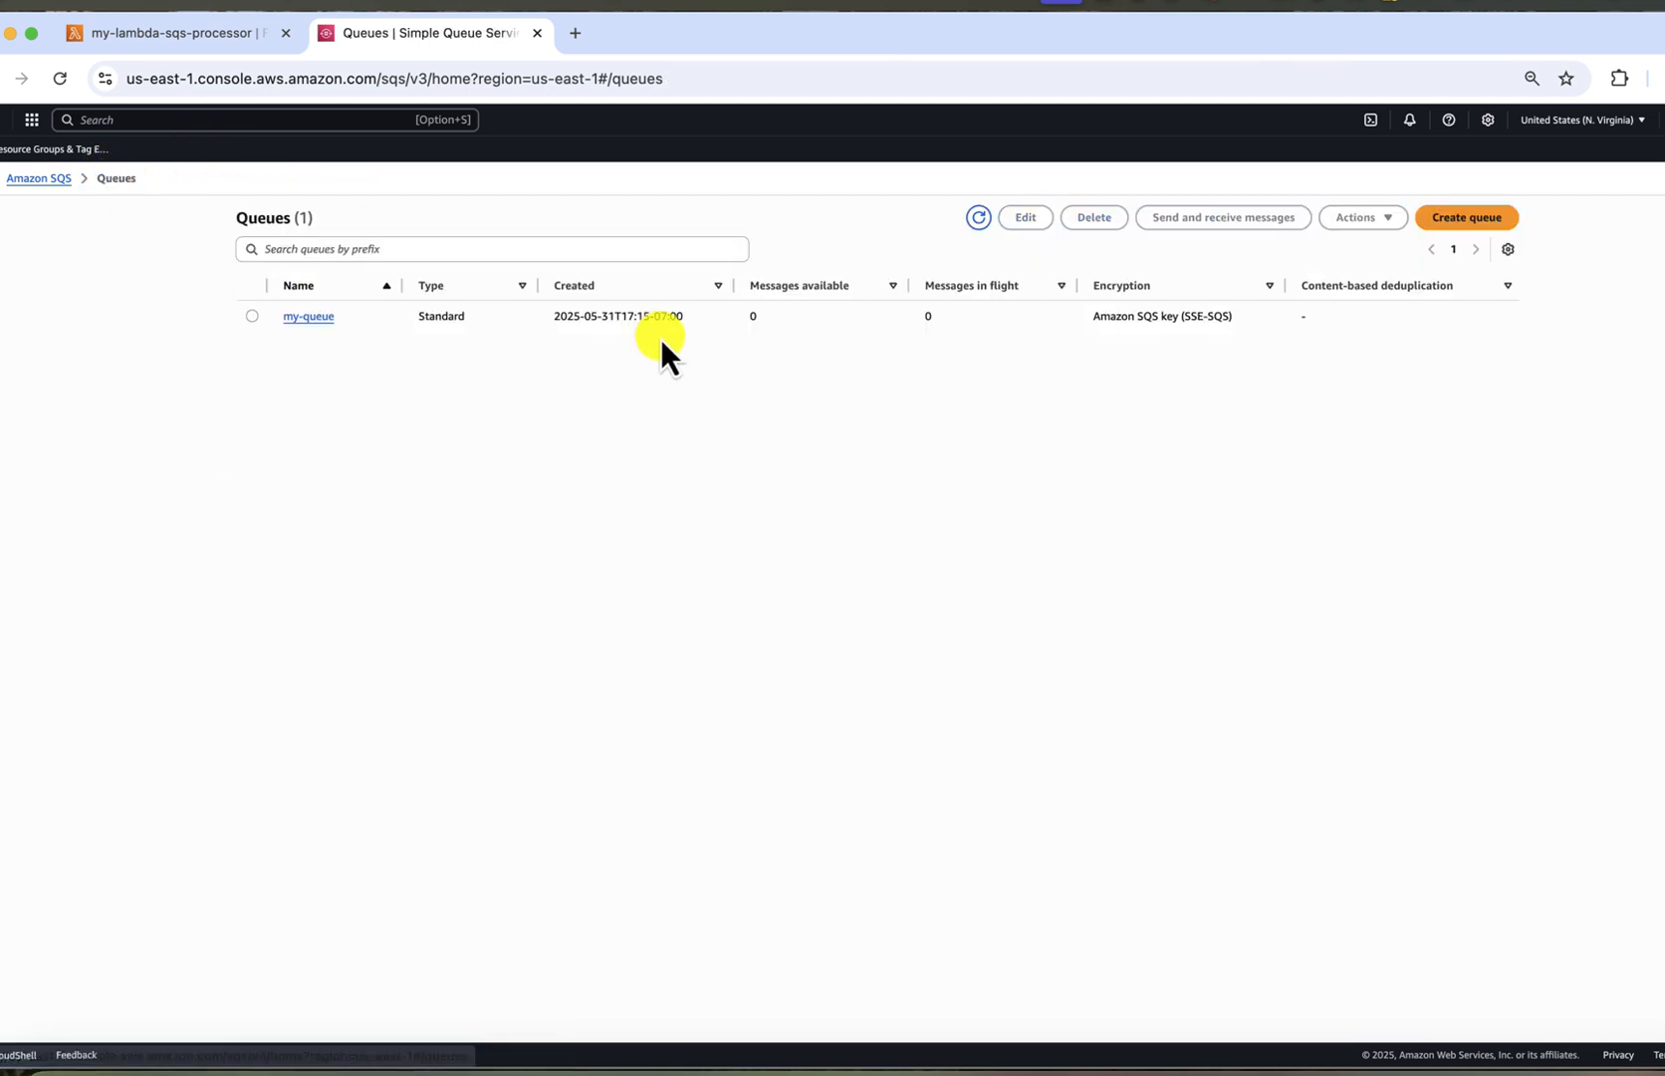
{"action": "left_click", "coordinate": [978, 217]}
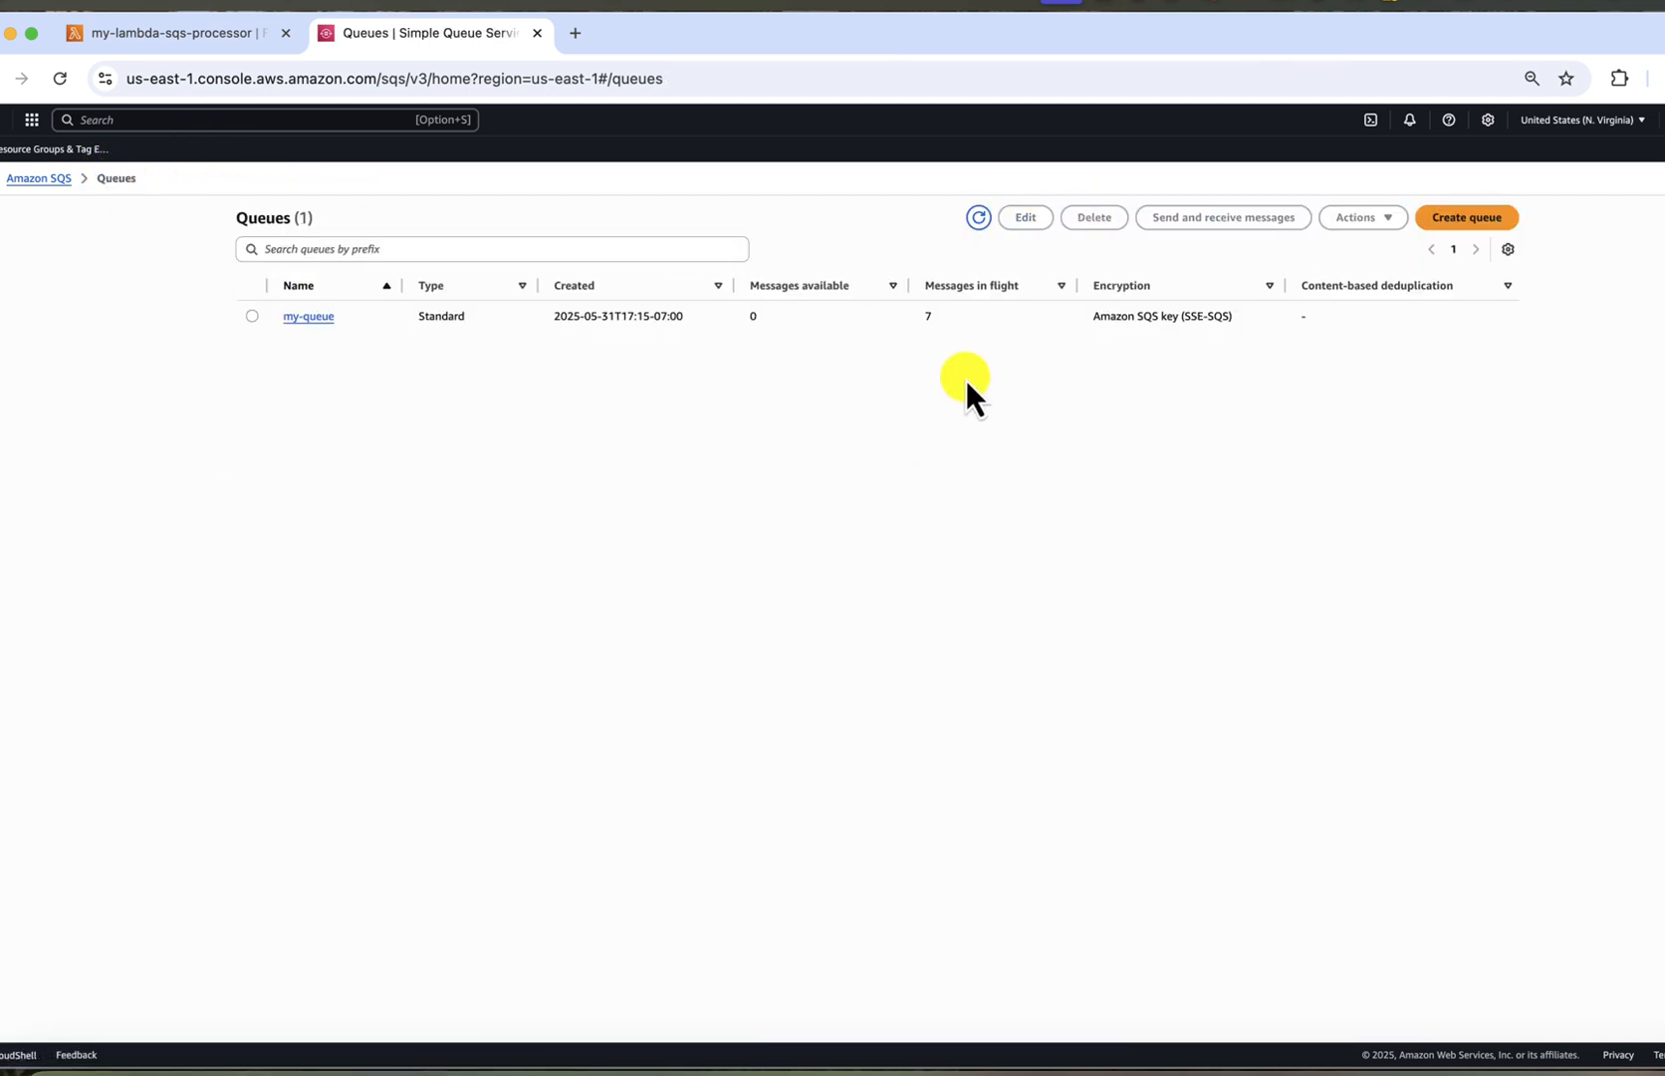
{"action": "left_click", "coordinate": [982, 229]}
Step: Refresh the queue counts once more, then view the latest log stream's Message 4–10 events
{"action": "left_click", "coordinate": [980, 221]}
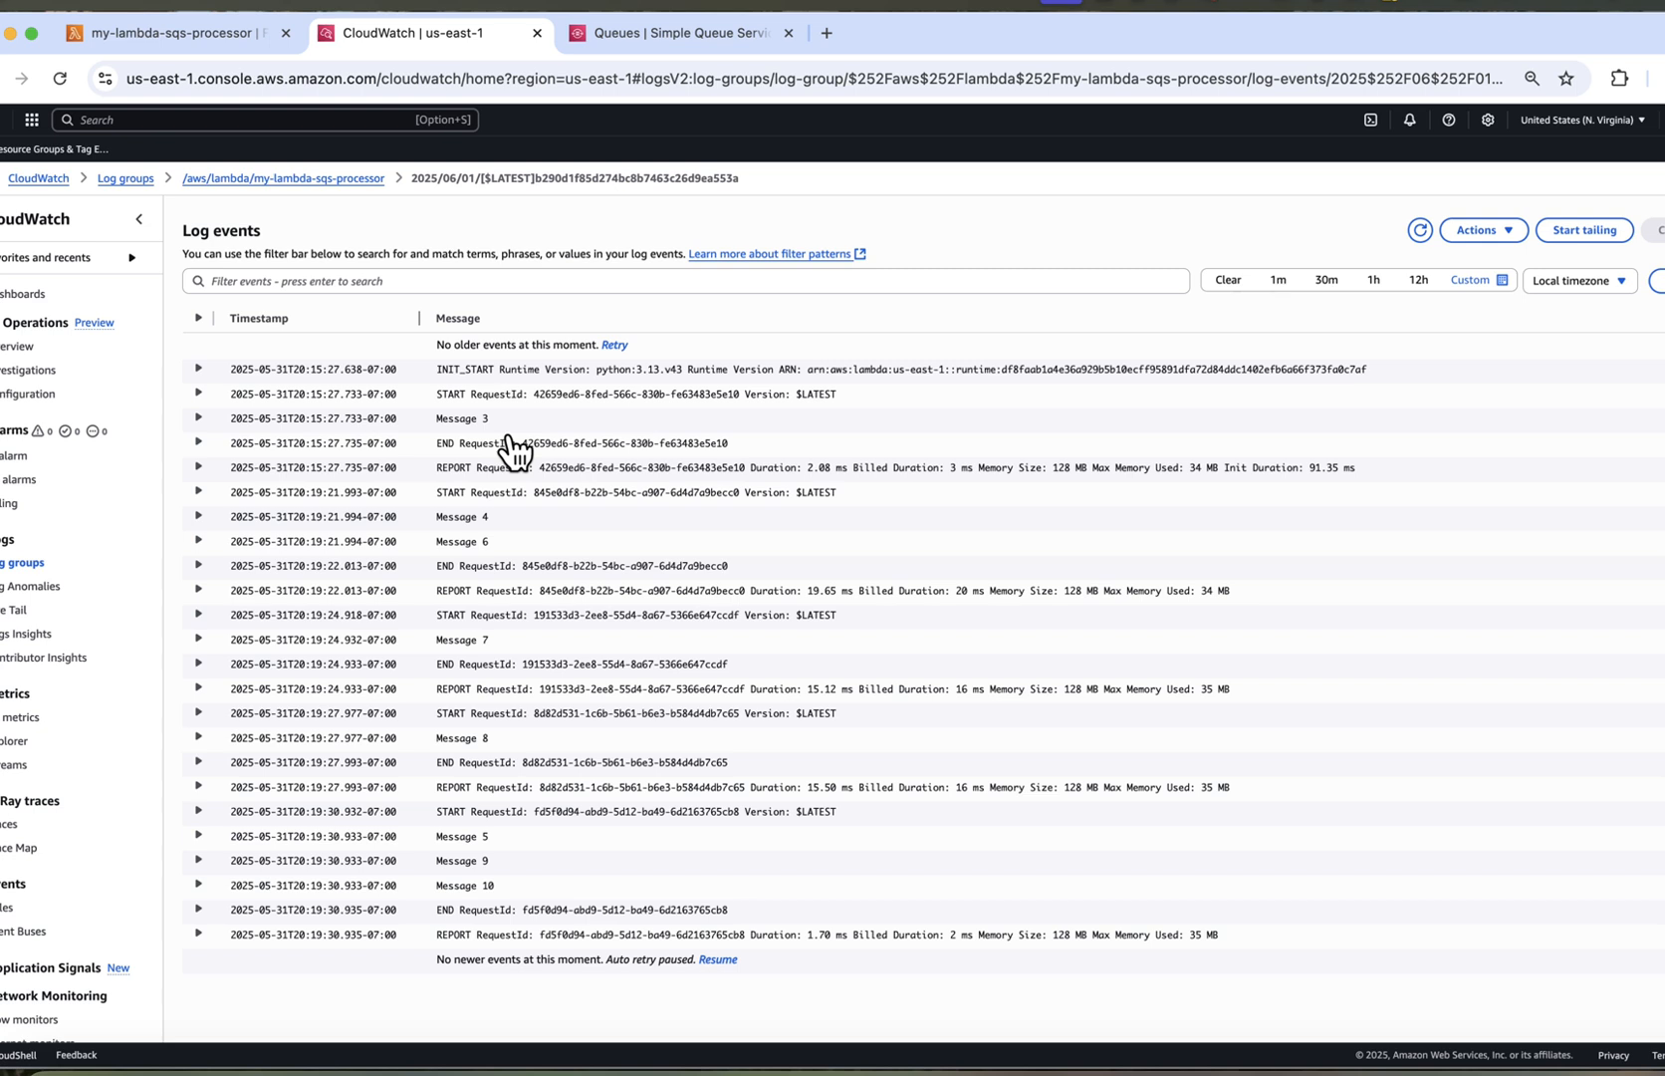
{"action": "left_click", "coordinate": [476, 532]}
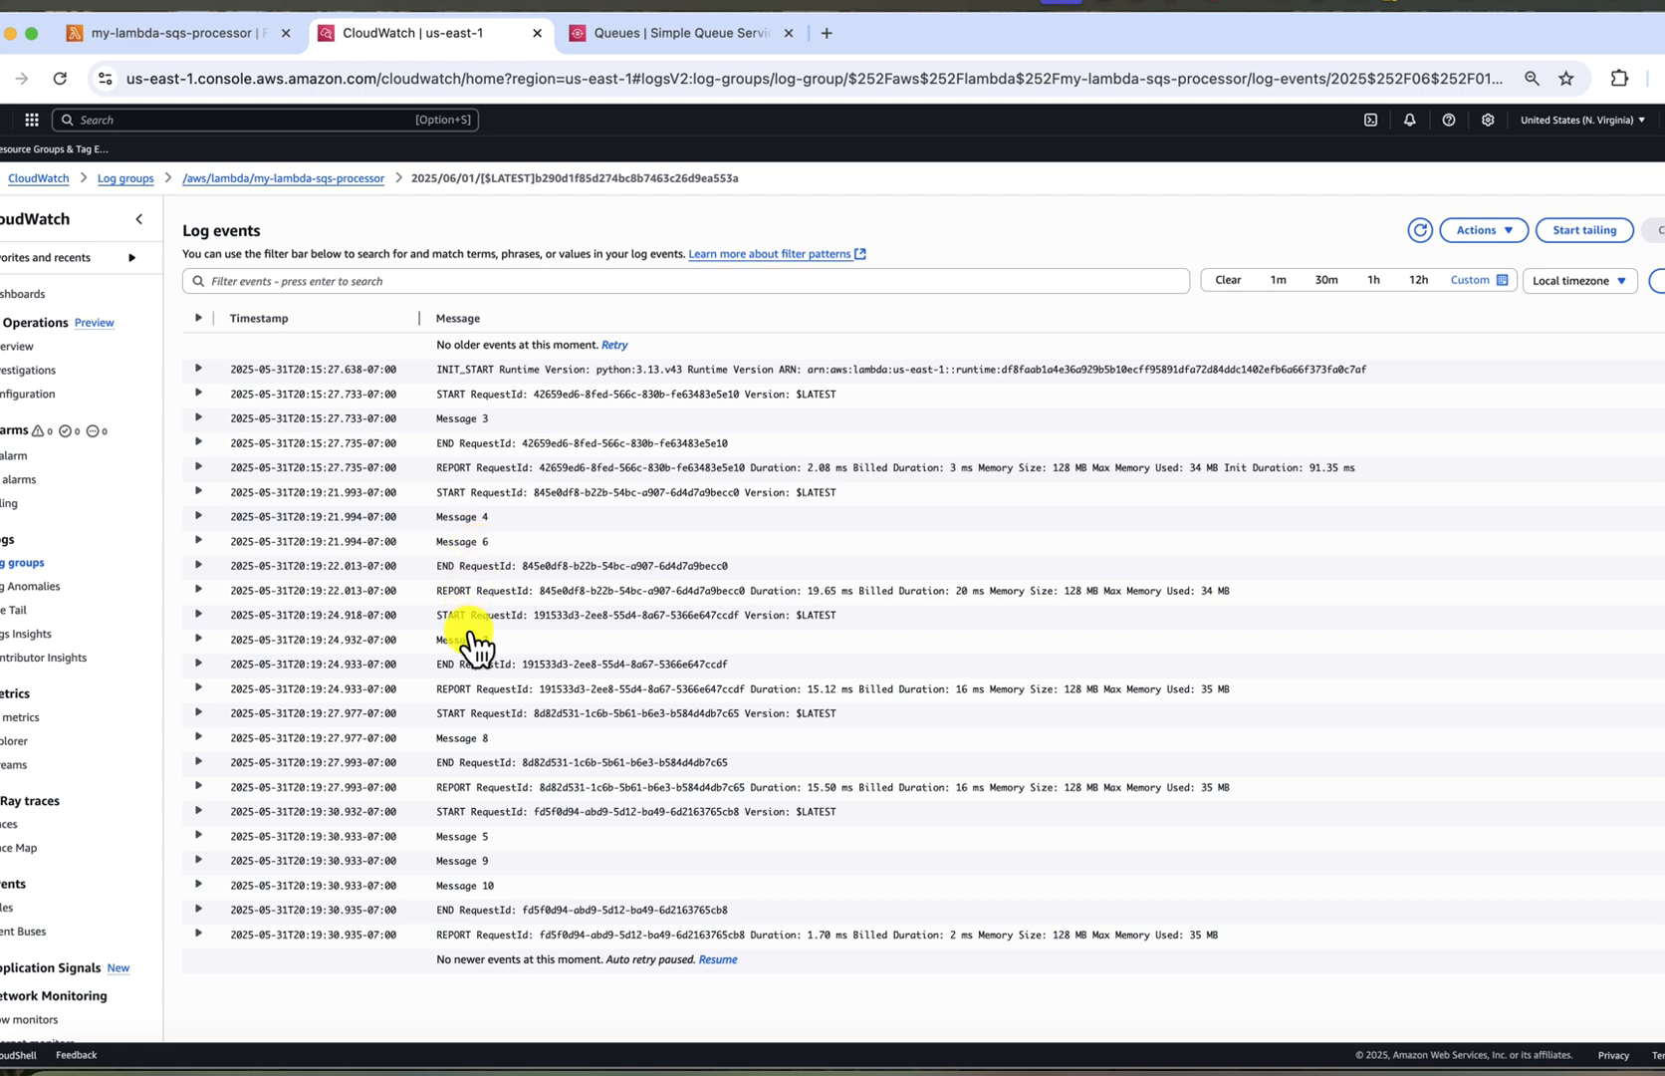